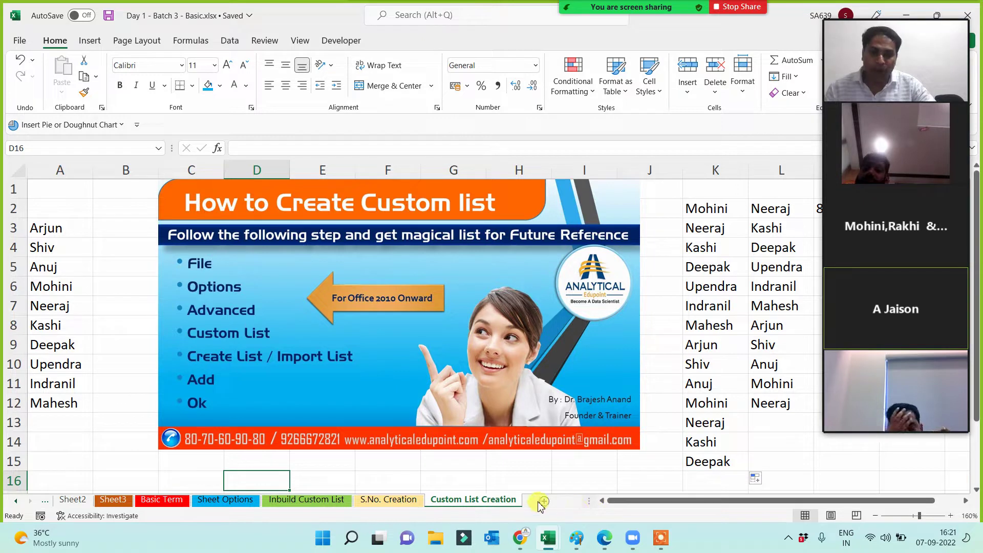
- Add a new blank worksheet and rename its tab to 'Flash Fill'
left_click(544, 502)
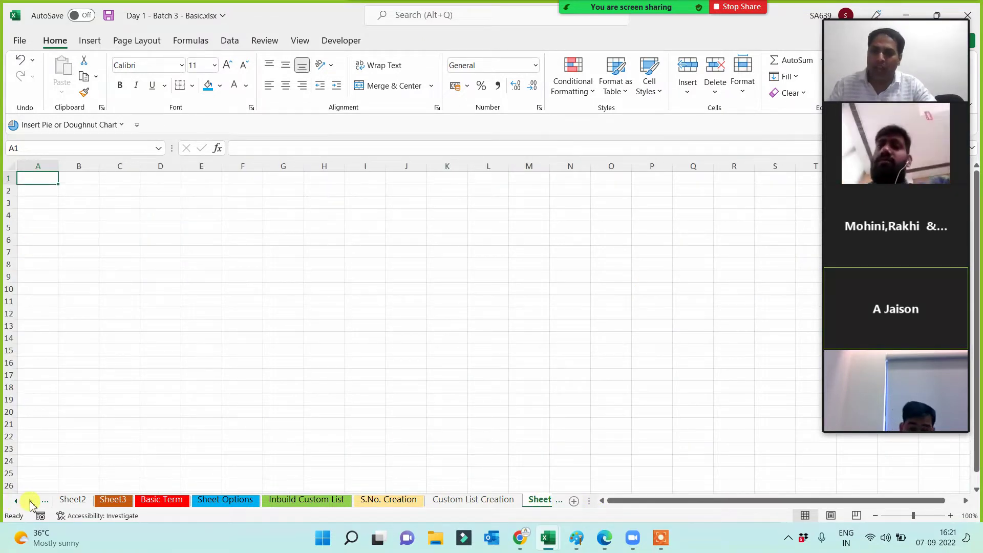
left_click(30, 501)
double_click(521, 504)
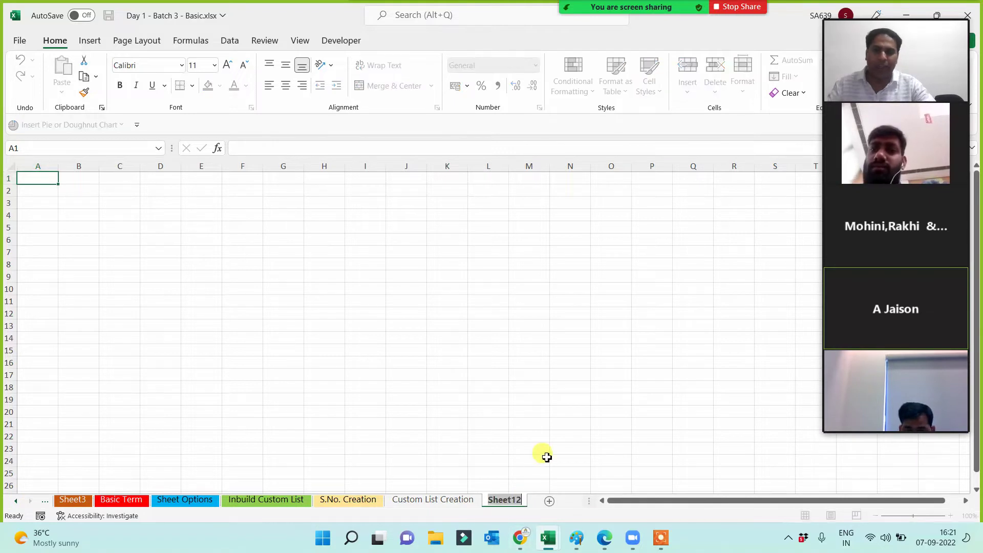
type("Flash Fill")
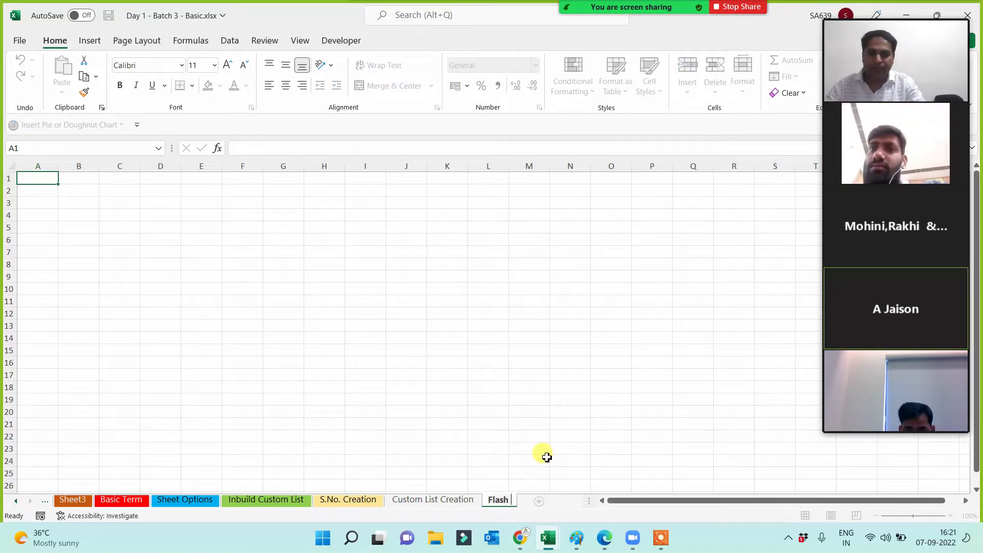
left_click(472, 391)
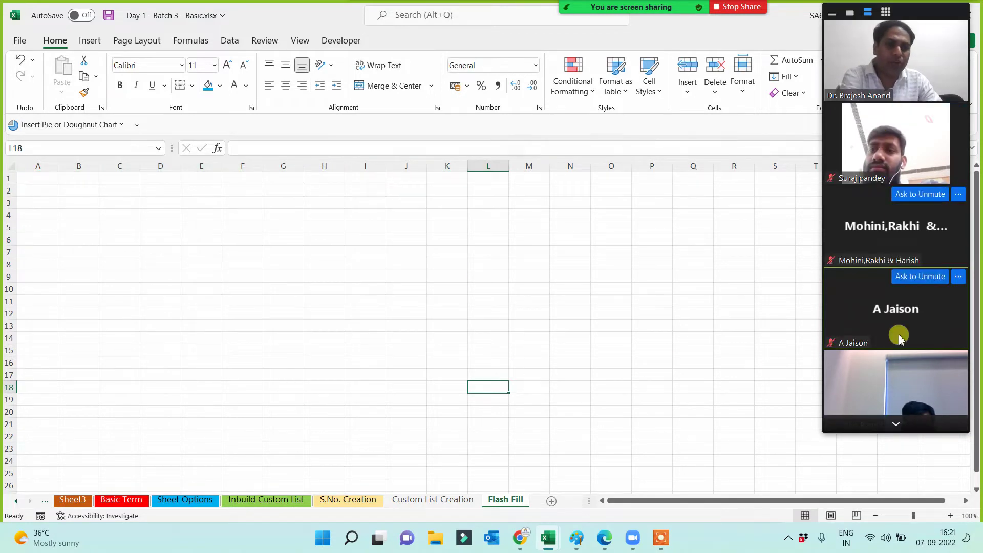
- Page down through the meeting participant list and back to the first page
left_click(896, 423)
left_click(896, 424)
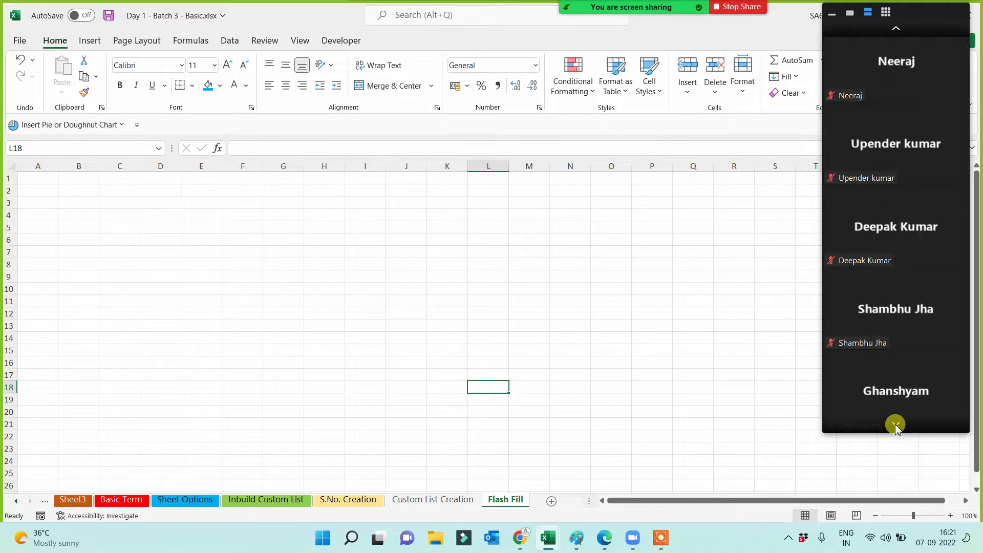
left_click(896, 424)
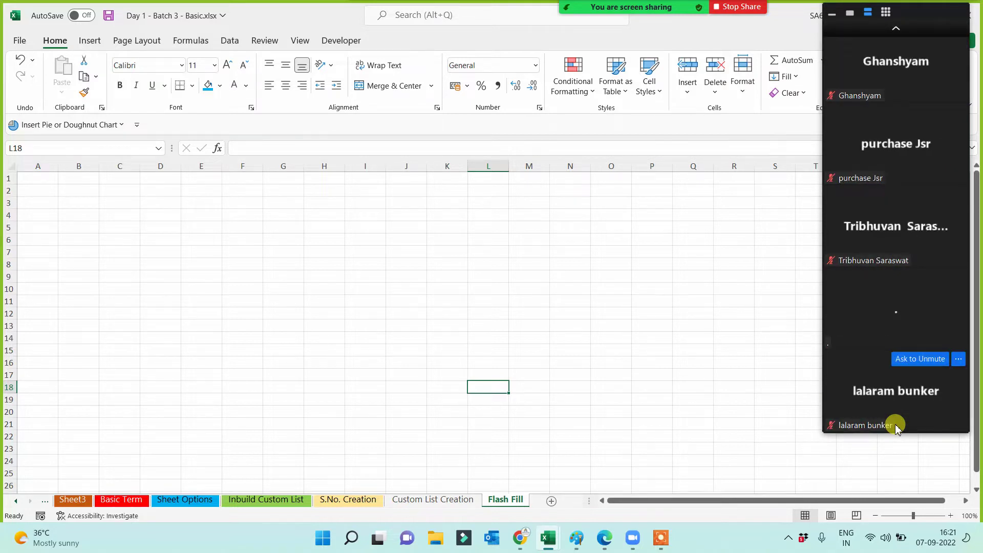
left_click(897, 29)
left_click(897, 29)
left_click(897, 29)
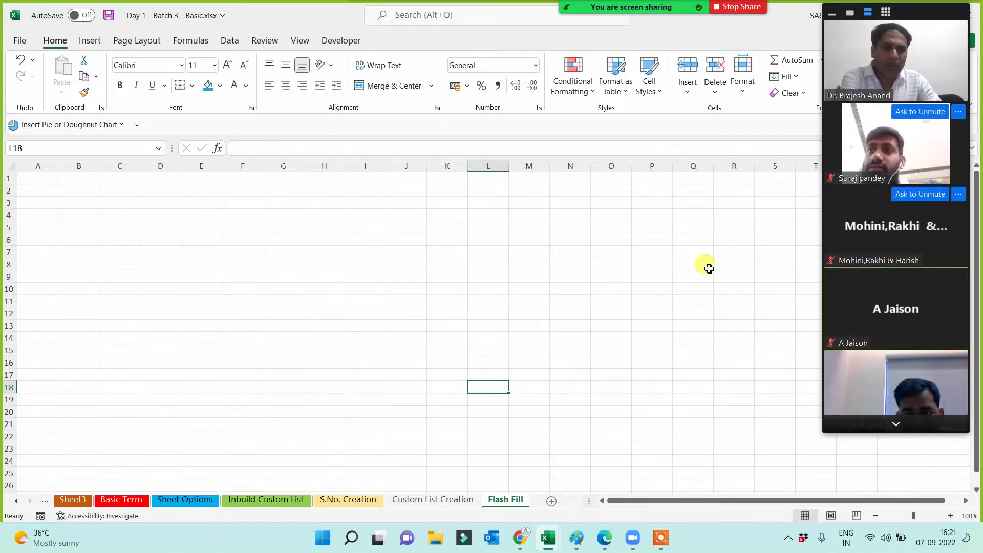
scroll(187, 352, "up", 3)
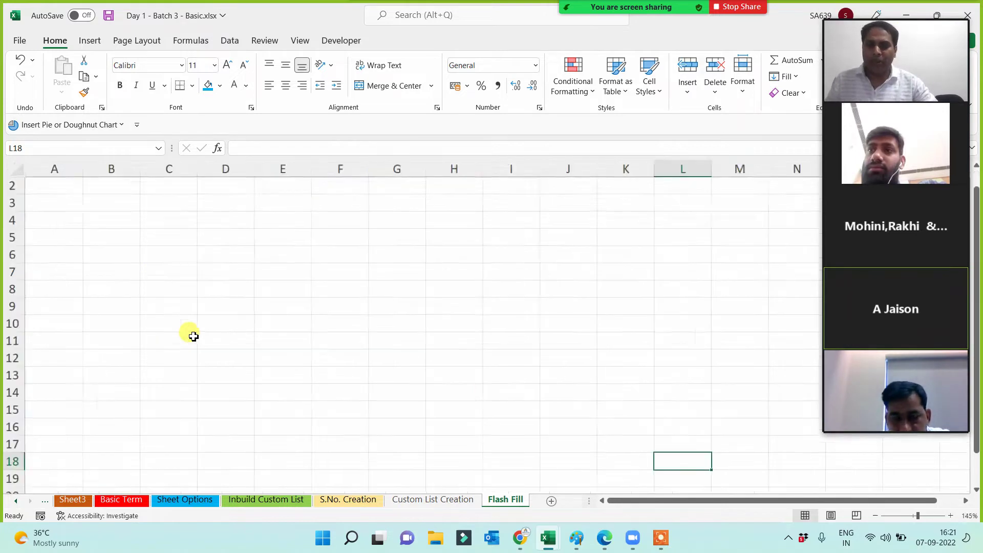
- Enter the first title-prefixed full name in cell A1
left_click(49, 186)
scroll(61, 229, "up", 1)
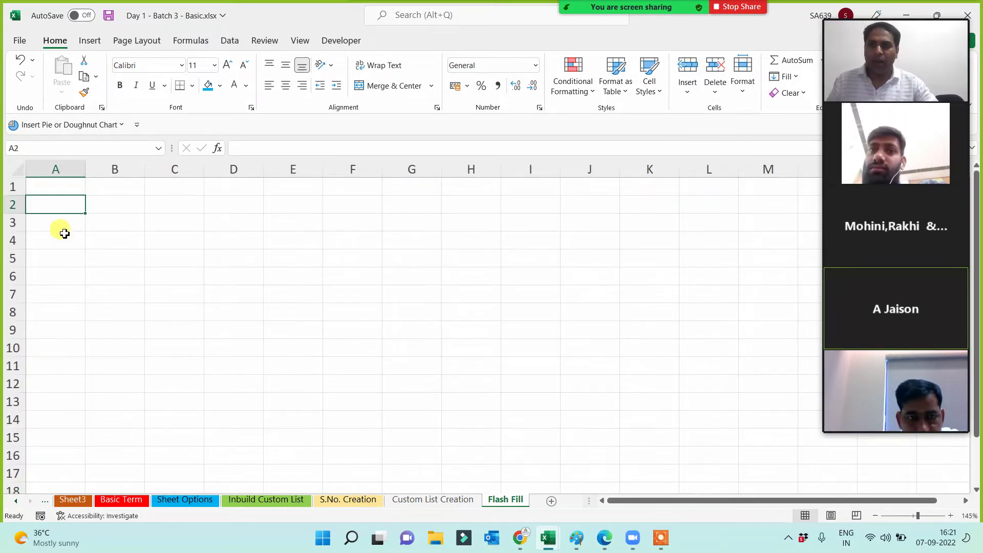
key("Up")
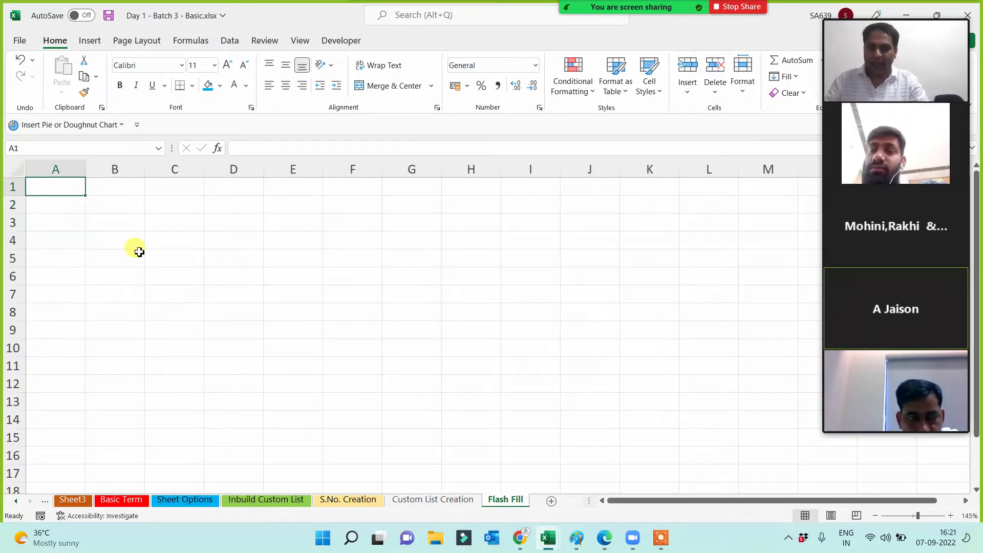
type("Name")
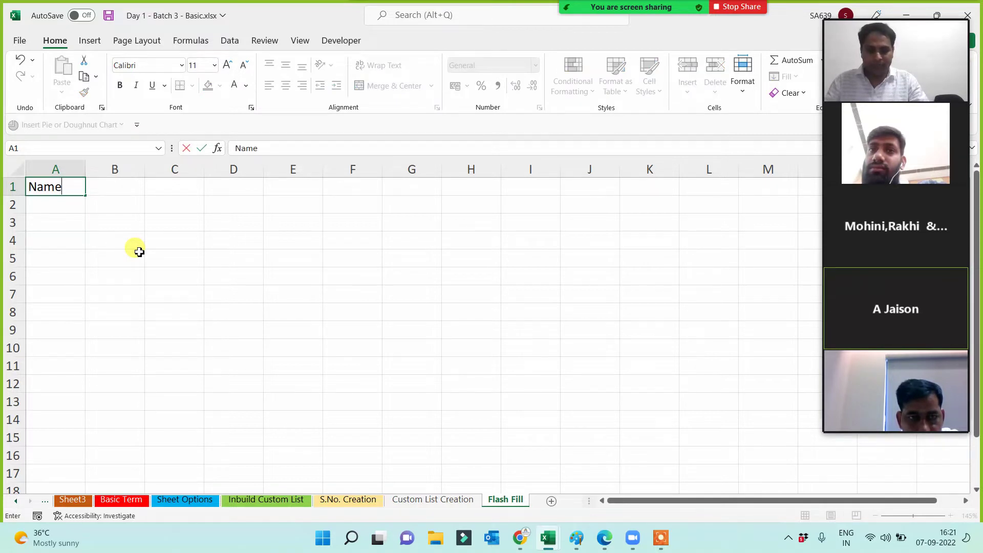
type("DR")
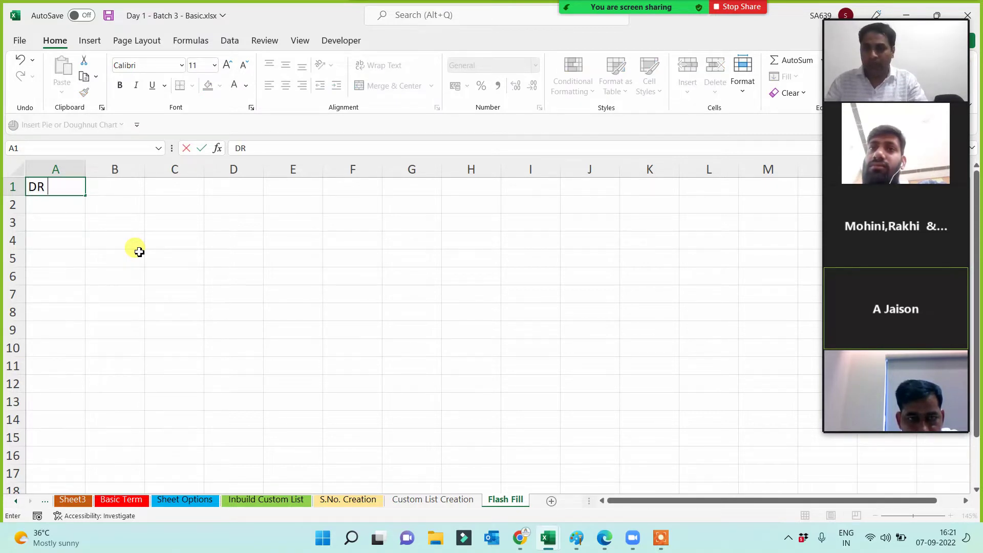
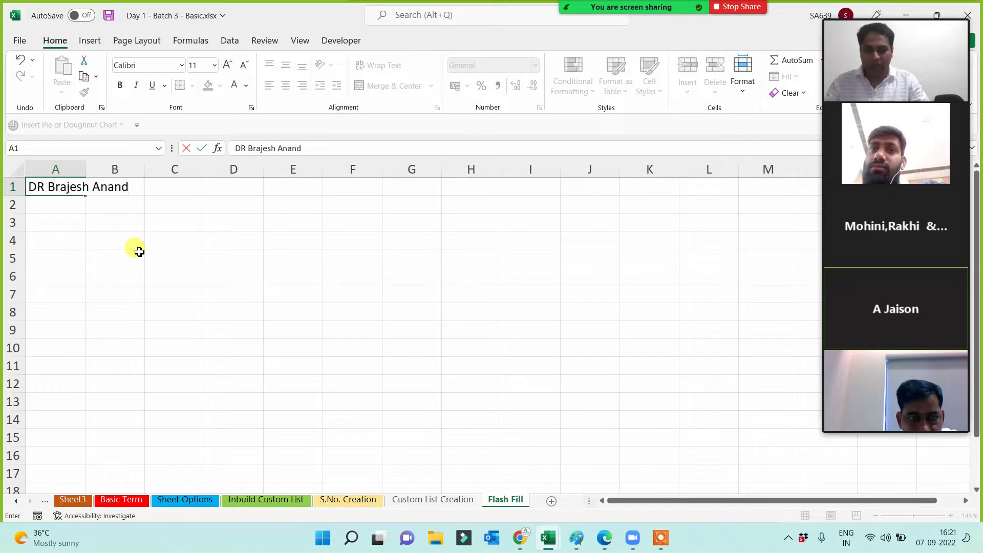
key("Return")
left_click(77, 255)
left_click(61, 191)
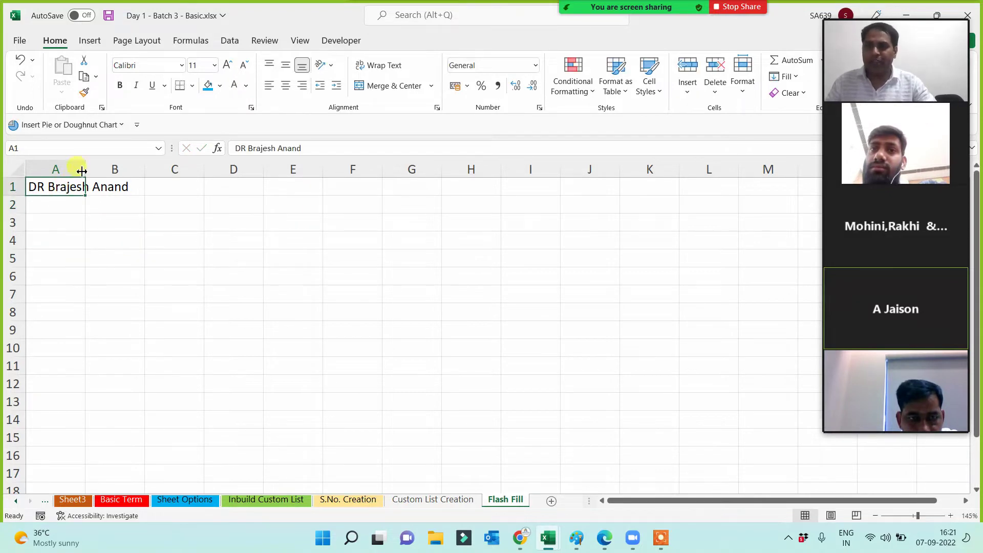
- Autofit column A, fill the name list down to A16, then widen column A further
left_click_drag(85, 167, 85, 166)
double_click(85, 169)
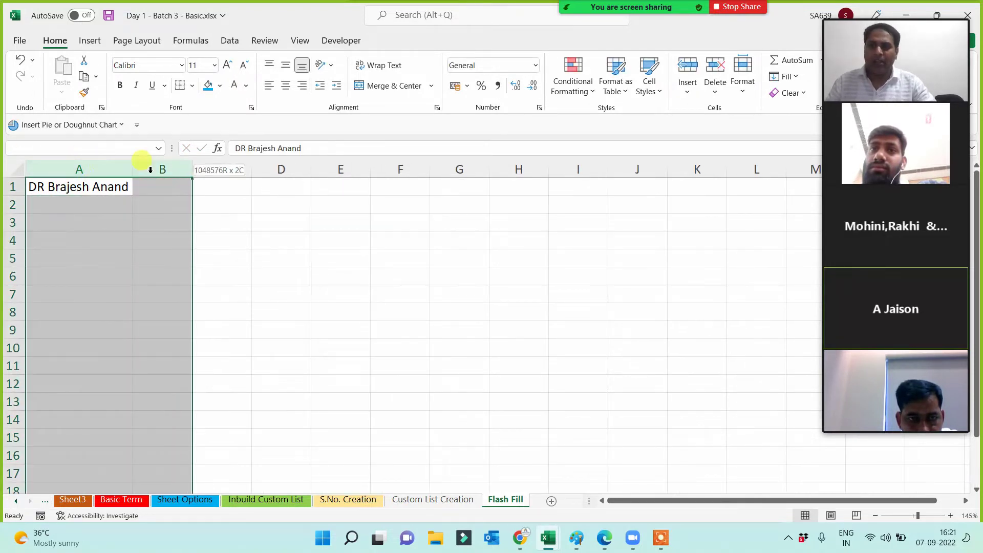
left_click_drag(133, 197, 103, 455)
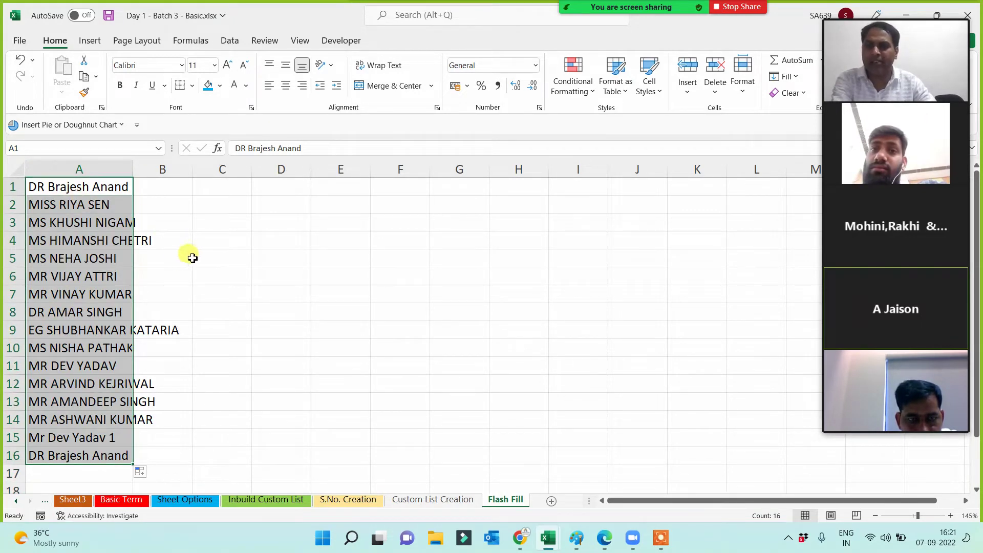
left_click_drag(132, 169, 198, 170)
left_click(244, 271)
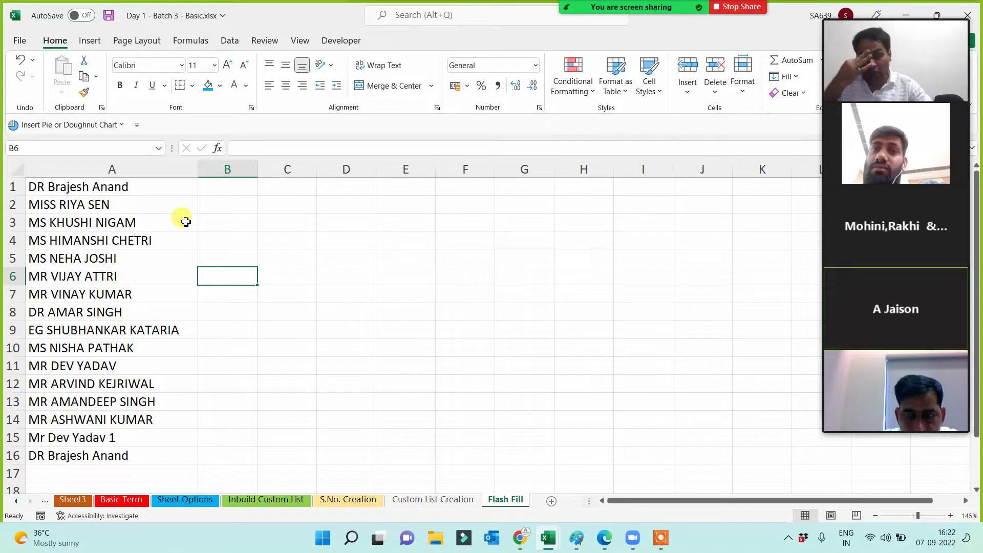
left_click(216, 173)
left_click(291, 170)
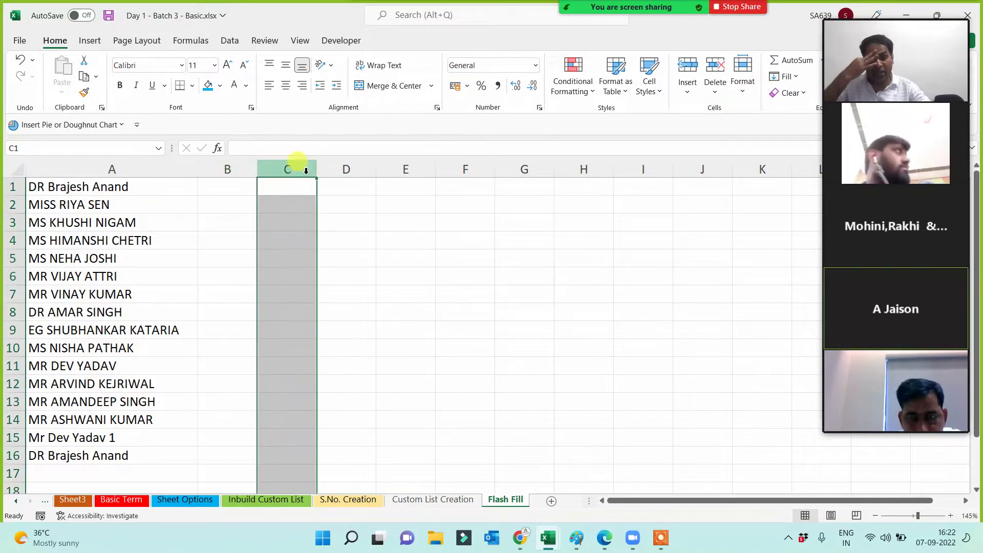
left_click(340, 172)
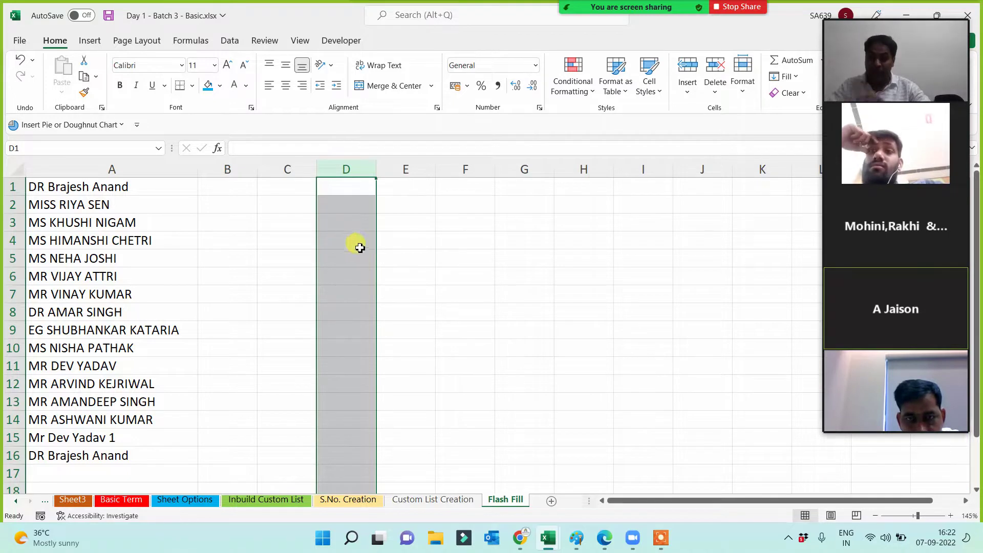
left_click(97, 186)
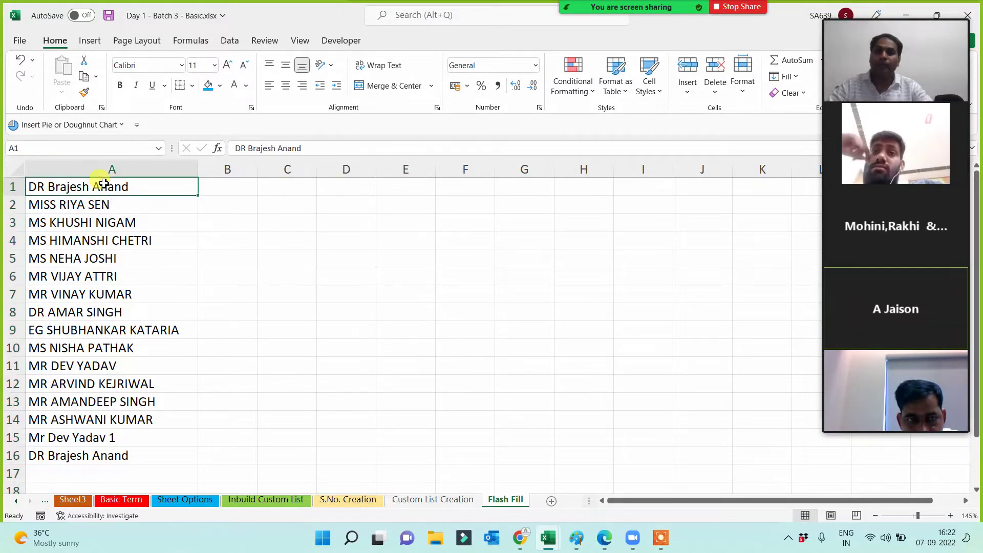
key("Right")
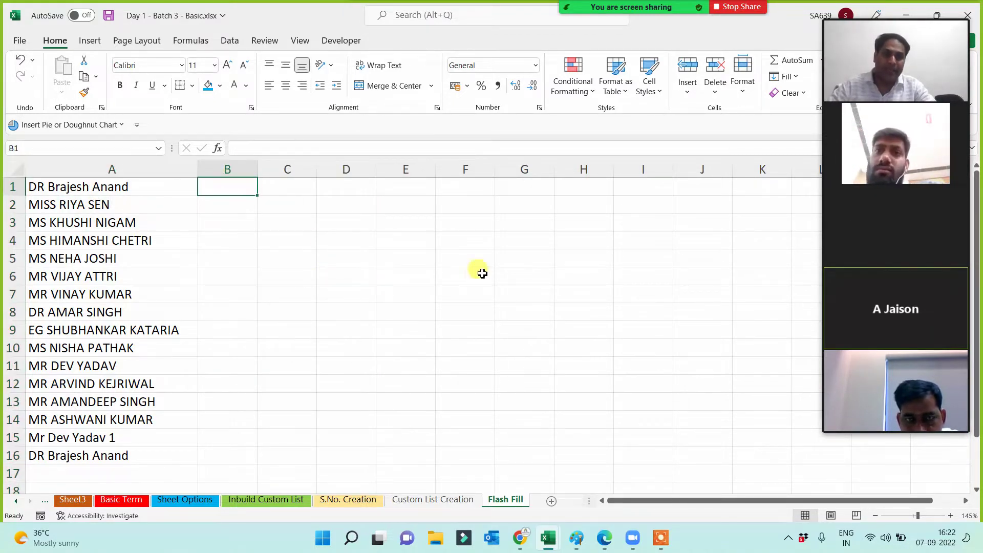
left_click(850, 14)
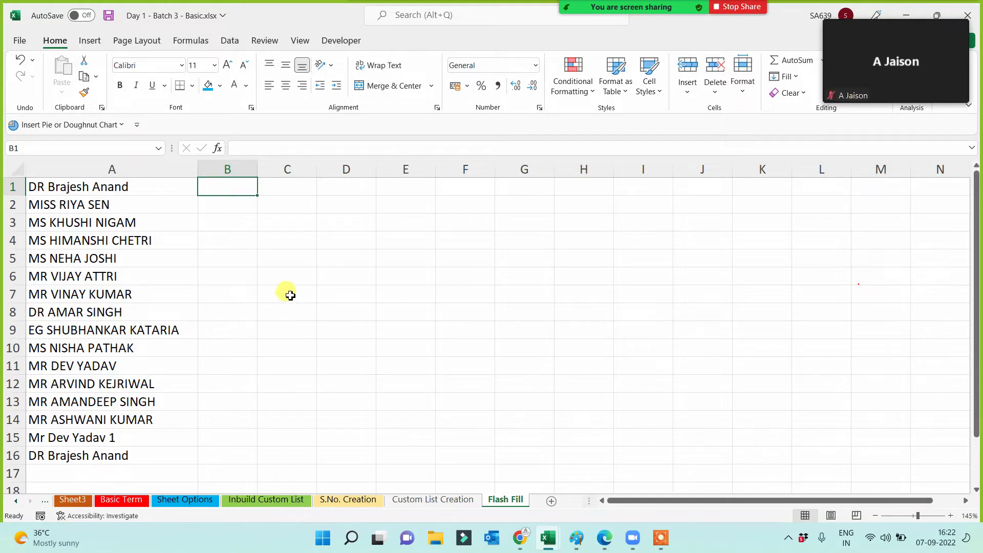
- Type example entries in B1:D1: title 'Dr', the first name and the surname
type("Dr")
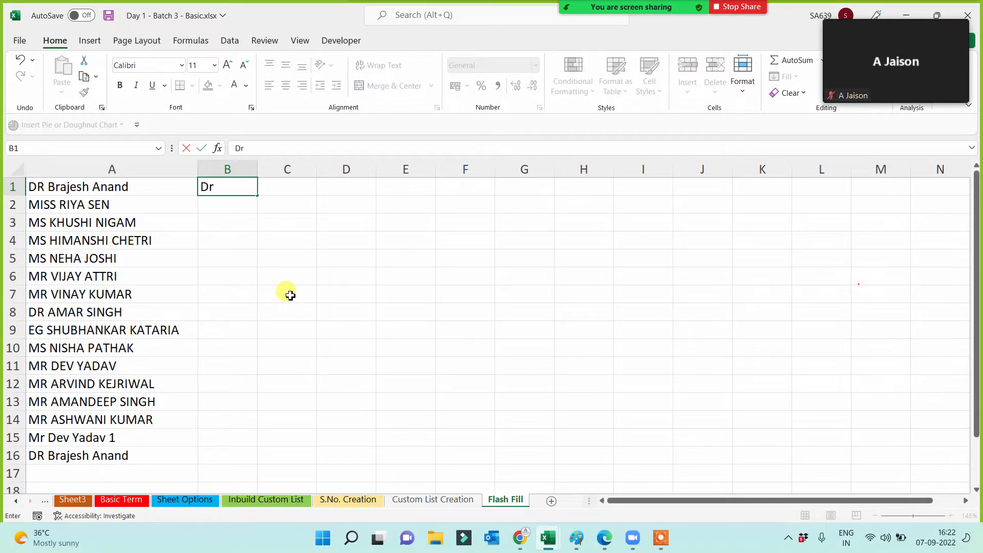
key("Tab")
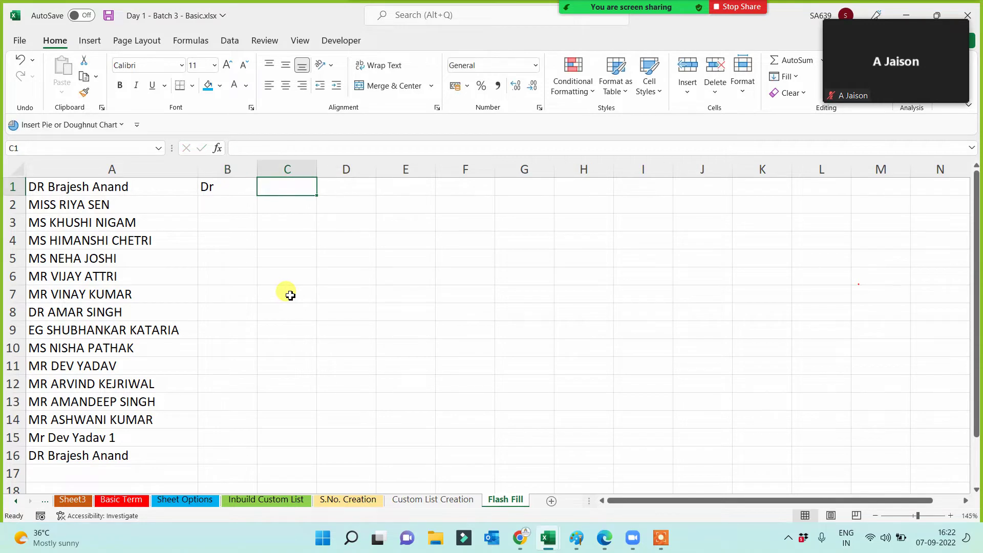
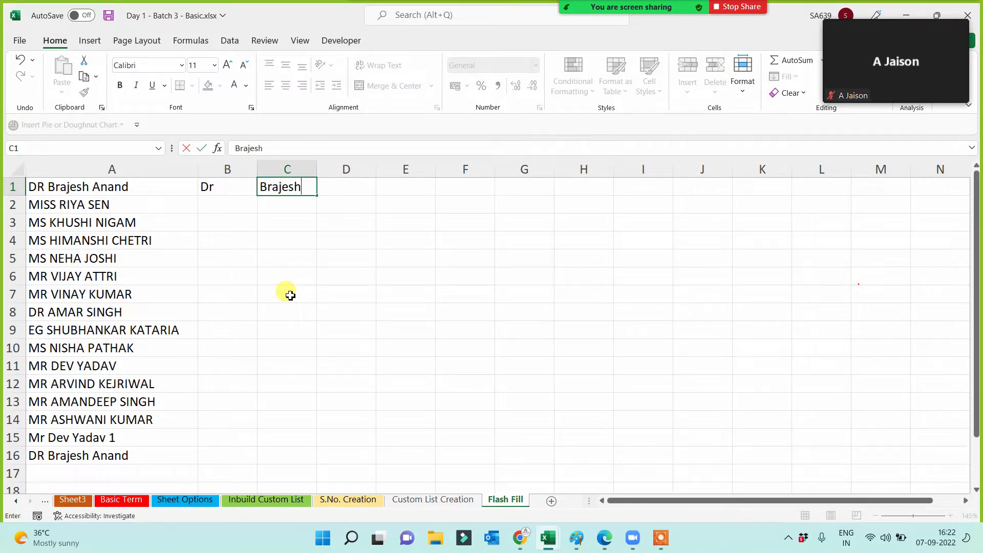
key("Tab")
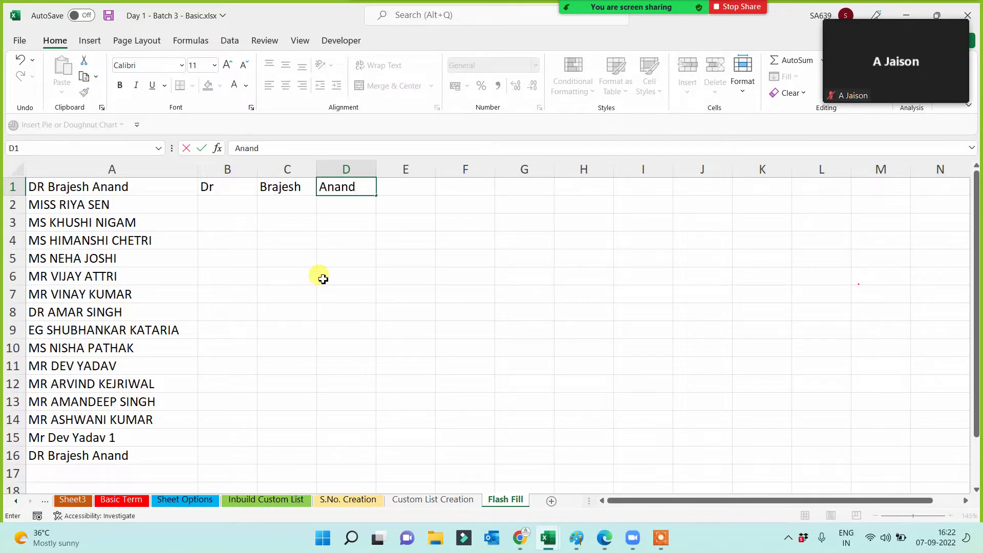
left_click(314, 290)
- Flash Fill (Ctrl+E) titles, first names and surnames down columns B, C and D
left_click_drag(226, 186, 268, 186)
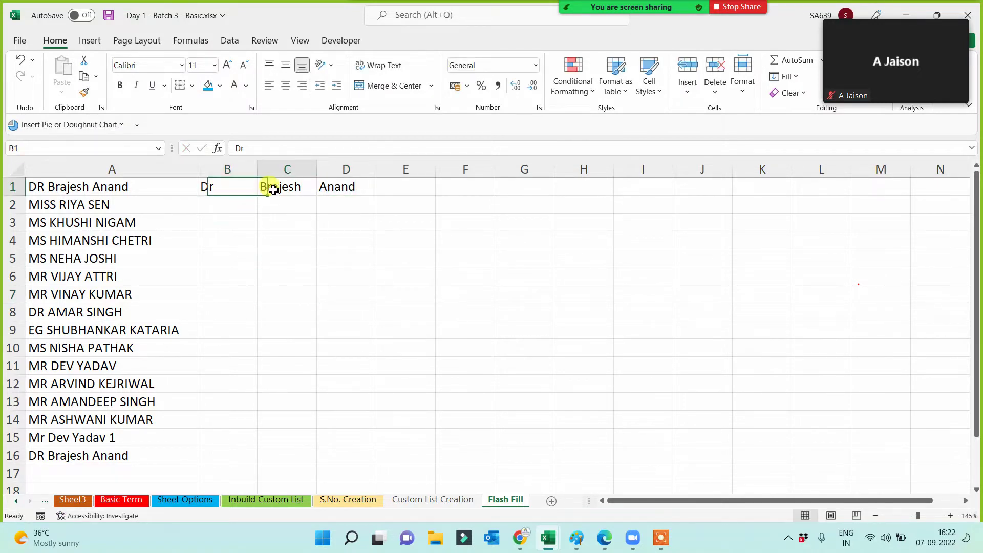
left_click(351, 190)
left_click(86, 189)
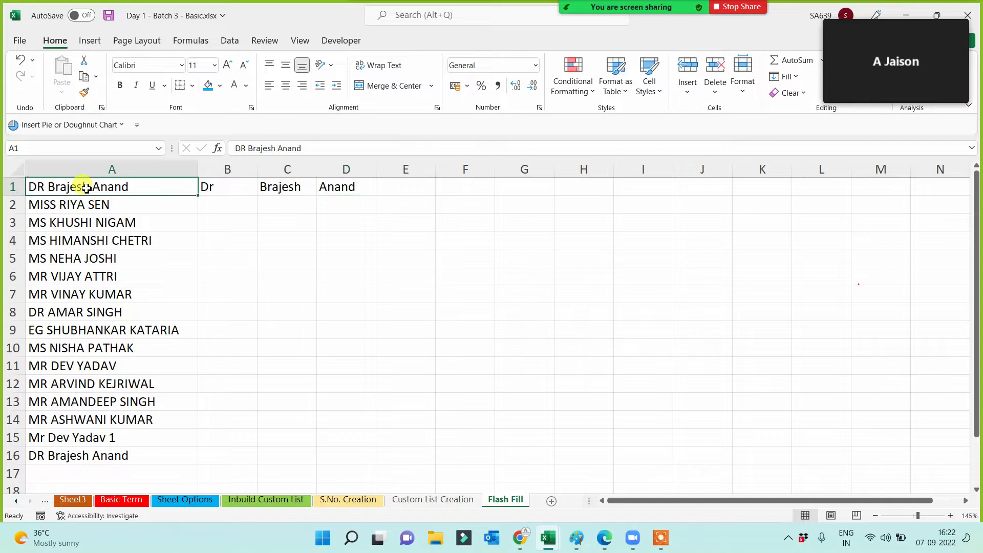
left_click(214, 187)
left_click(300, 184)
left_click(353, 189)
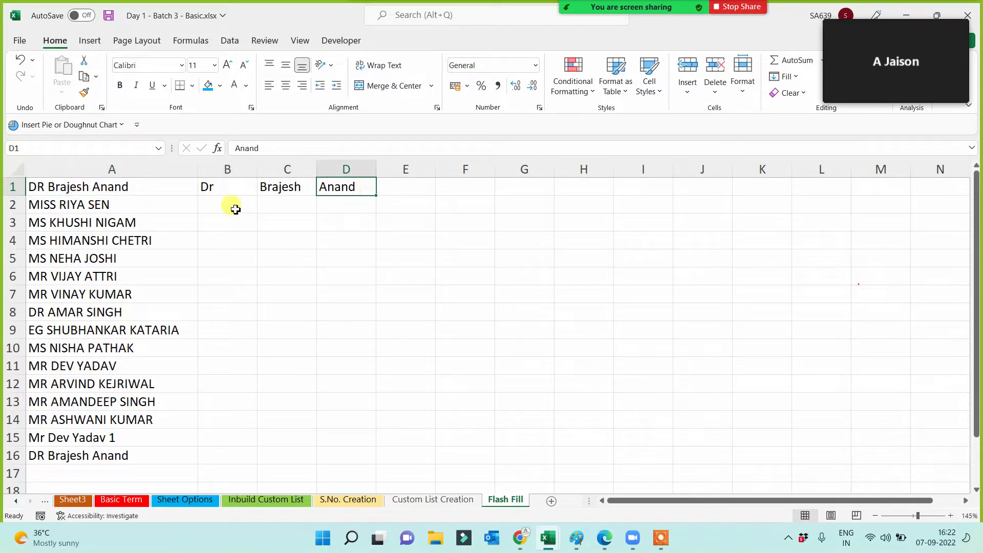
left_click(214, 186)
key("ctrl+e")
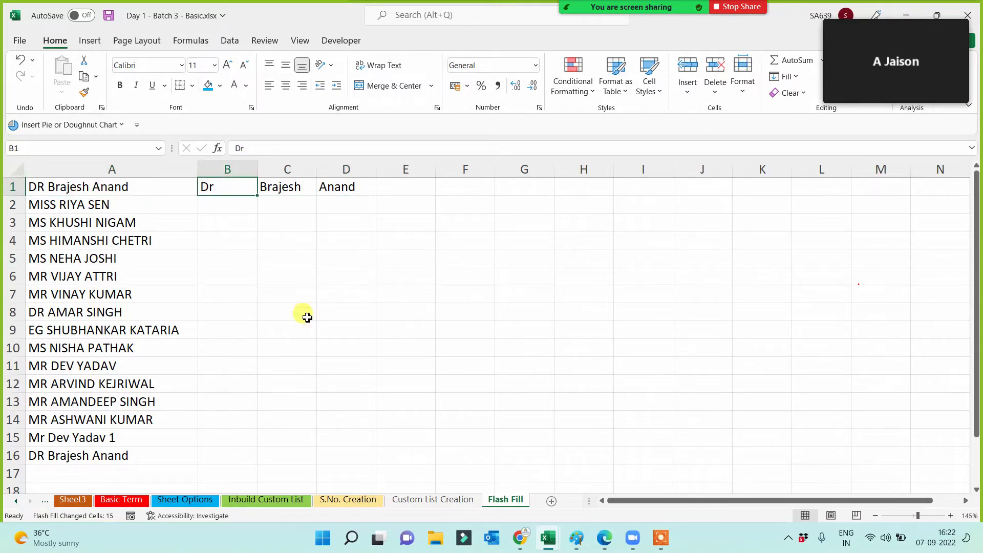
left_click(281, 187)
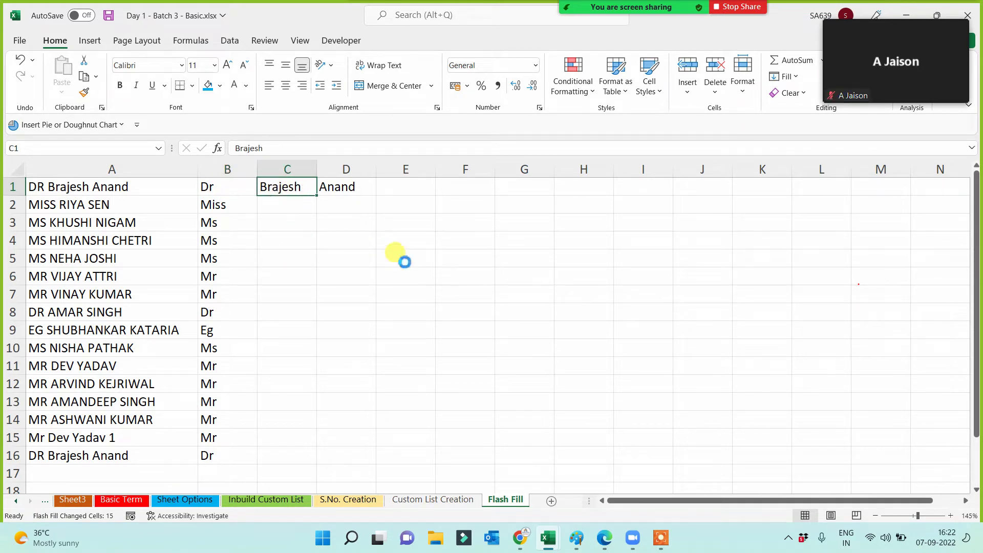
key("ctrl+e")
left_click(344, 187)
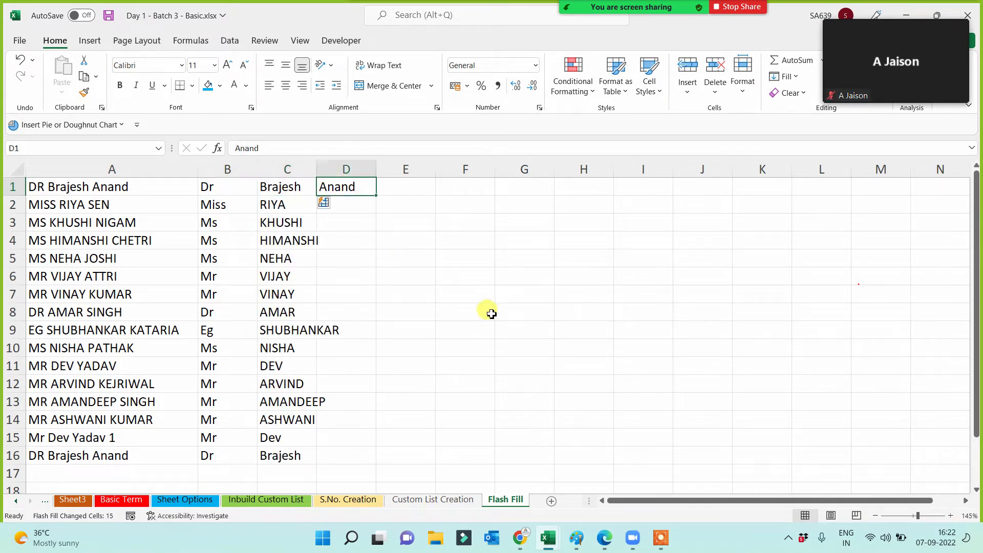
key("ctrl+e")
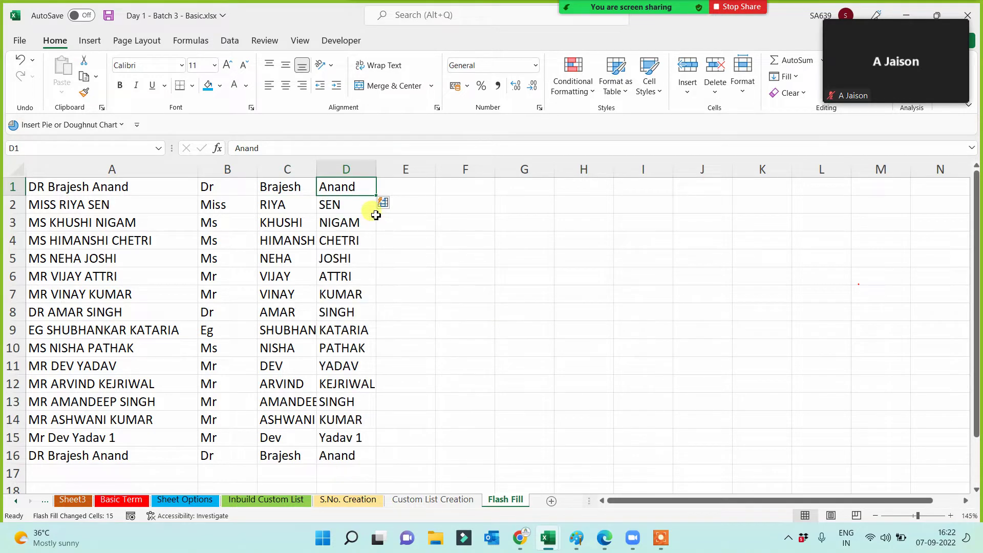
- Widen columns D and C to fit the surnames and first names
left_click_drag(376, 167, 406, 169)
left_click_drag(320, 169, 485, 285)
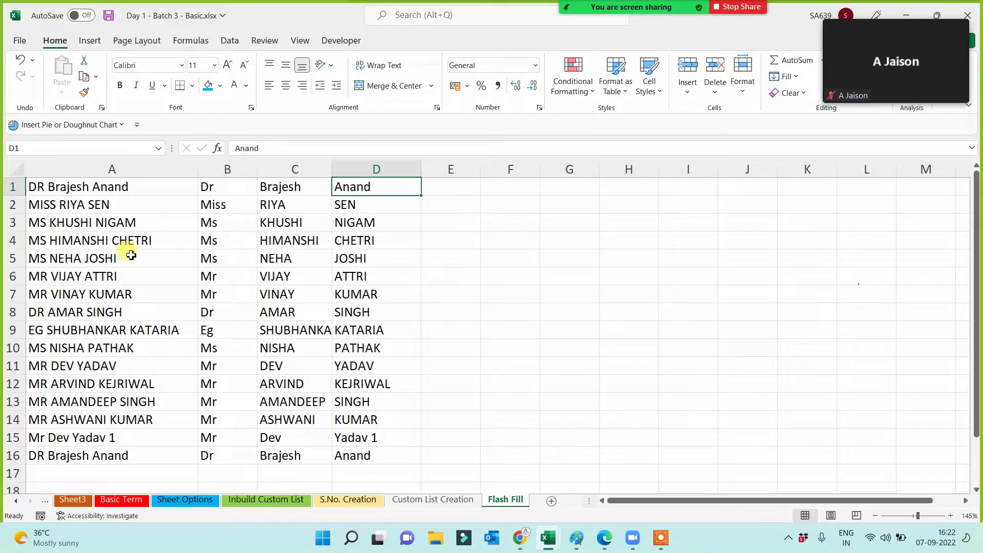
left_click(96, 166)
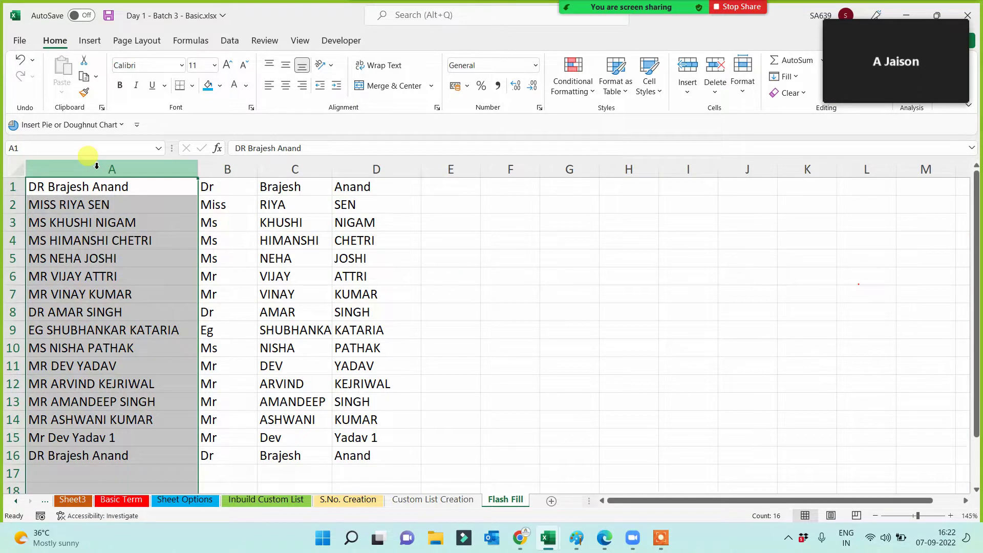
- Insert the Flash Fill slide JPG from this device at cell F1
left_click(224, 167)
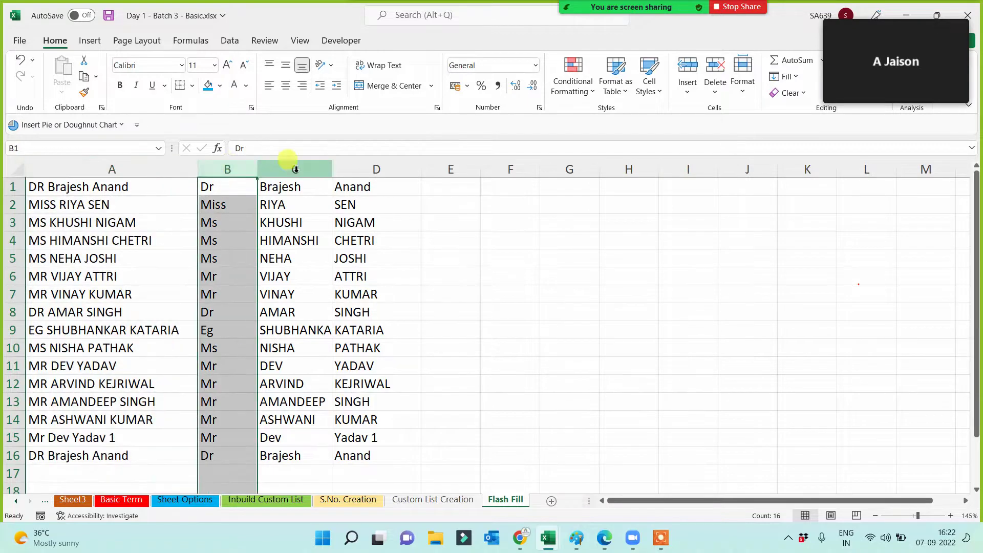
left_click(295, 169)
left_click_drag(221, 167, 373, 165)
left_click(505, 254)
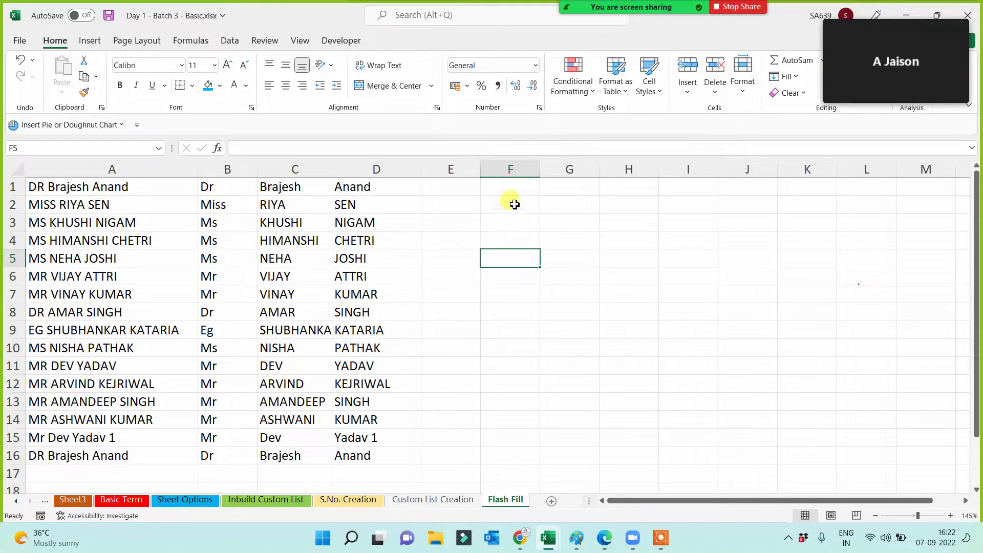
left_click(508, 188)
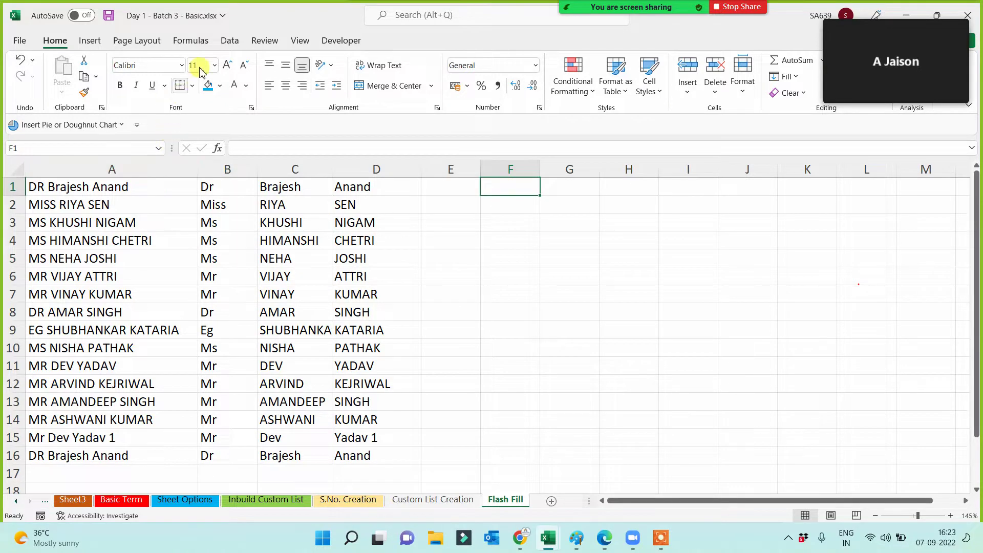
left_click(90, 41)
left_click(161, 77)
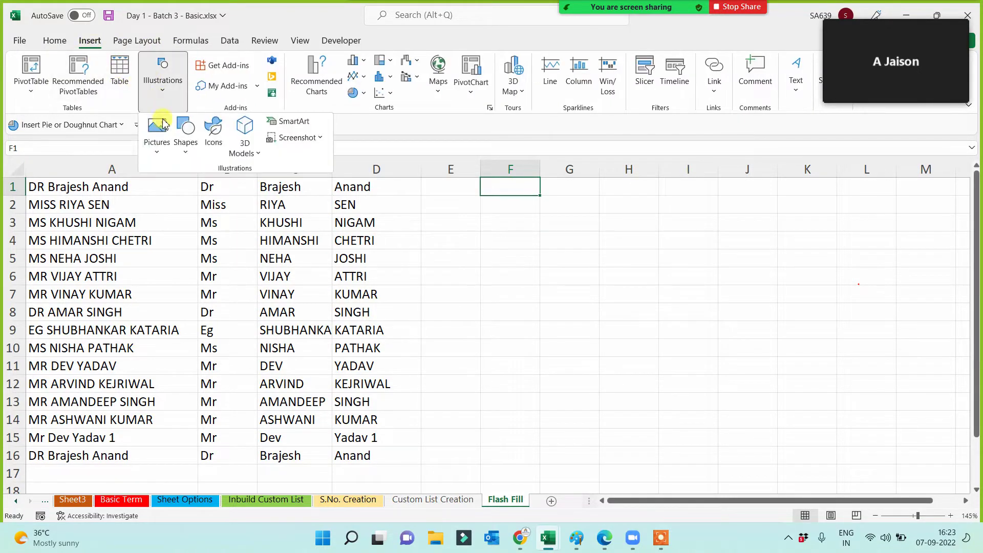
left_click(161, 139)
left_click(177, 191)
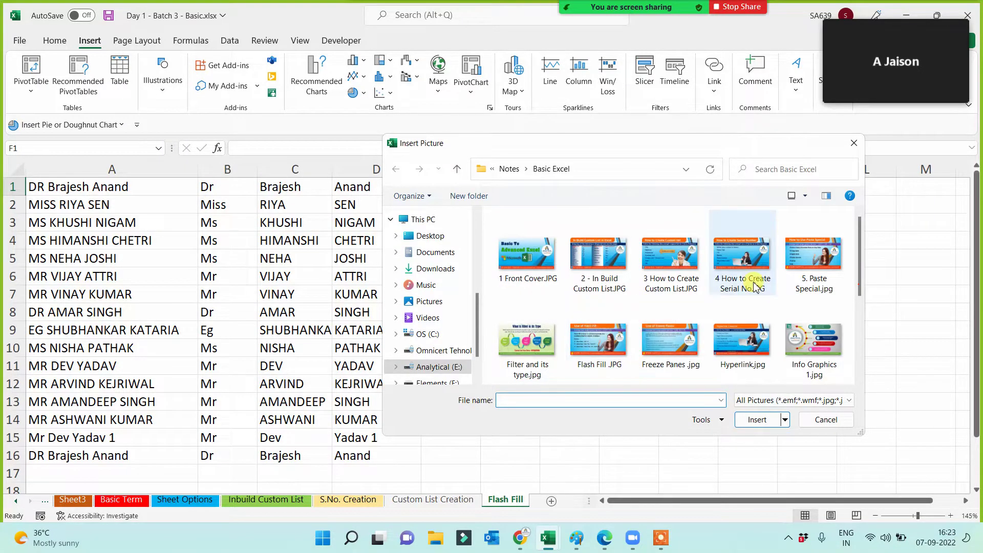
double_click(593, 339)
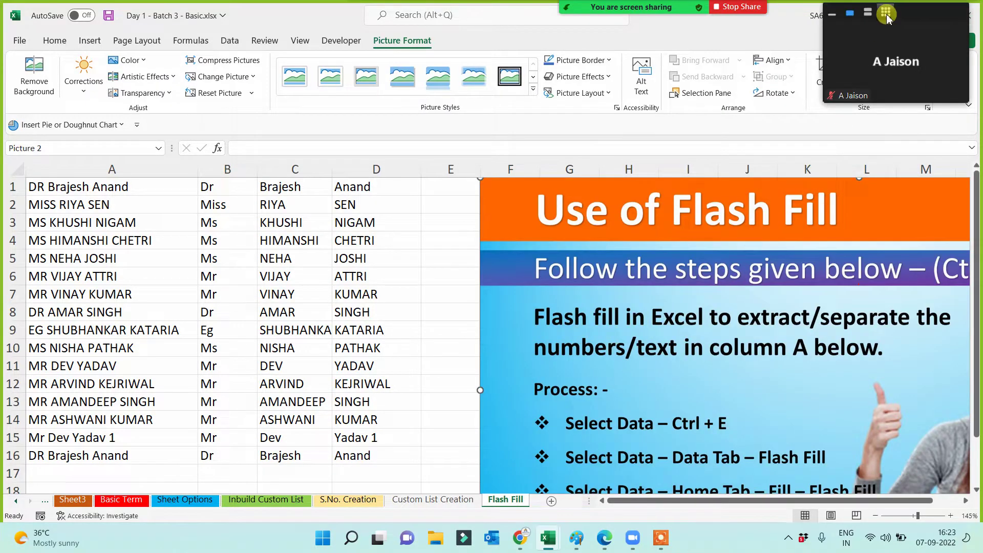
- Set the inserted picture's height to 9 cm
left_click_drag(919, 17, 270, 7)
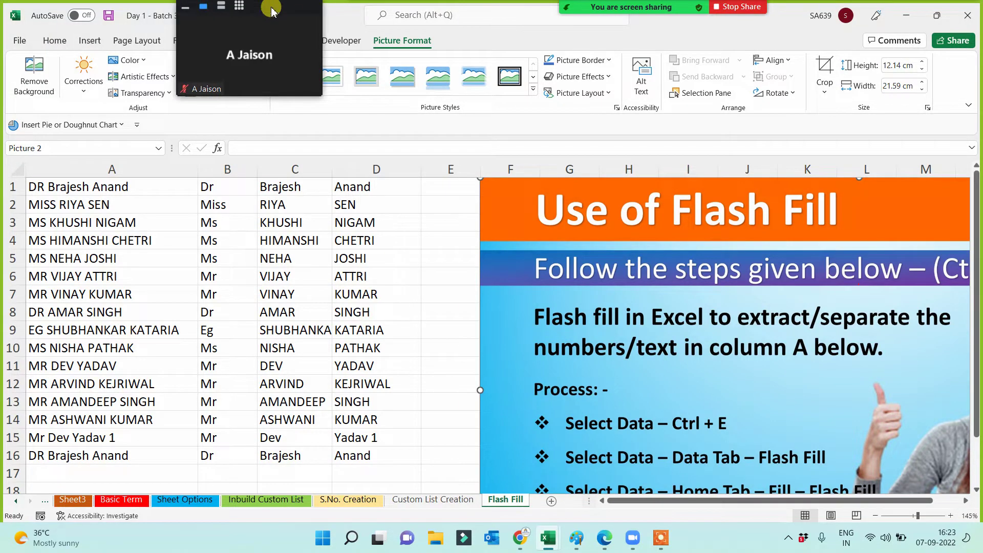
left_click(892, 65)
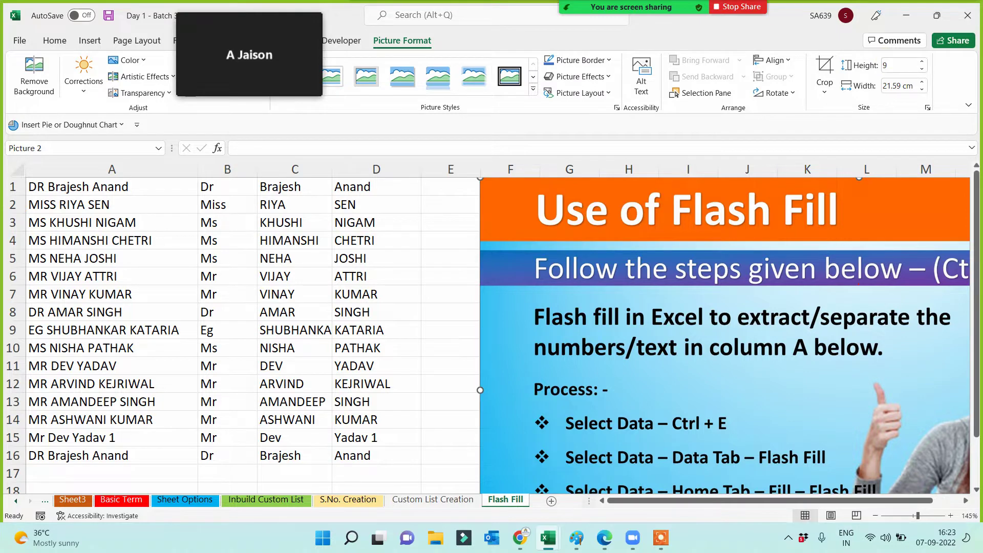
key("Return")
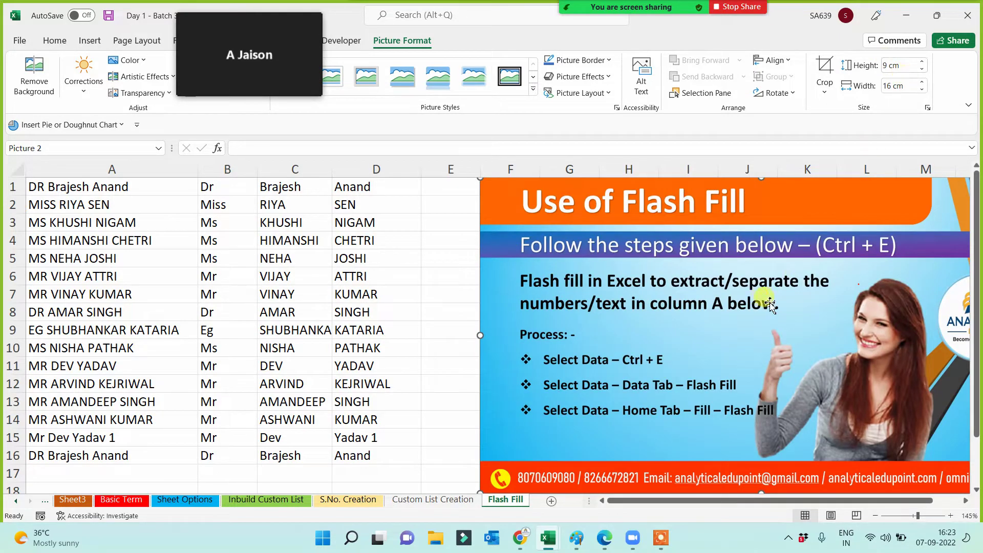
left_click(449, 346)
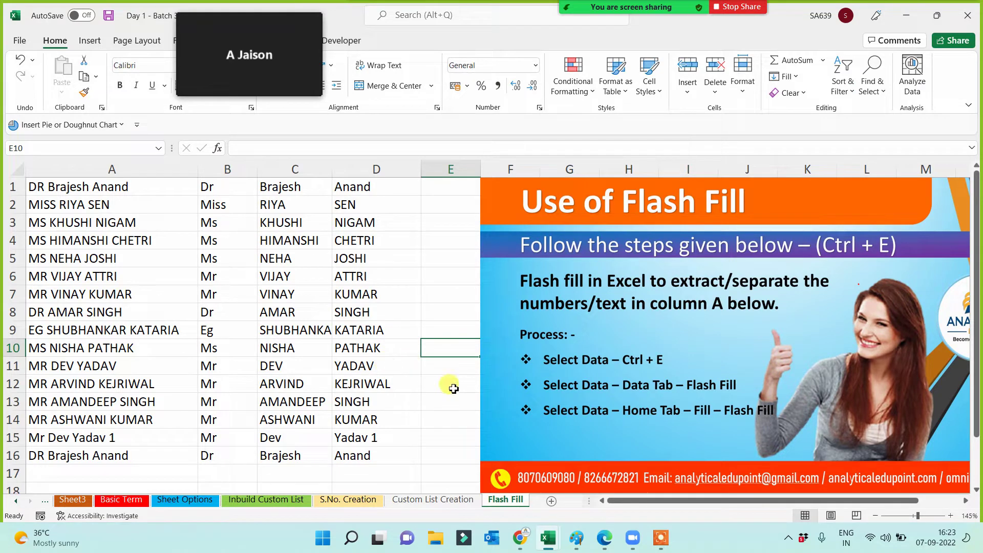
- Clear B2:D17, then Flash Fill columns B, C and D again from the B1:D1 examples
left_click_drag(226, 205, 373, 468)
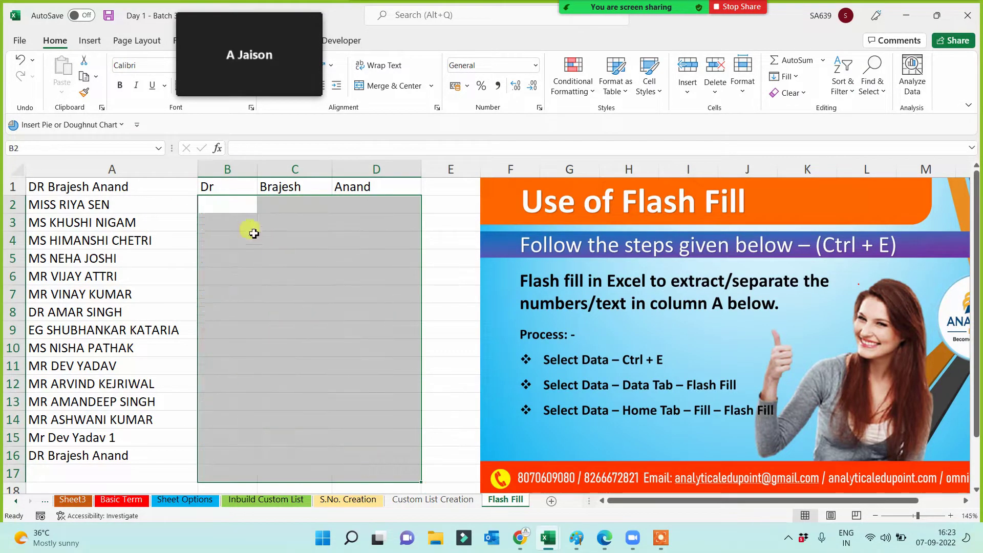
left_click(209, 187)
left_click(368, 188)
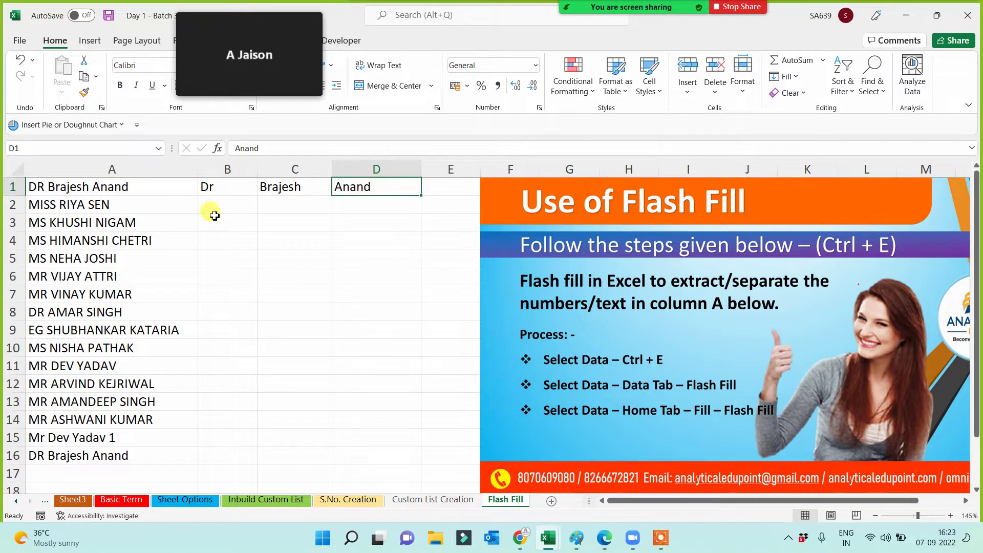
key("Left")
key("Left")
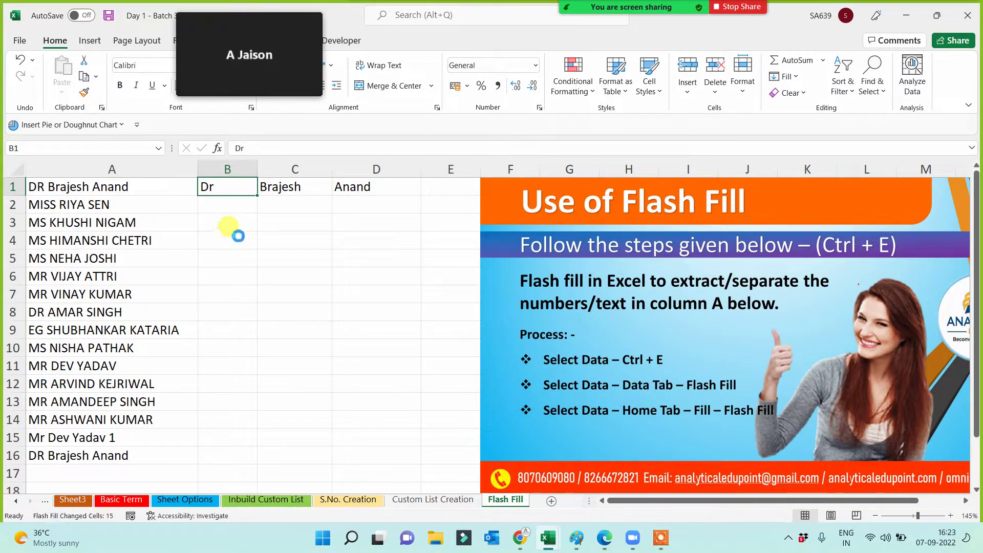
key("ctrl+e")
key("Right")
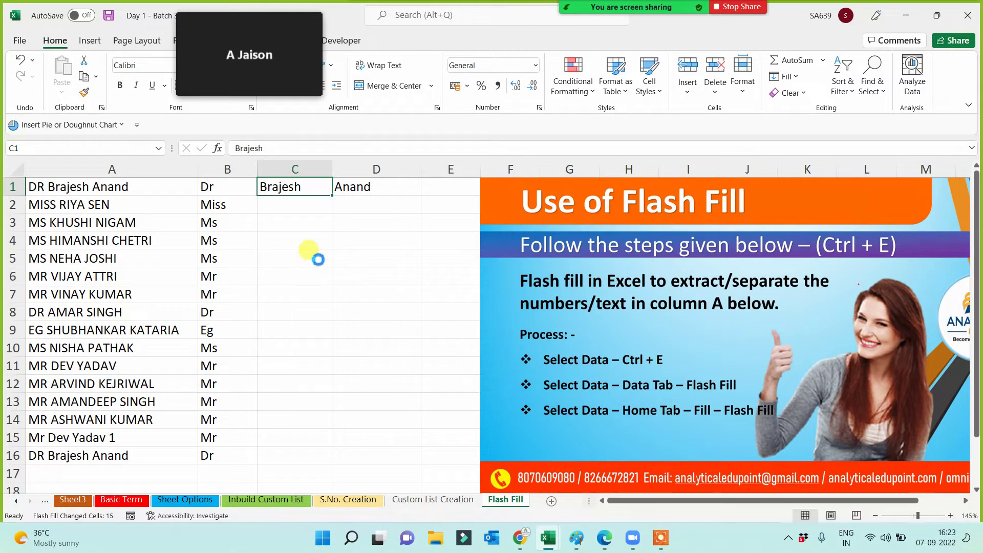
key("ctrl+e")
key("Right")
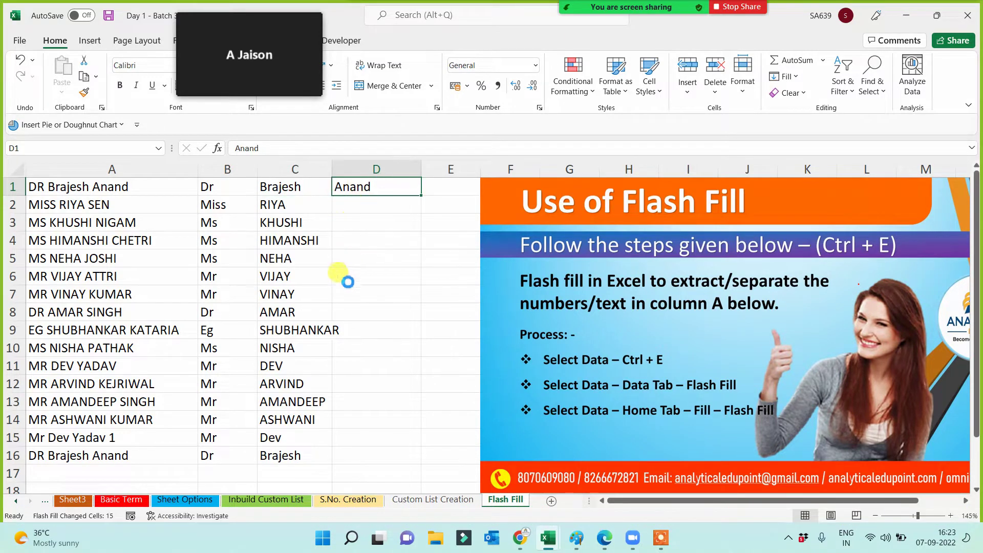
key("ctrl+e")
left_click(409, 272)
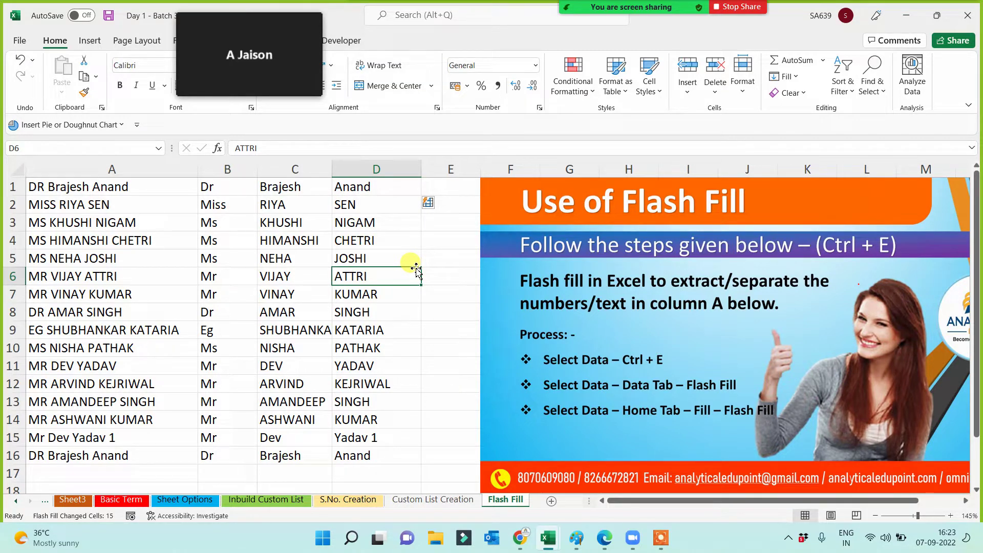
scroll(412, 278, "down", 2)
left_click(314, 425)
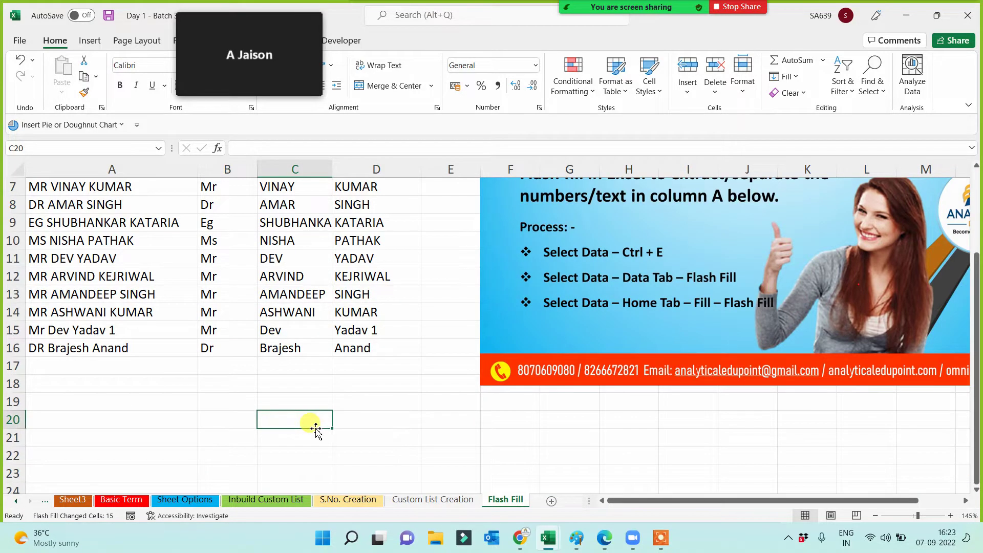
type("2013/16/19/365")
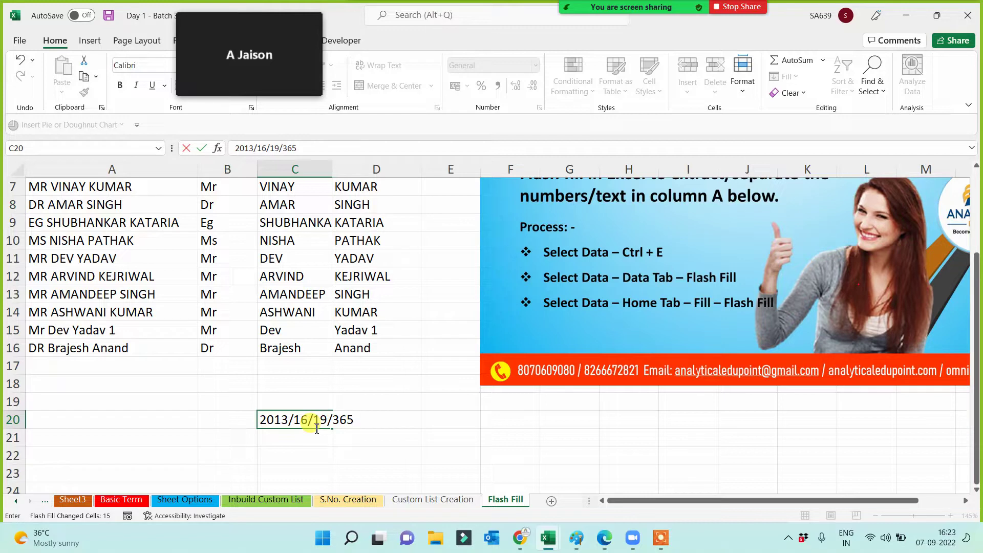
left_click(322, 436)
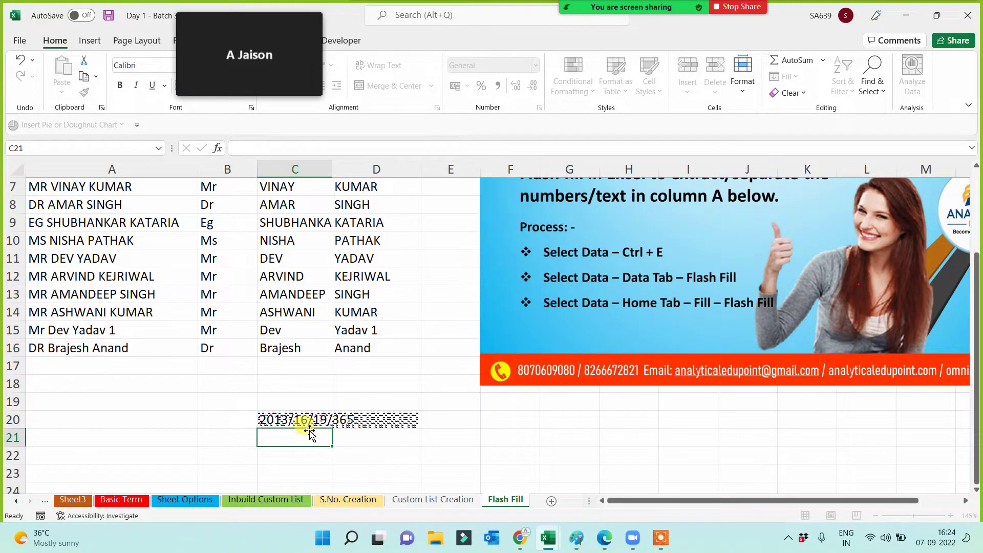
left_click_drag(284, 403, 385, 445)
key("Delete")
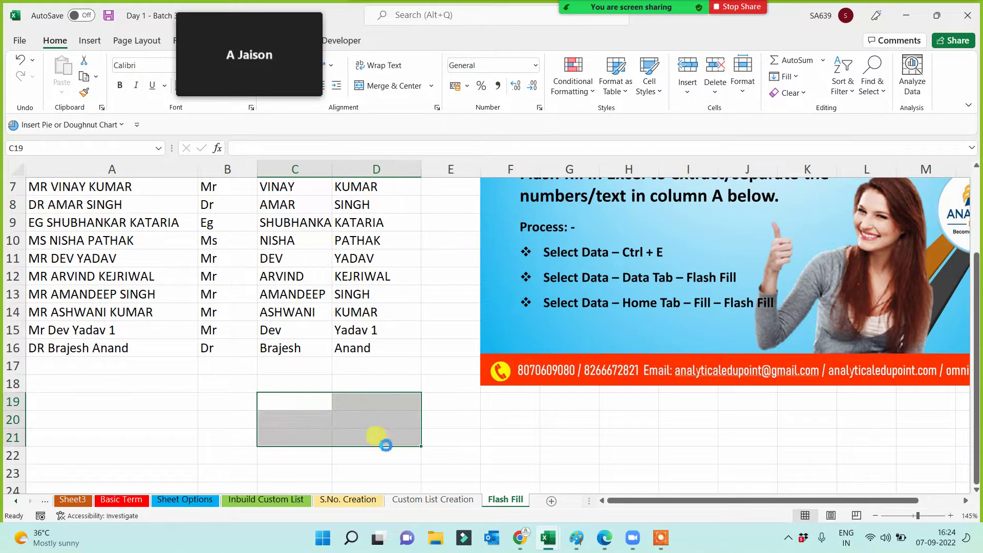
left_click(270, 418)
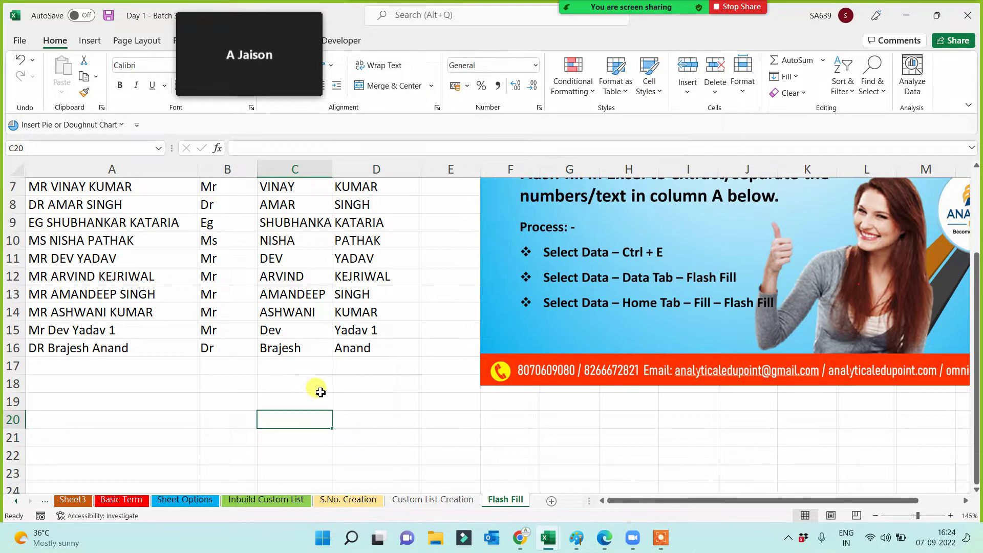
scroll(321, 392, "up", 2)
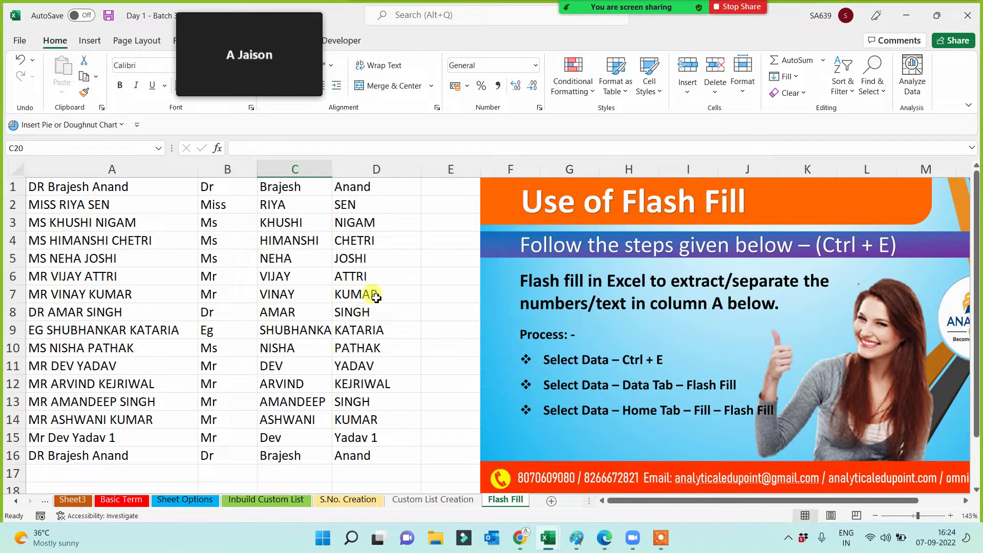
- Shrink the slide picture from its corner and drag it left and up to start in column E
left_click(607, 201)
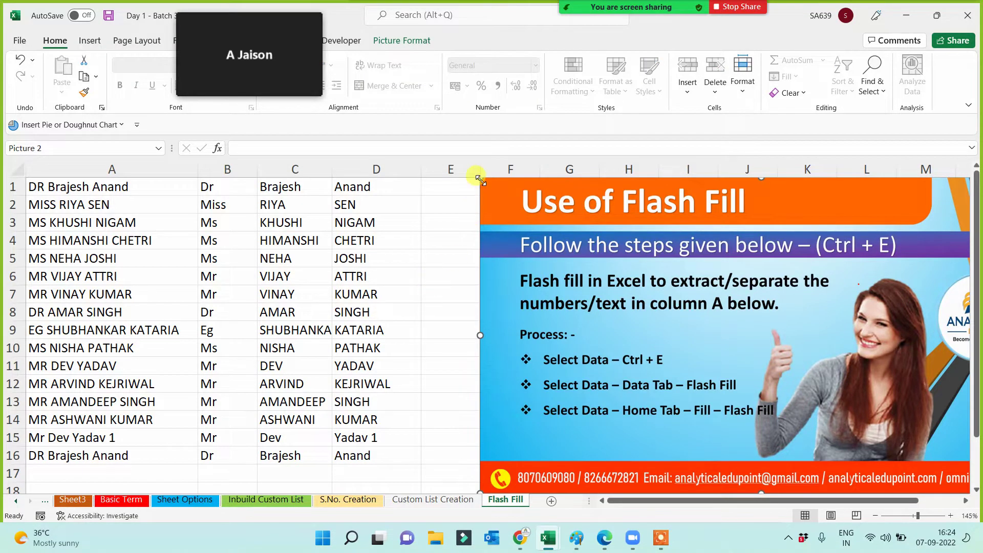
left_click_drag(478, 180, 557, 220)
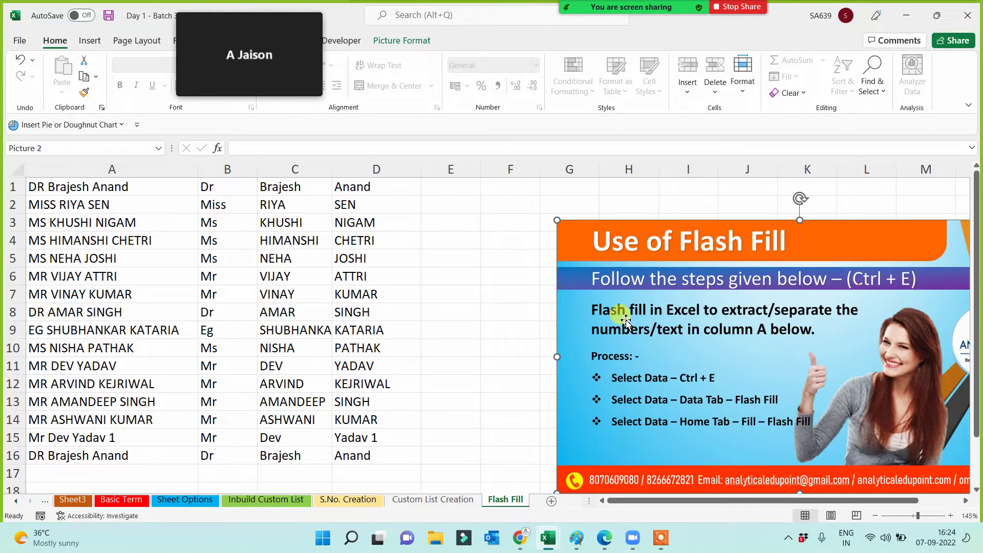
left_click_drag(626, 320, 501, 291)
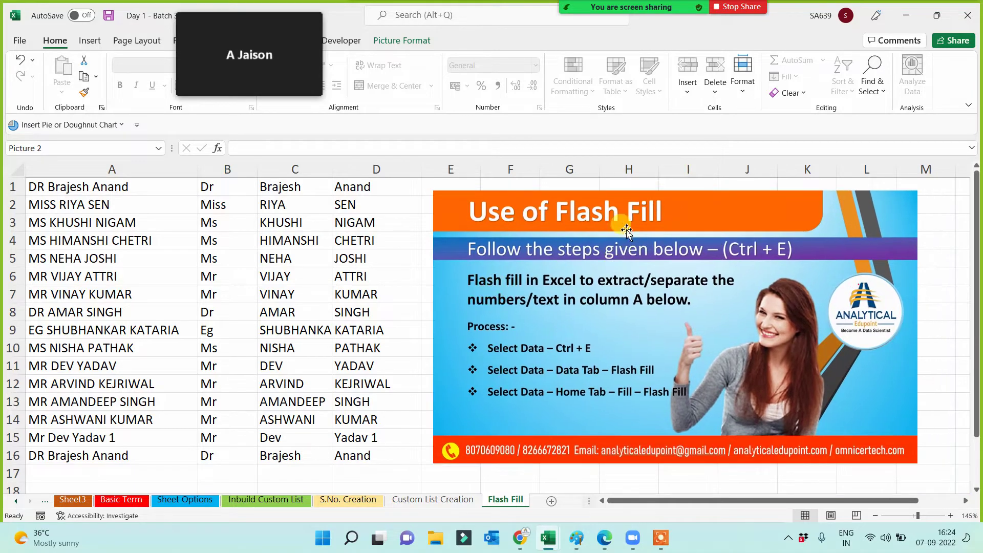
left_click(399, 408)
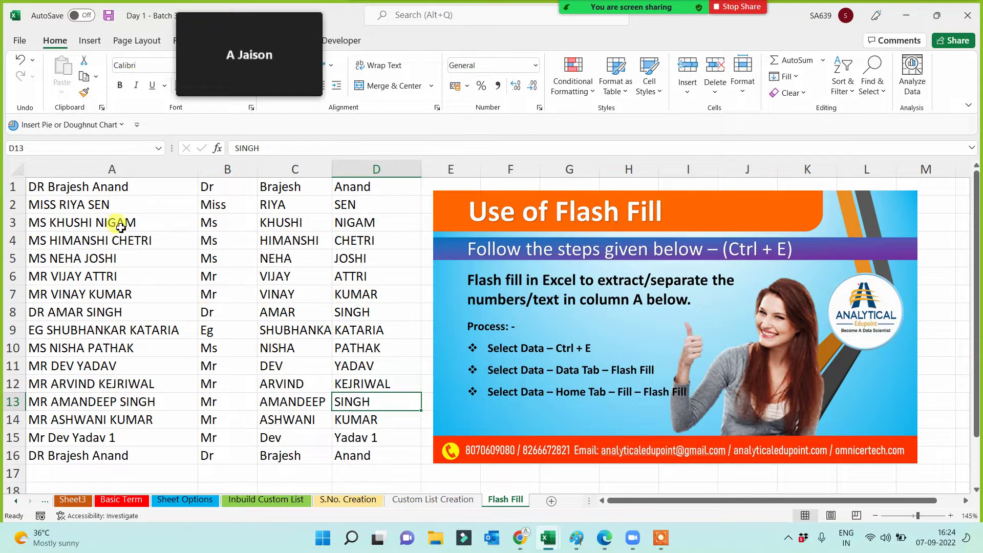
left_click(106, 181)
- Copy the name table A1:D16 and paste it into a new blank sheet
left_click_drag(173, 206, 373, 449)
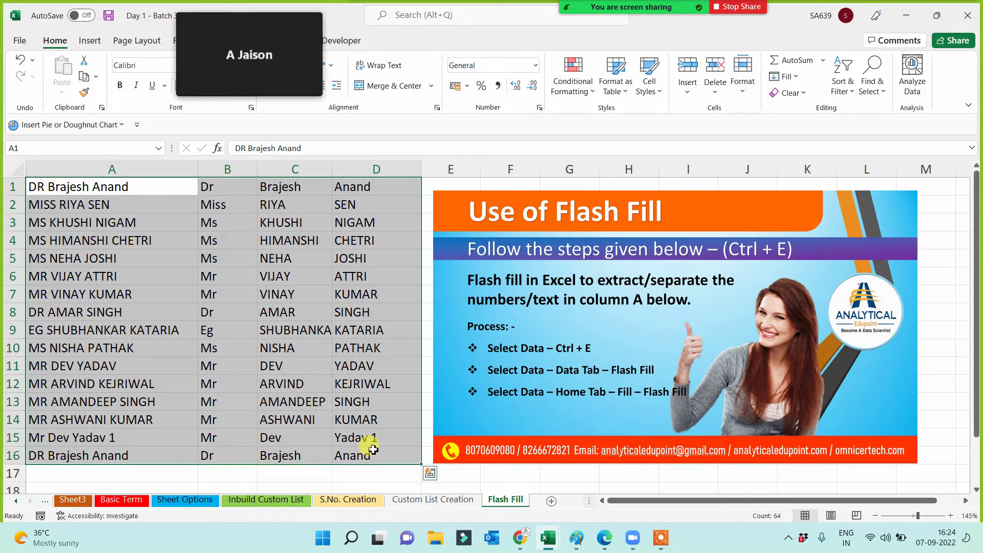
key("ctrl+c")
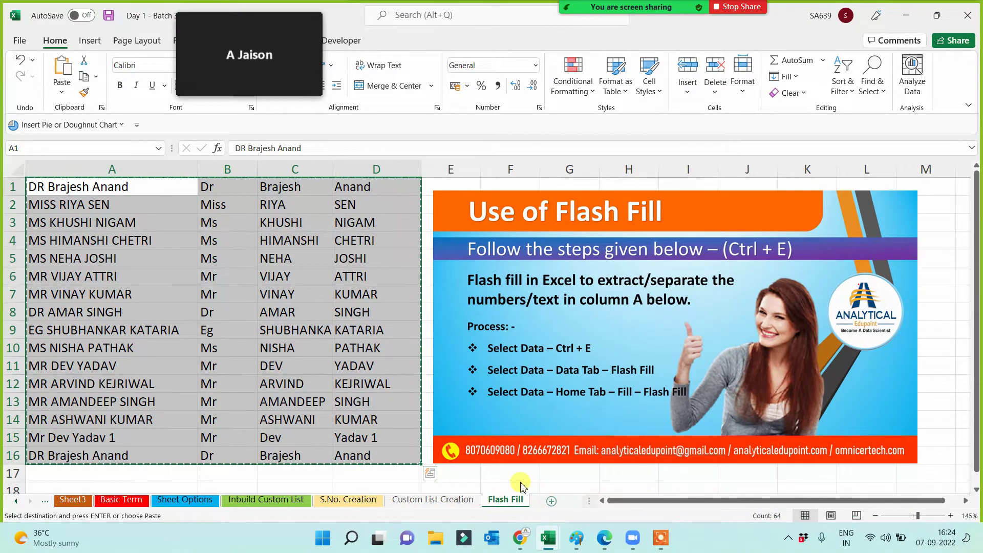
left_click(551, 501)
key("ctrl+v")
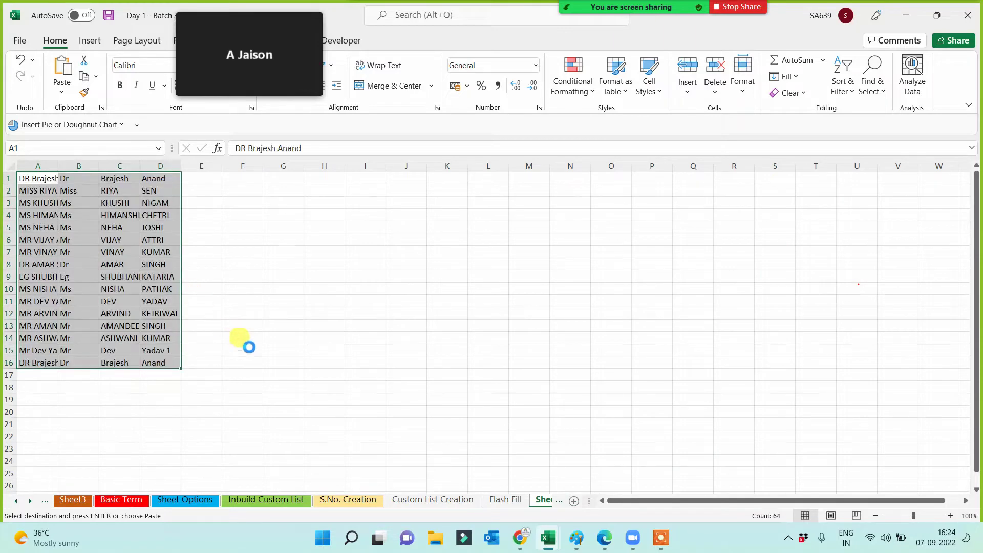
scroll(263, 346, "up", 2)
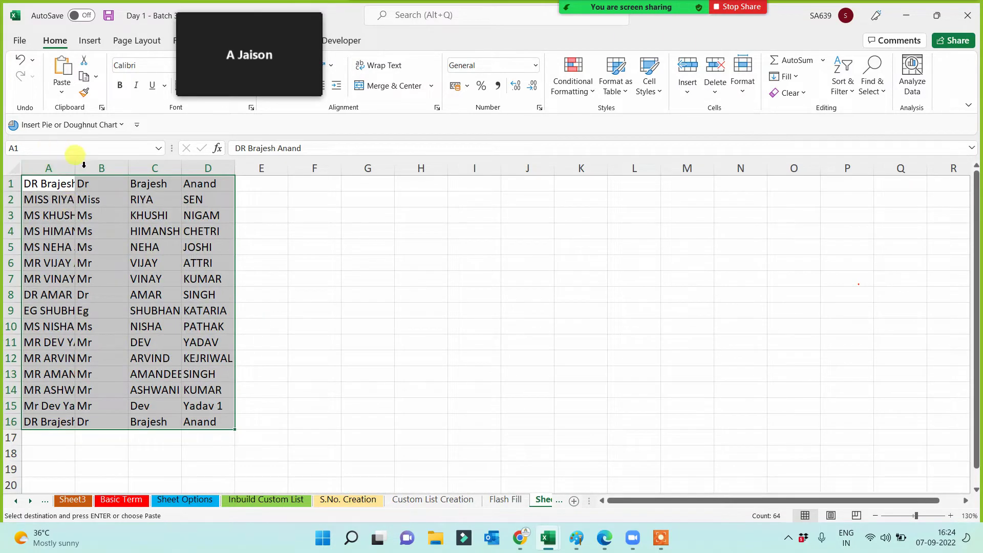
- Autofit column A, then delete the full-name column A
left_click_drag(76, 166, 76, 166)
double_click(76, 166)
left_click(63, 163)
left_click(65, 199)
left_click(73, 168)
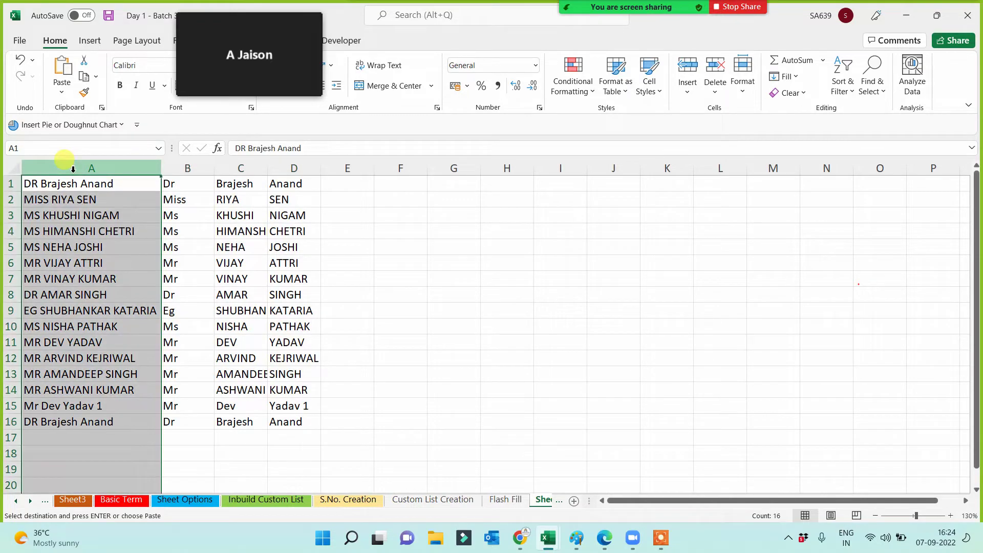
left_click_drag(65, 186, 66, 422)
left_click_drag(197, 184, 276, 410)
left_click(352, 434)
right_click(102, 168)
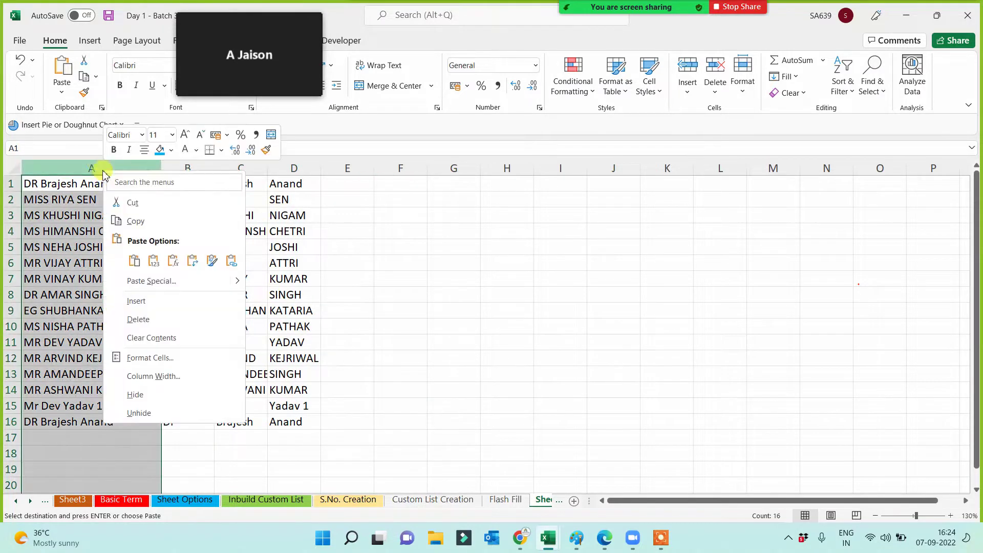
left_click(138, 320)
left_click(265, 294)
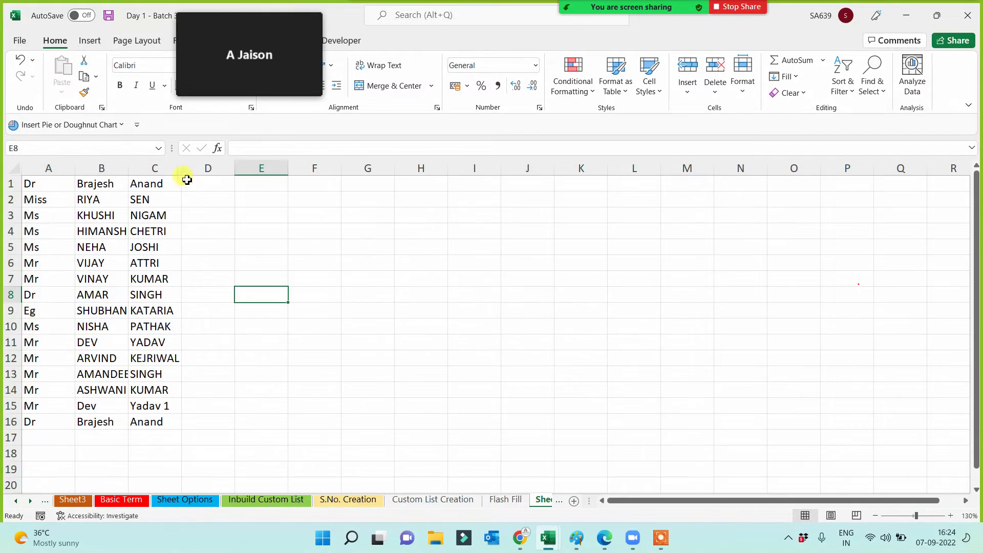
- Widen column D, enter an example full name in D1, and Flash Fill D2:D16
left_click_drag(183, 169, 250, 190)
left_click(251, 187)
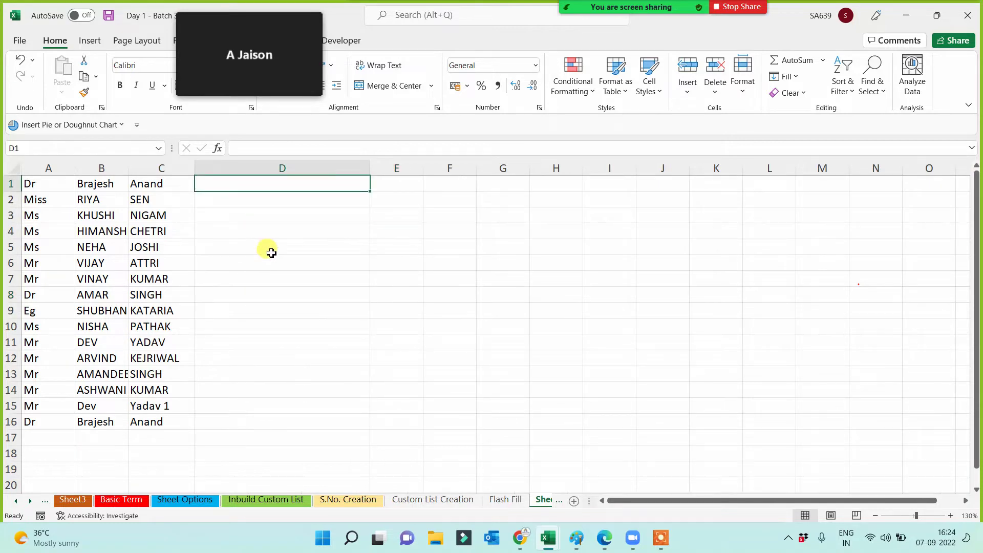
type("=")
key("BackSpace")
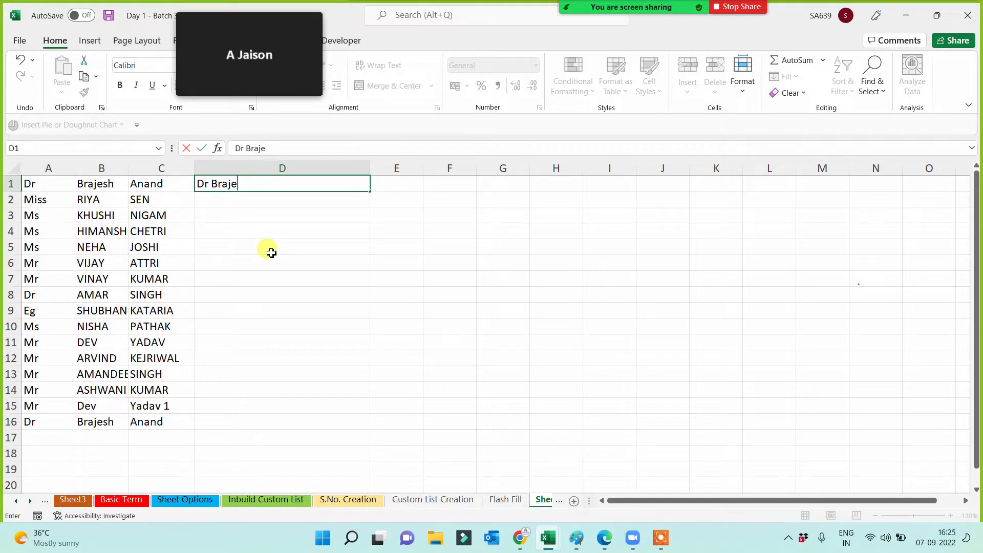
left_click(271, 252)
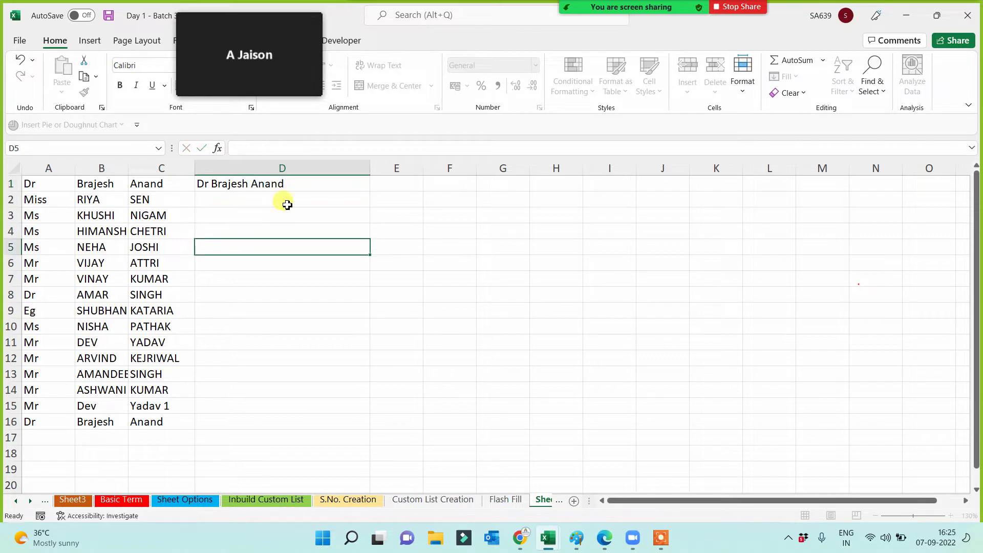
left_click(292, 186)
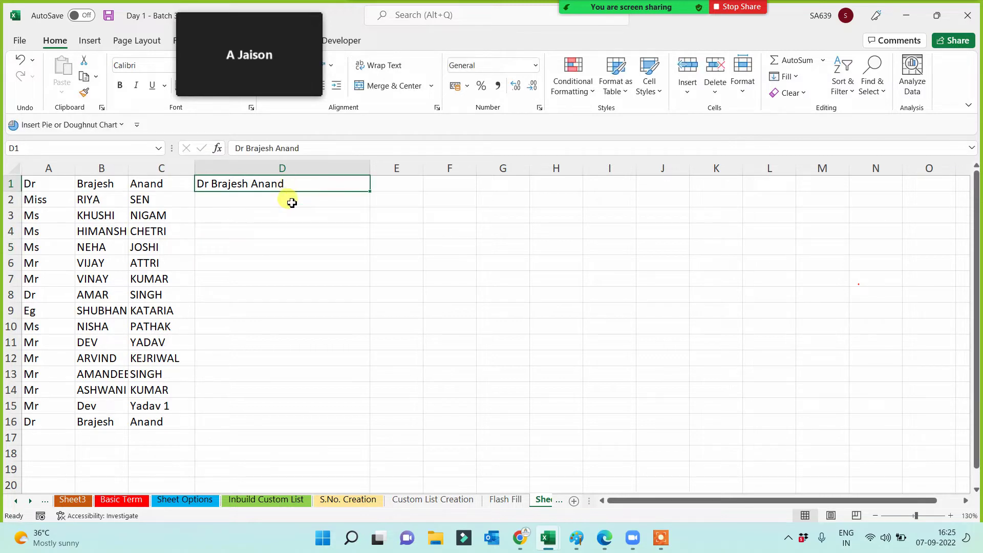
key("ctrl+e")
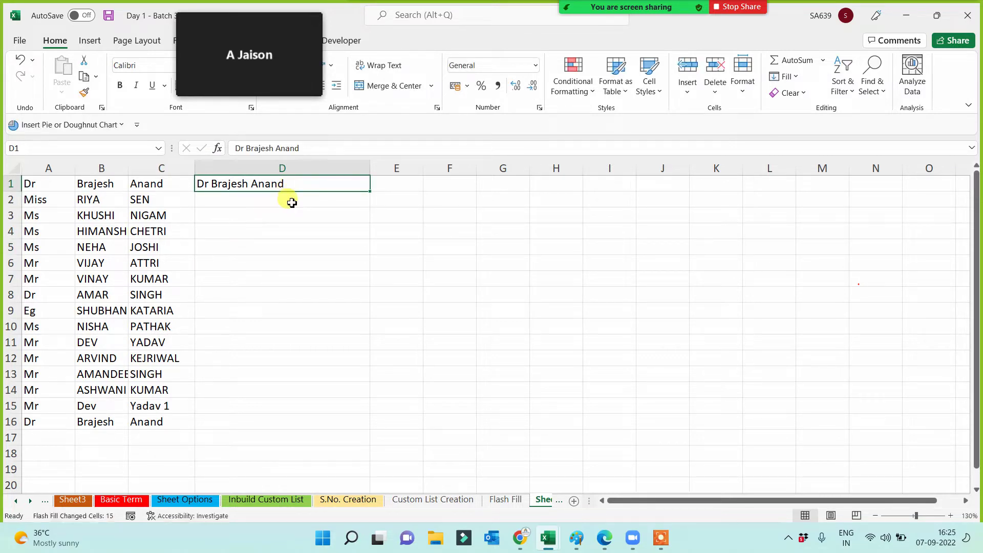
- Review the joined names in D1:D16 and widen column E
left_click(453, 280)
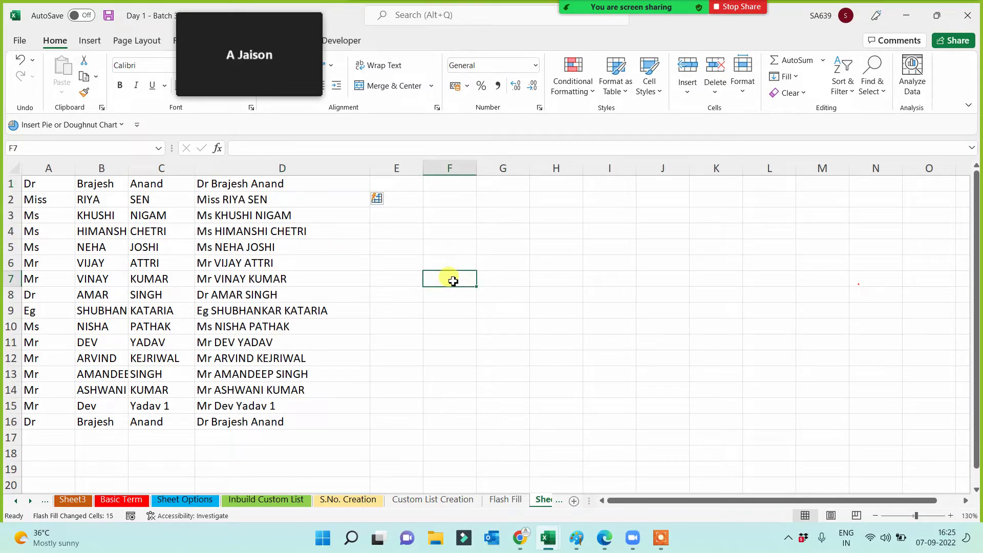
left_click(259, 188)
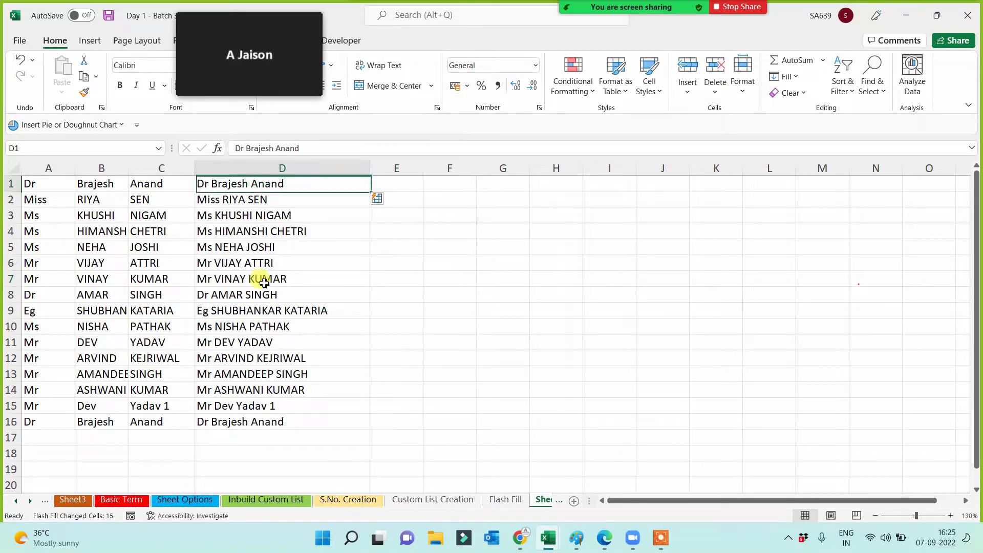
left_click(259, 419, "shift")
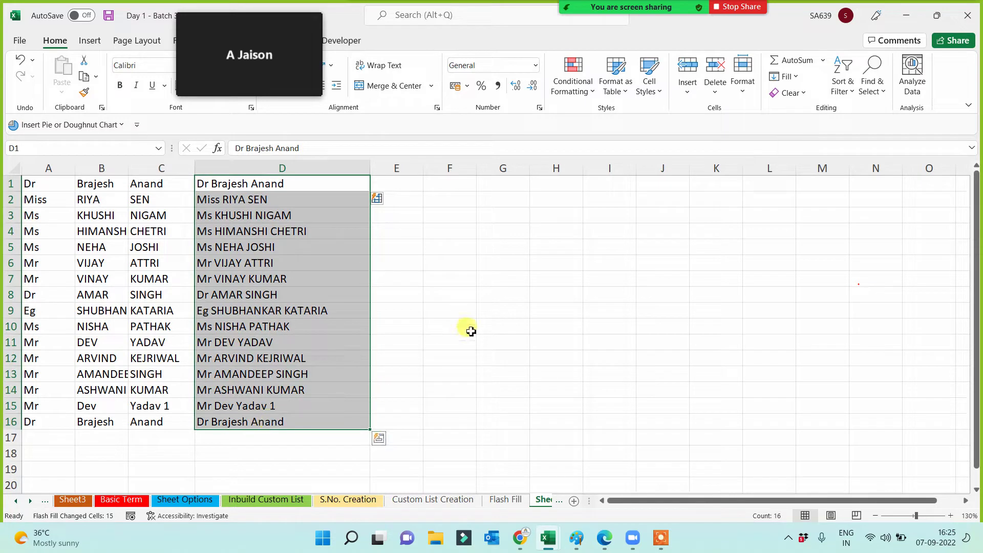
left_click_drag(424, 169, 642, 196)
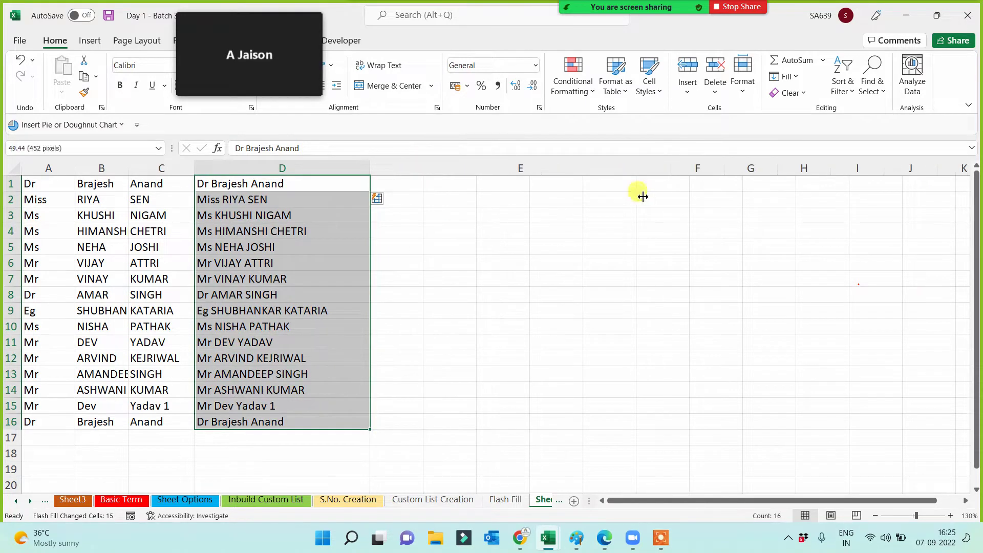
- Enter an example e-mail address in E1 and Flash Fill the e-mails down column E
key("Right")
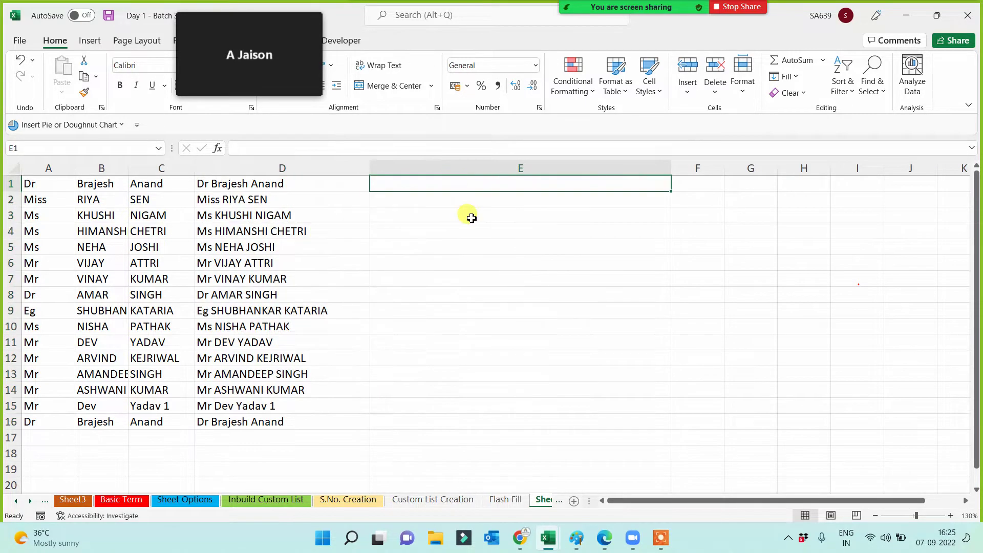
type("=")
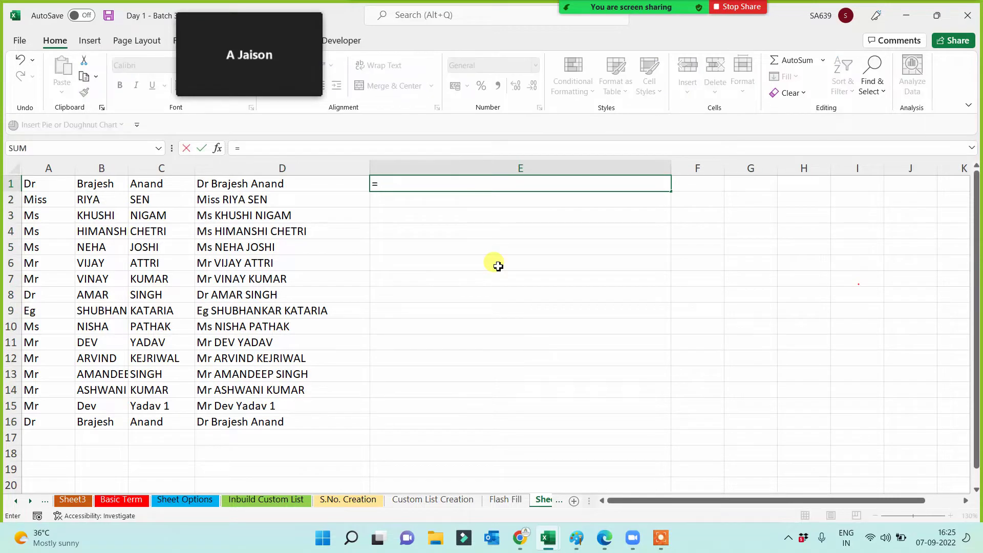
key("BackSpace")
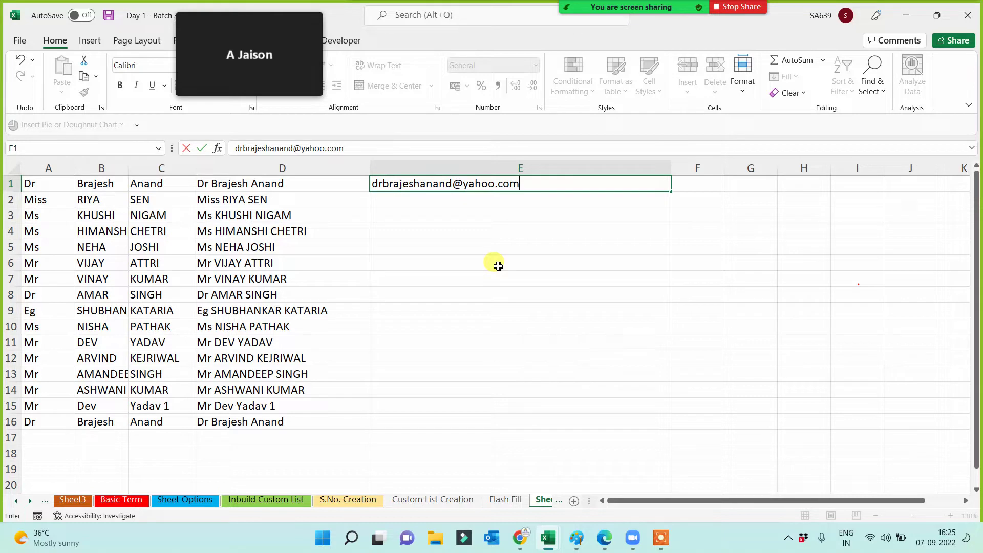
key("Return")
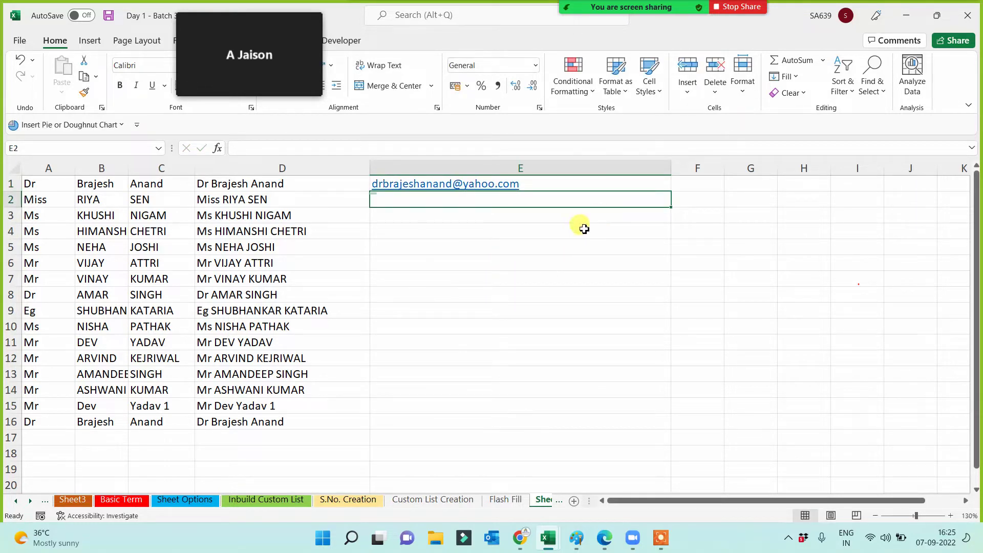
key("Up")
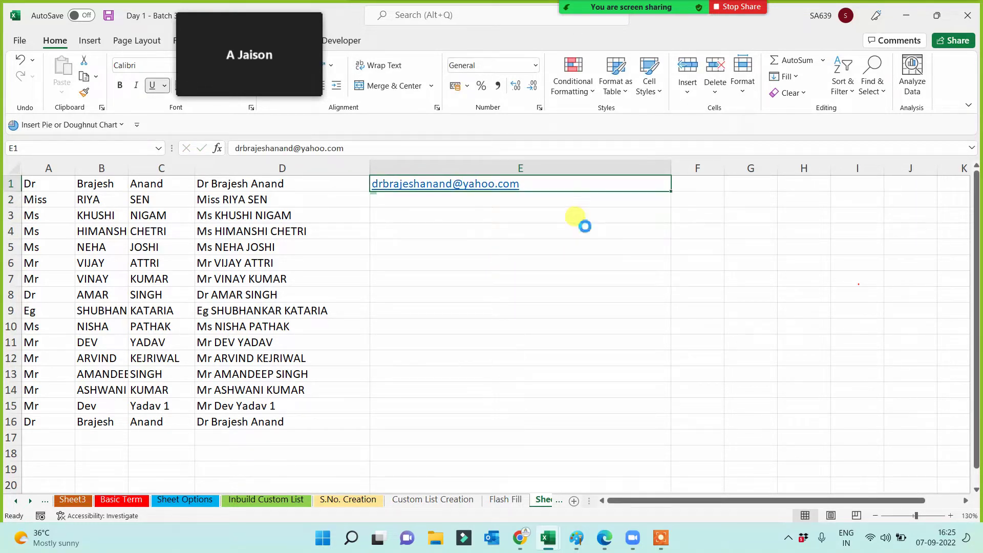
key("ctrl+e")
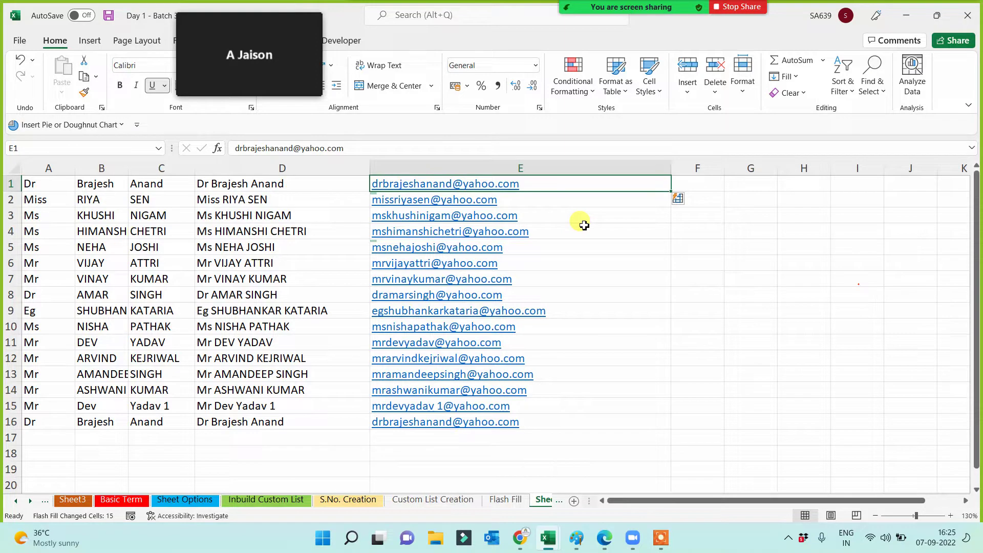
- Narrow column E to fit the e-mails, review the columns, and return to the Flash Fill sheet
left_click(718, 252)
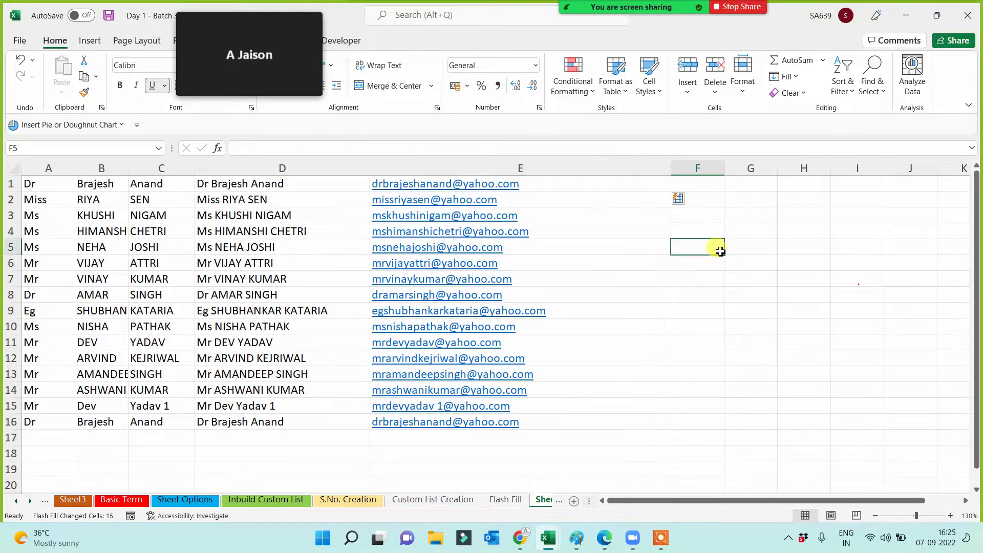
left_click_drag(672, 166, 589, 183)
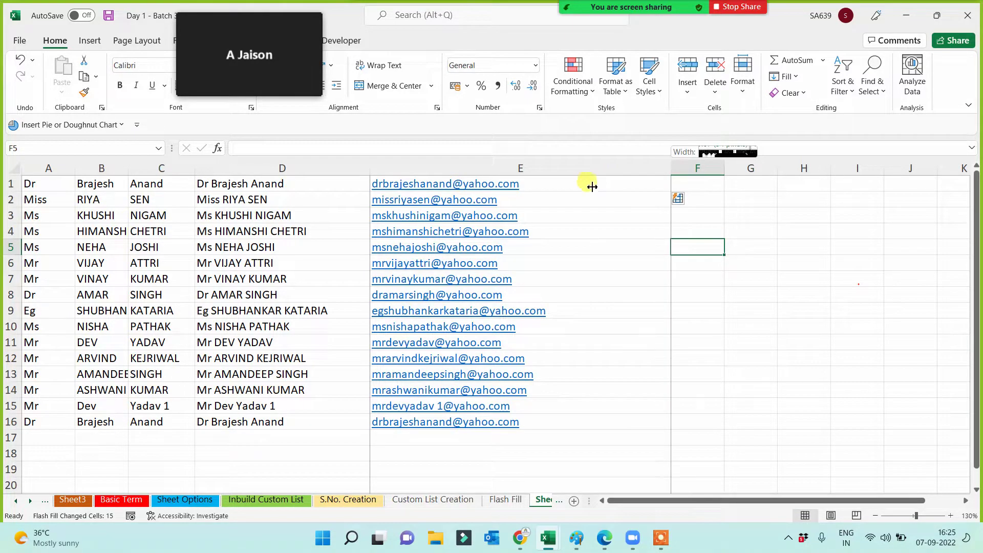
left_click(647, 327)
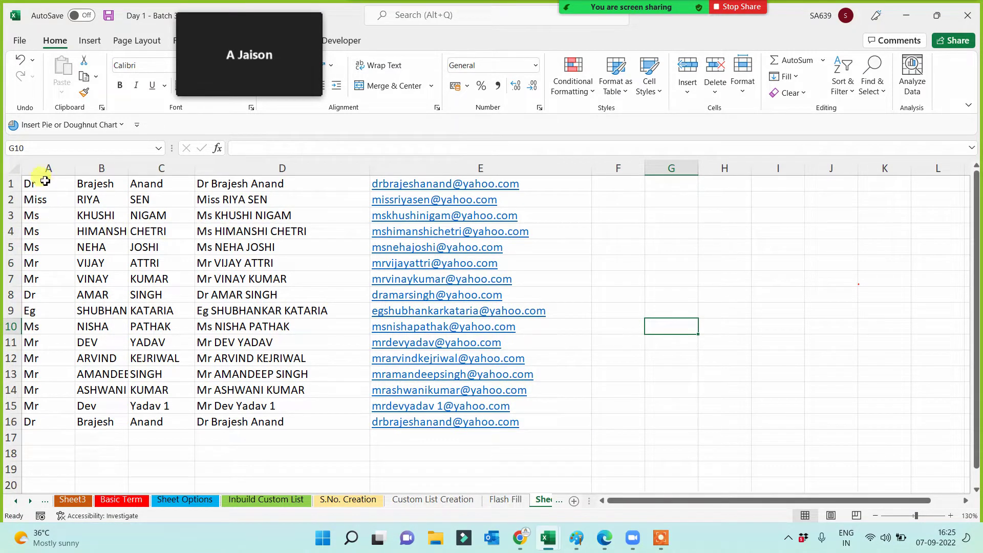
left_click_drag(44, 185, 142, 429)
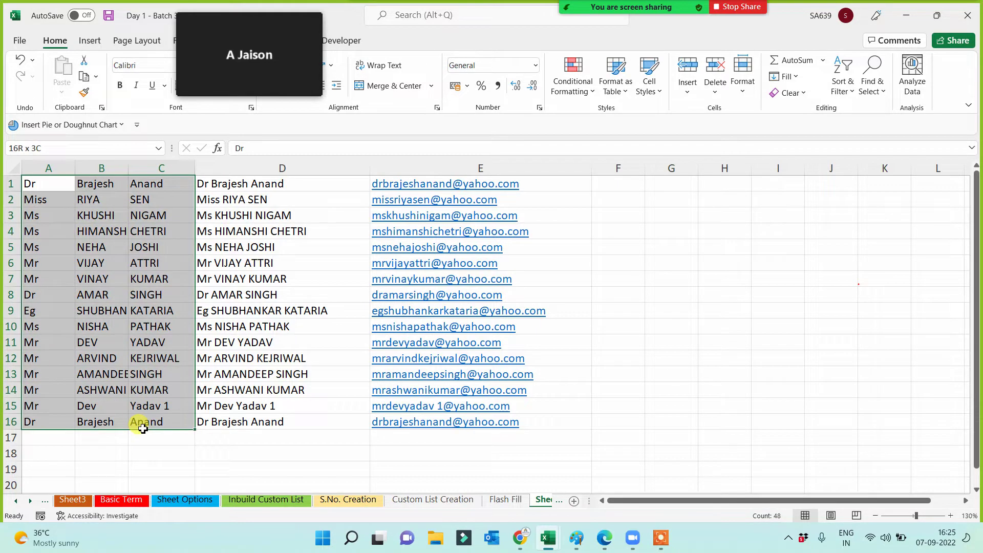
left_click(261, 186)
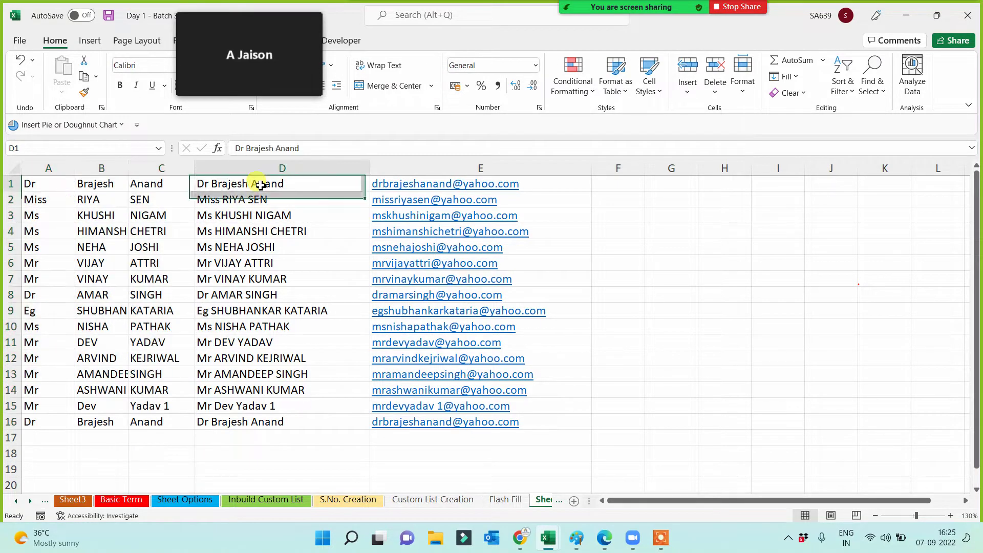
left_click_drag(259, 185, 253, 413)
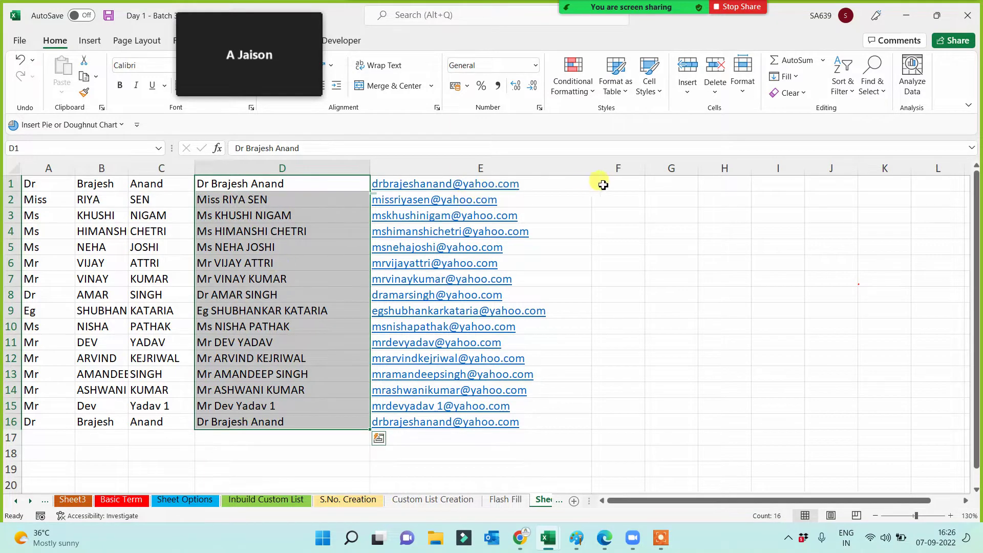
left_click(603, 185)
left_click(564, 184)
left_click(663, 332)
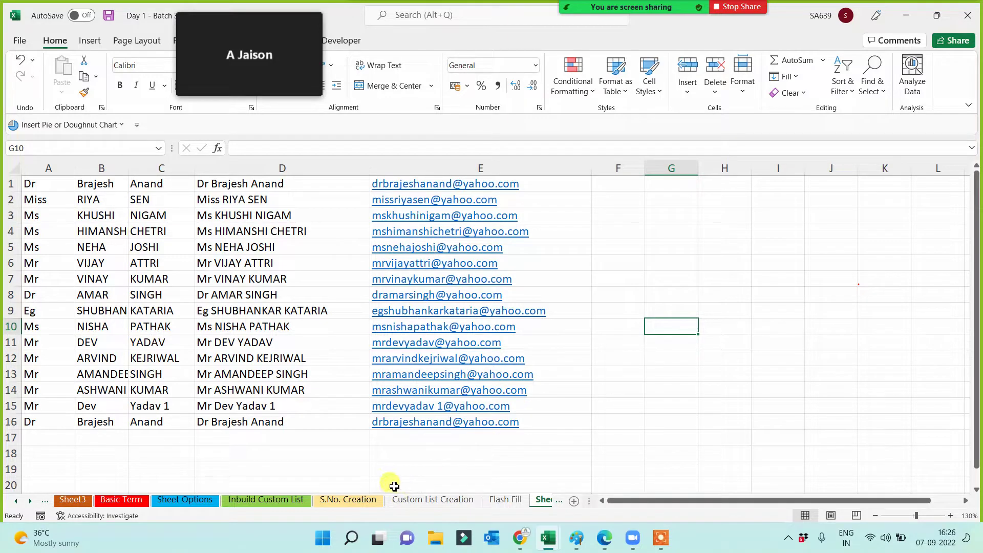
left_click(498, 504)
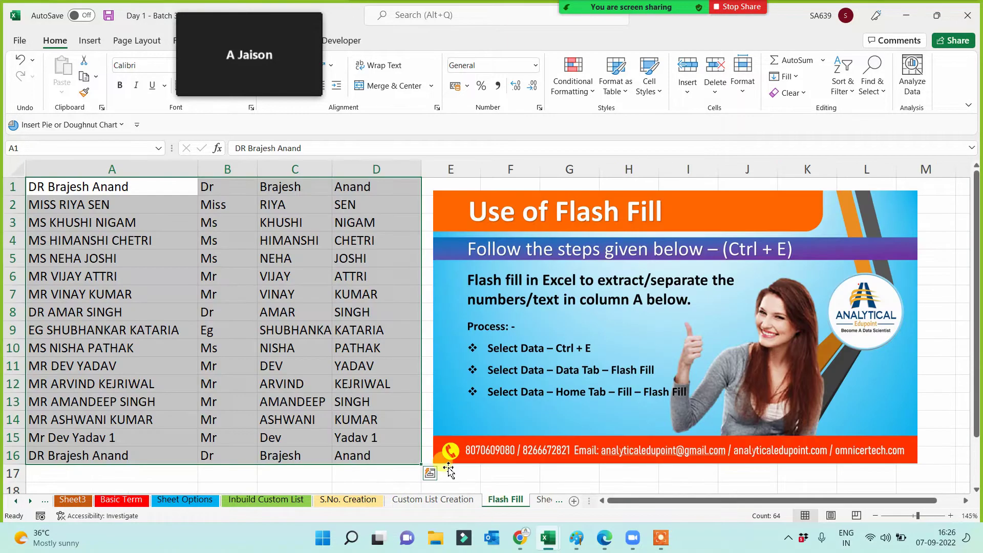
- Copy the 16 full names into a new sheet and autofit column A
left_click_drag(97, 188, 97, 222)
scroll(95, 313, "up", 1)
left_click_drag(94, 313, 82, 454)
key("ctrl+c")
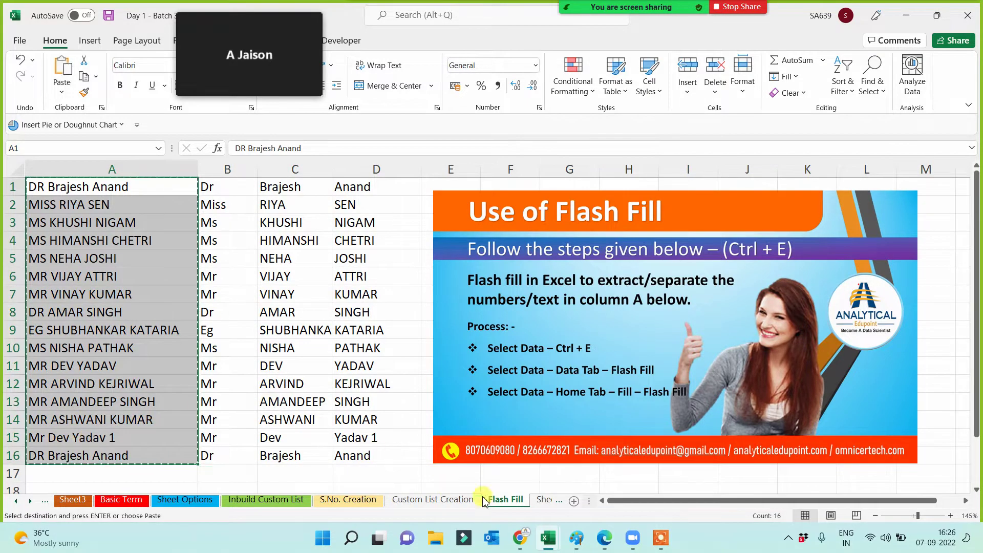
left_click(32, 502)
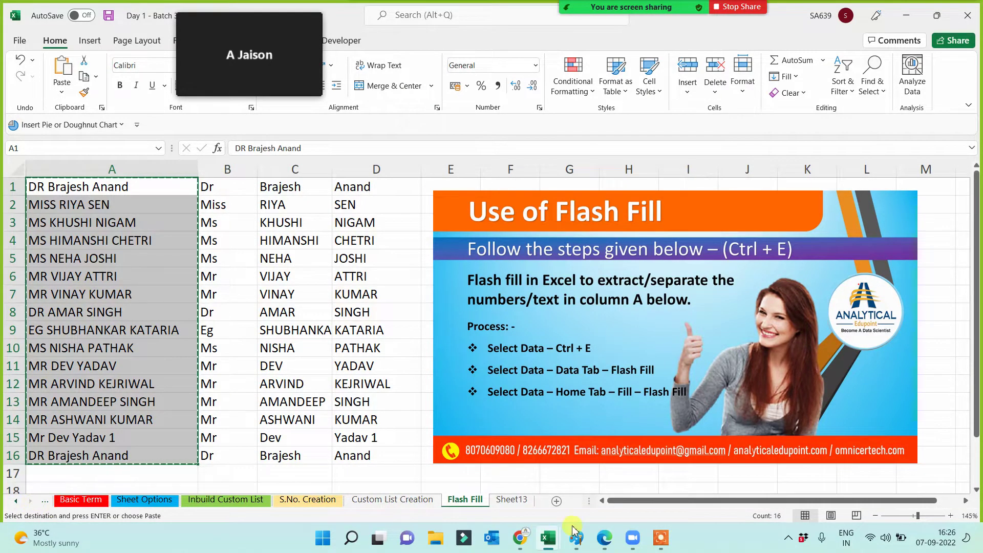
left_click(515, 500)
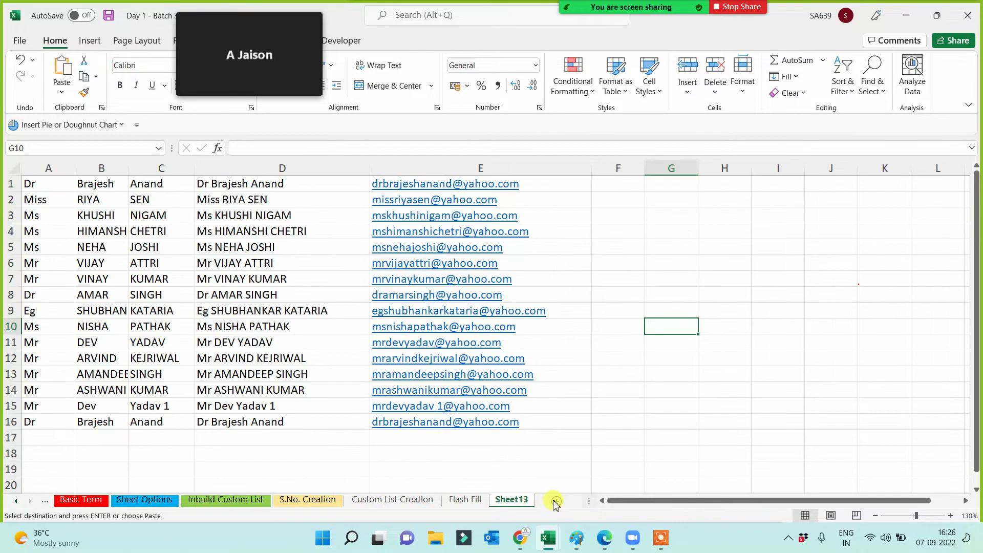
left_click(555, 501)
key("ctrl+v")
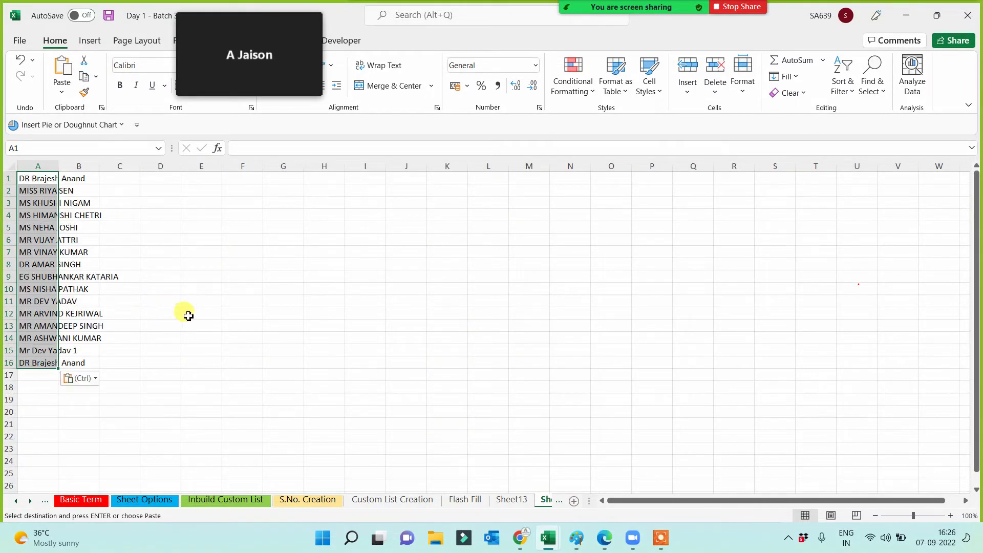
scroll(188, 316, "up", 3)
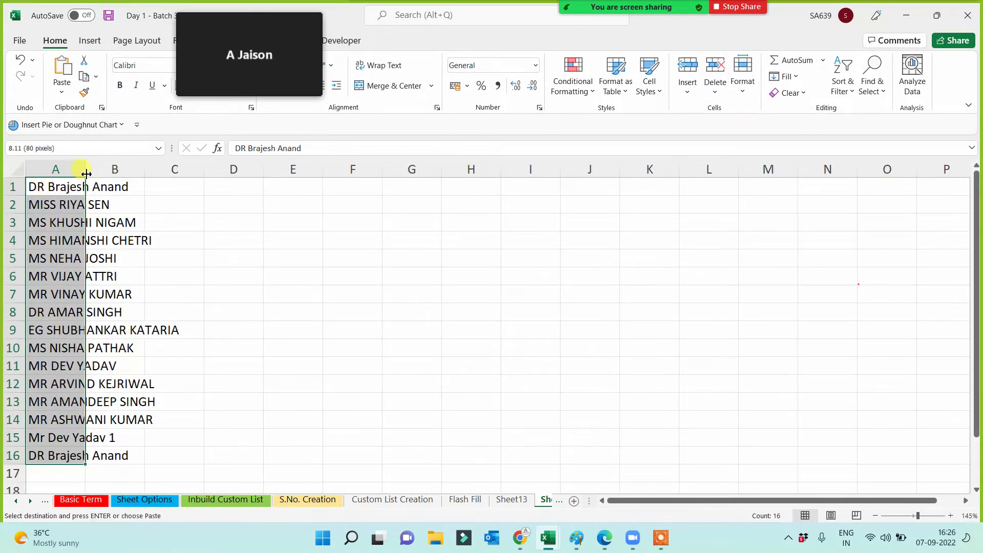
left_click(86, 175)
key("alt+h")
key("o")
key("i")
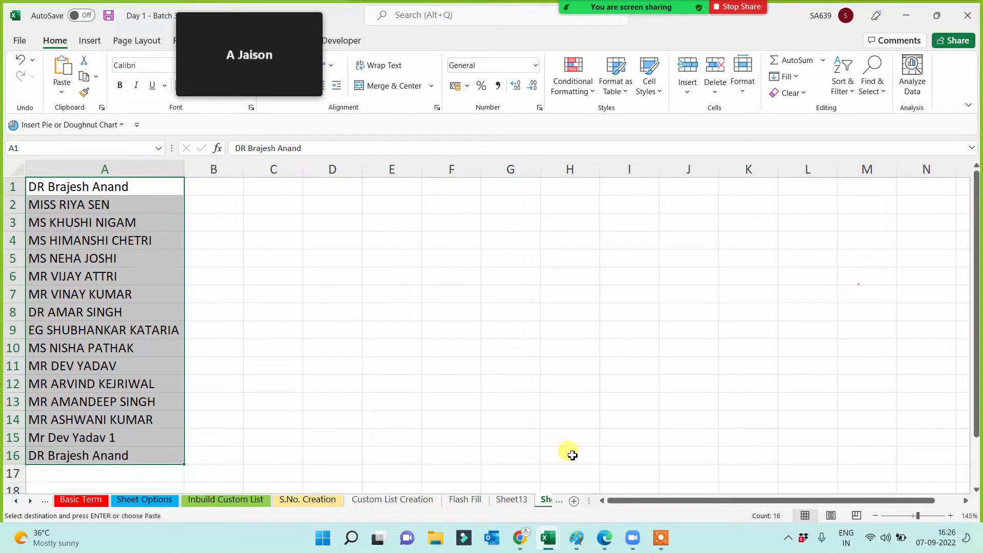
- Rename the new sheet to 'Text to Column' and select the names in A1:A16
left_click(545, 502)
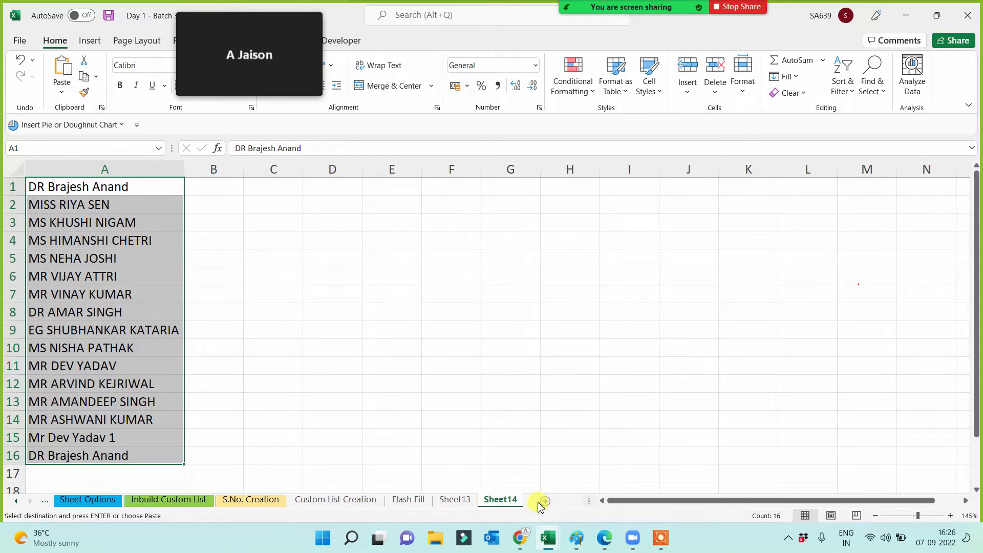
double_click(500, 500)
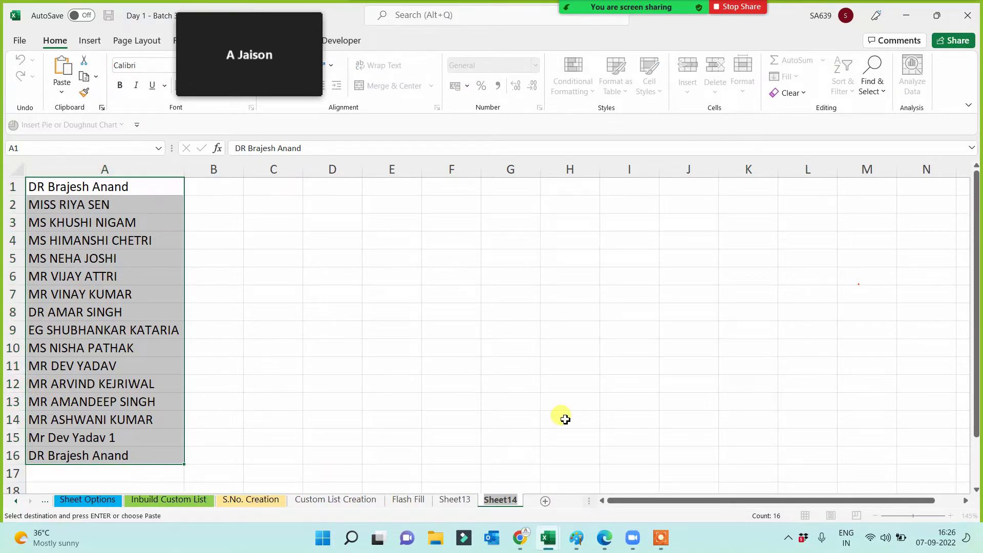
type("Text to Column")
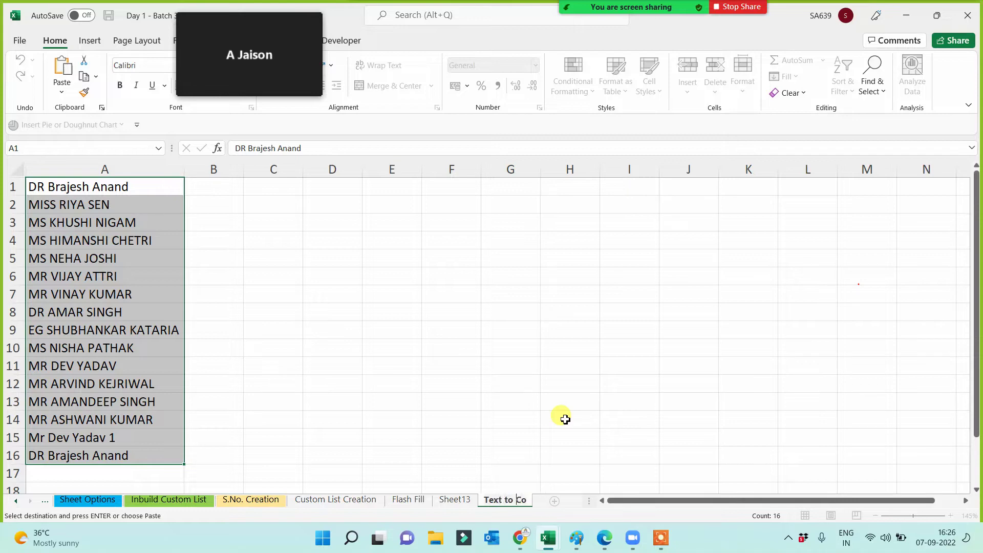
left_click(298, 292)
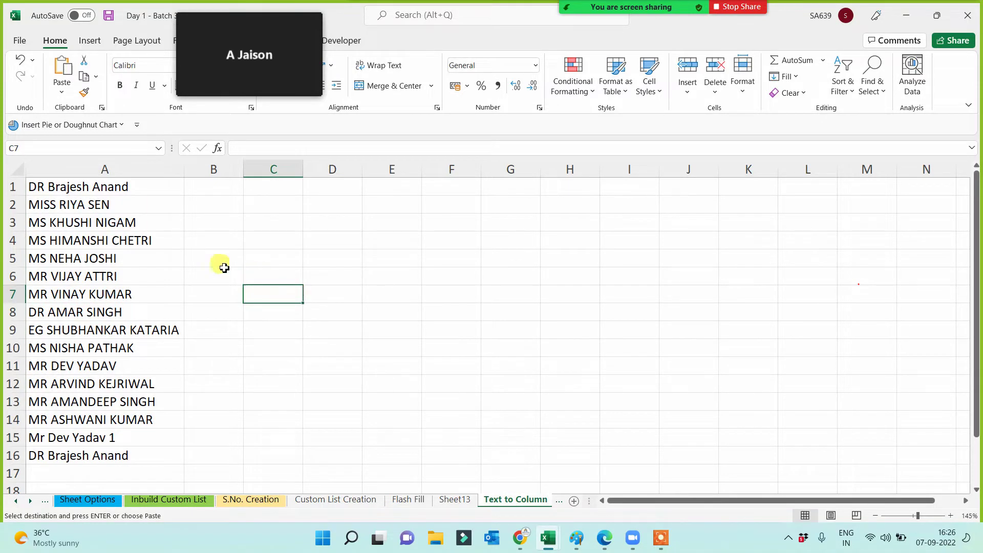
left_click_drag(149, 192, 123, 455)
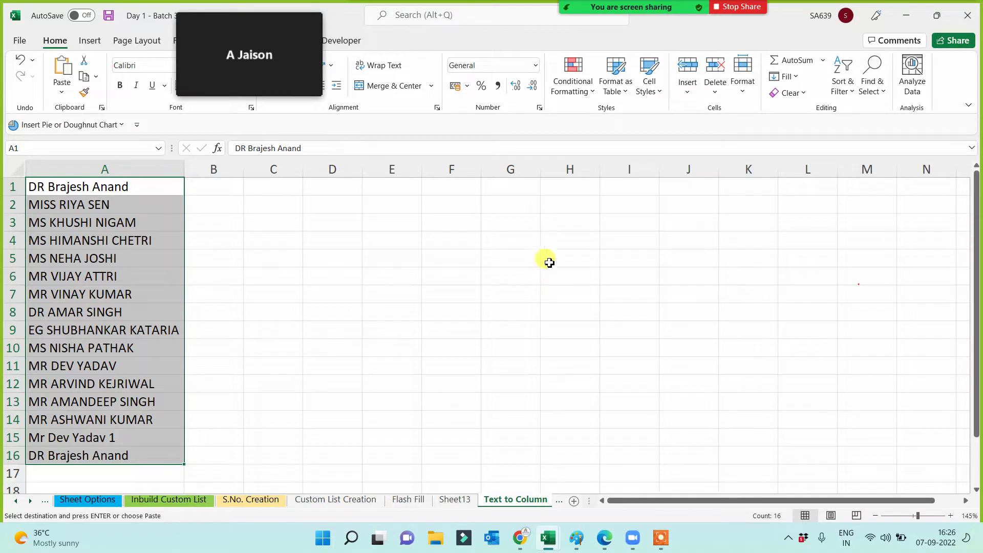
mouse_move(287, 21)
left_click_drag(282, 10, 169, 18)
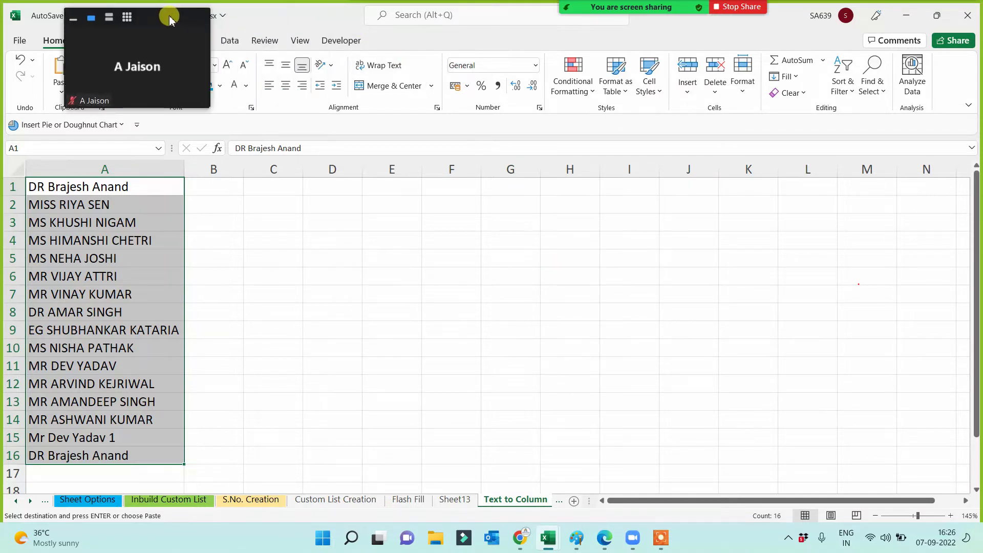
- Start Text to Columns on the names with the Delimited option
left_click(230, 41)
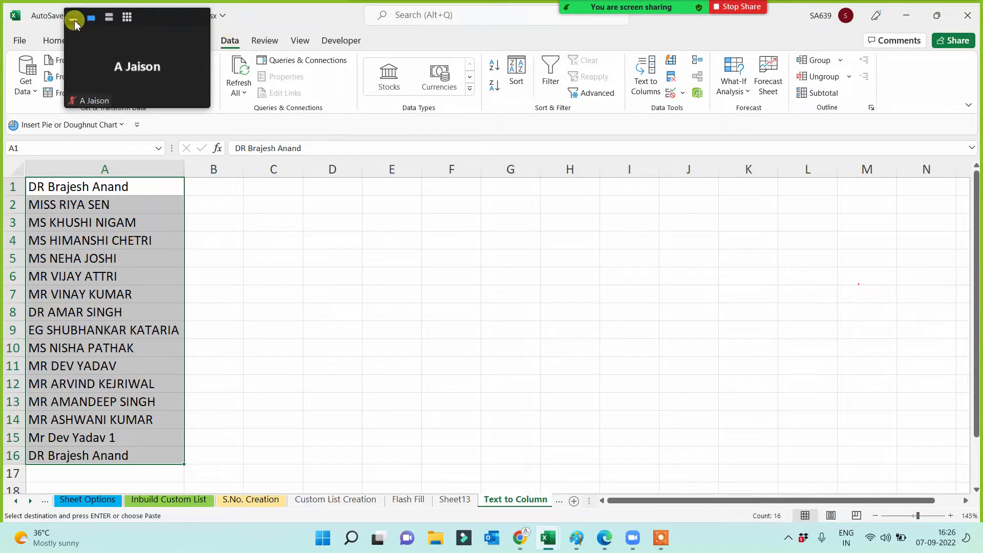
left_click(73, 15)
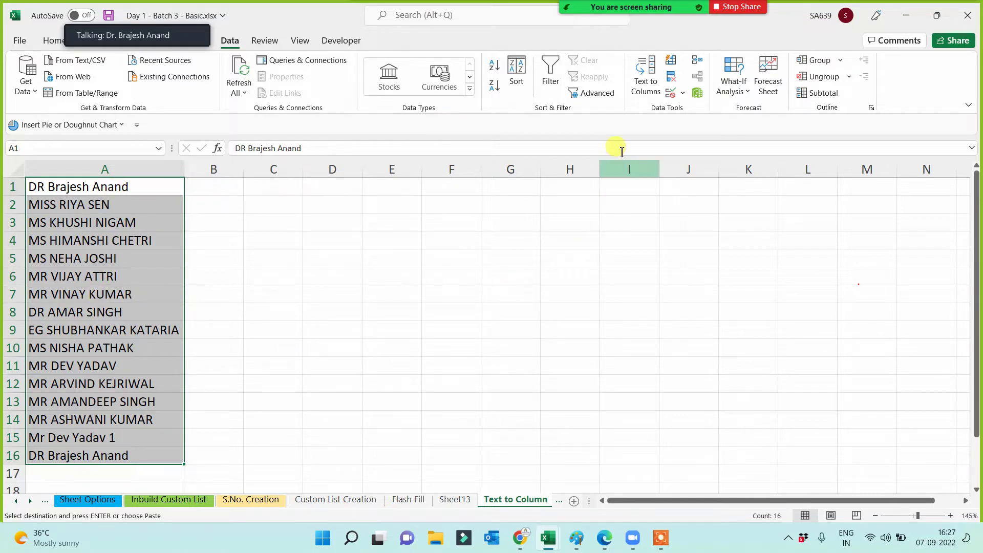
left_click(646, 90)
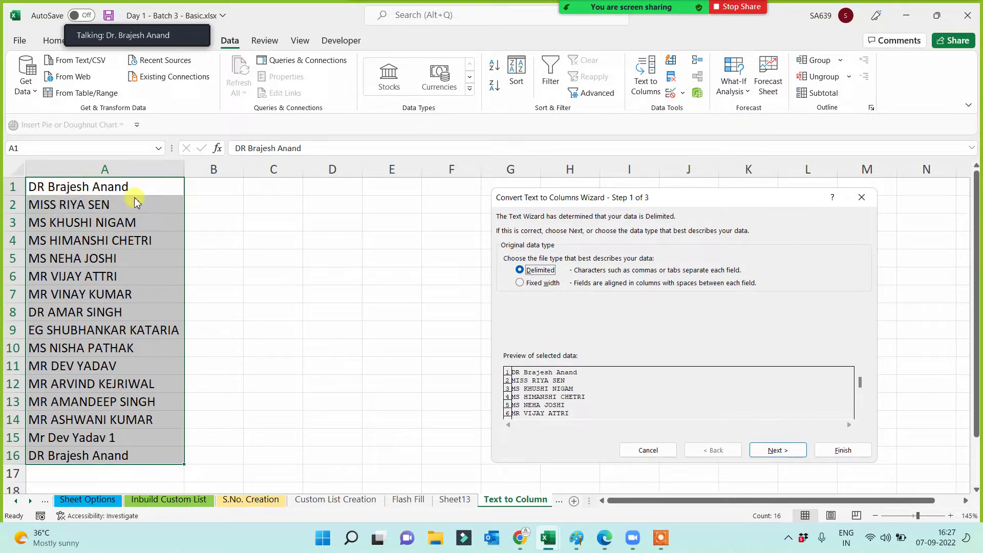
left_click(777, 452)
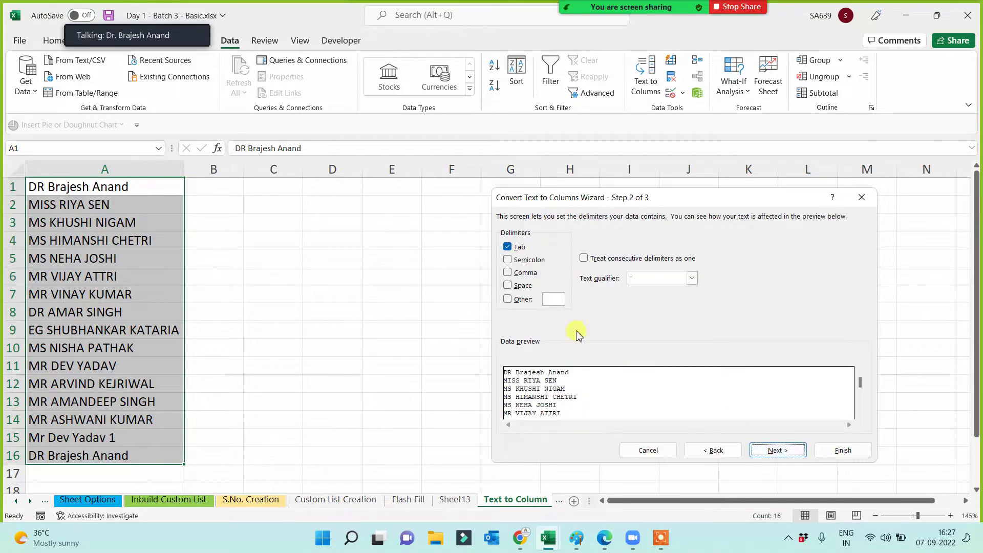
- Set Space as the only delimiter and finish splitting names into columns A–C
left_click(507, 260)
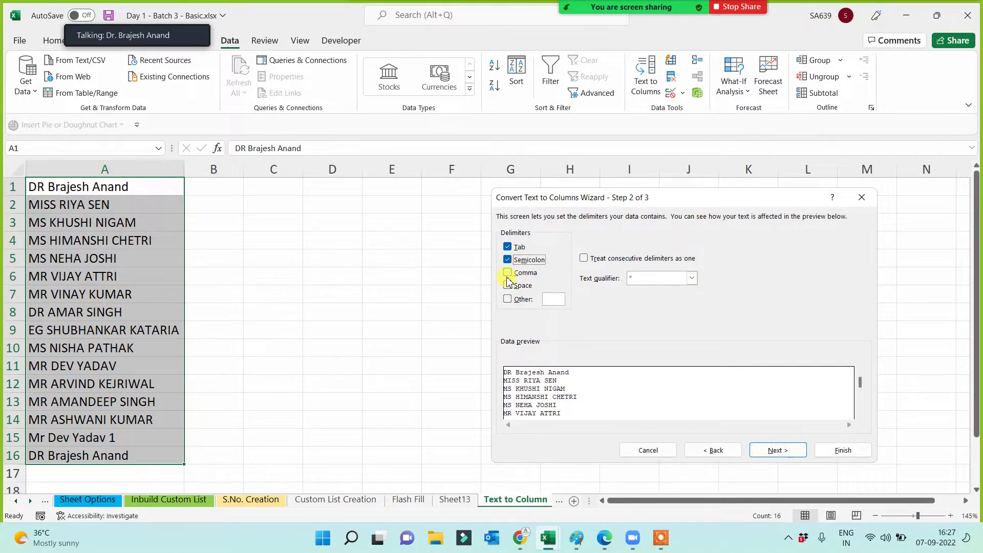
left_click(507, 272)
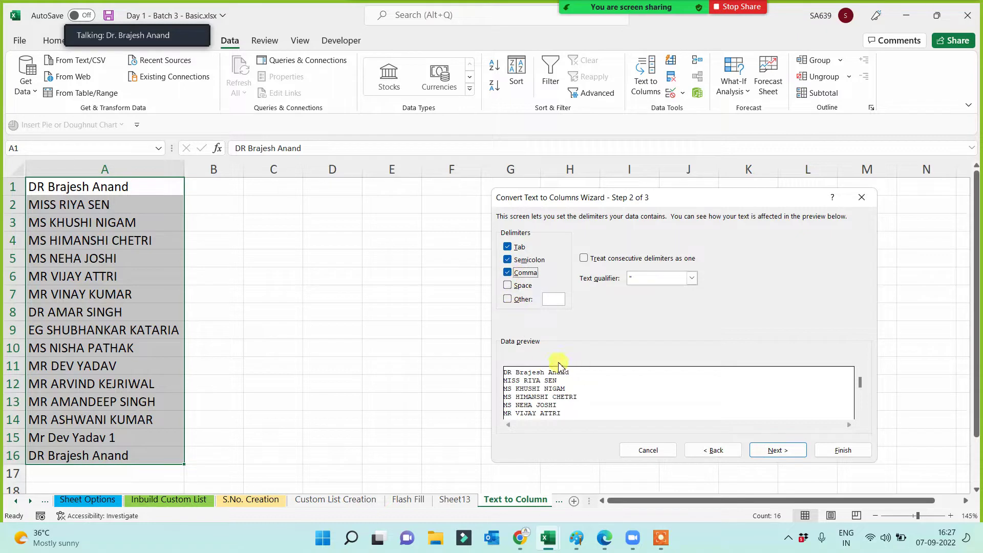
left_click(507, 247)
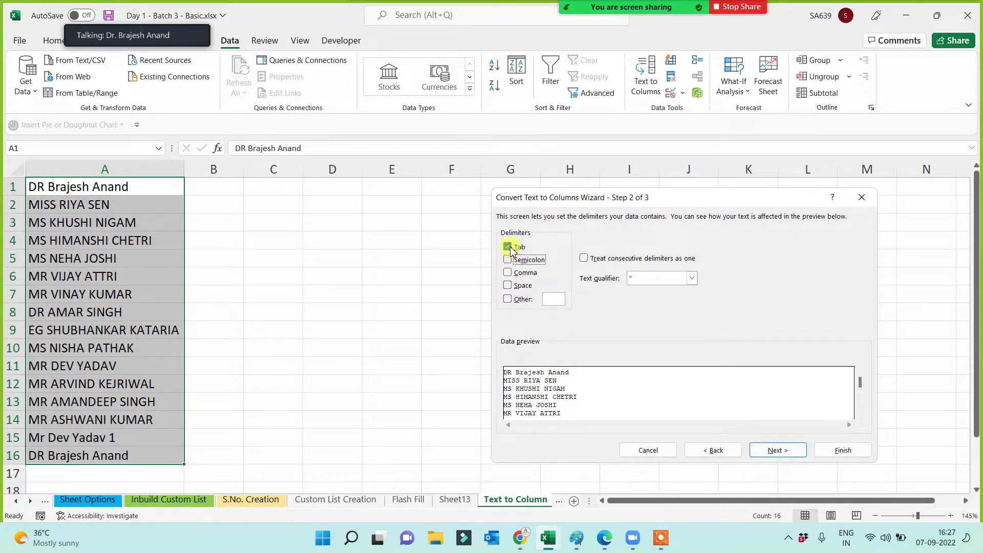
left_click(506, 259)
left_click(507, 285)
left_click(507, 286)
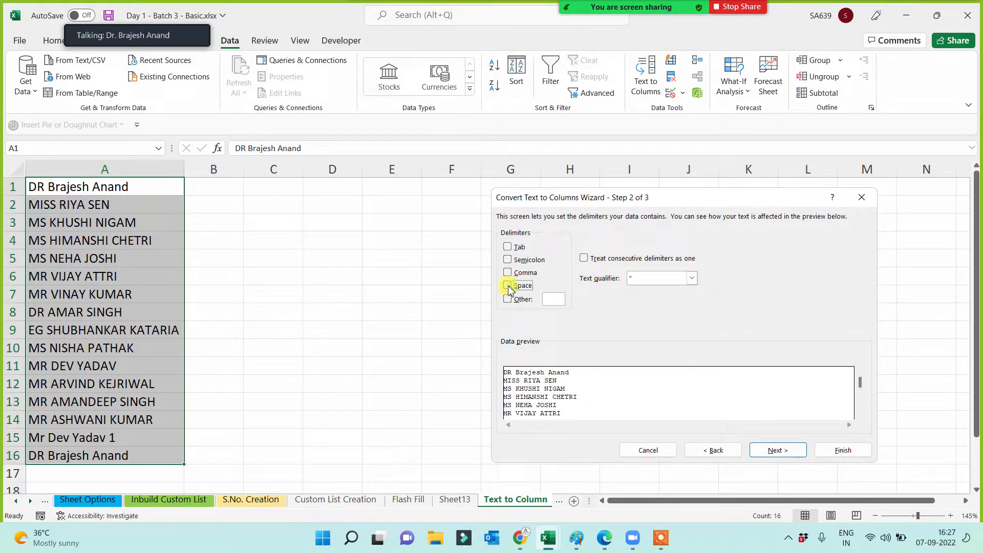
left_click(508, 285)
left_click(508, 285)
left_click(507, 285)
left_click(508, 286)
left_click(507, 285)
left_click(508, 286)
left_click(508, 285)
left_click(508, 285)
left_click(508, 285)
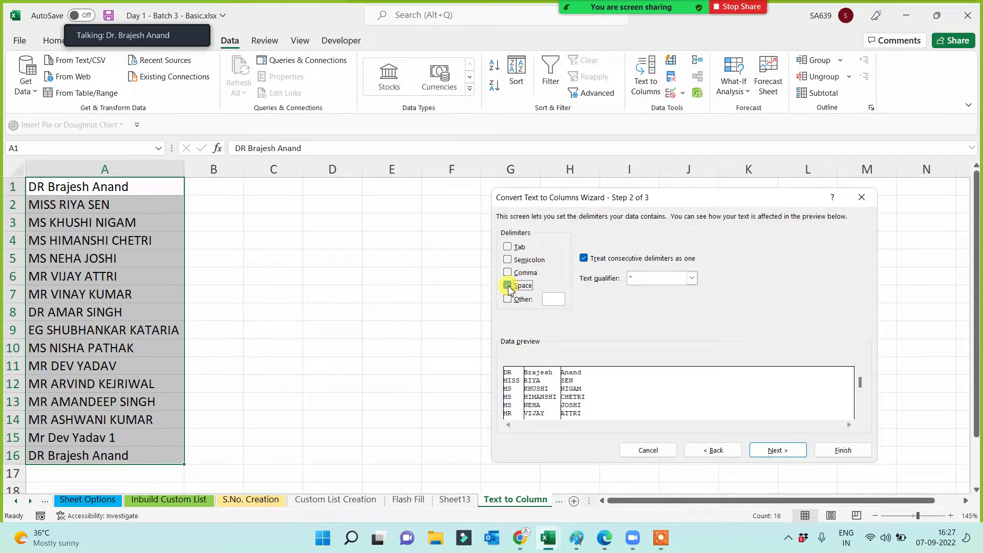
left_click(775, 450)
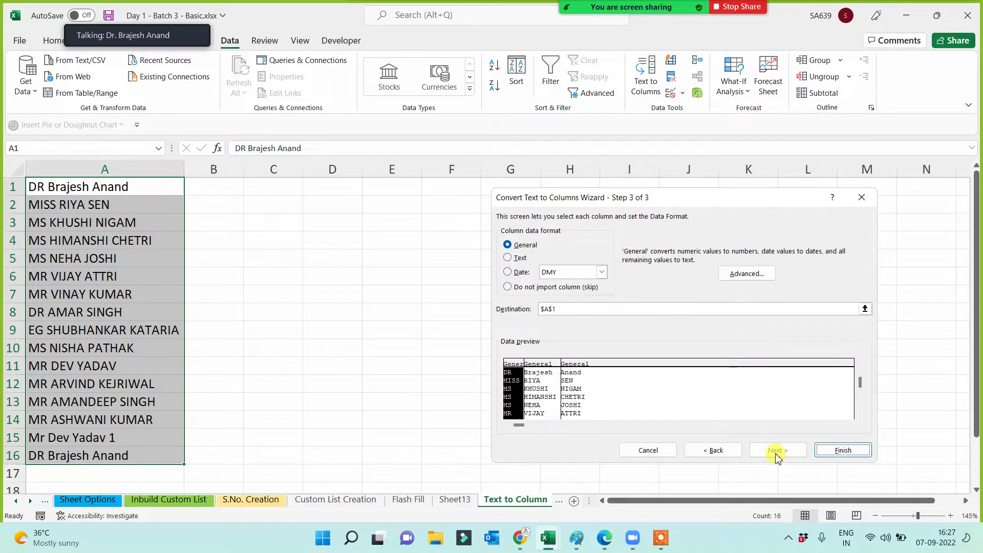
left_click(841, 450)
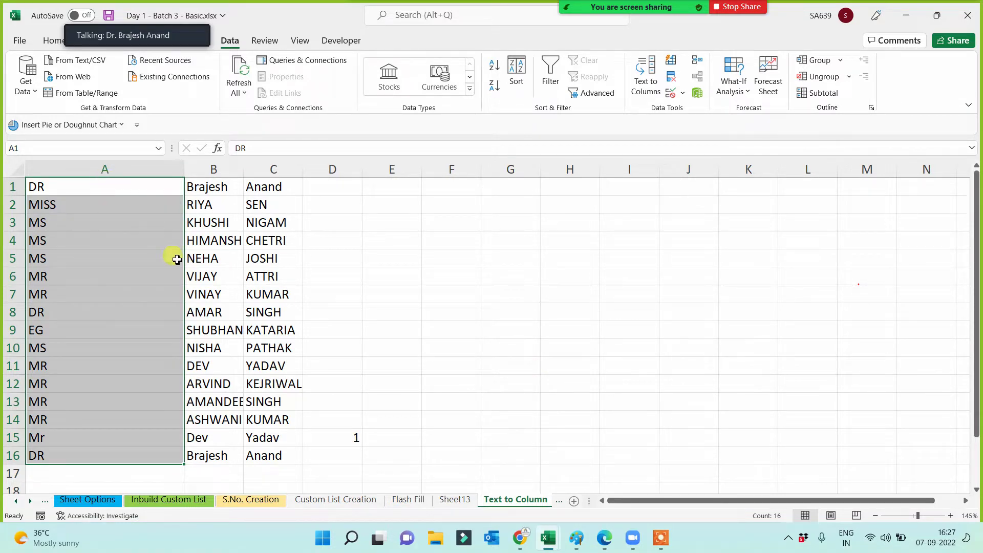
- Undo the split and remove the stray 1 from the name in A15
left_click(358, 438)
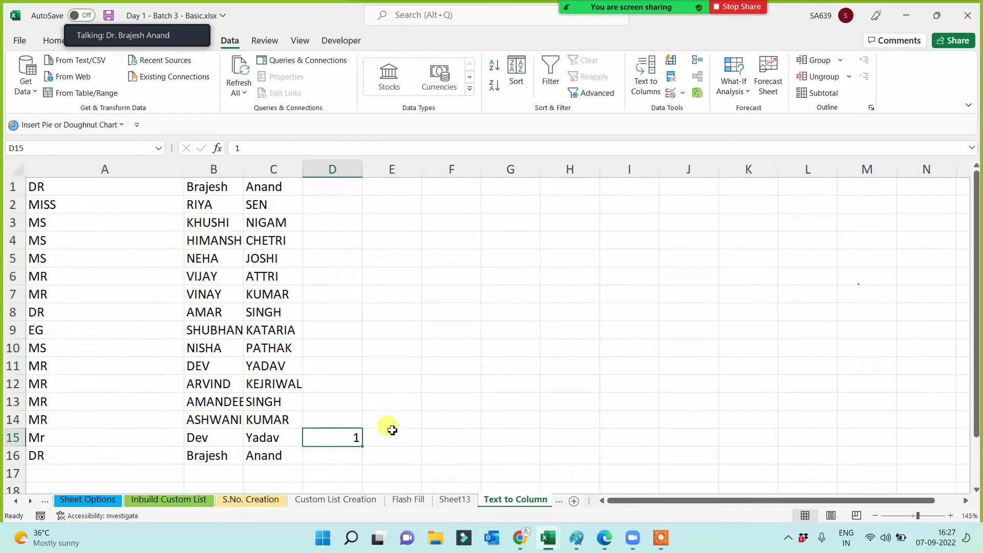
key("Delete")
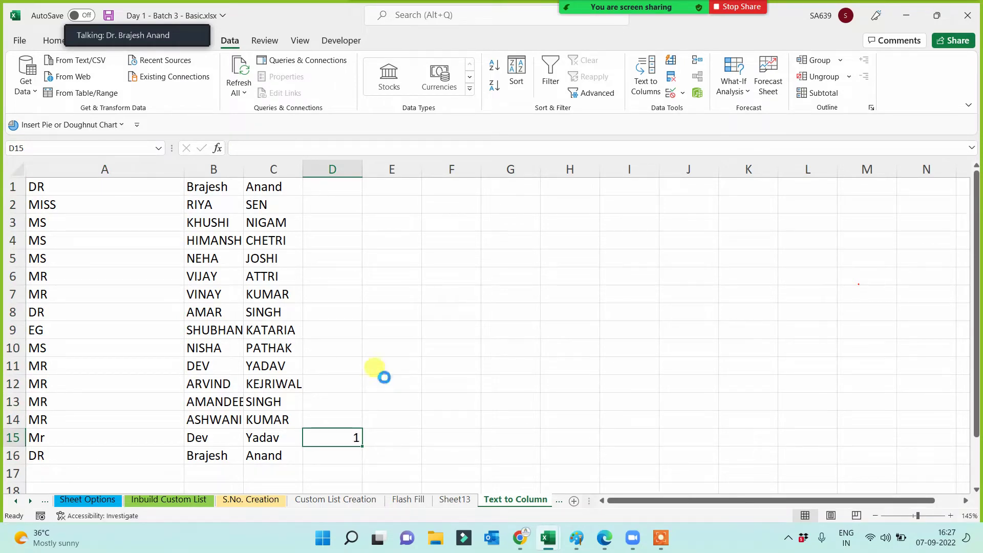
key("ctrl+z")
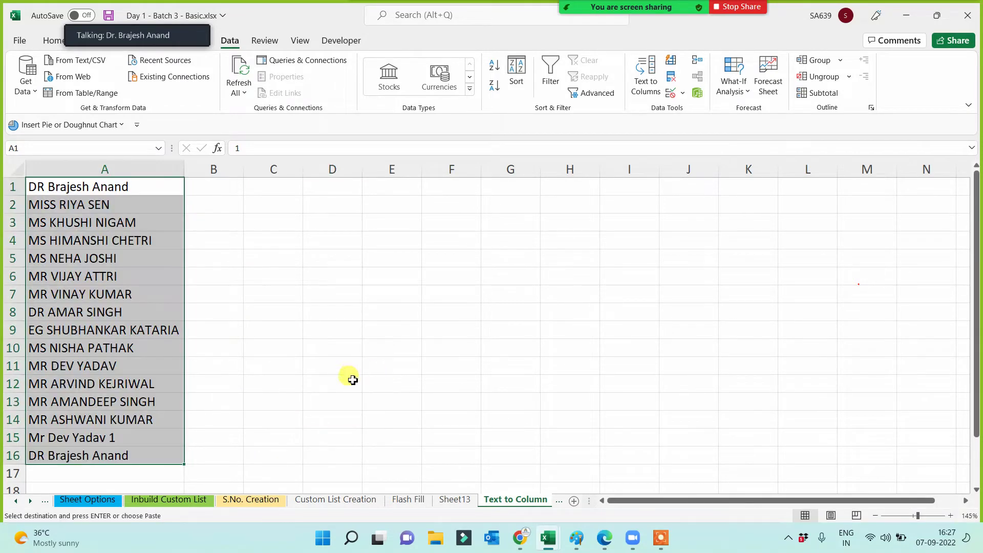
left_click(346, 378)
left_click(123, 442)
double_click(129, 440)
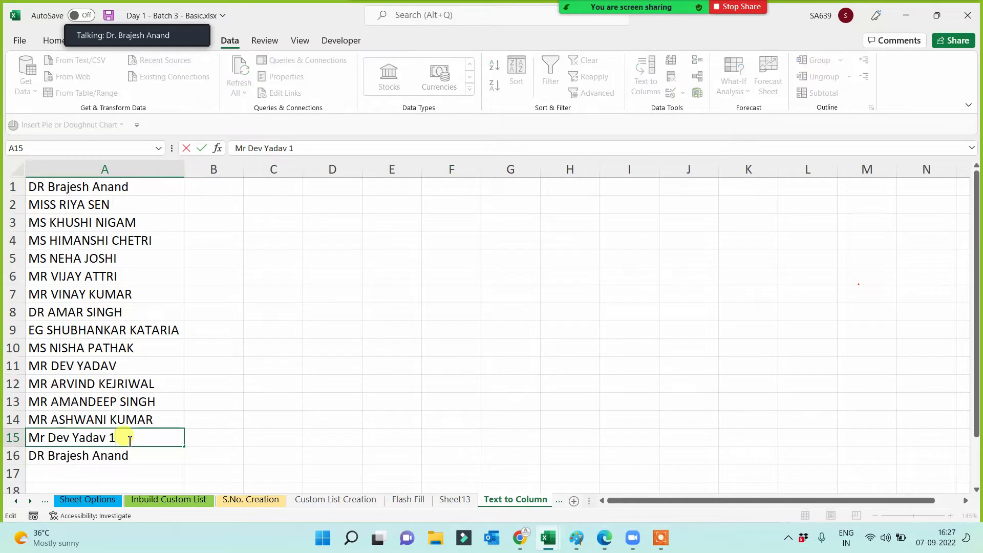
left_click(306, 403)
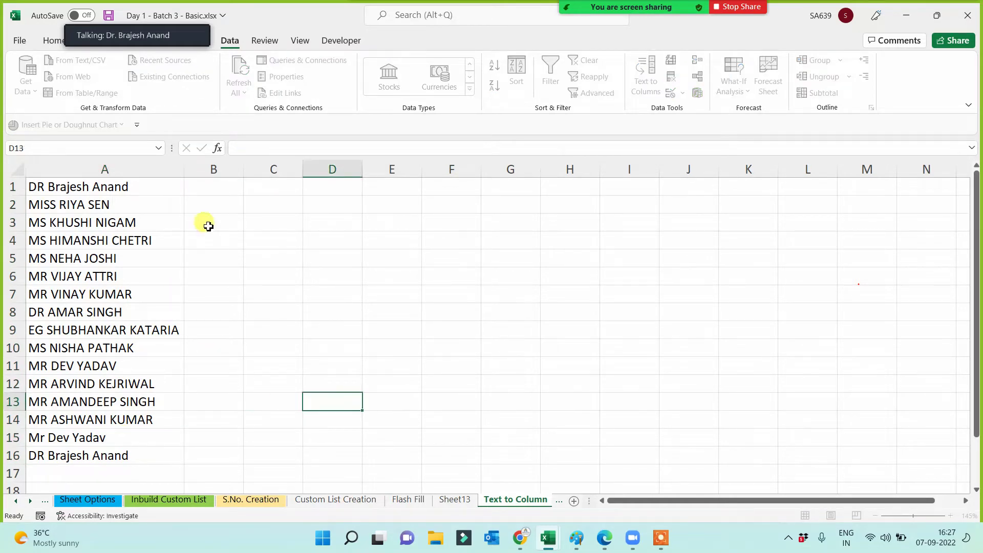
- Rerun Text to Columns on A1:A16 with destination $B$1, filling columns B–D
left_click_drag(217, 186, 322, 462)
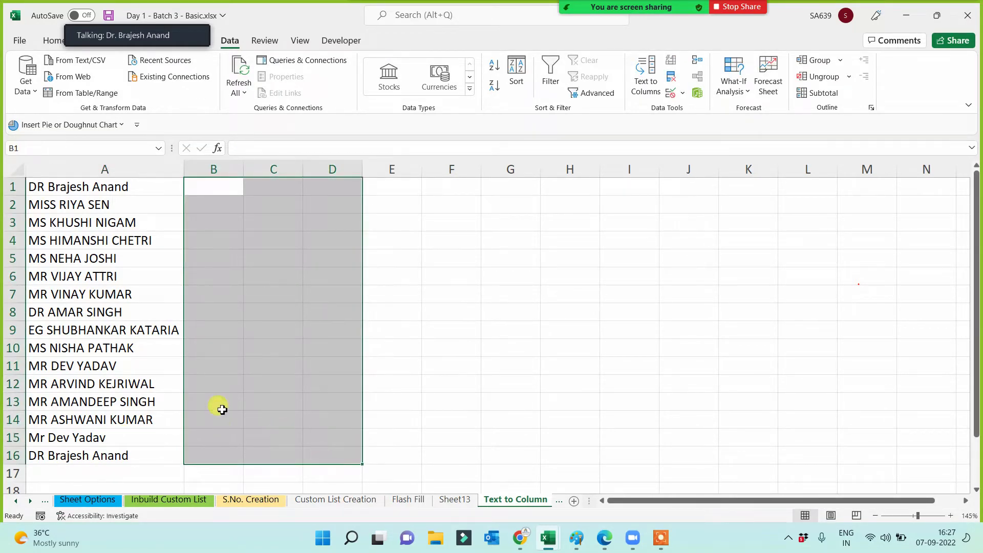
left_click_drag(87, 187, 89, 454)
left_click(645, 77)
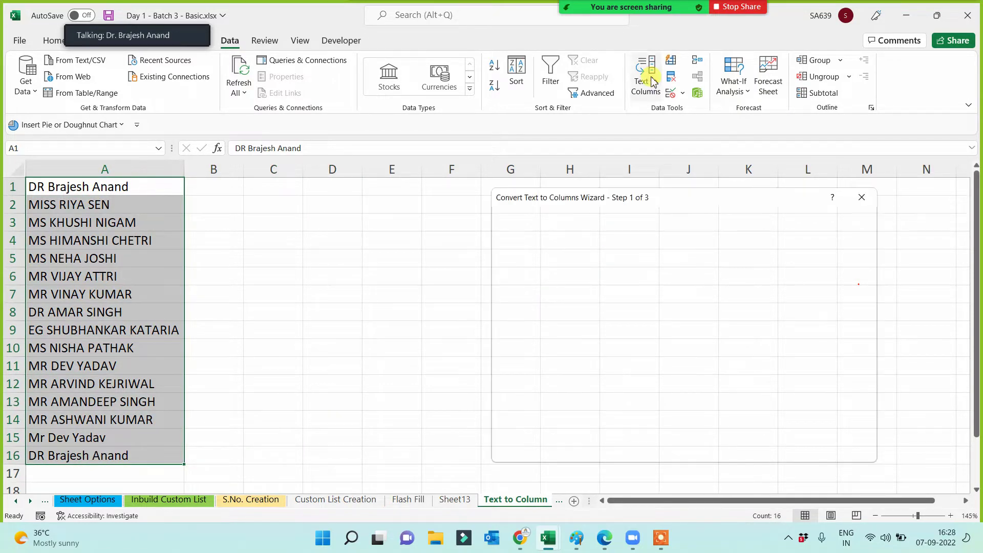
left_click(773, 450)
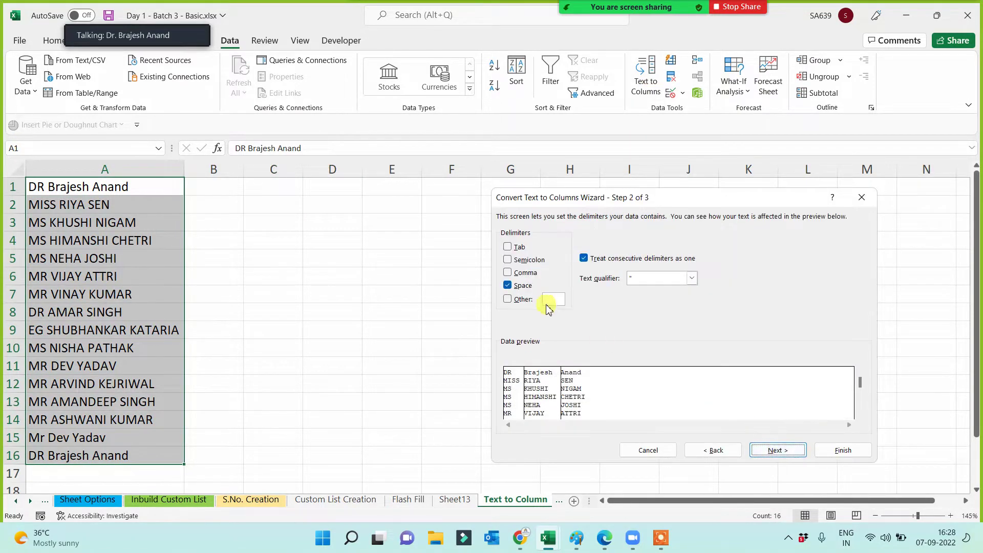
left_click(773, 450)
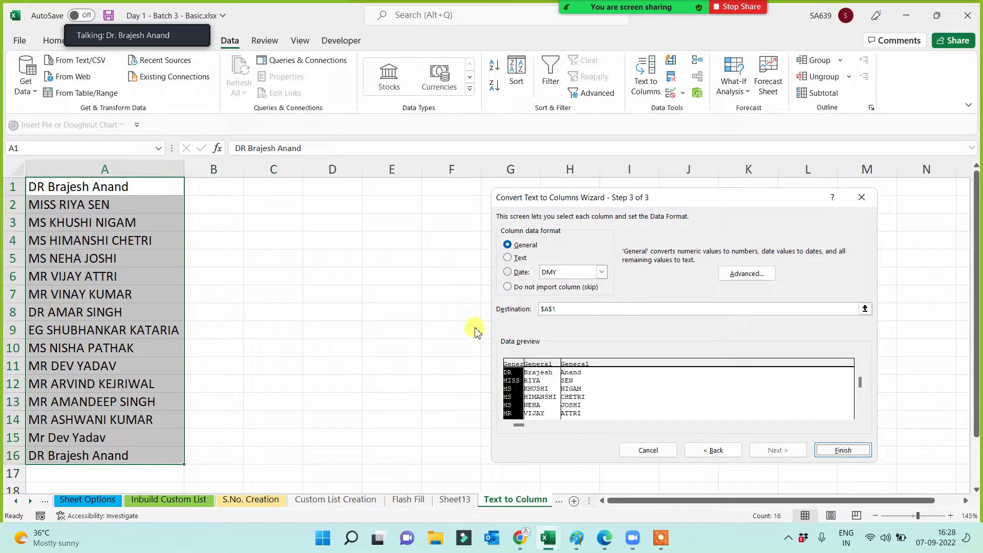
left_click(559, 308)
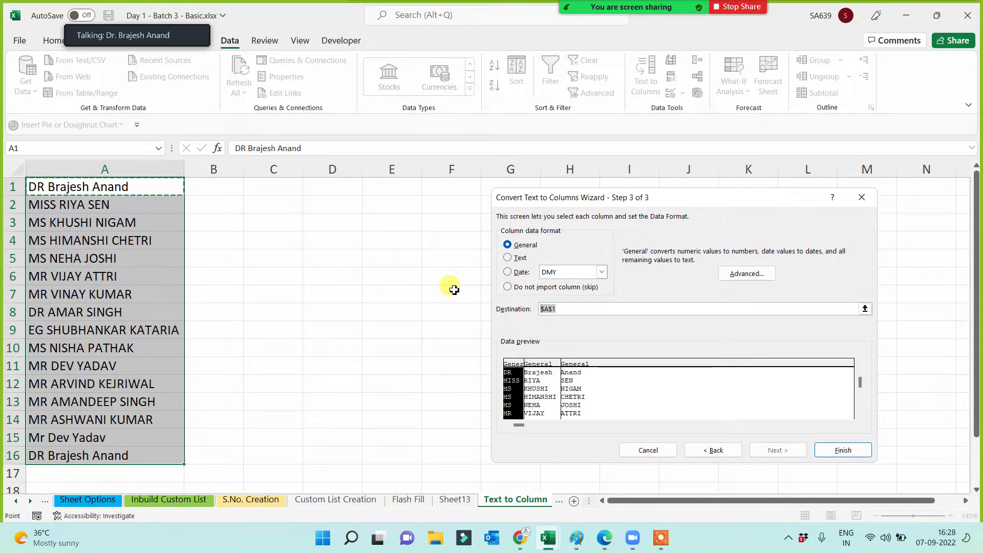
key("BackSpace")
left_click(210, 189)
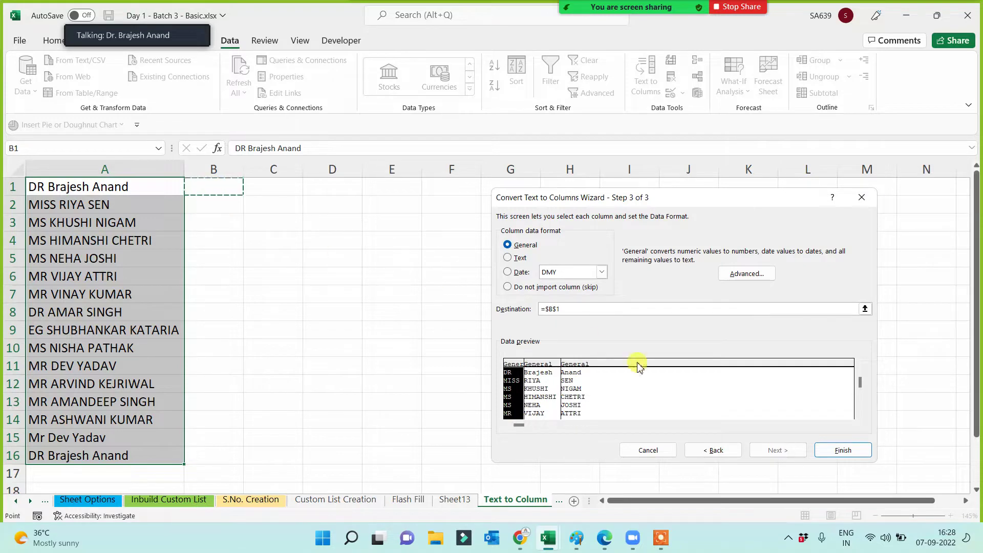
left_click(840, 450)
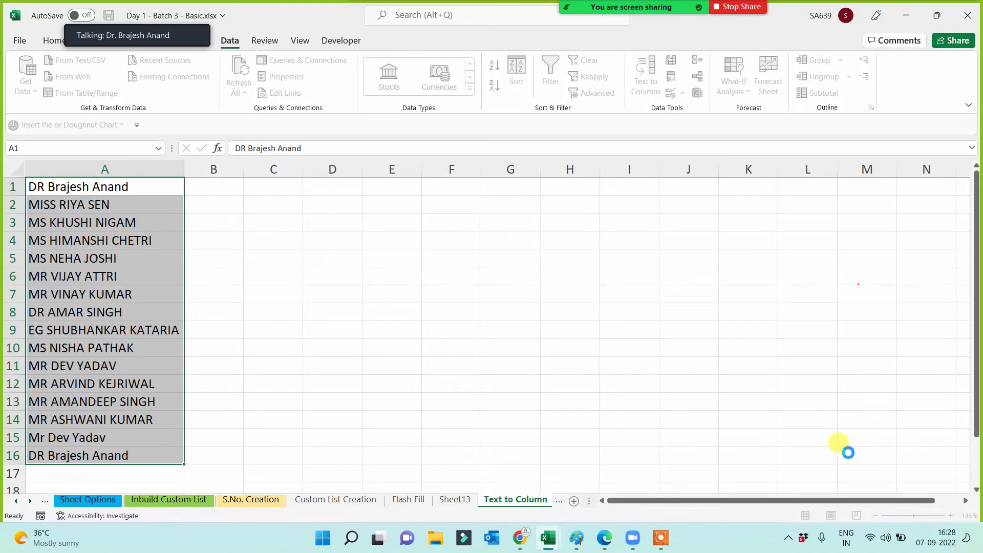
left_click(564, 370)
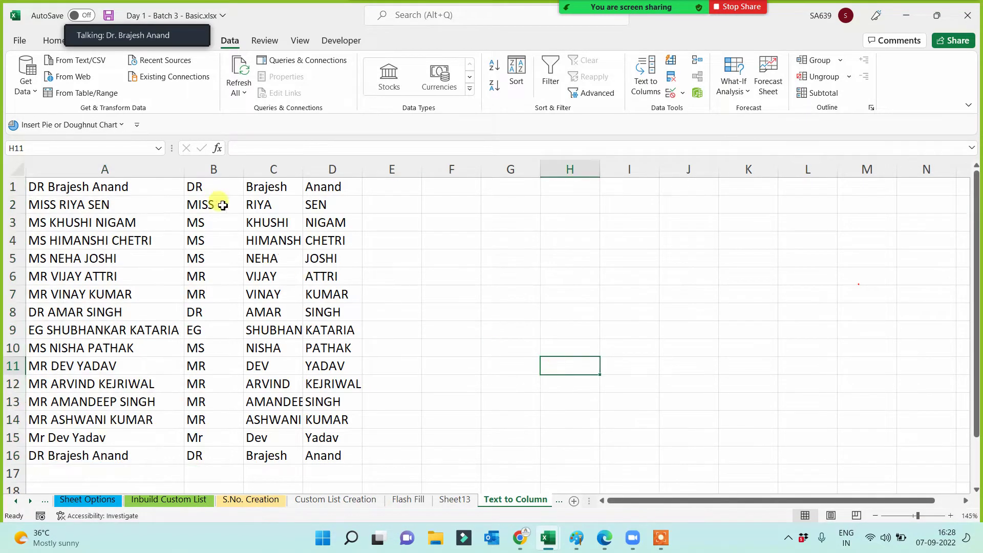
- Review the split B1:D16 data, browse the other sheets, and end on Text to Column
left_click(212, 192)
left_click_drag(255, 240, 323, 455)
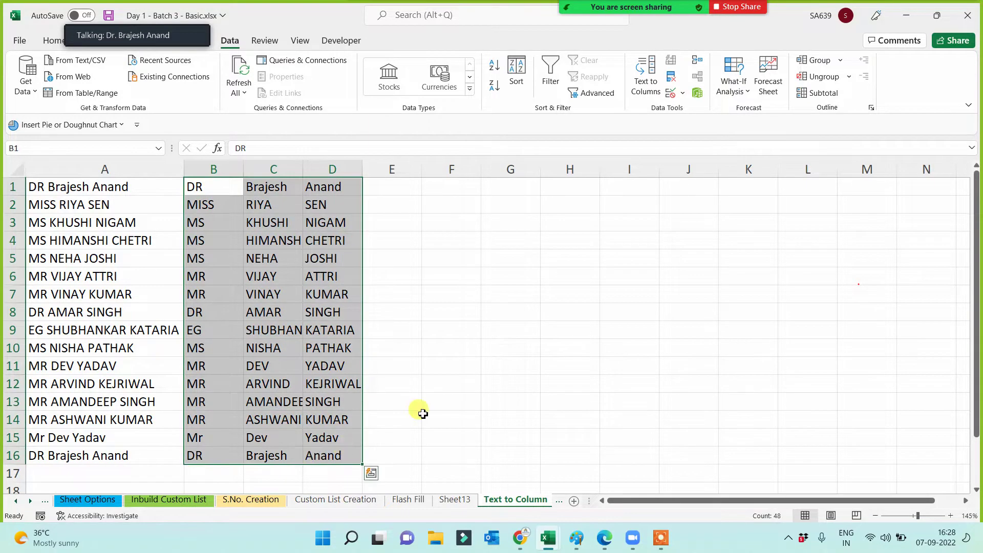
left_click(475, 378)
left_click(409, 499)
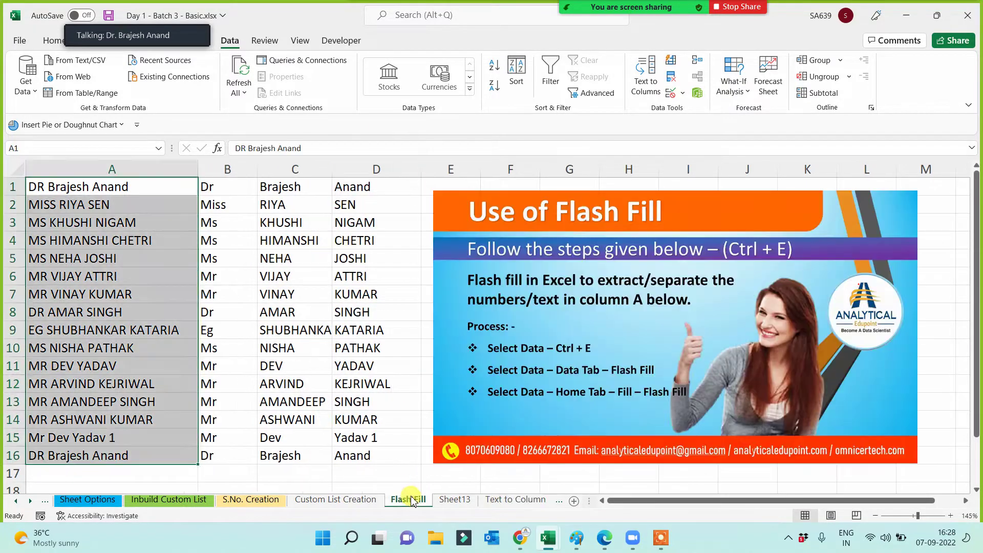
left_click(526, 500)
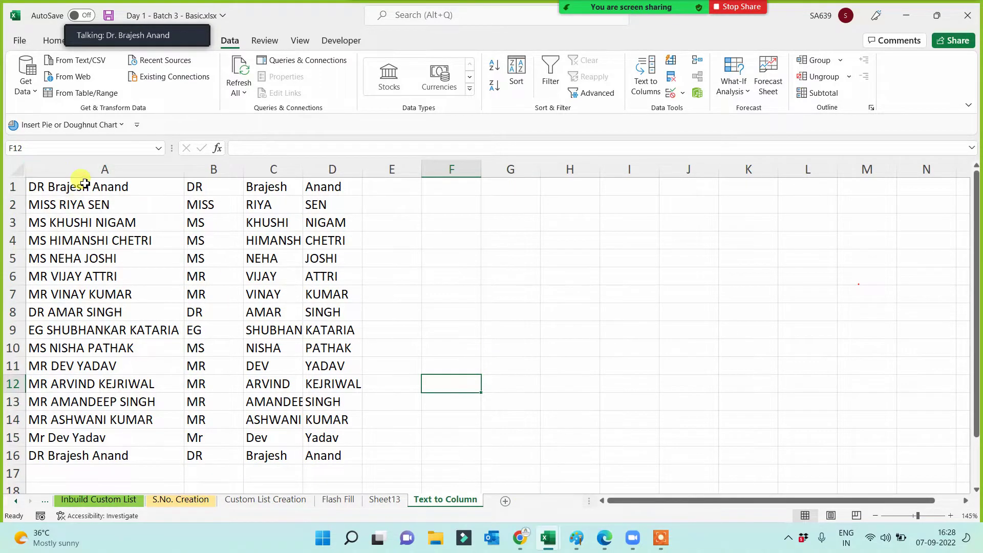
left_click_drag(81, 186, 61, 449)
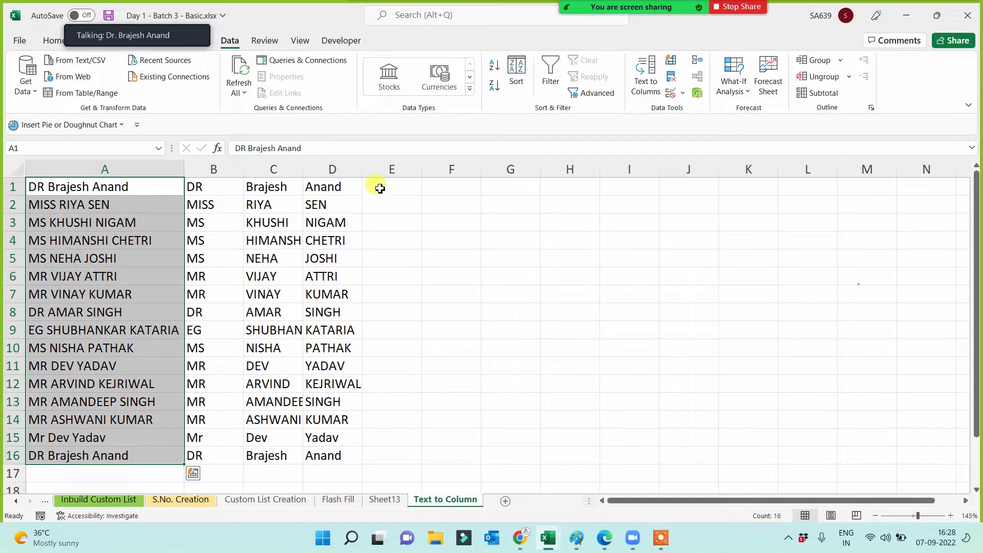
left_click(388, 199)
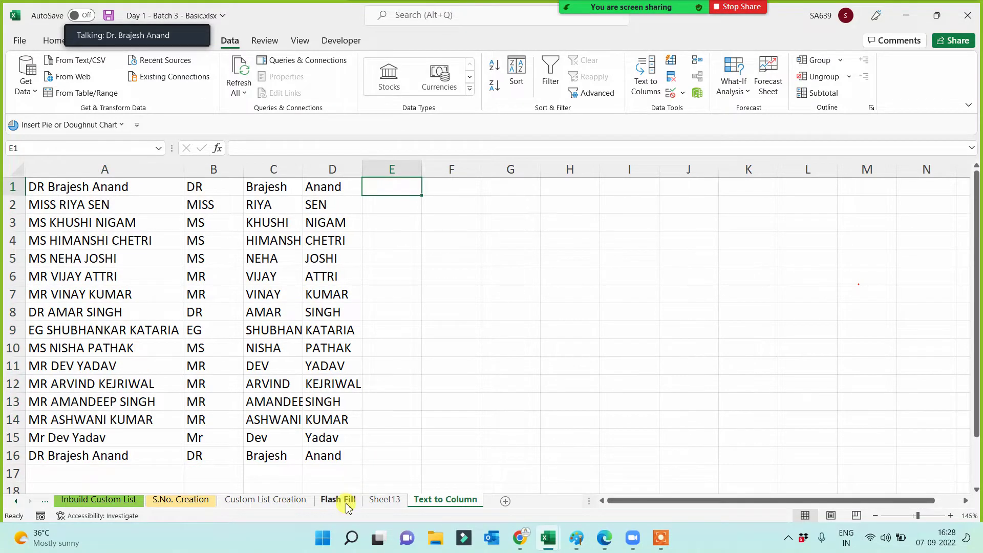
left_click(342, 499)
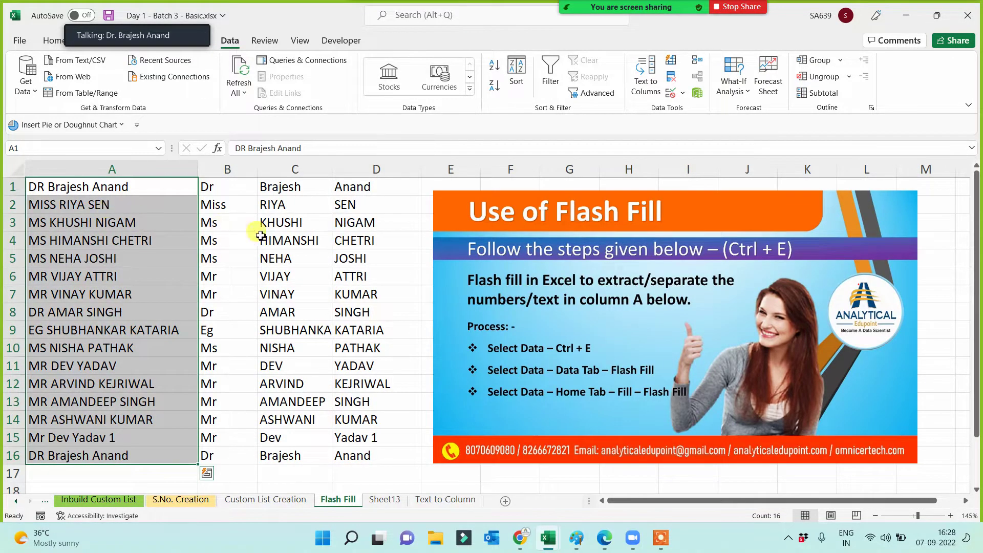
left_click(384, 500)
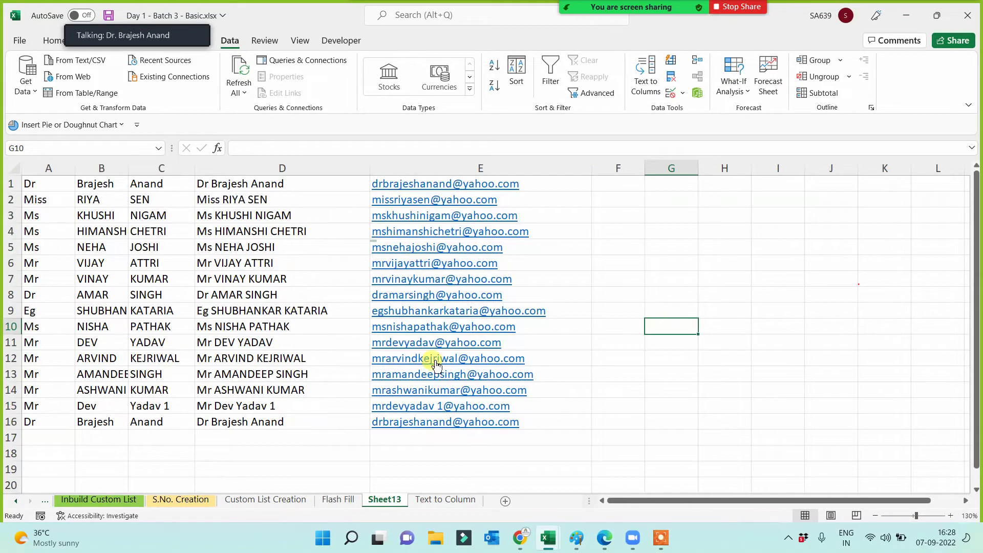
left_click(444, 502)
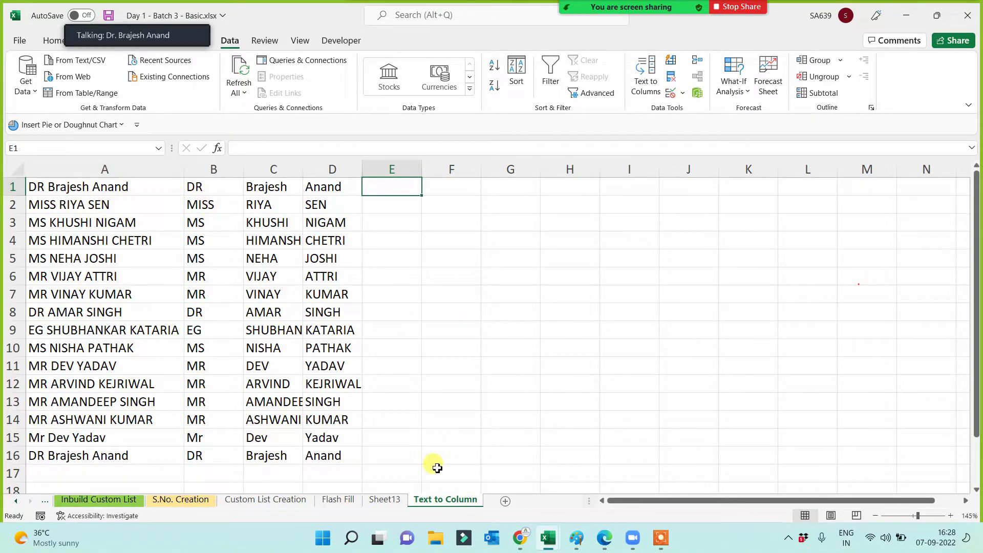
- Paste columns B–D into a new sheet, widen column D, and begin renaming it Concatenate
left_click_drag(210, 169, 318, 186)
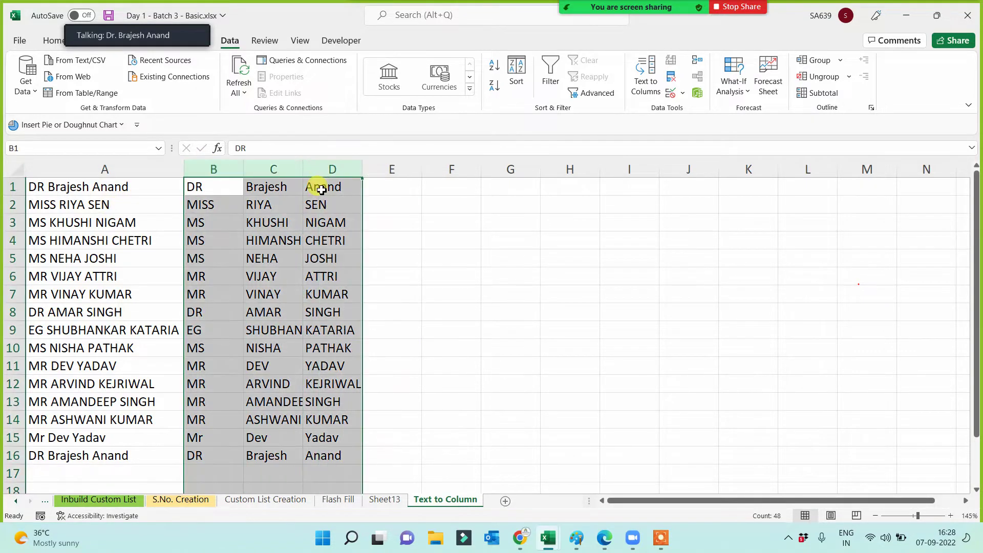
key("ctrl+c")
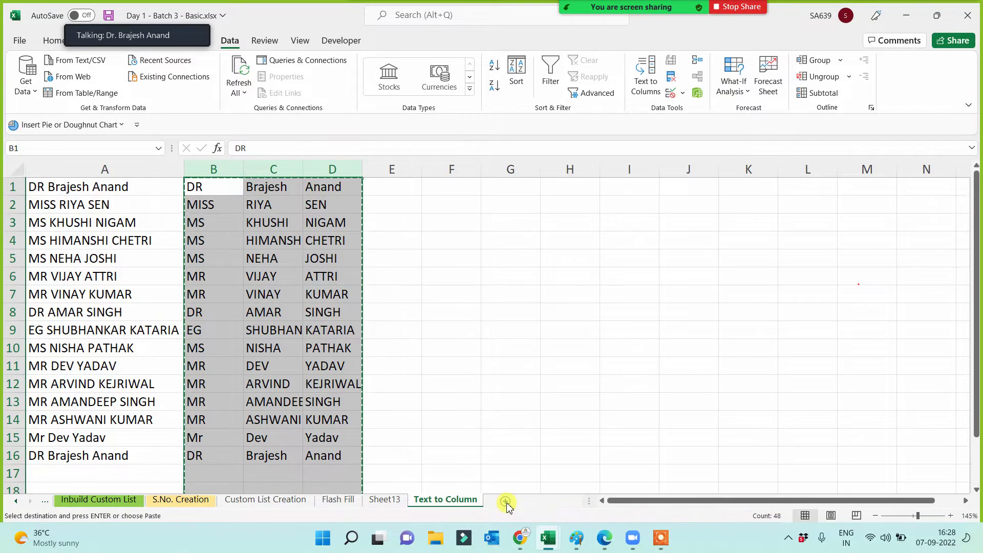
left_click(506, 501)
key("ctrl+v")
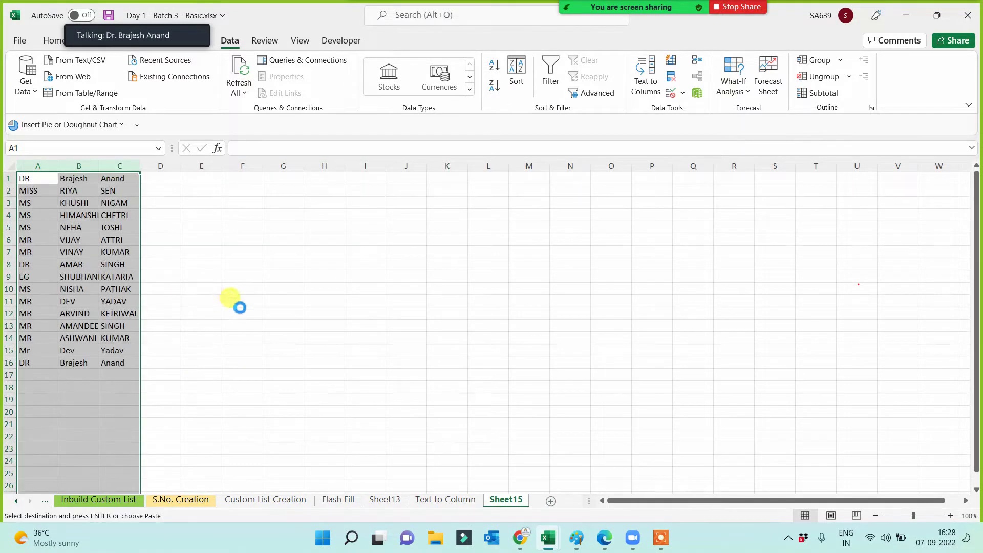
scroll(233, 325, "up", 1, "ctrl")
left_click_drag(262, 323, 262, 318)
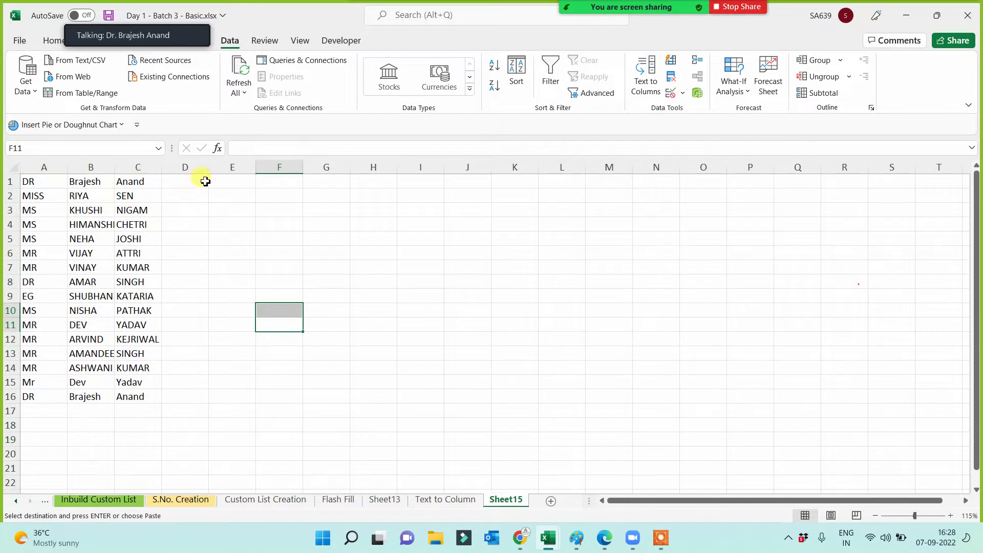
left_click_drag(208, 168, 277, 265)
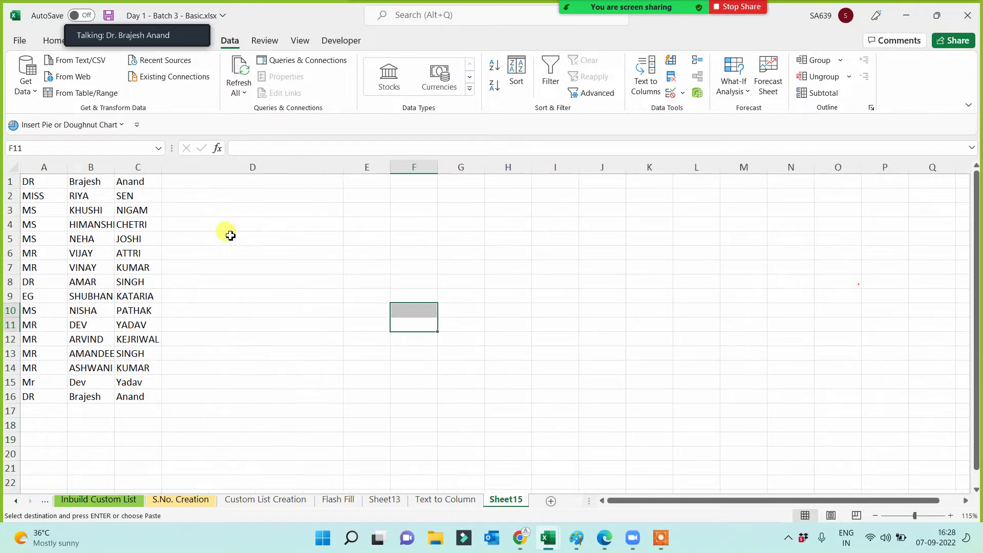
left_click(228, 182)
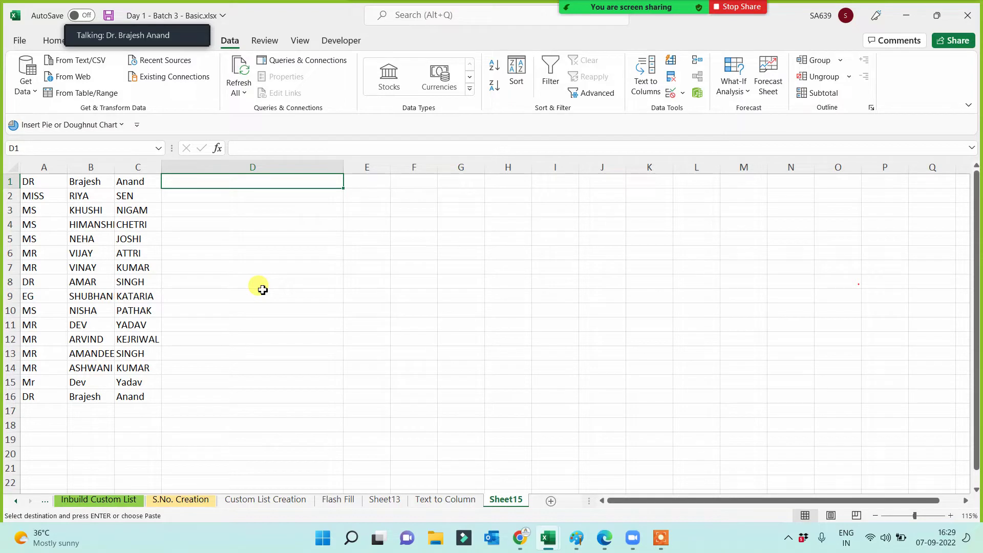
double_click(505, 500)
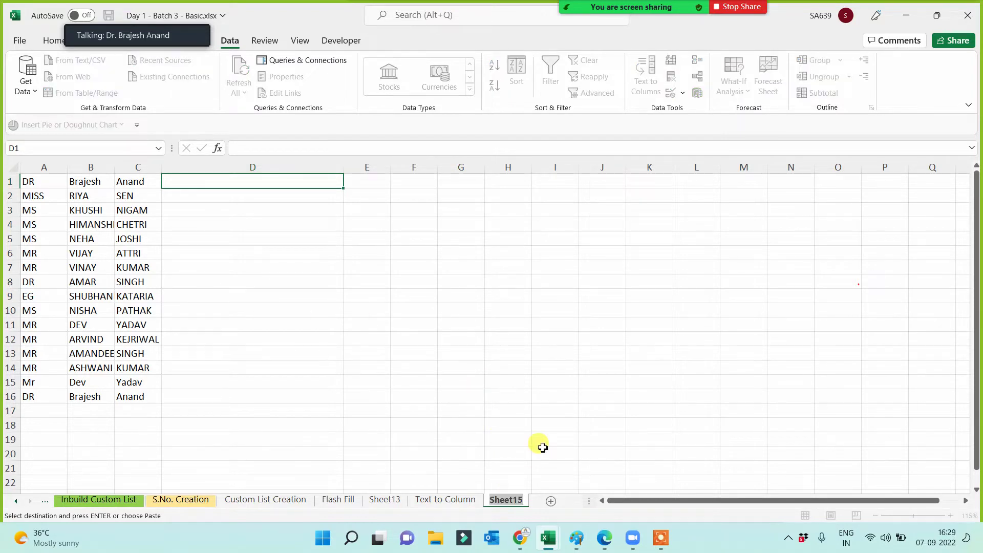
type("Concatenate")
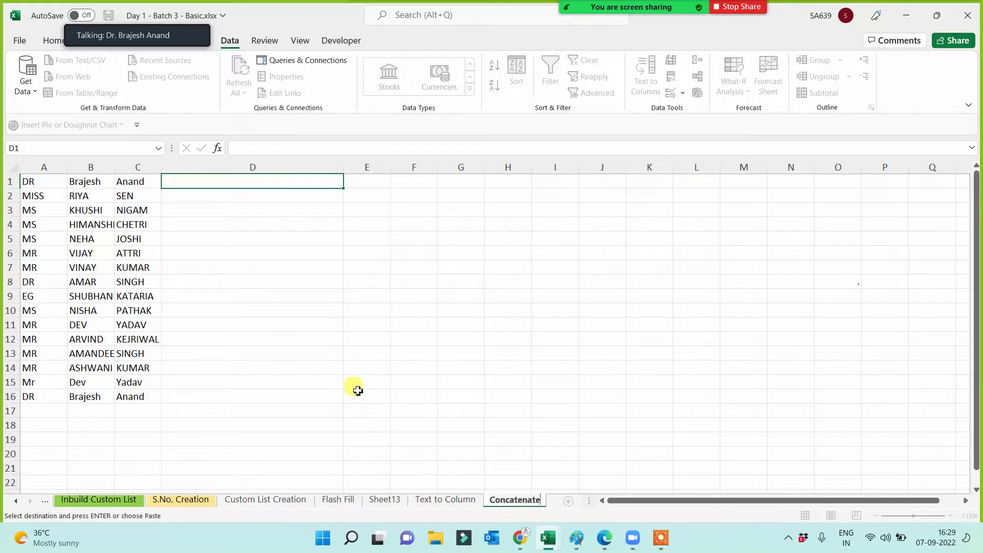
- Name the sheet Concatenate and enter =CONCATENATE(A1,B1,C1) in D1
left_click(280, 353)
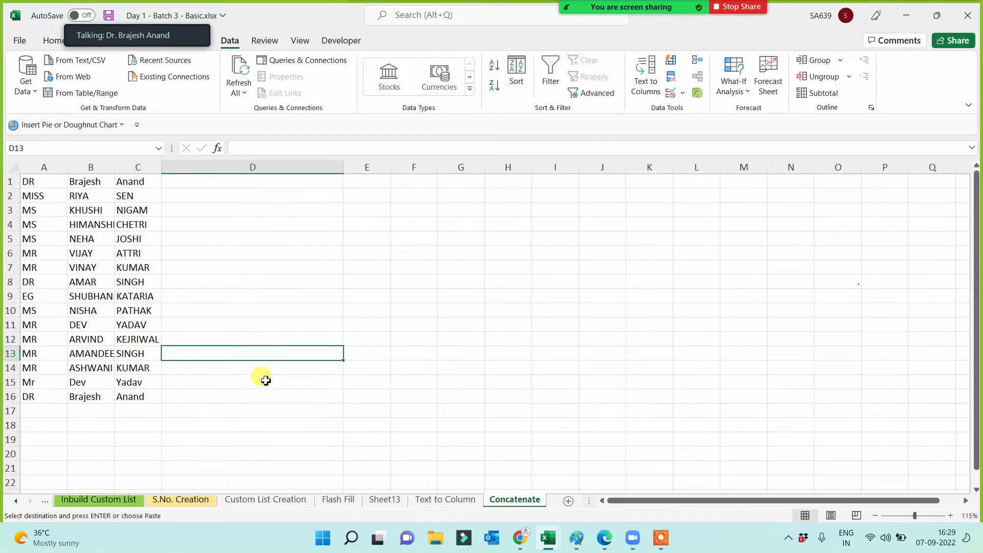
left_click(190, 400)
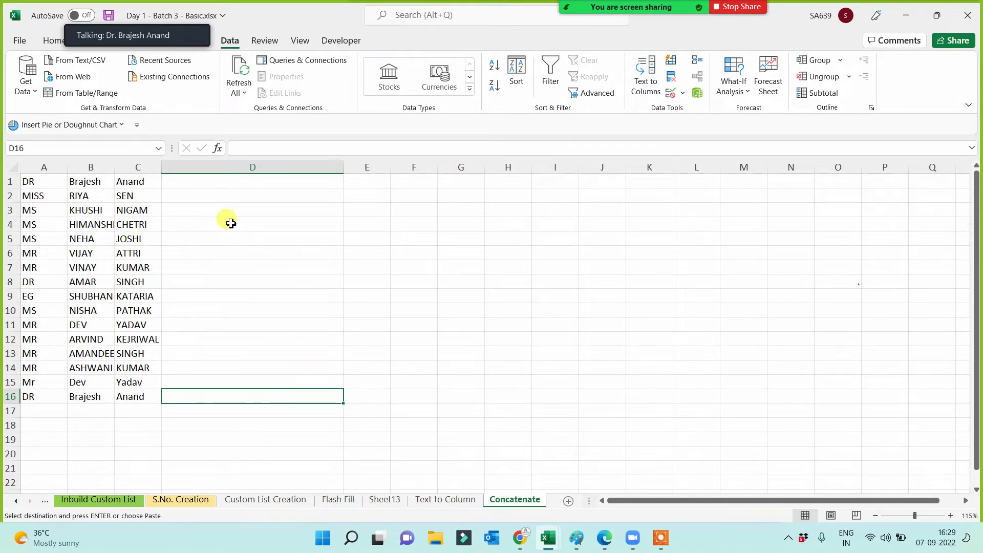
left_click(238, 183)
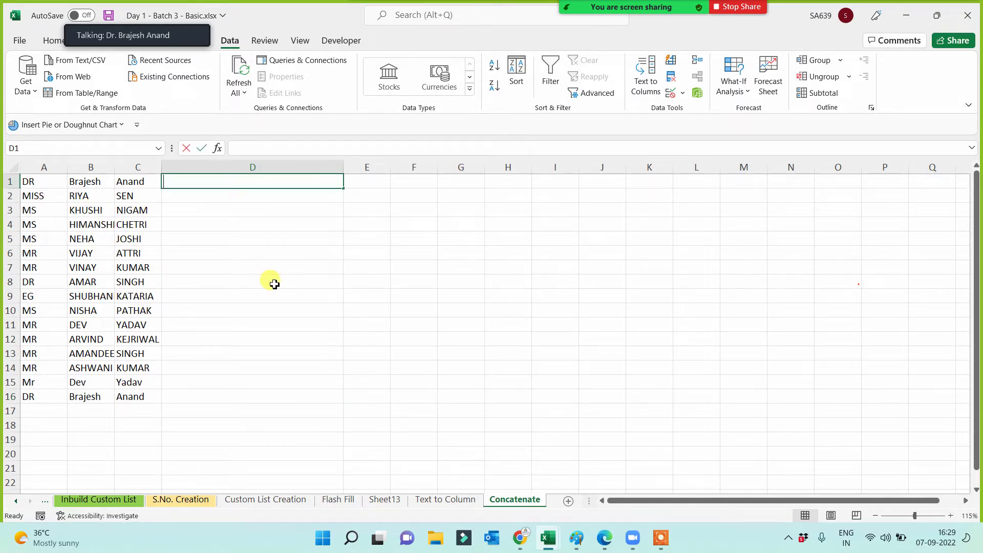
type("=con")
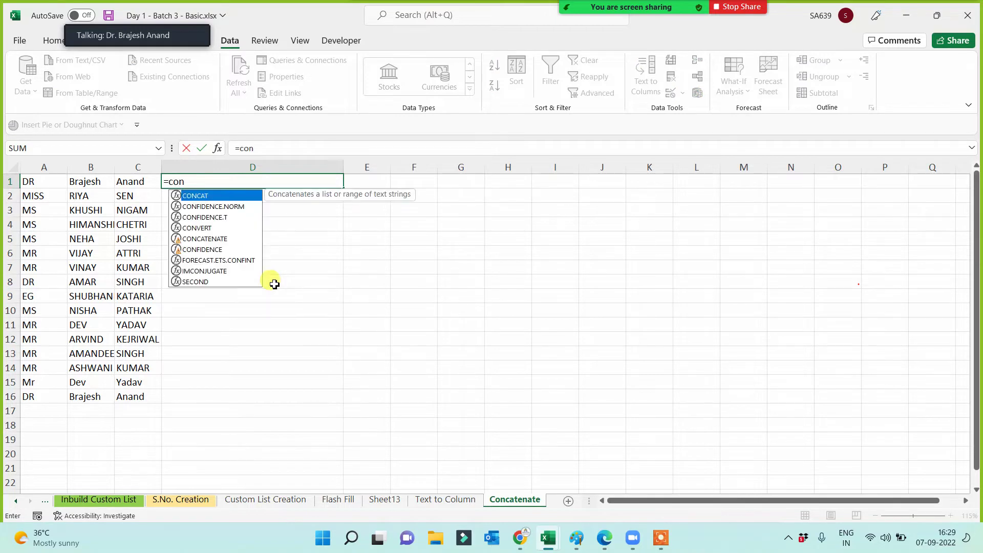
type("cate")
key("Tab")
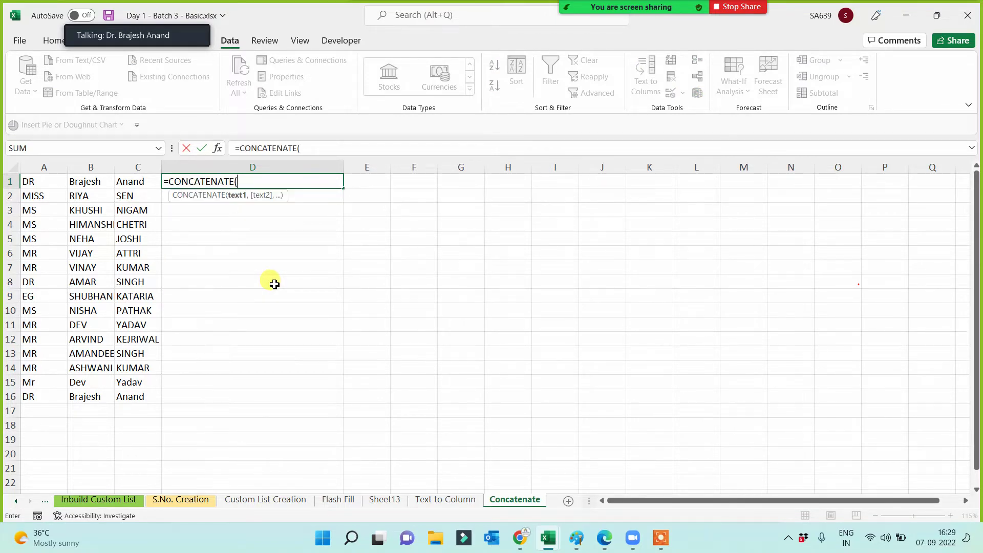
left_click(49, 185)
type(",")
left_click(93, 182)
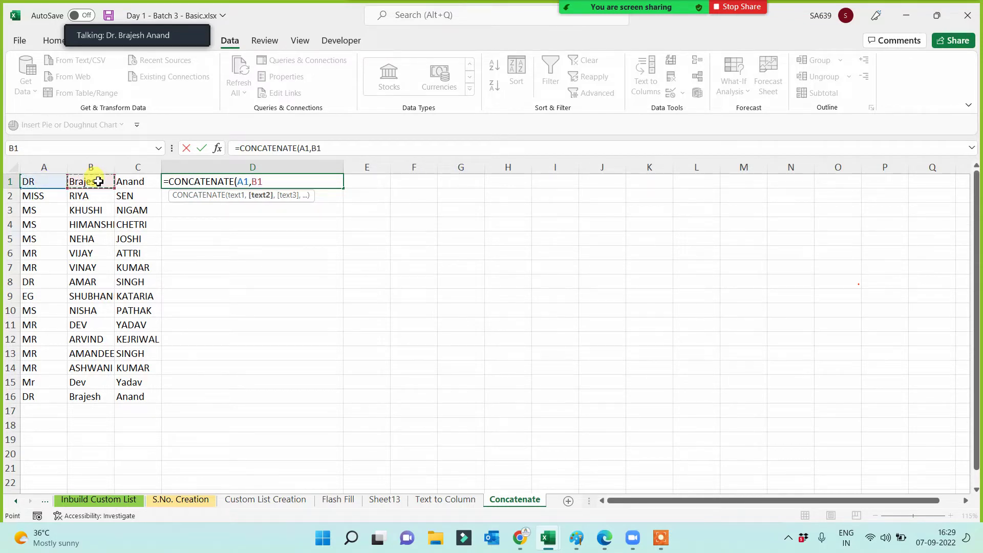
type(",")
left_click(145, 183)
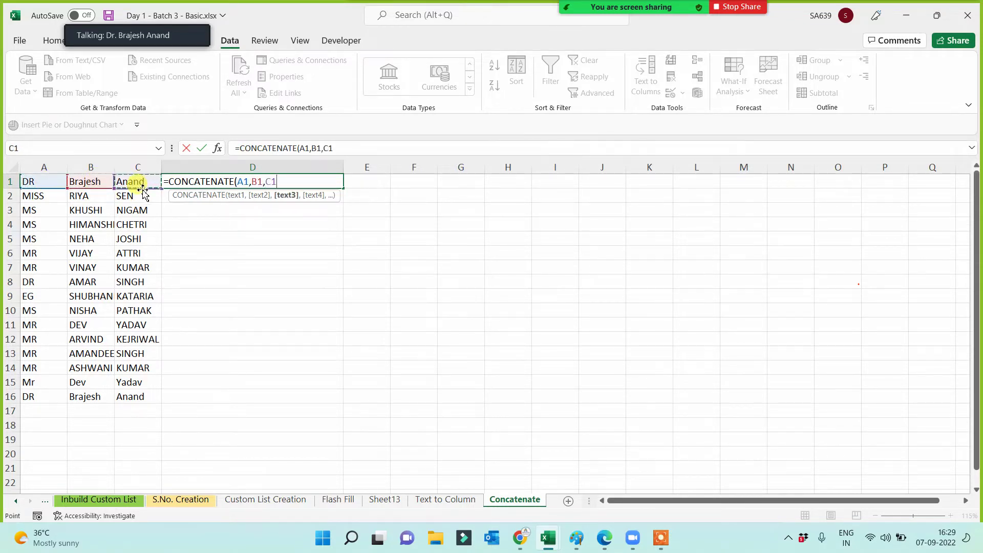
type(")")
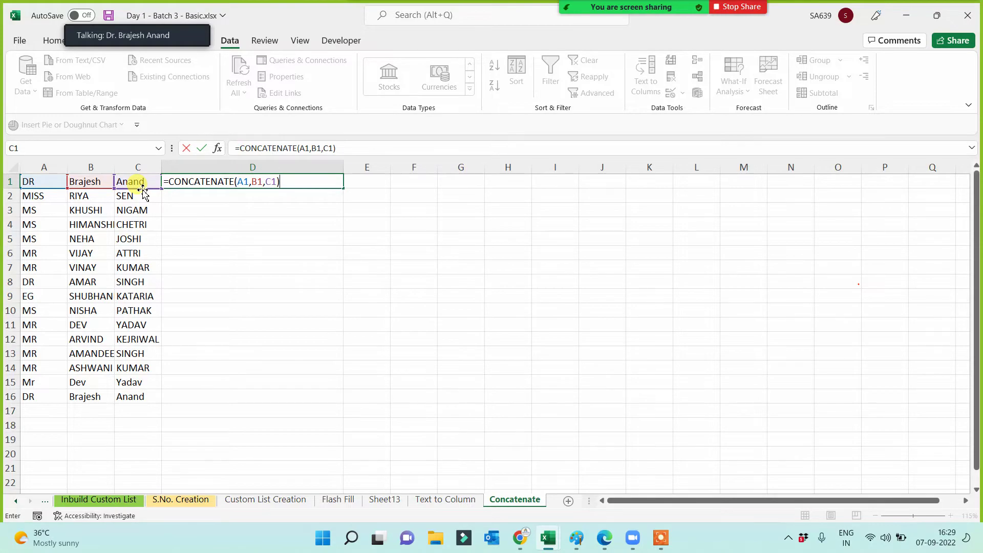
key("Return")
- Fill the D1 formula down through D16
left_click(314, 183)
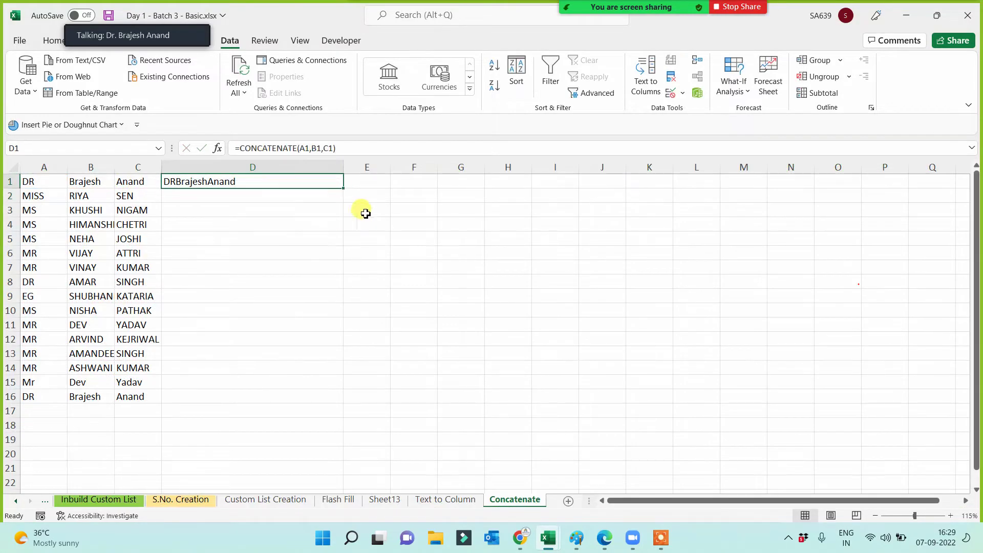
double_click(347, 190)
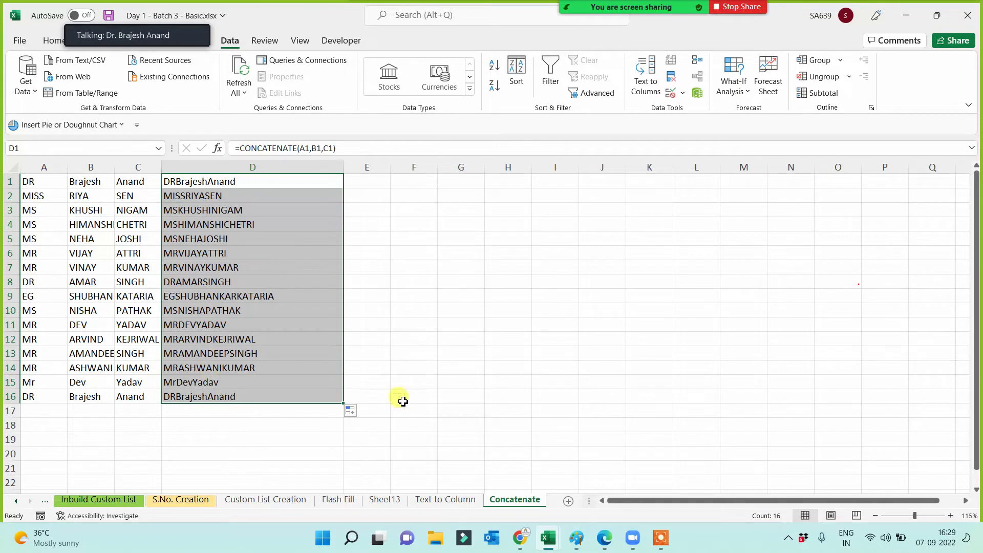
left_click(482, 354)
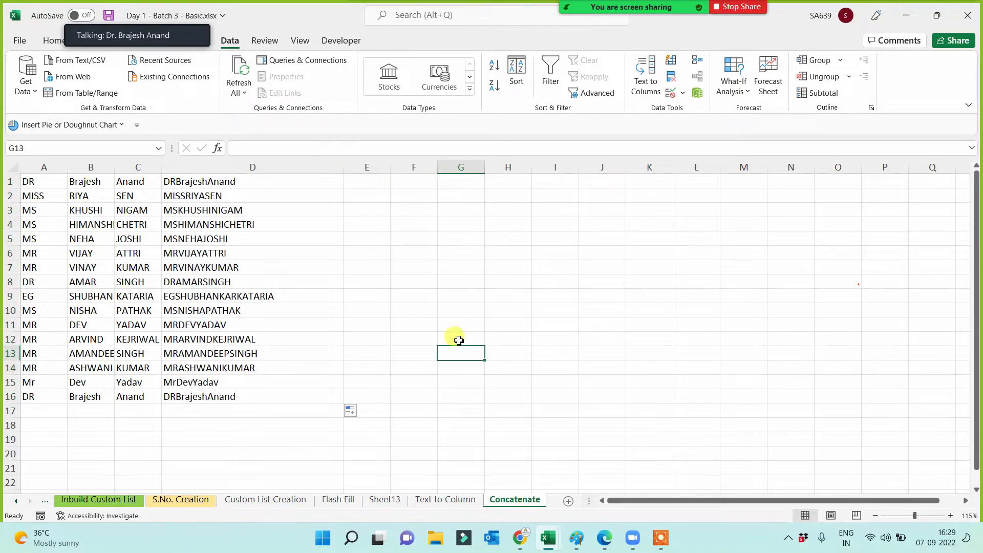
- Widen column E and enter =CONCATENATE(A1," ",B1," ",C1) in E1
left_click_drag(389, 165, 523, 165)
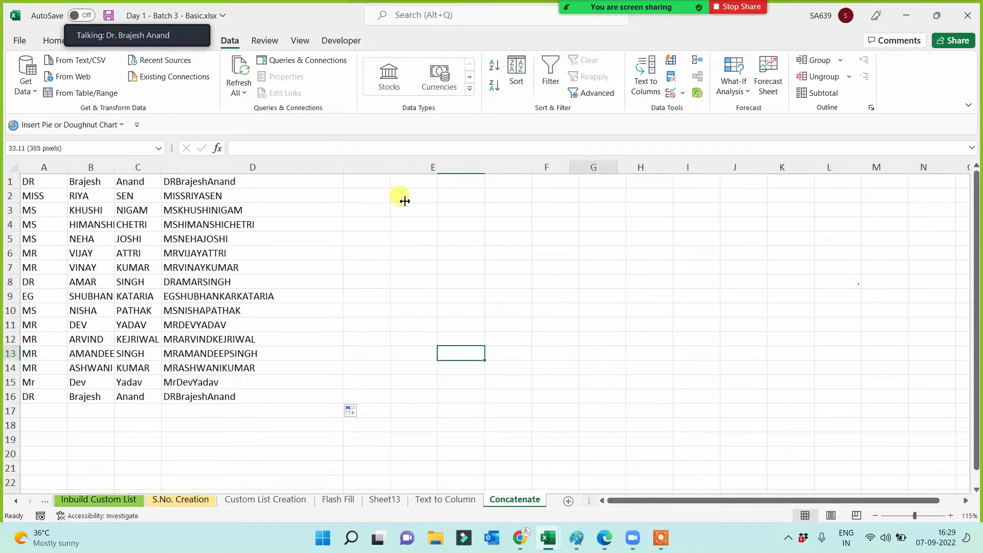
left_click(386, 185)
type("=")
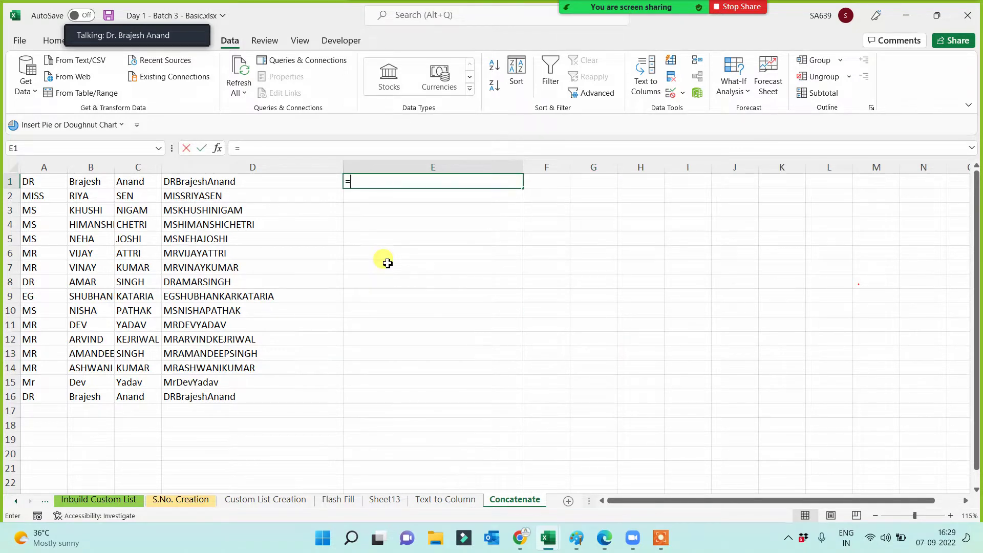
type("concat")
key("Down")
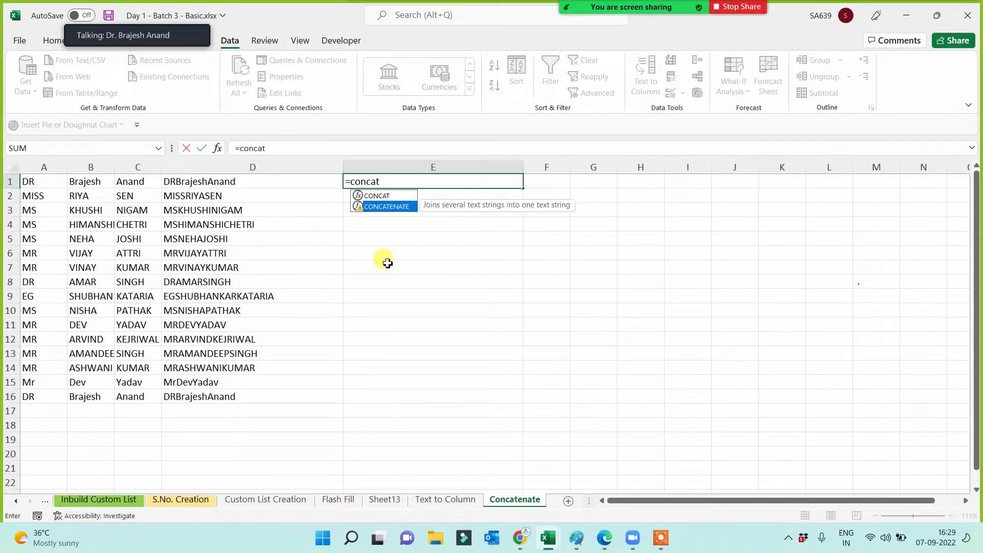
key("Tab")
left_click(49, 181)
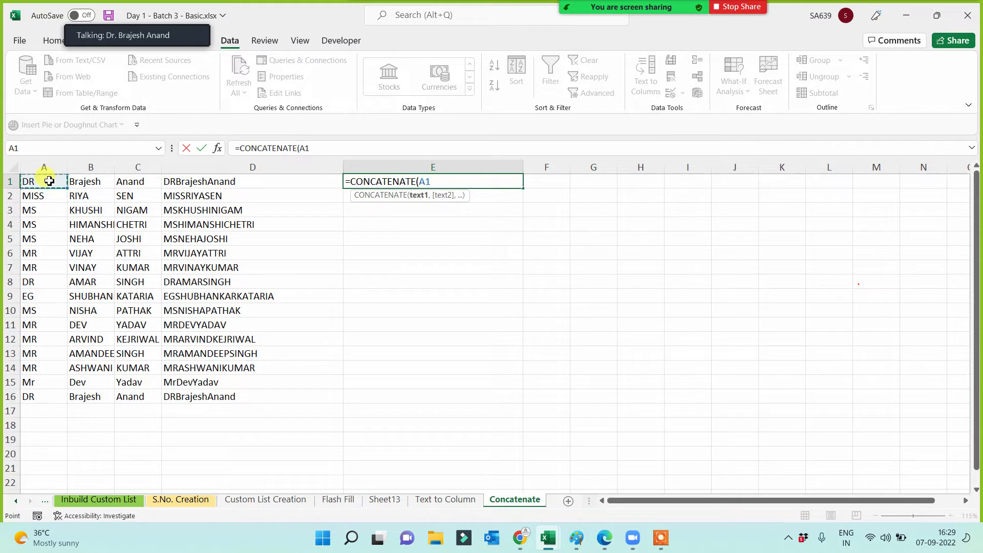
type(",")
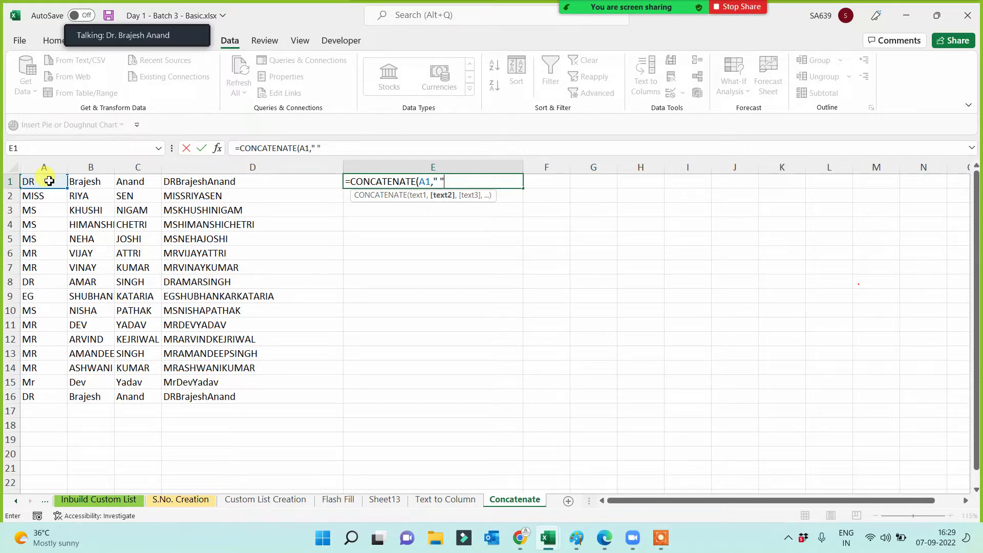
type(",")
left_click(82, 179)
type(",")
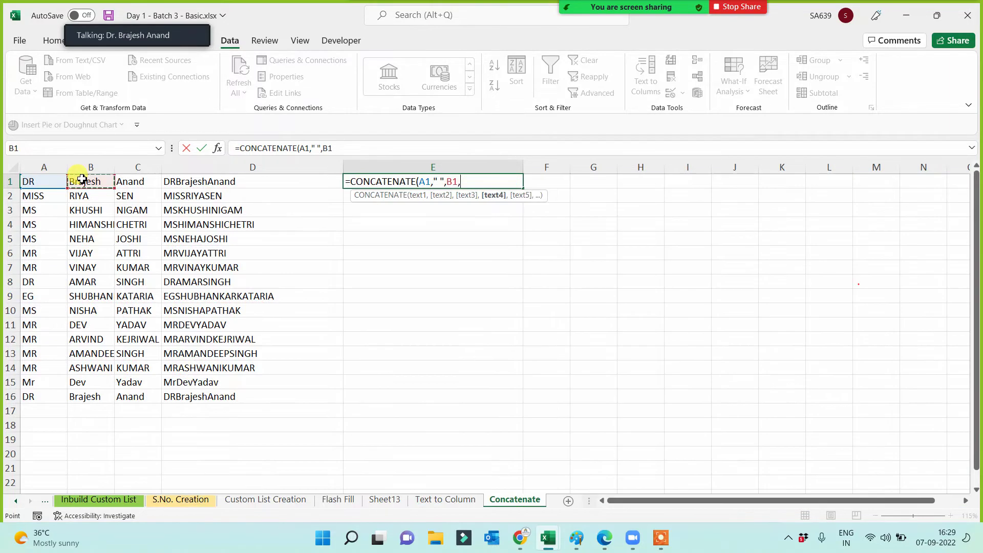
type("\" \",")
left_click(130, 182)
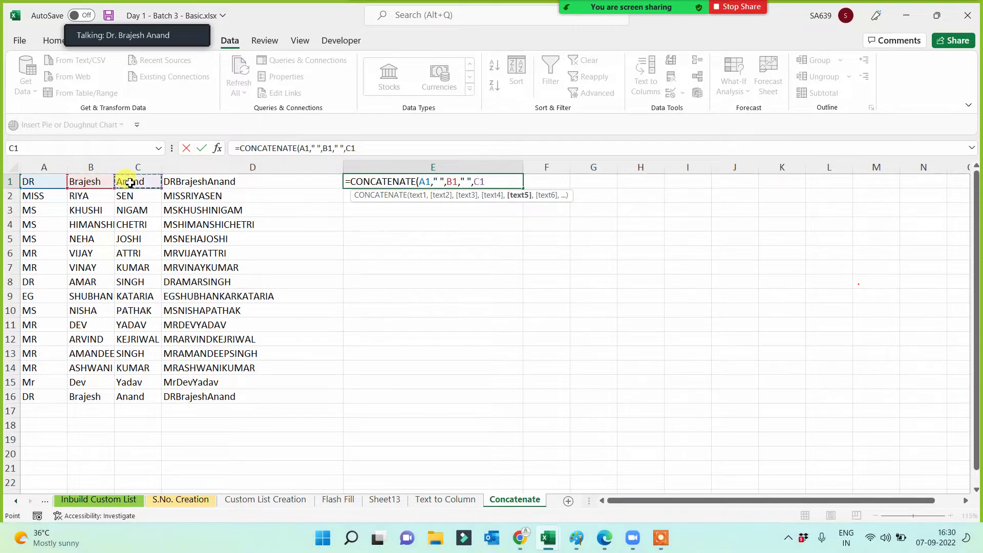
type(")")
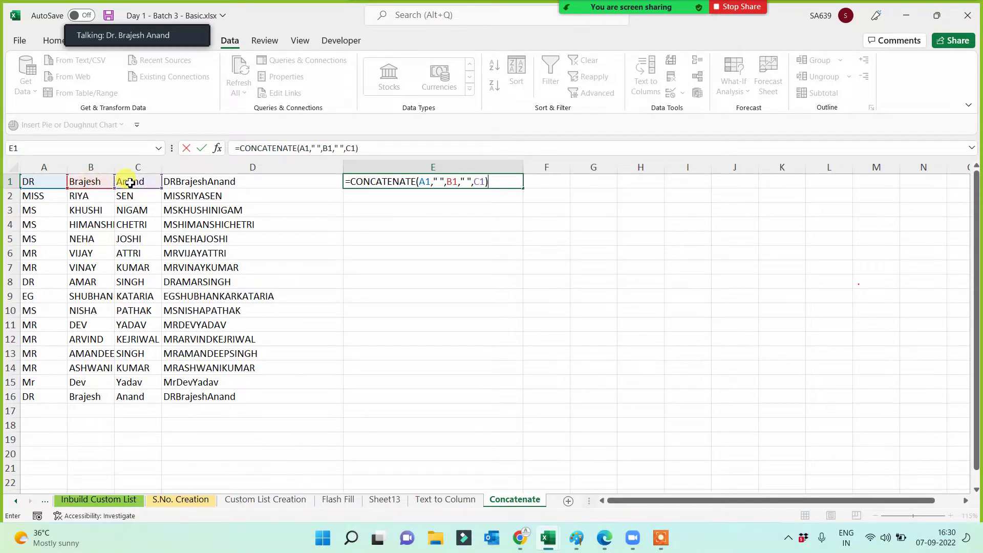
key("Return")
- Fill the E1 formula down to E16, check E16, and widen column F
left_click(483, 184)
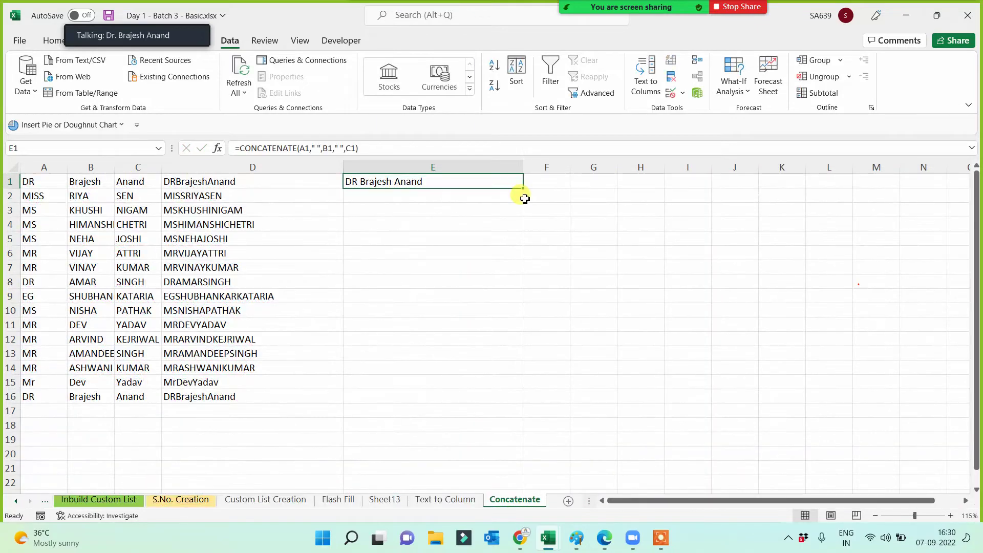
left_click_drag(522, 190, 637, 359)
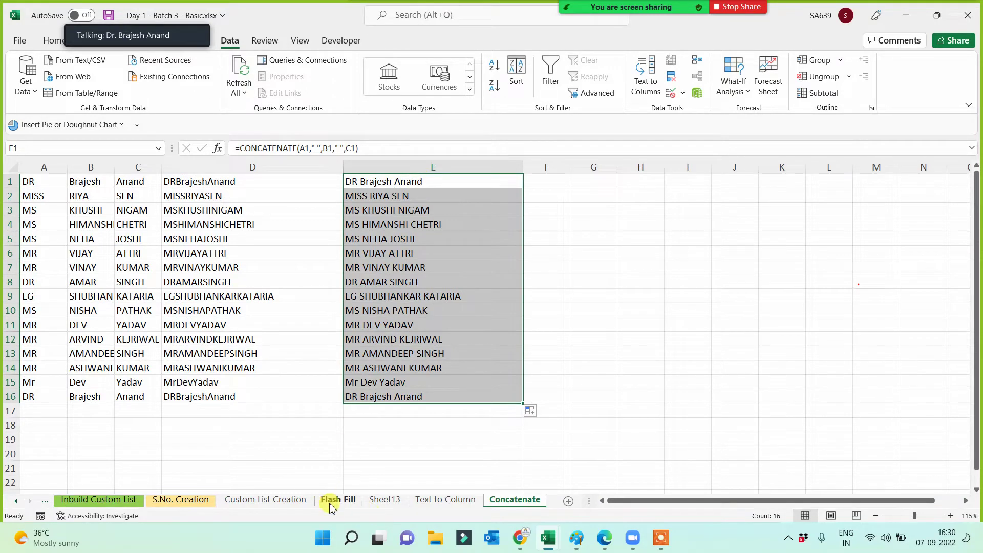
left_click_drag(417, 178, 407, 400)
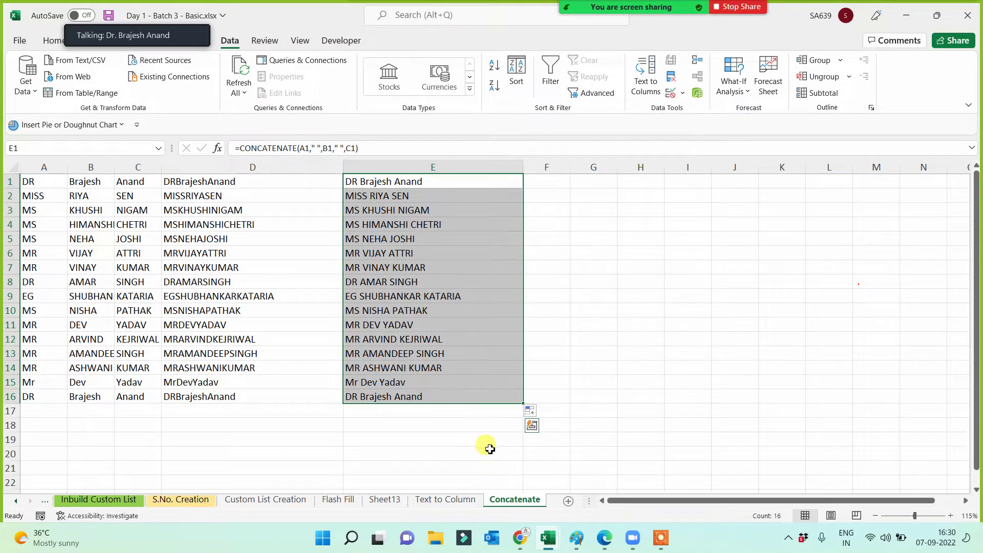
left_click(597, 381)
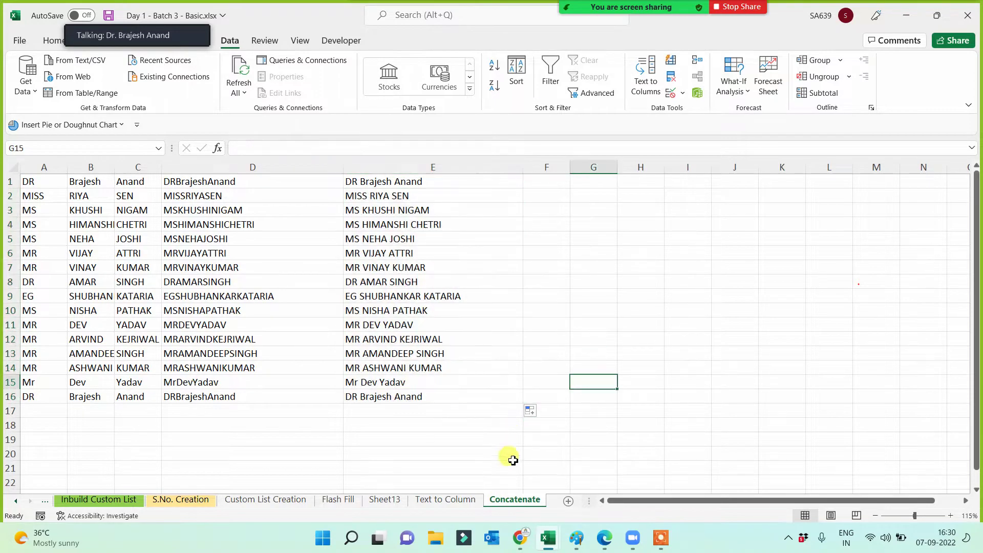
left_click(395, 399)
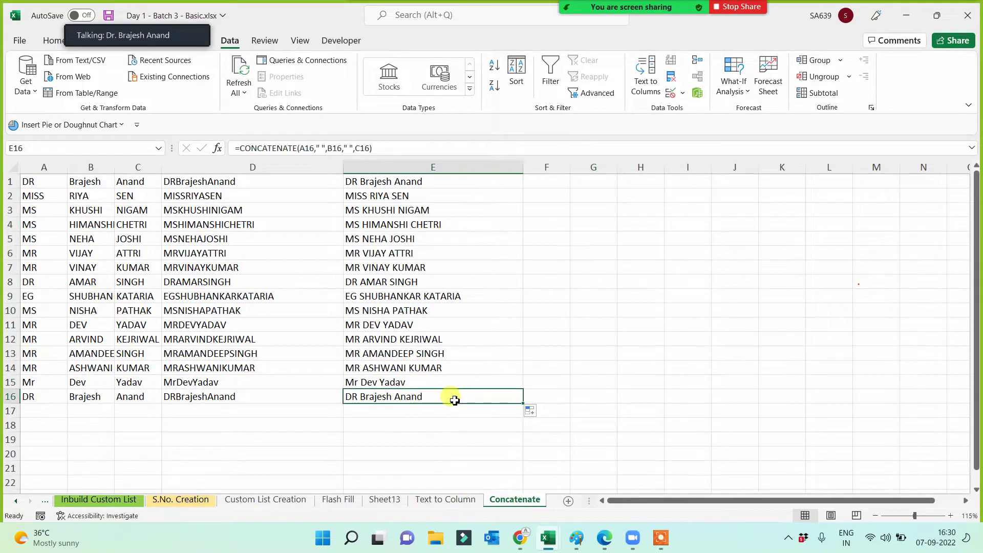
left_click_drag(570, 162, 720, 168)
left_click(566, 182)
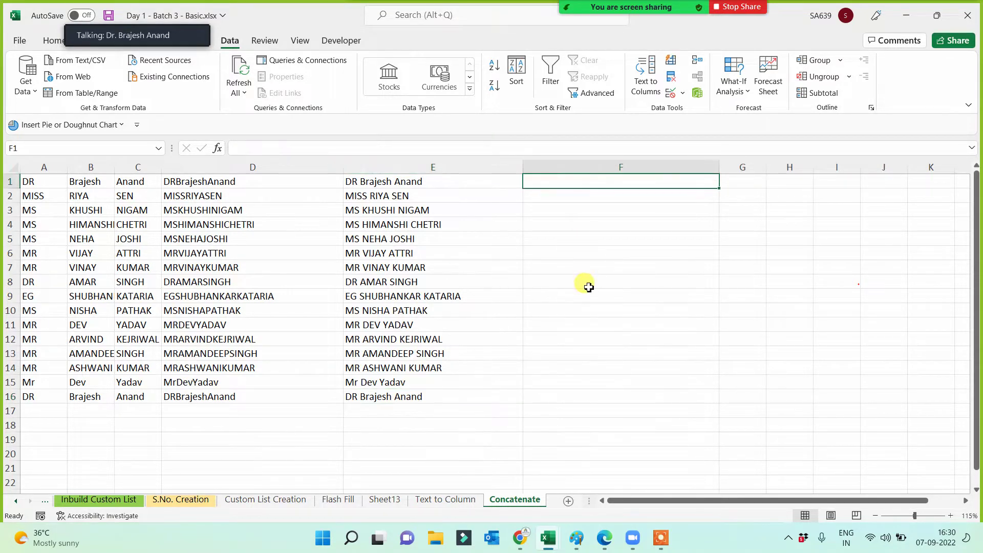
- Enter the unspaced ampersand formula =A1&B1&C1 in F1
type("=")
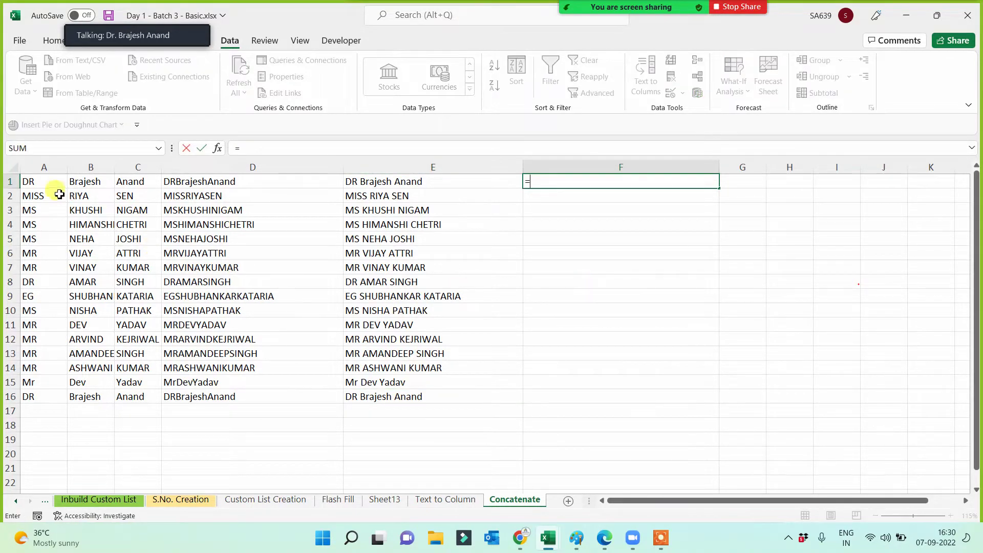
left_click(53, 185)
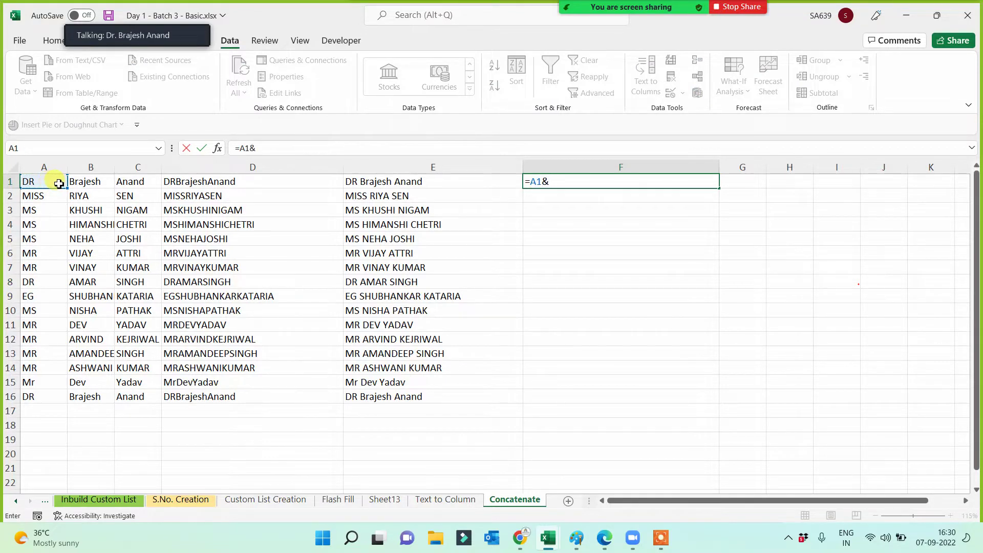
type("&")
left_click(79, 182)
type("&")
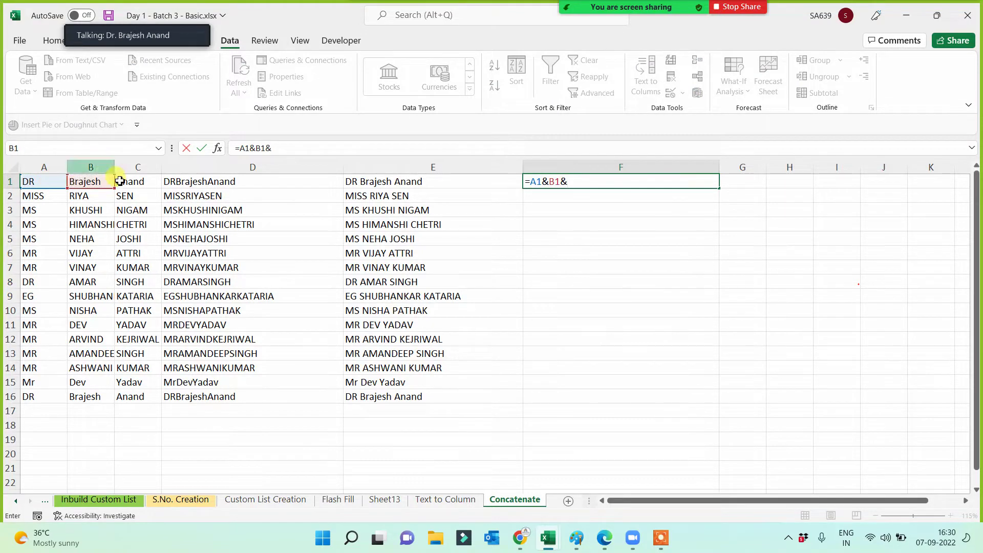
left_click(125, 182)
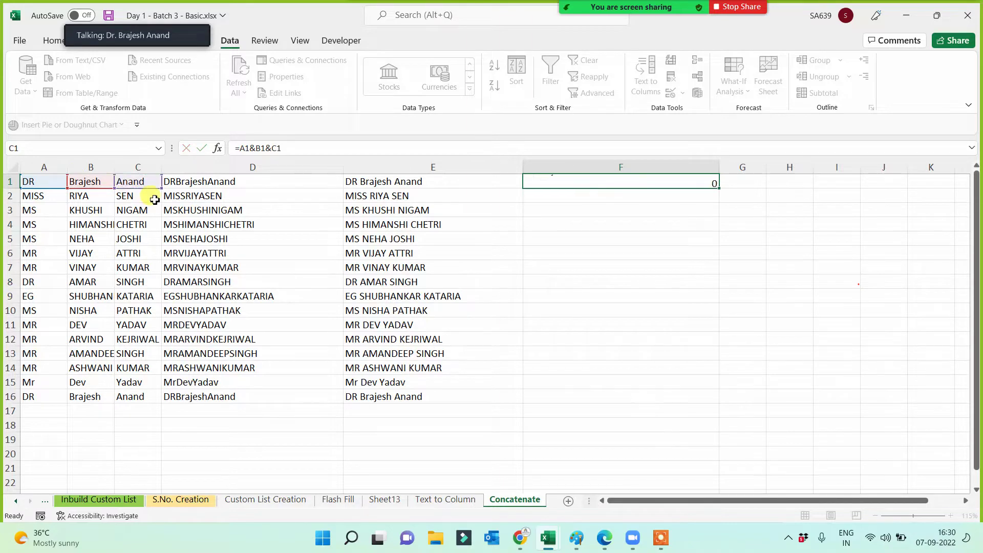
key("Return")
- Rewrite F1 as =A1&" "&B1&" "&C1 so the names have spaces
left_click(239, 186)
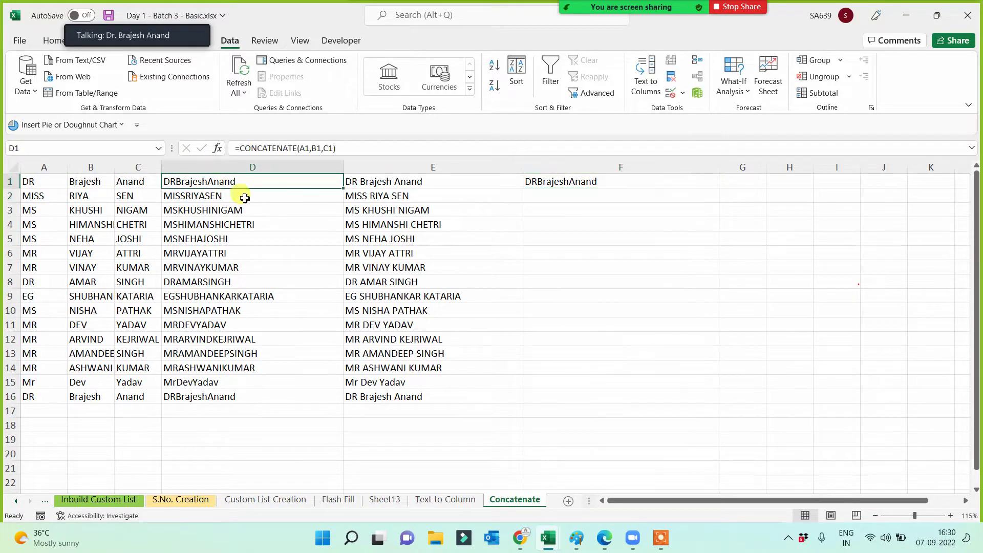
left_click(553, 183)
double_click(553, 182)
key("BackSpace")
key("BackSpace")
key("BackSpace")
key("BackSpace")
key("BackSpace")
key("BackSpace")
key("BackSpace")
key("BackSpace")
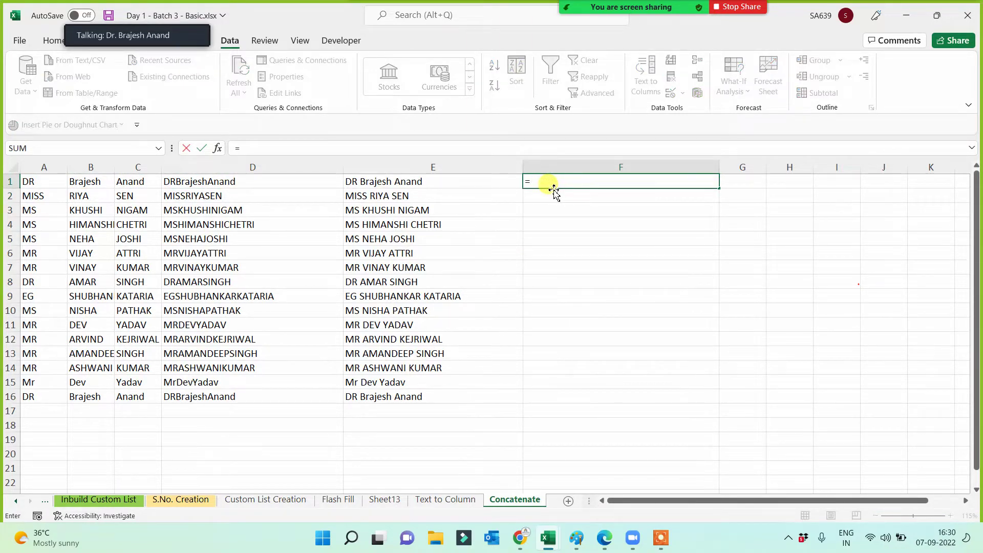
left_click(53, 180)
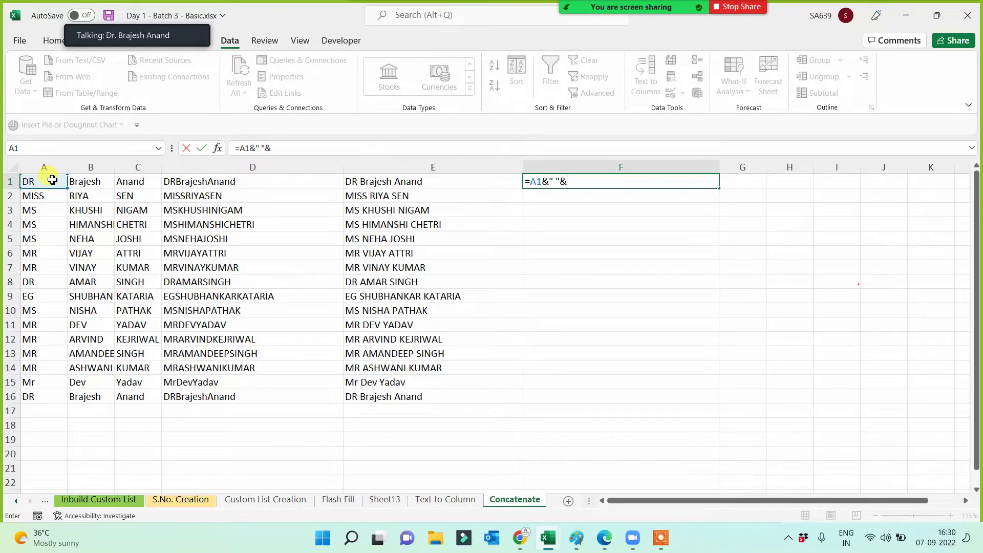
left_click(83, 181)
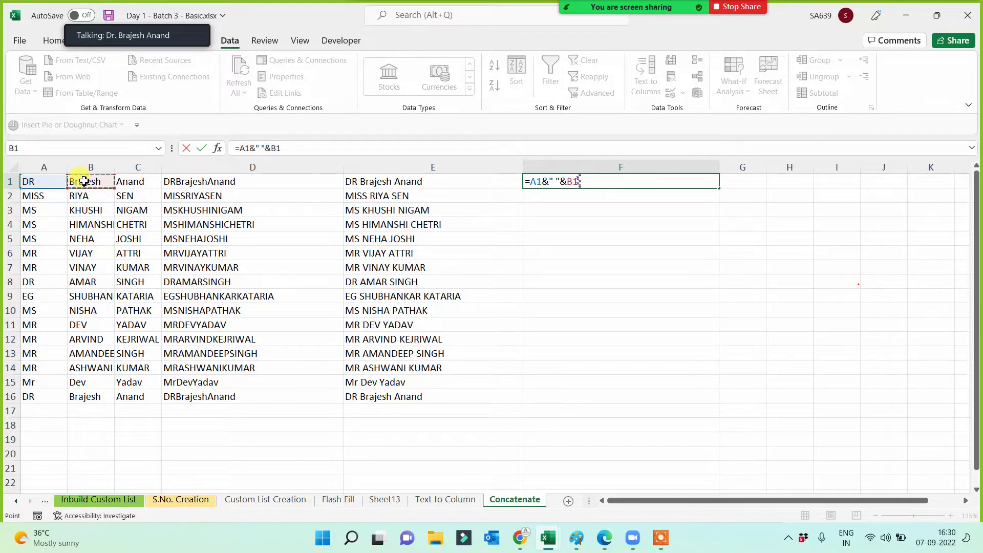
type("&\" \"&")
left_click(144, 185)
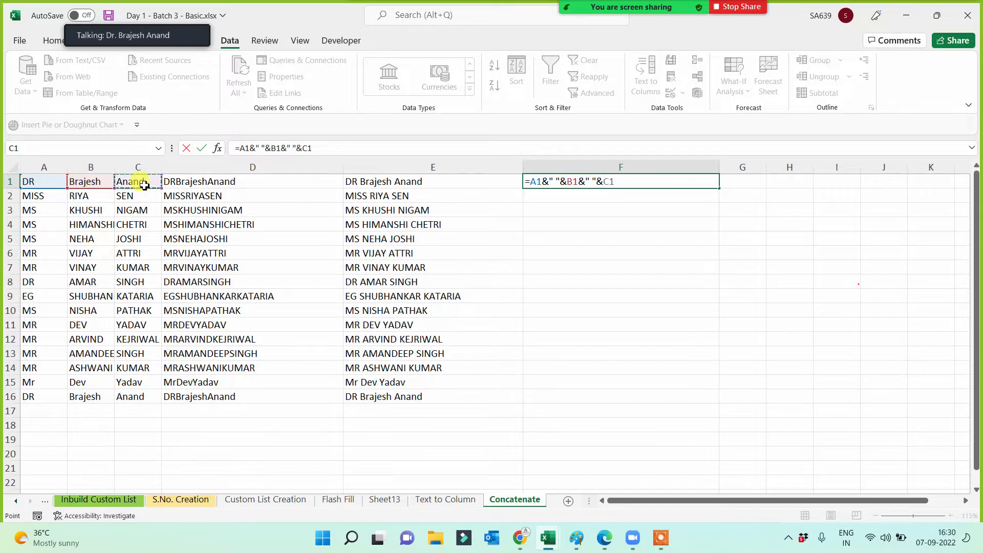
key("Return")
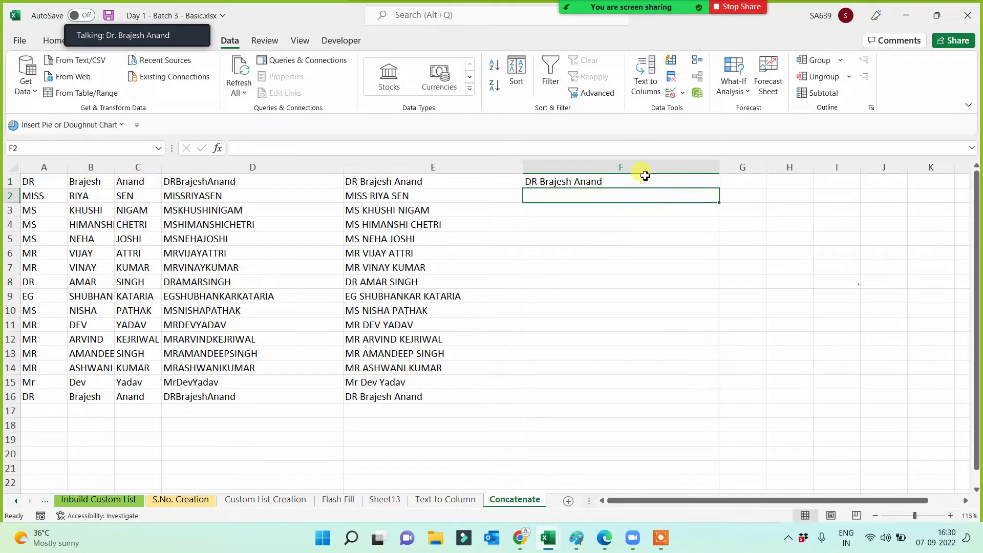
- Fill the F1 formula down to F16 and compare it with column E
left_click(671, 184)
left_click_drag(719, 190, 569, 186)
key("Escape")
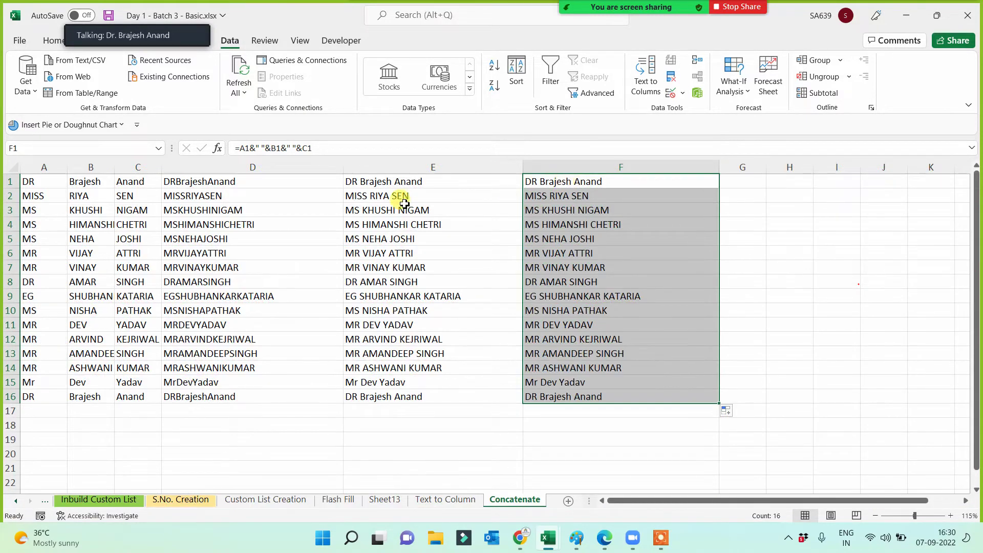
left_click(383, 184)
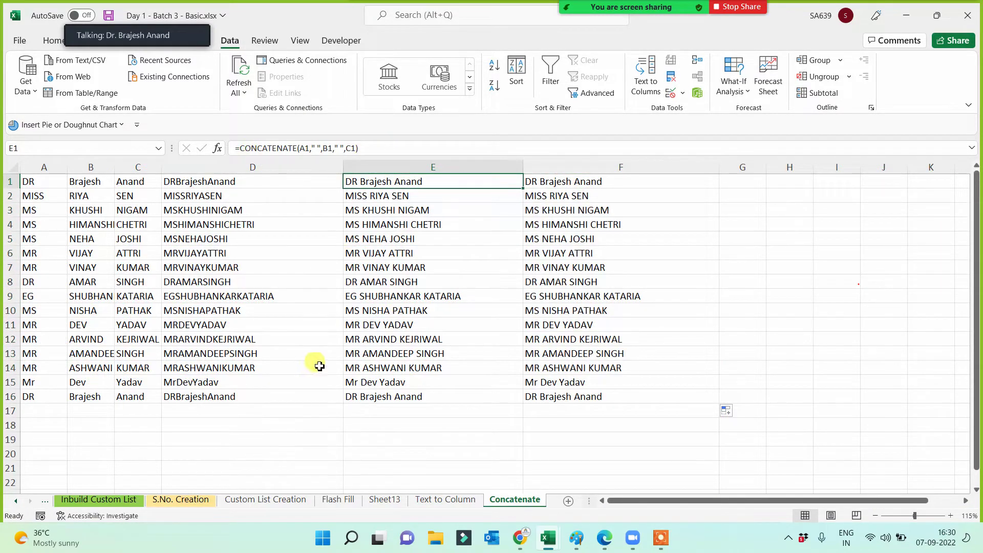
left_click(283, 425)
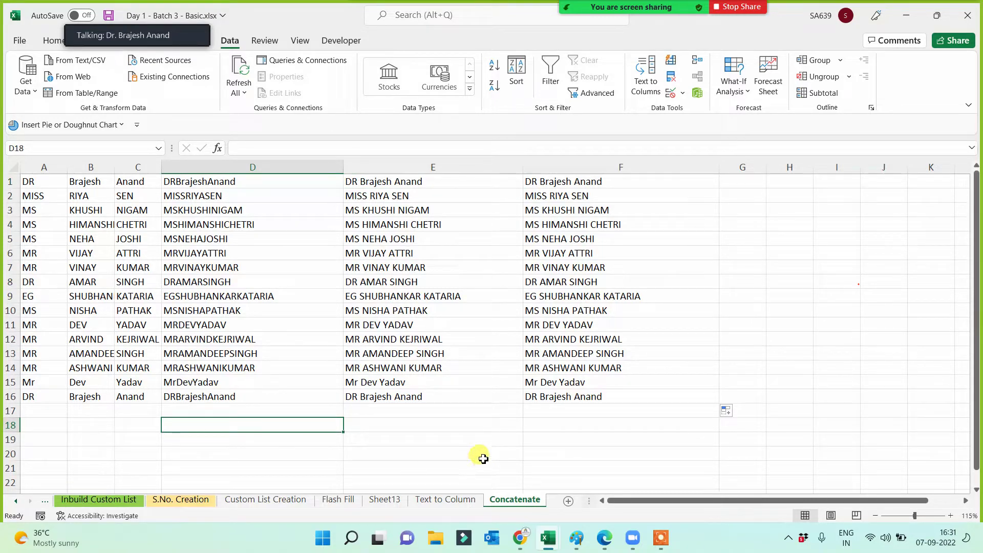
left_click(510, 438)
left_click(539, 442)
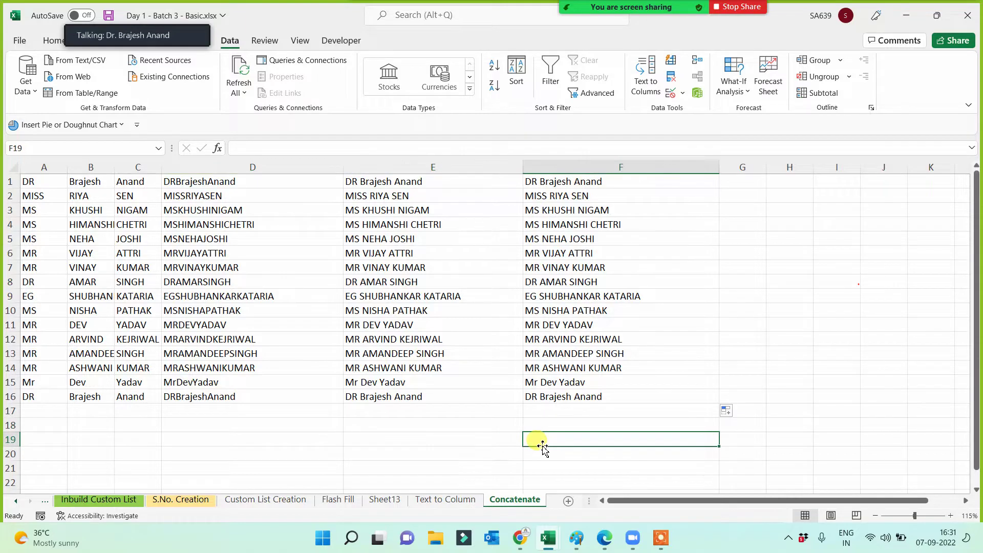
type("2007/2010 (699- 5 person")
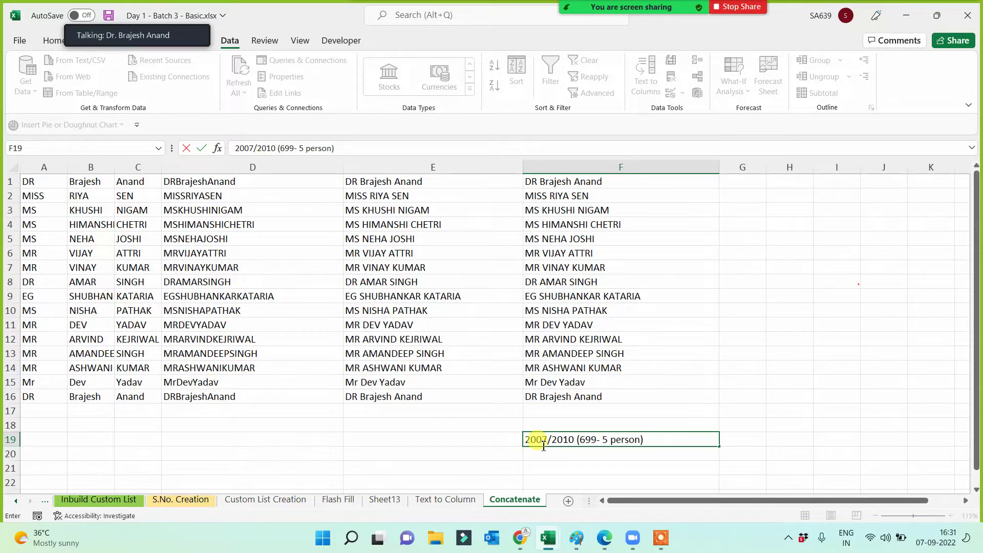
key("Return")
type("365")
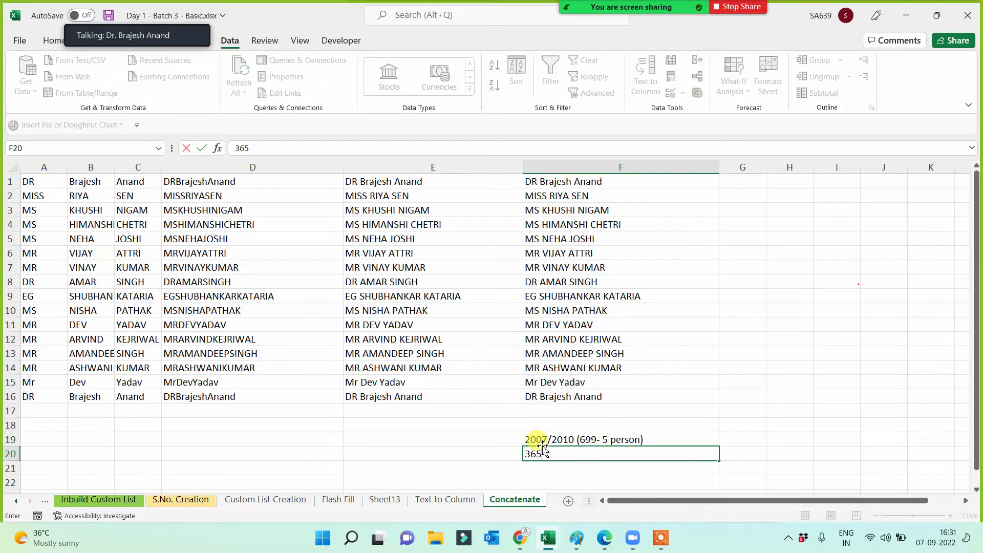
left_click(756, 437)
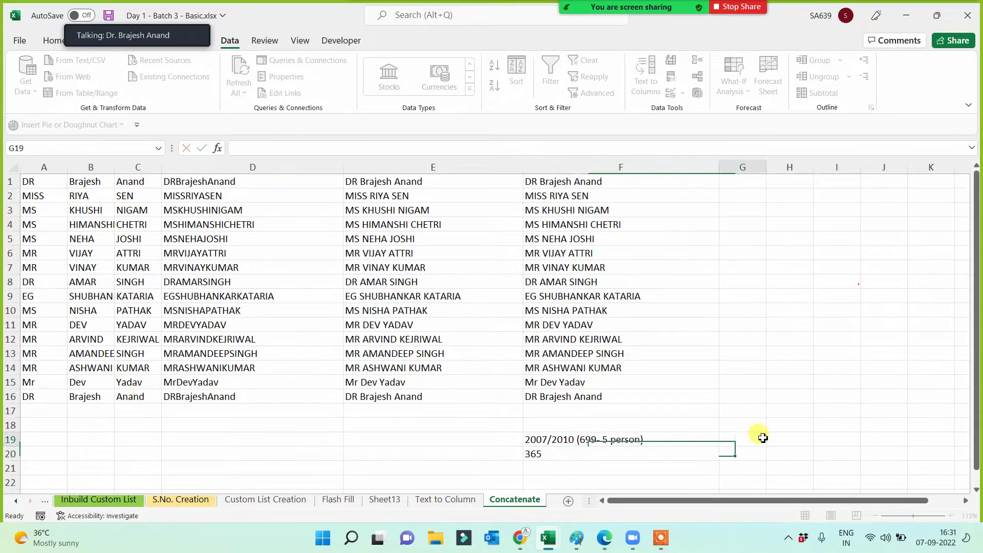
left_click(612, 442)
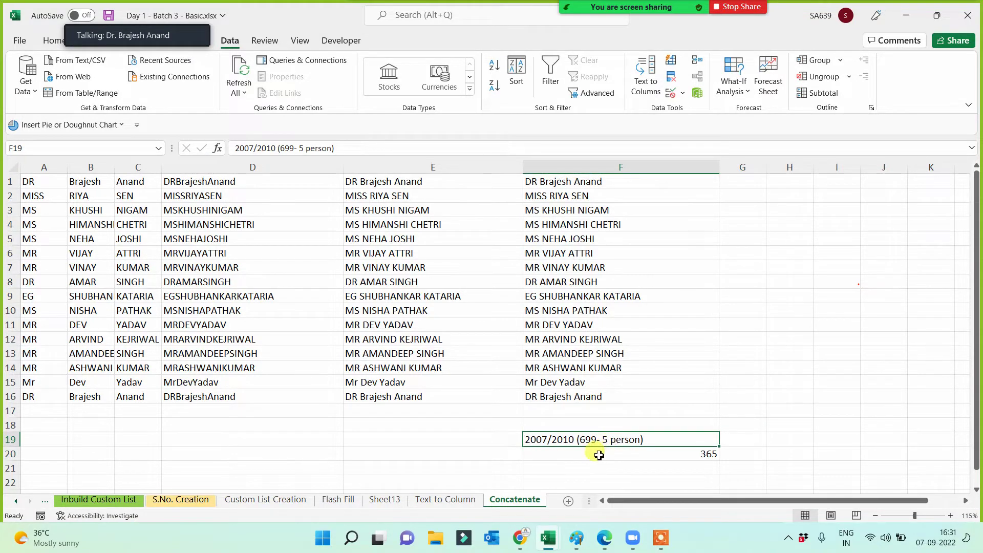
left_click(649, 457)
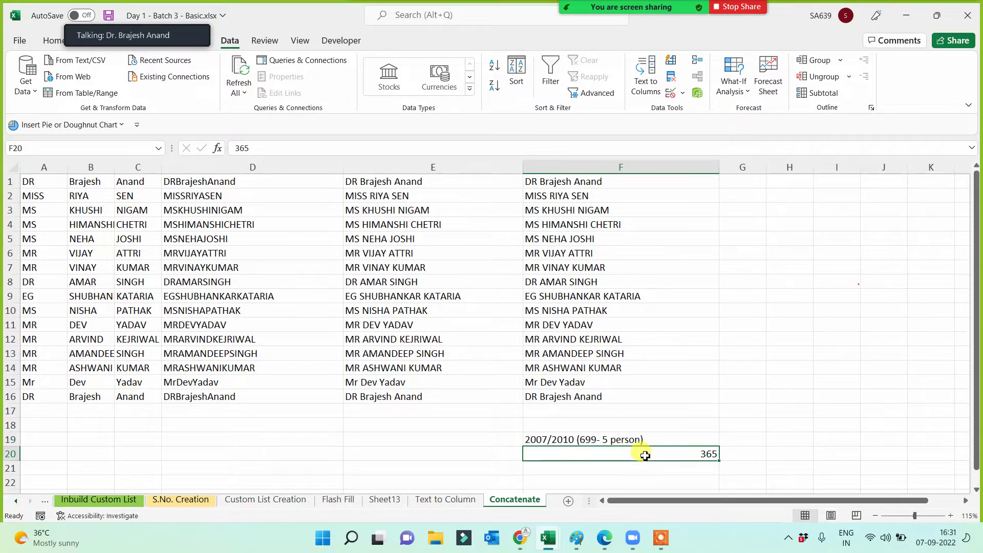
left_click_drag(635, 439, 636, 455)
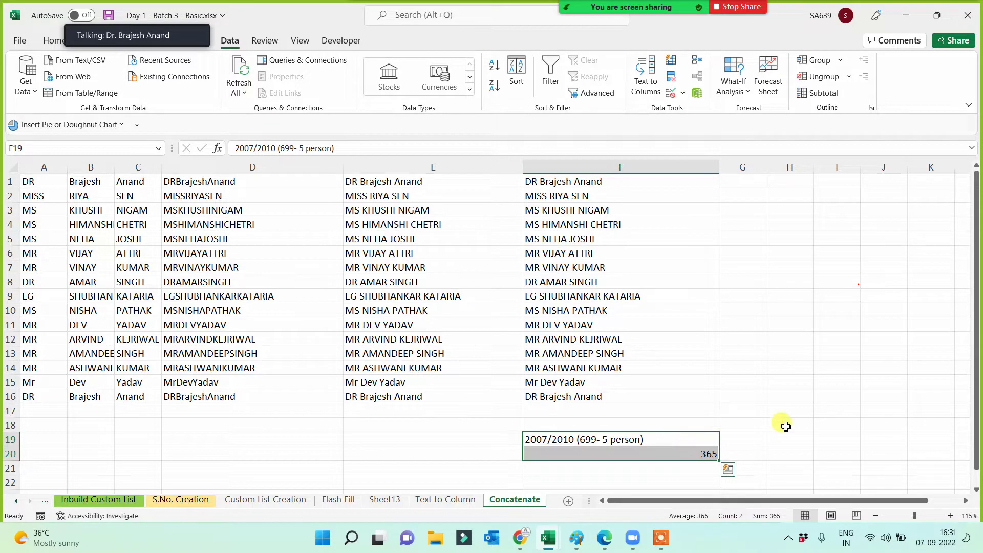
key("Delete")
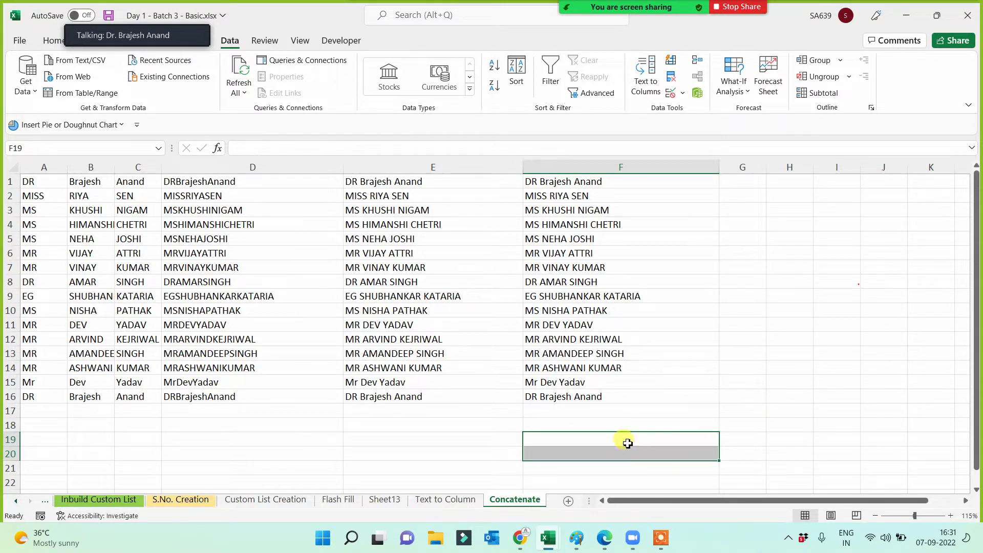
- Type price notes into F19 and '699/ 5 pc /1 Year' into F20
left_click(628, 442)
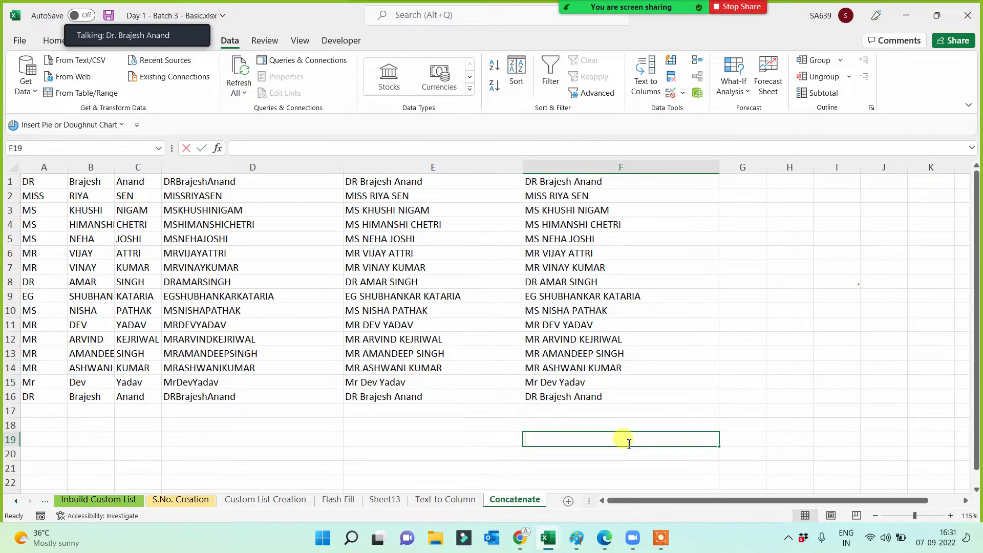
type("48000 / 1 PC / 1")
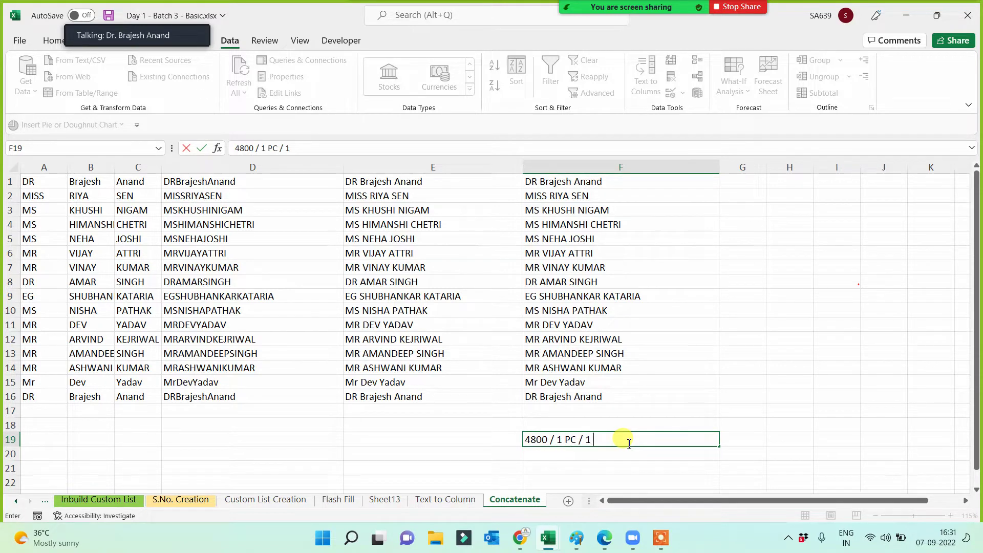
type("Year")
left_click(545, 456)
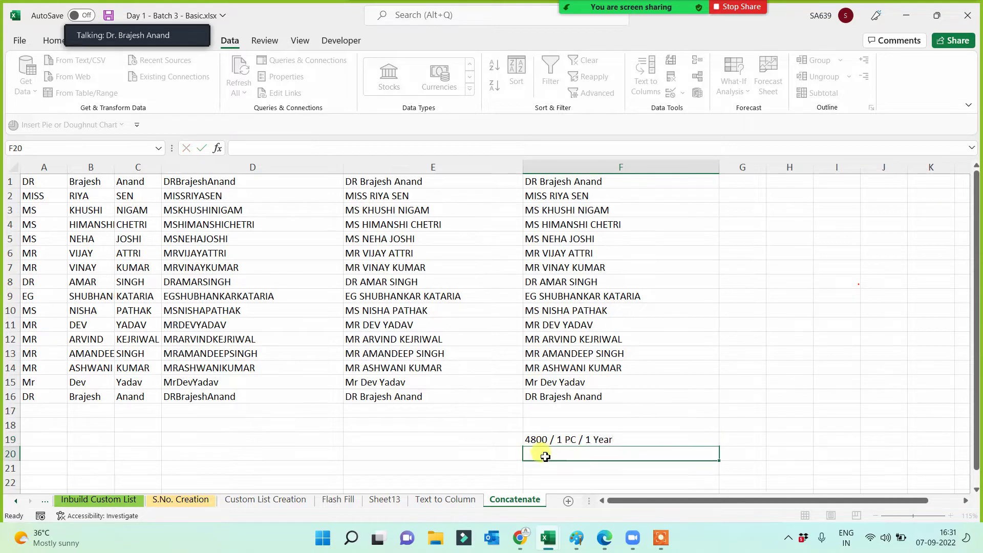
type("699/")
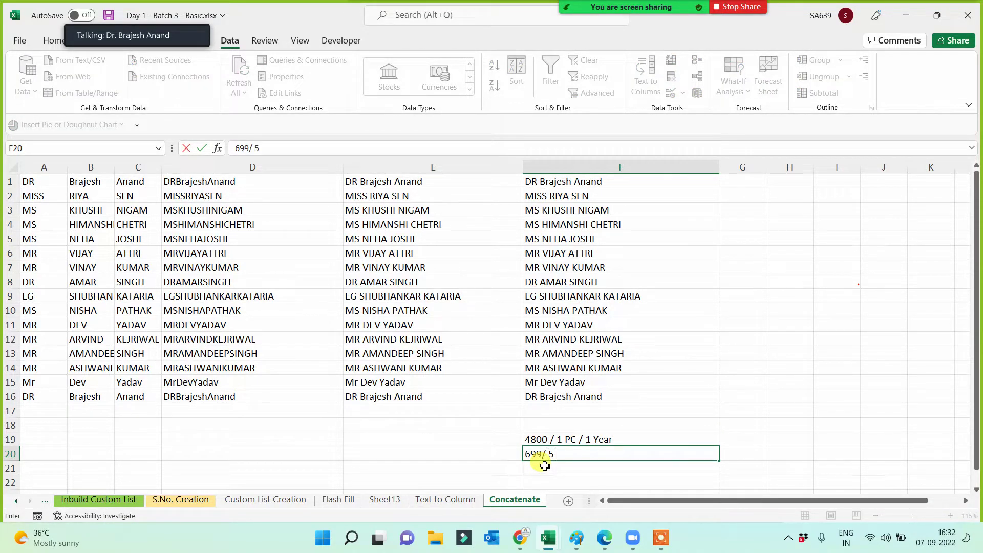
type(" 5 pc /1 Year")
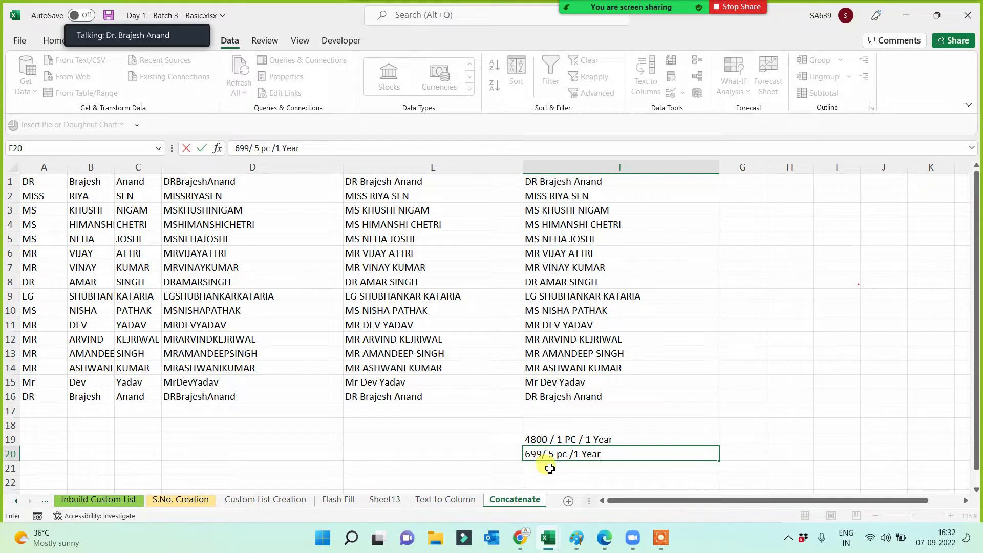
key("Return")
- Compare the two entries, then delete F18:F21 to clear them
left_click(544, 458)
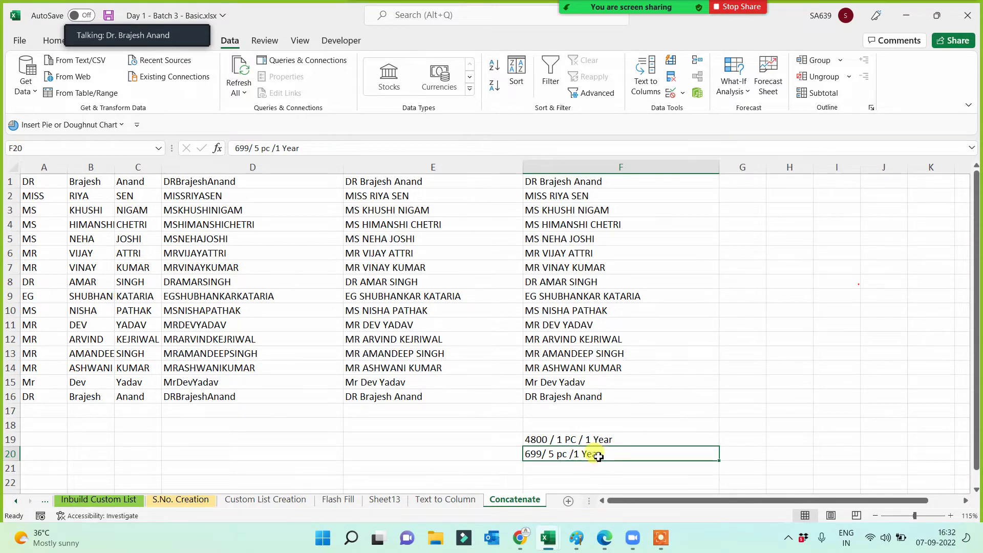
left_click(617, 437)
left_click(583, 461)
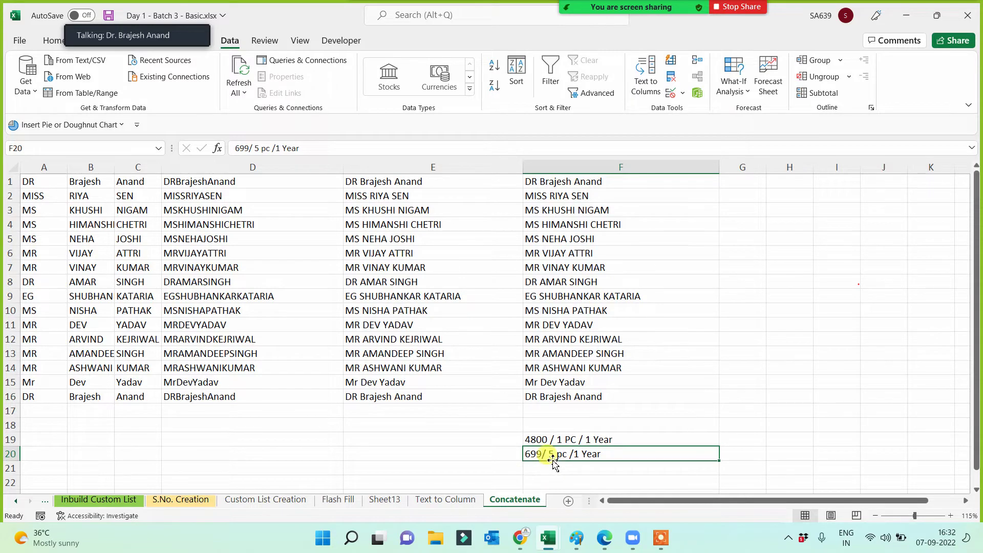
left_click(566, 439)
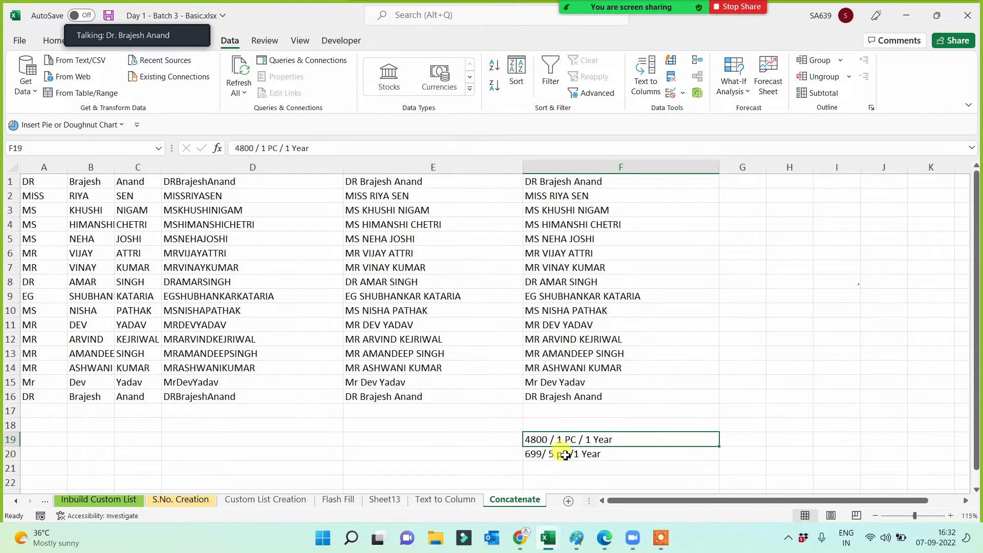
left_click(565, 456)
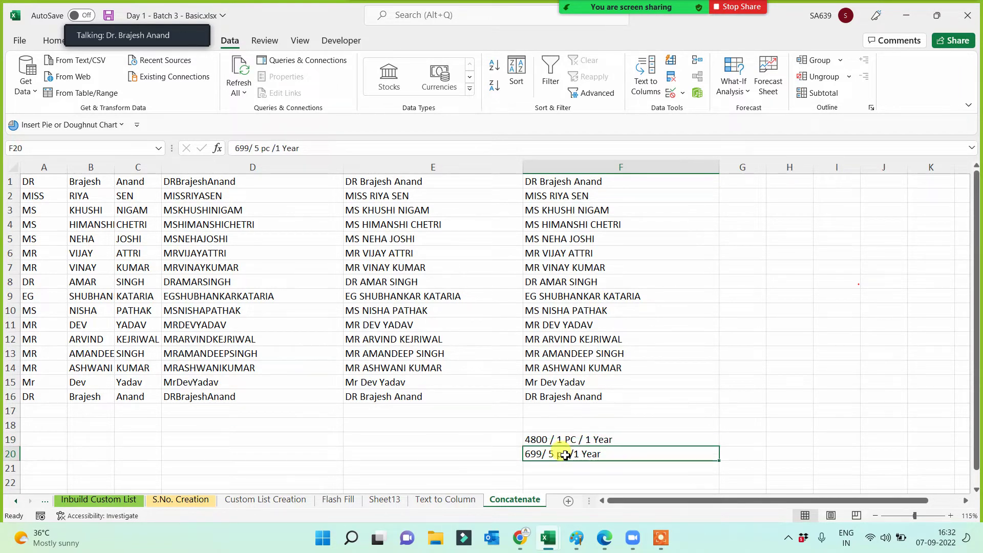
left_click_drag(561, 425, 561, 467)
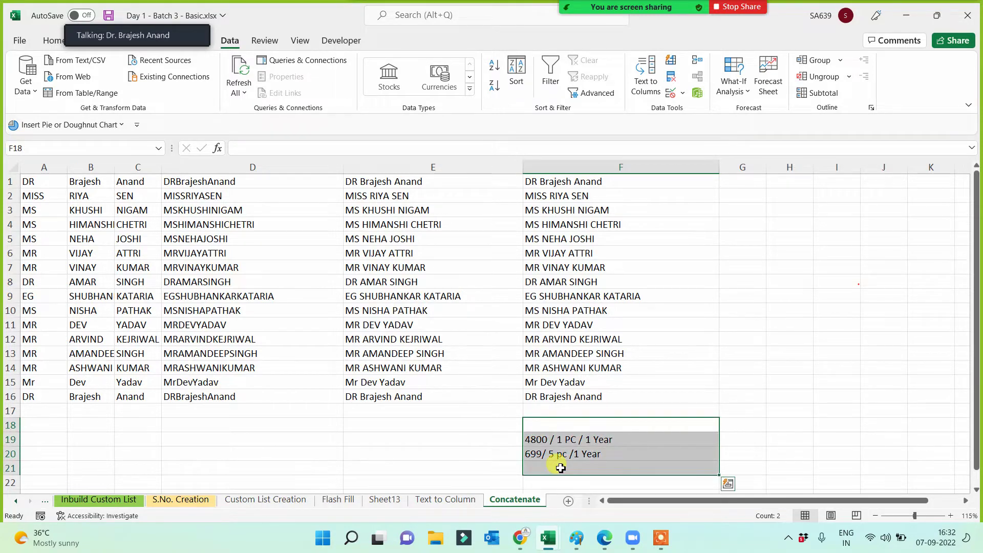
key("Delete")
left_click(549, 441)
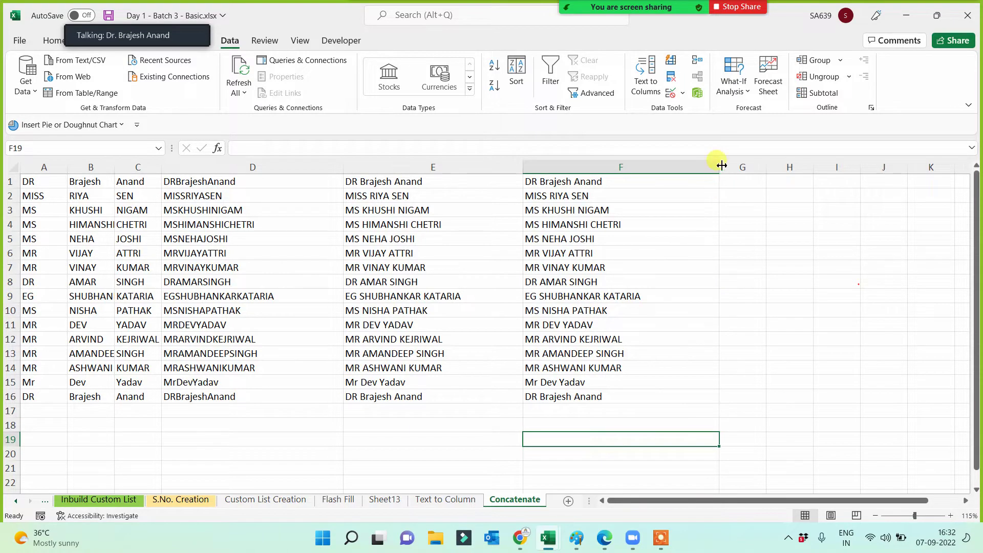
- Narrow column F to the joined names and column D to width 24.78
left_click_drag(721, 165, 674, 179)
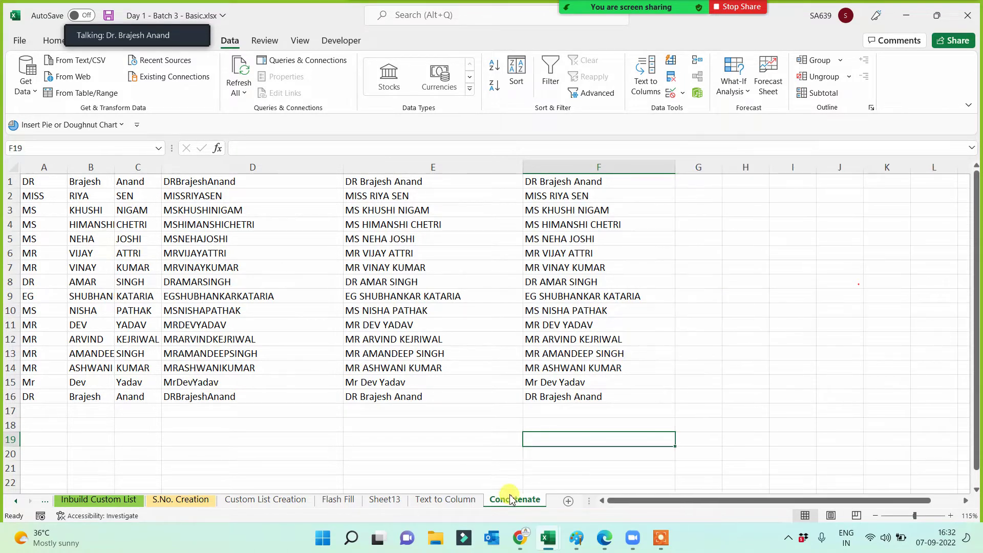
left_click(362, 443)
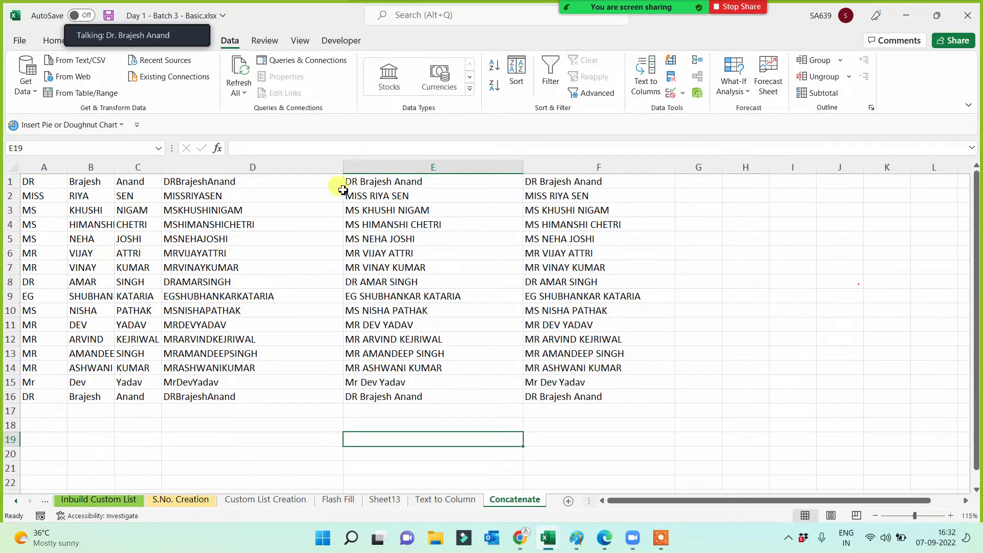
left_click_drag(344, 165, 294, 184)
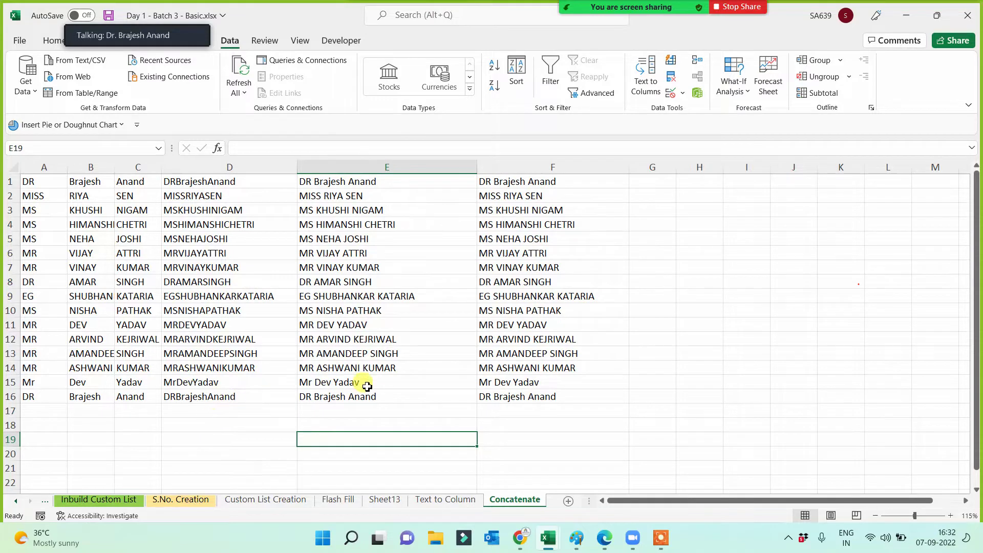
left_click(597, 428)
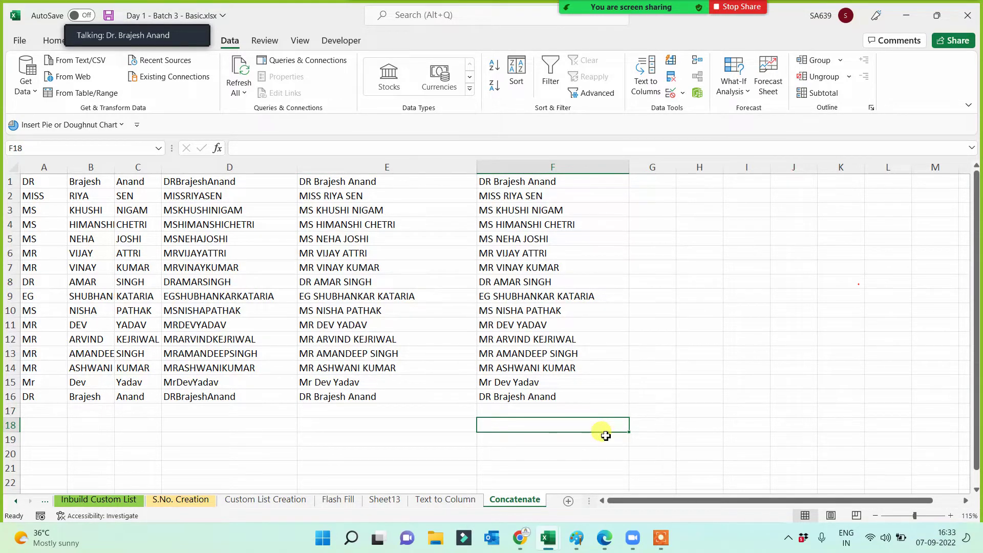
type("=xlo")
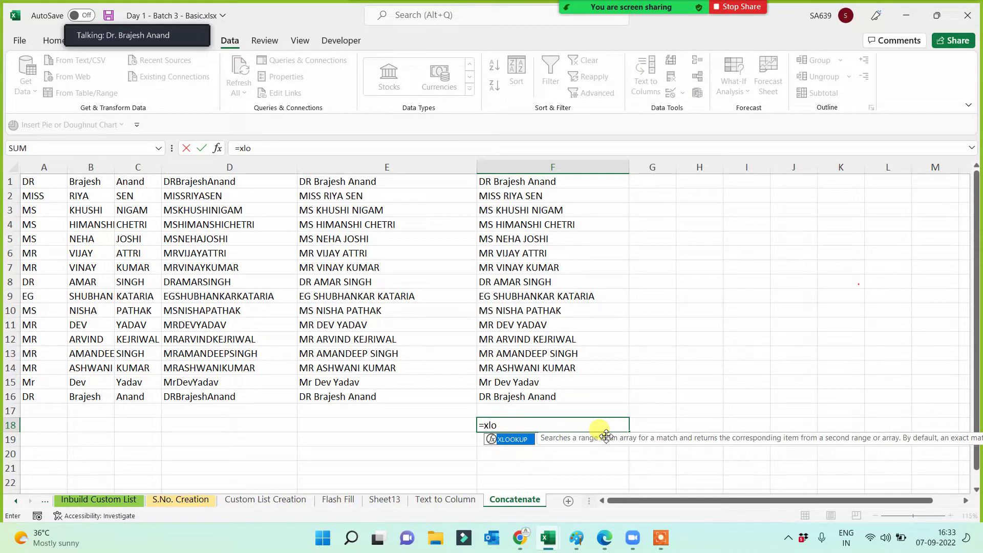
key("BackSpace")
key("BackSpace")
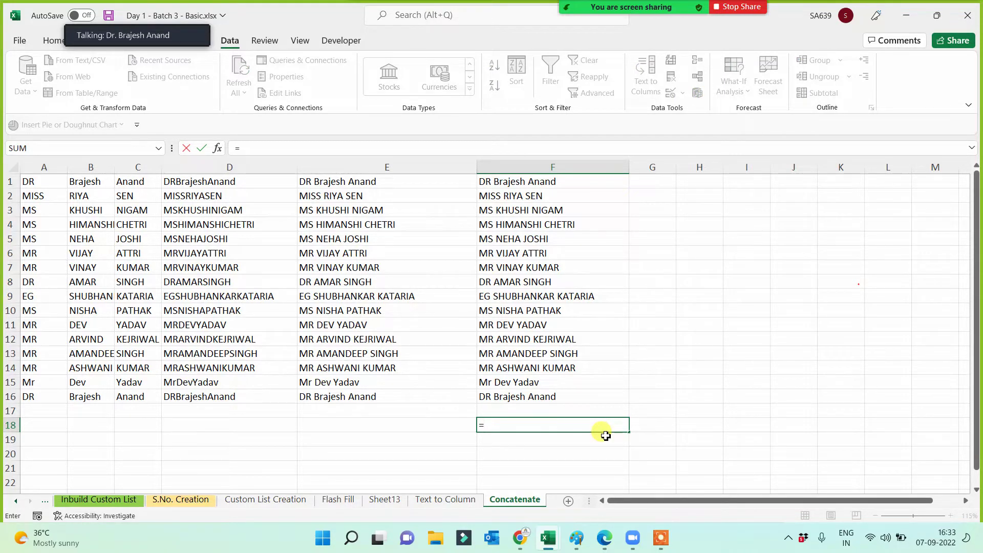
left_click(709, 353)
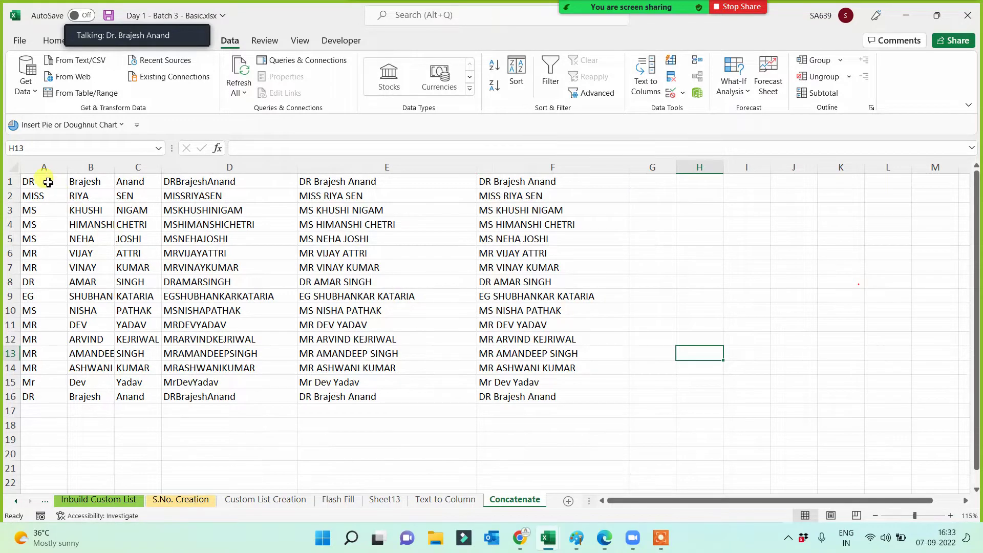
left_click_drag(41, 180, 138, 383)
left_click(497, 439)
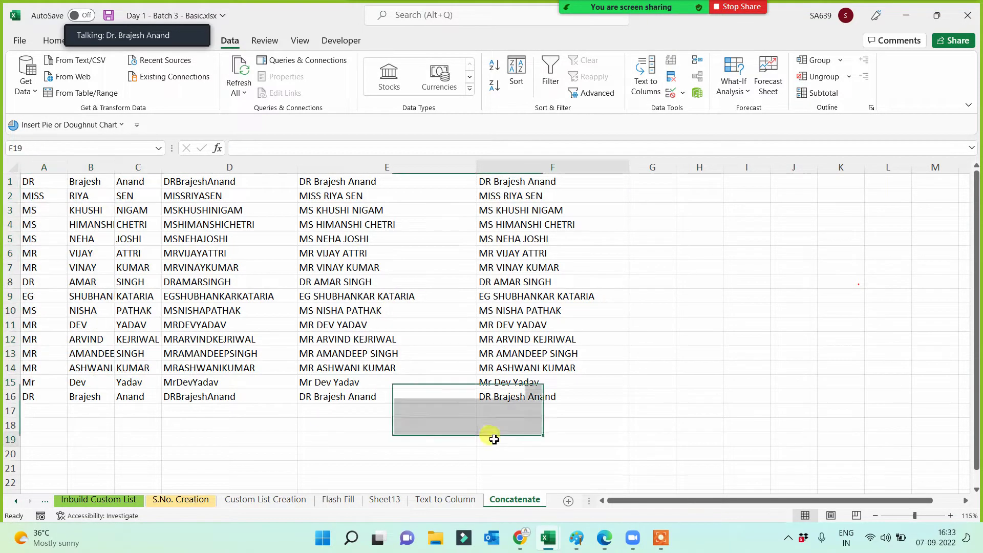
left_click(530, 410)
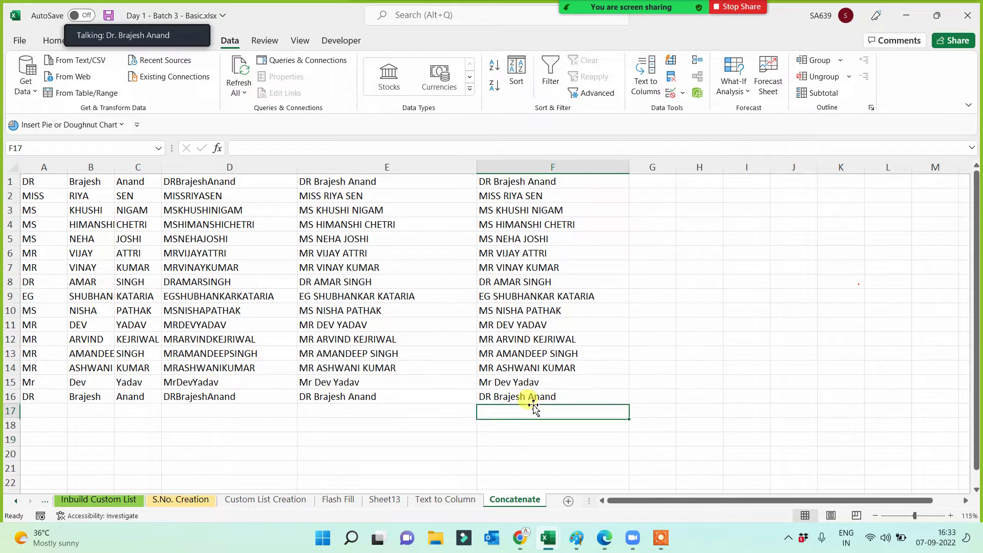
left_click(527, 396)
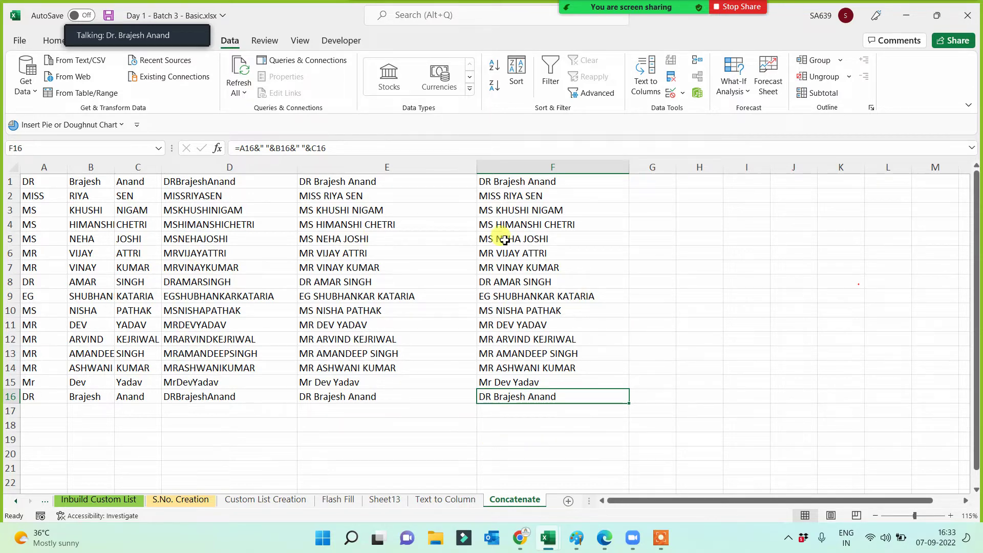
left_click(658, 324)
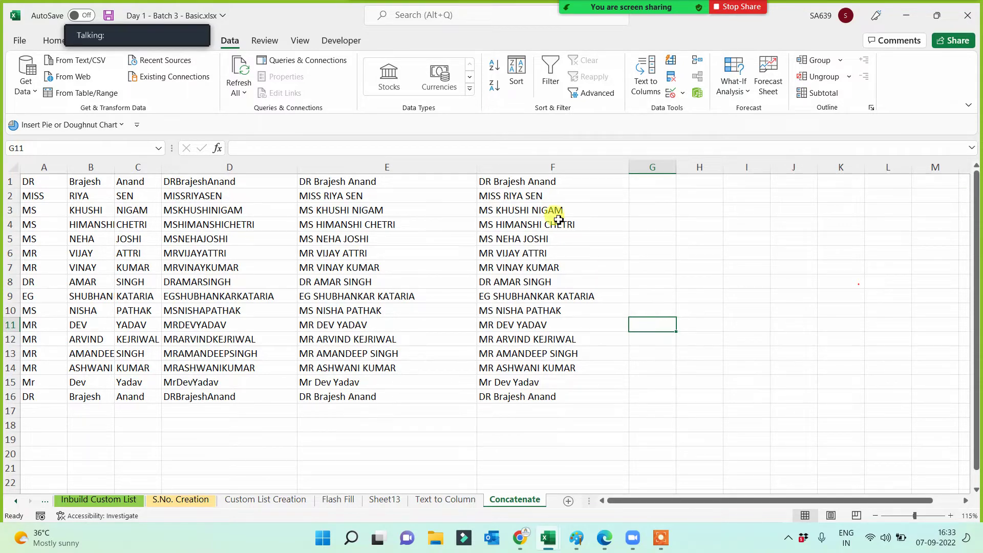
mouse_move(97, 41)
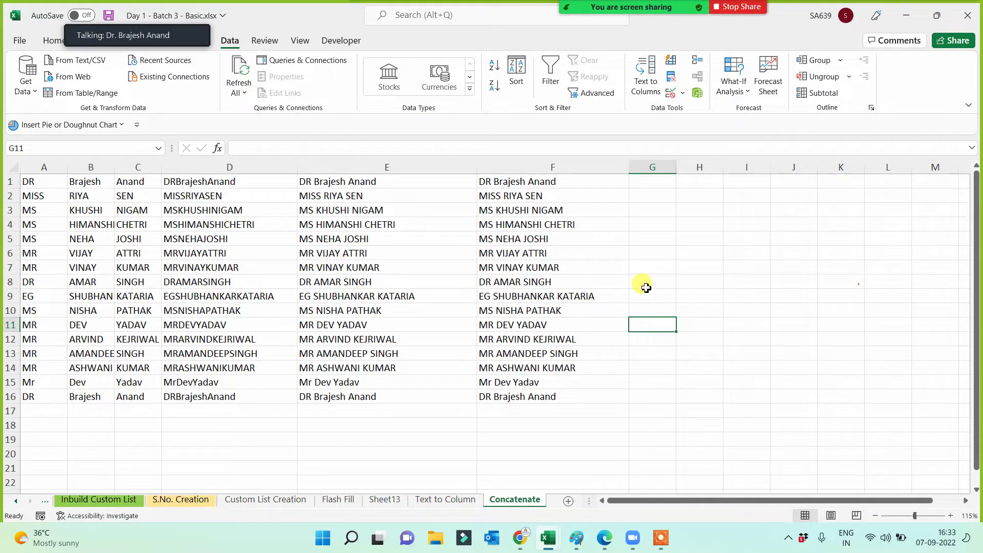
left_click(625, 400)
left_click(651, 404)
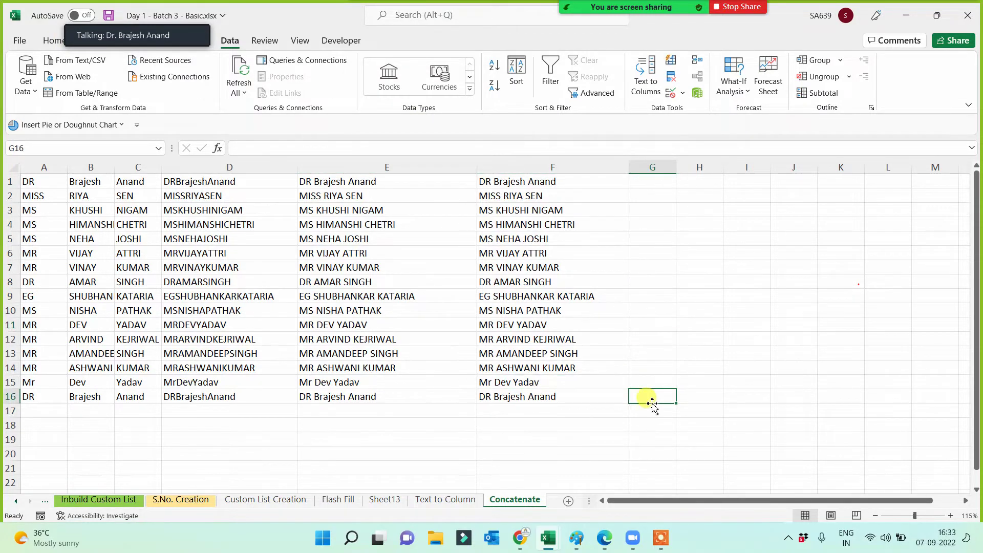
left_click(657, 193)
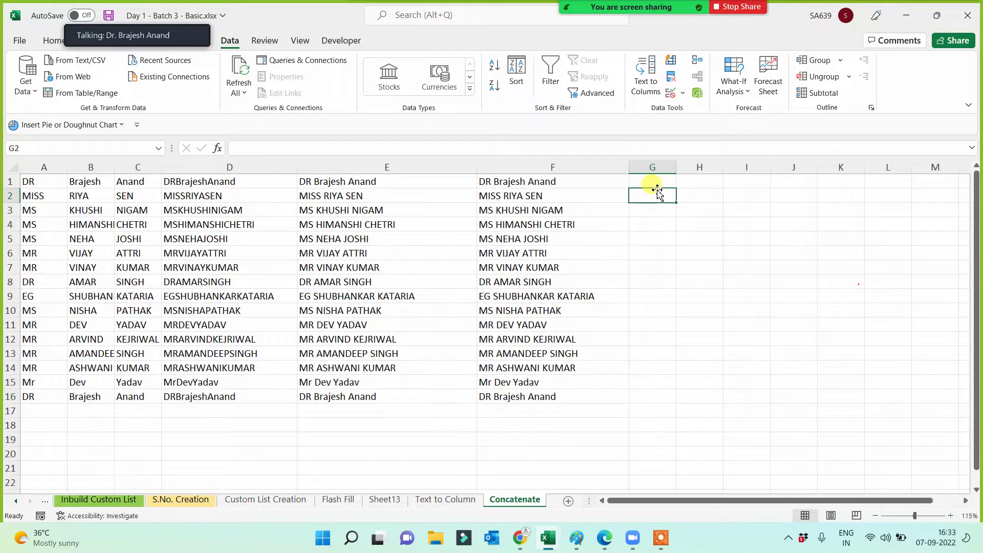
left_click(654, 185)
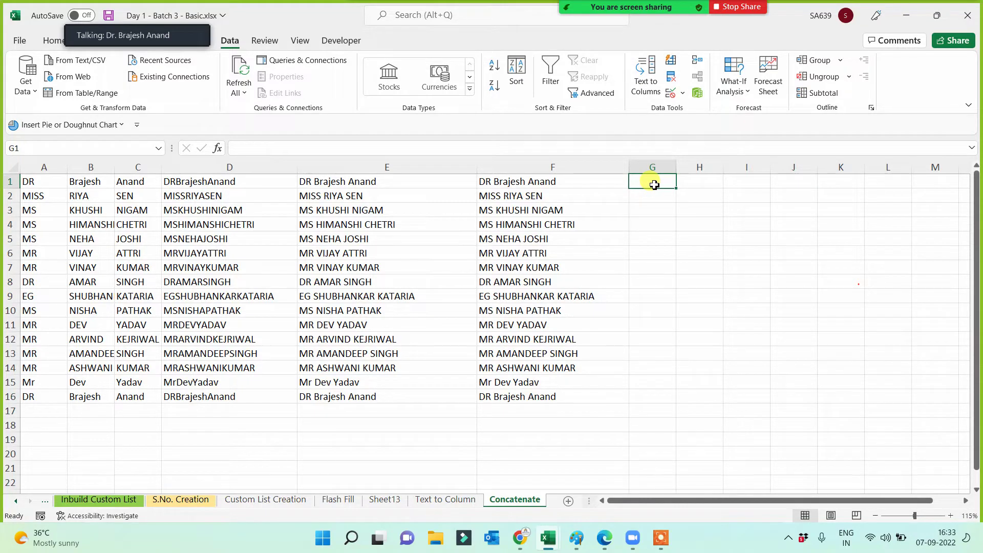
mouse_move(602, 50)
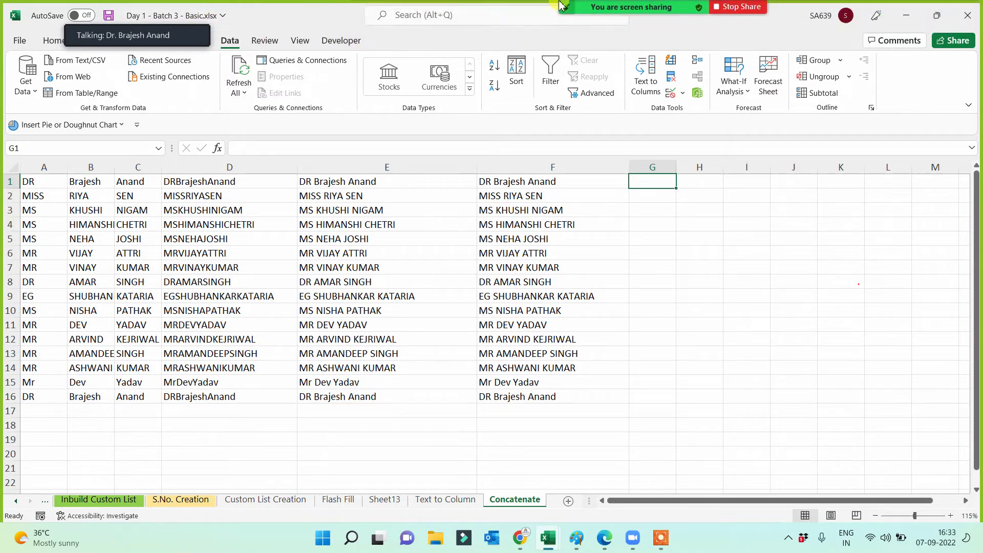
mouse_move(515, 20)
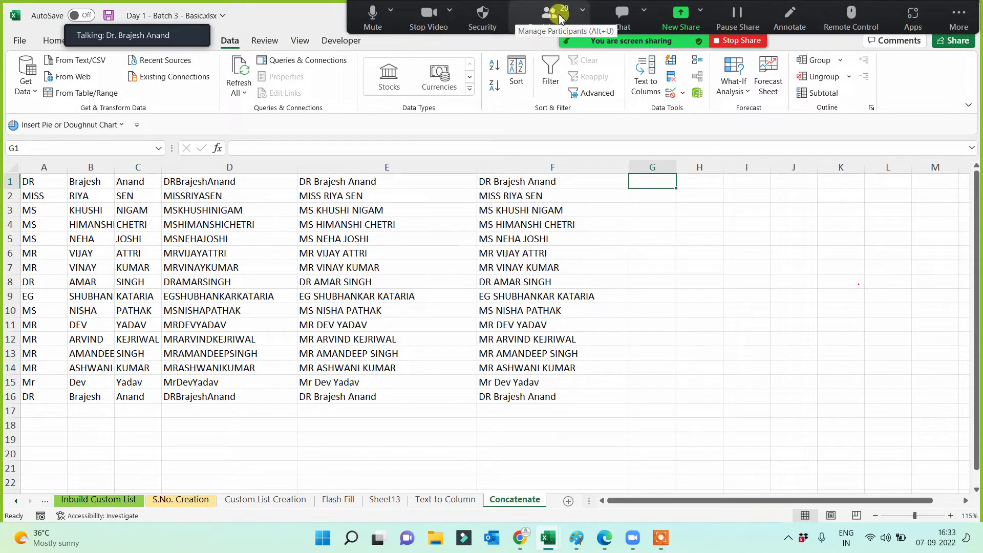
- Switch Zoom's floating panel to the vertical strip of participant videos
left_click(633, 322)
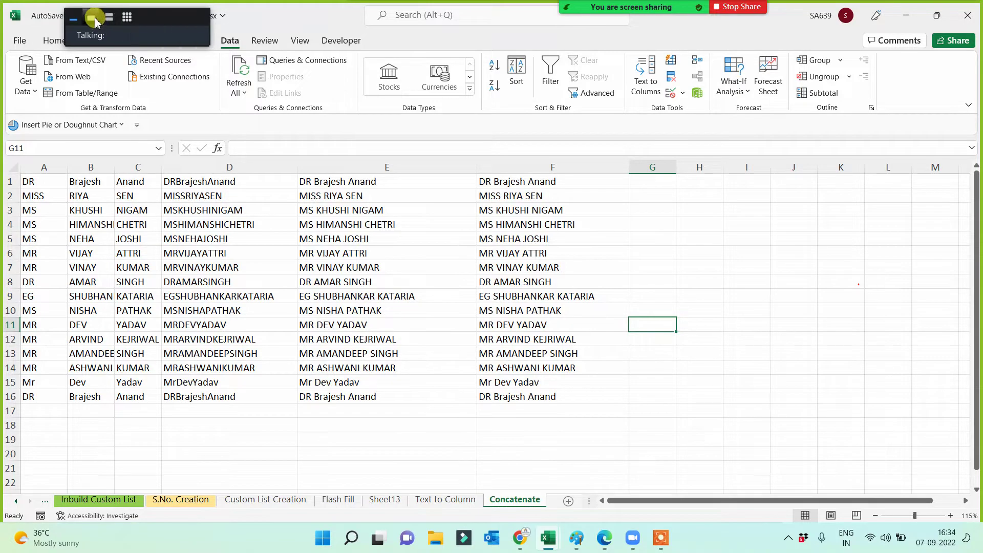
left_click(107, 19)
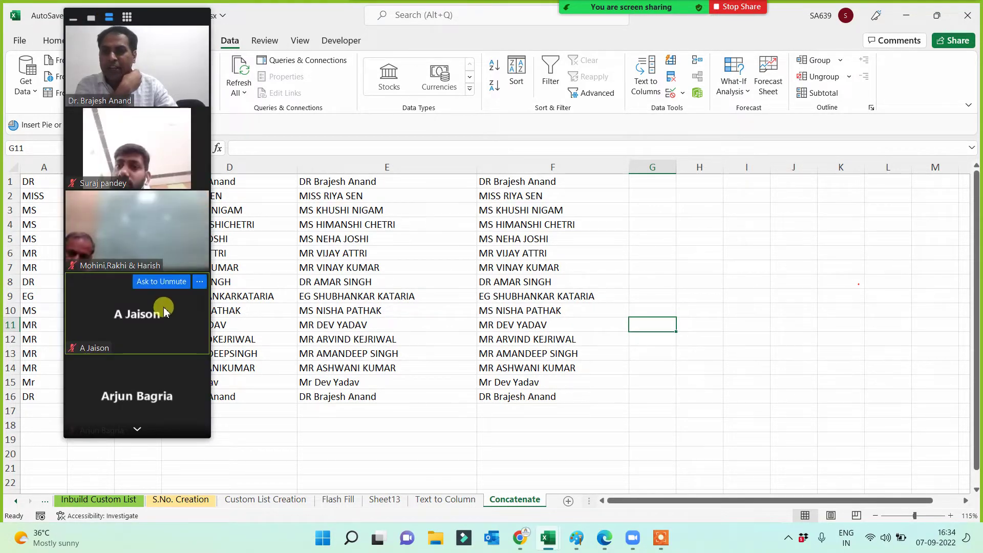
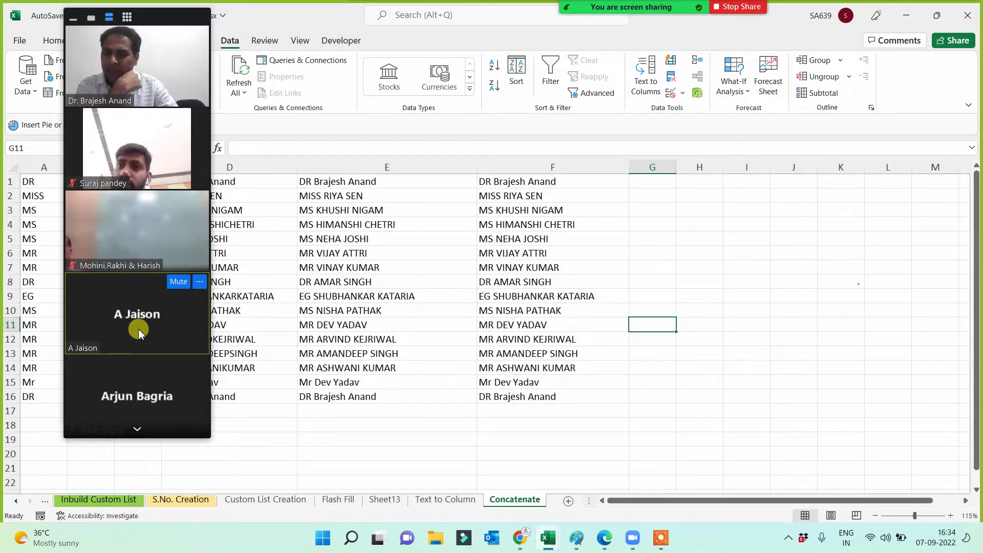
- Step back through the early sheets: Basic Term, Sheet Options, Inbuild Custom List, S.No. Creation
left_click(138, 429)
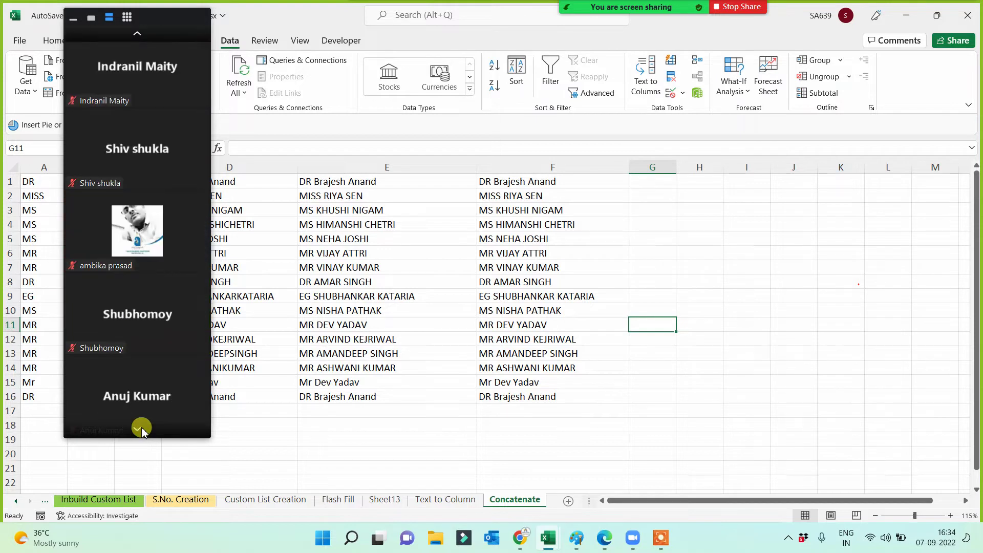
left_click(141, 429)
left_click(141, 429)
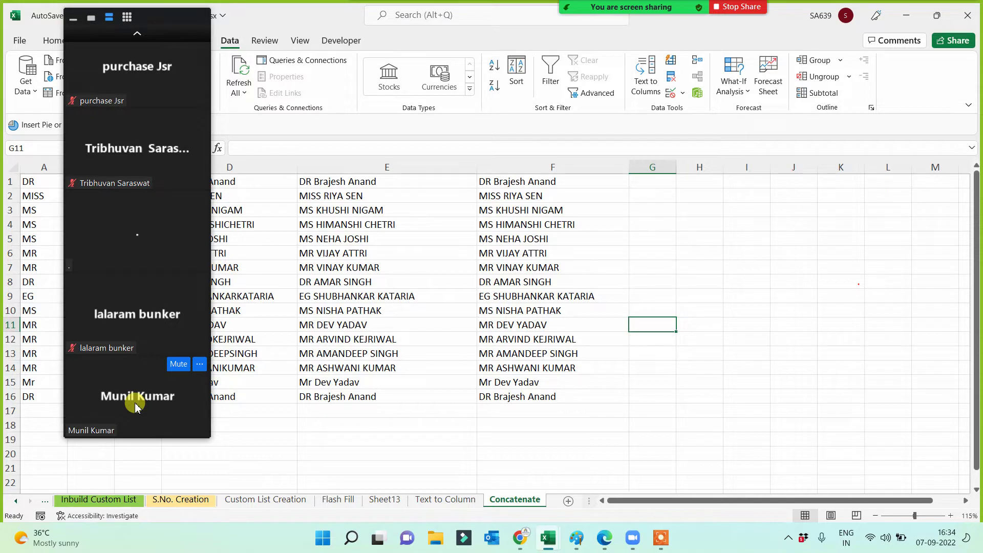
left_click(138, 33)
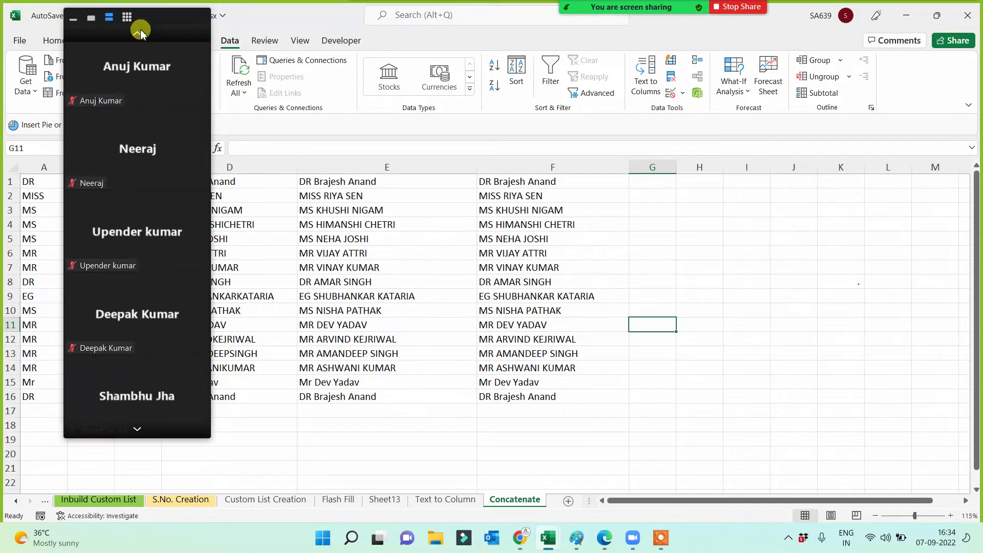
left_click(138, 32)
left_click(138, 32)
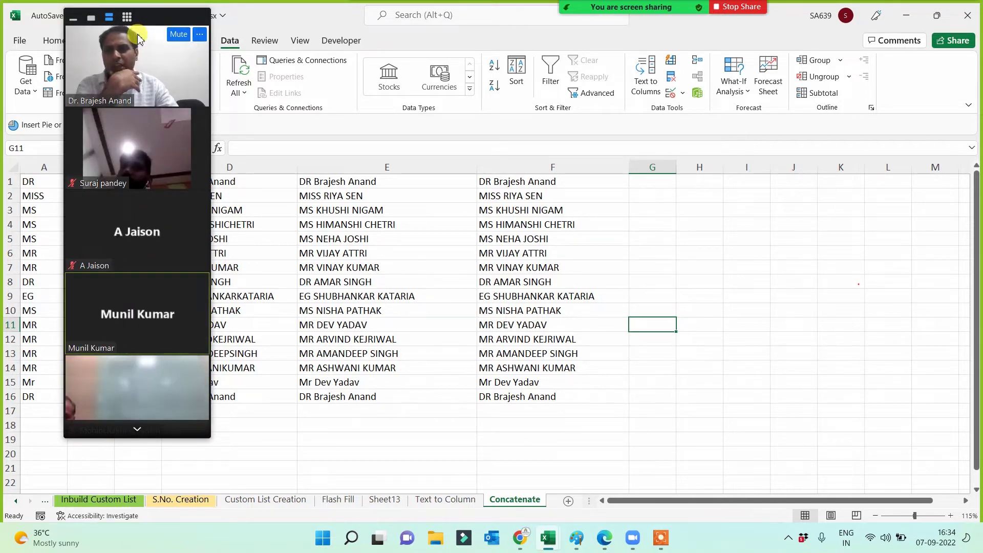
left_click(139, 429)
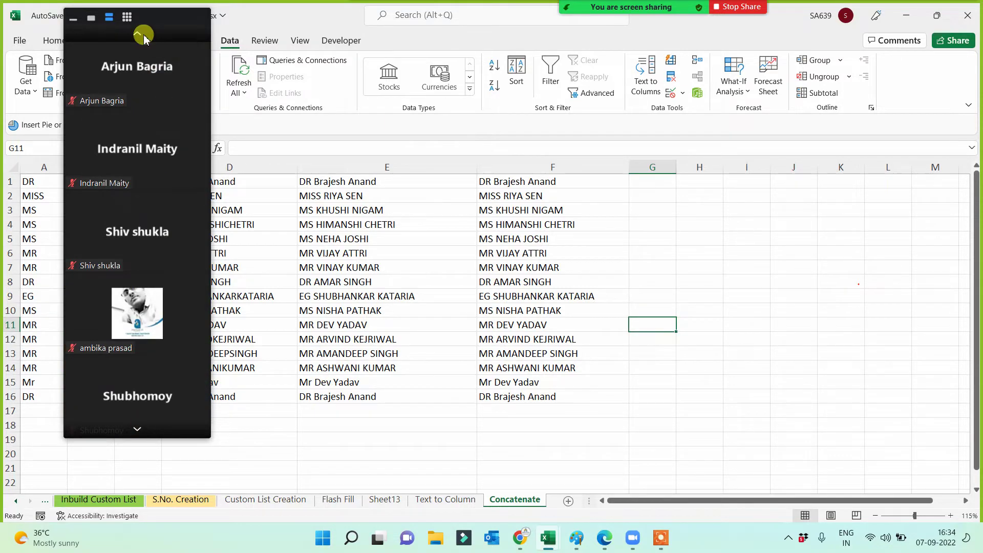
left_click(91, 18)
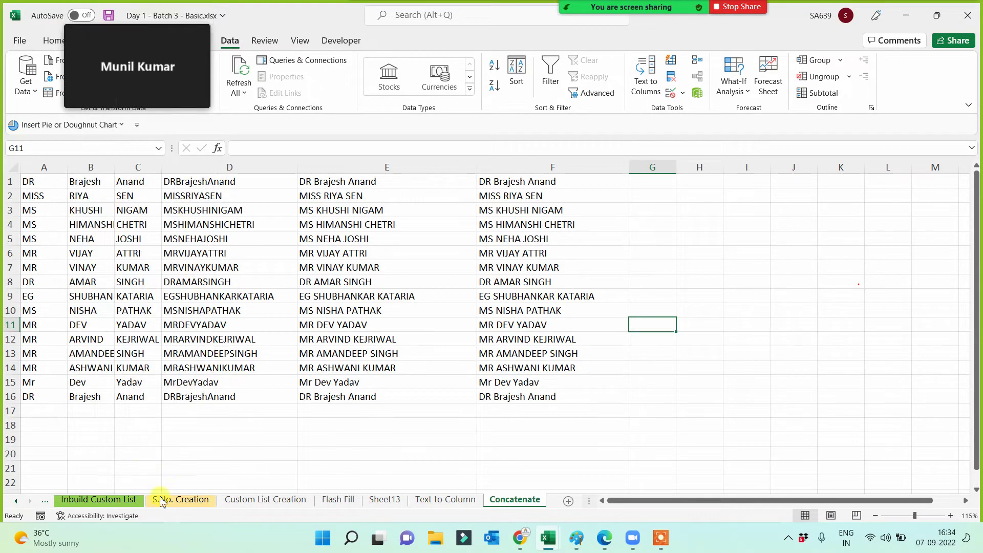
left_click(16, 501)
left_click(16, 501)
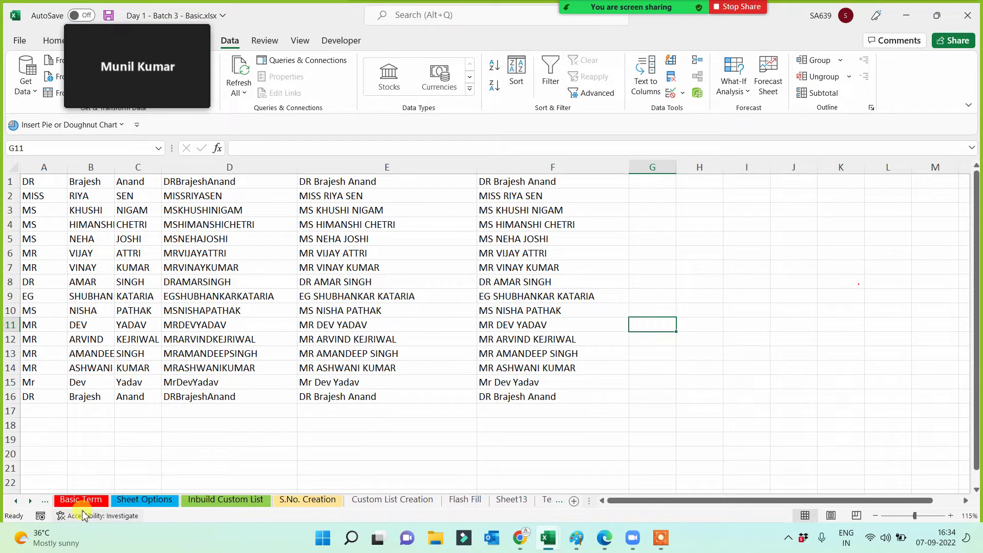
left_click(81, 500)
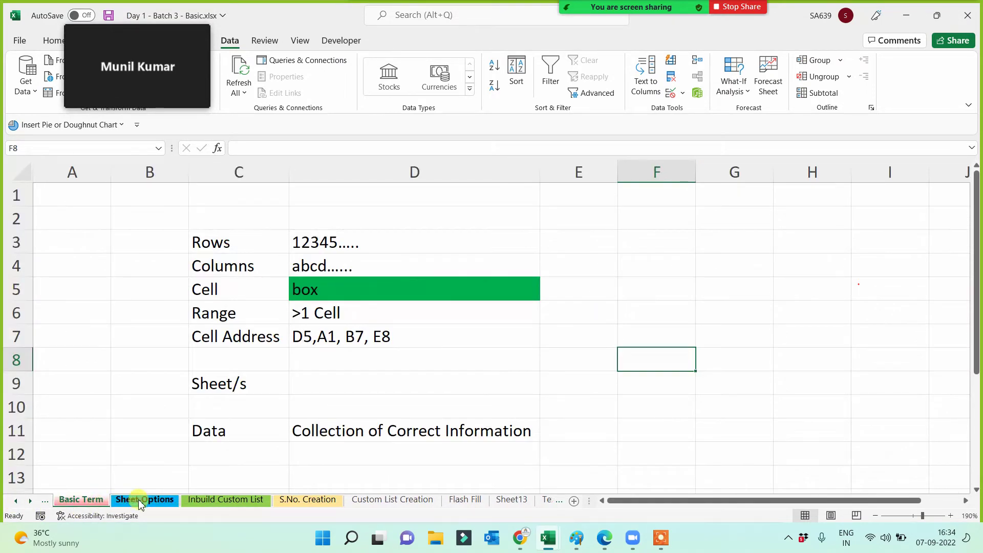
left_click(144, 500)
left_click(245, 502)
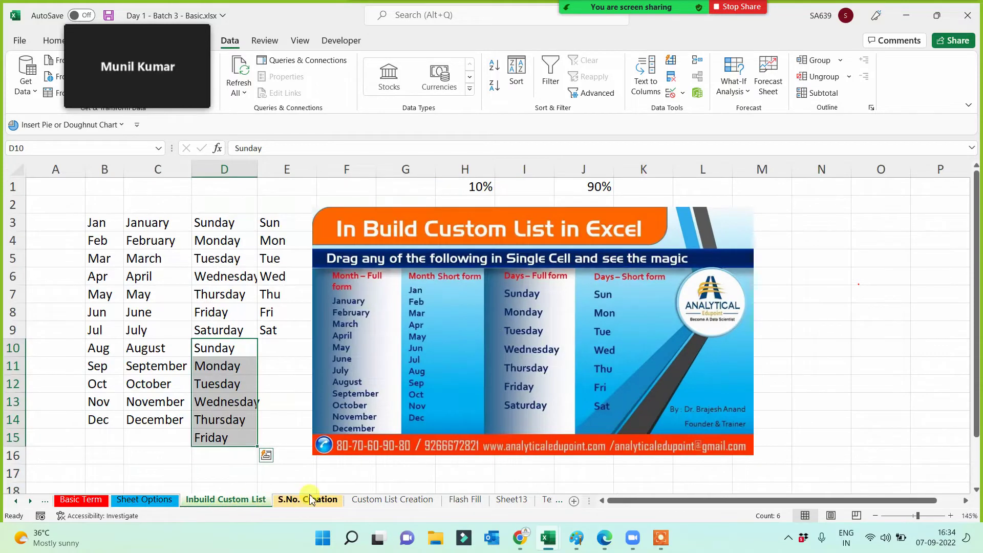
left_click(309, 501)
- Continue through Custom List Creation, Flash Fill, Sheet13 and Text to Column to the Concatenate sheet
left_click(384, 501)
left_click(465, 506)
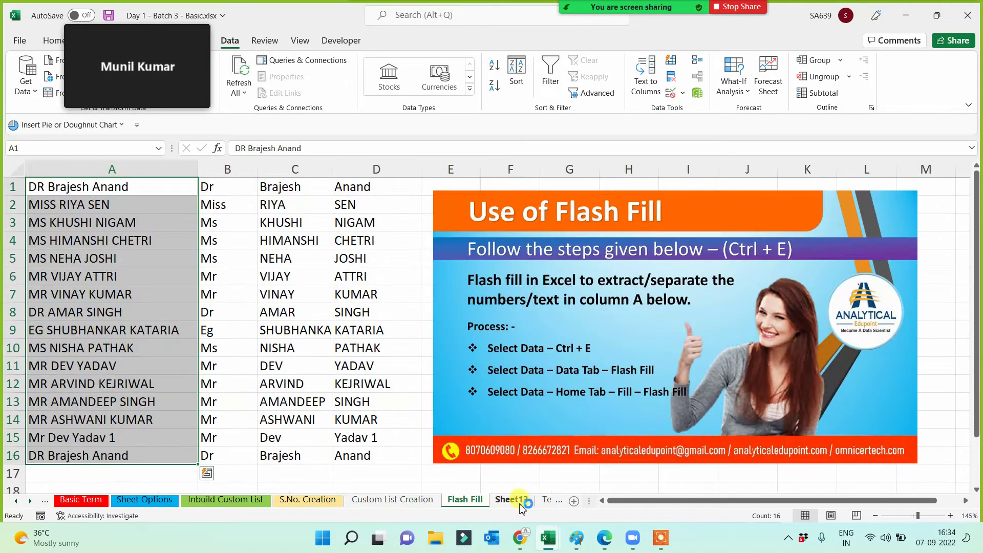
left_click(520, 506)
left_click(547, 500)
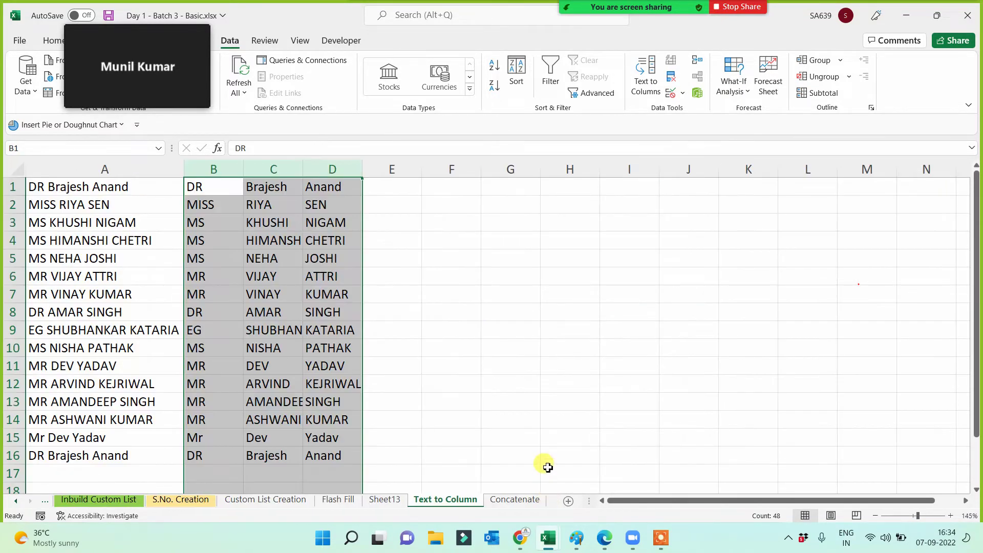
left_click(514, 501)
left_click(379, 425)
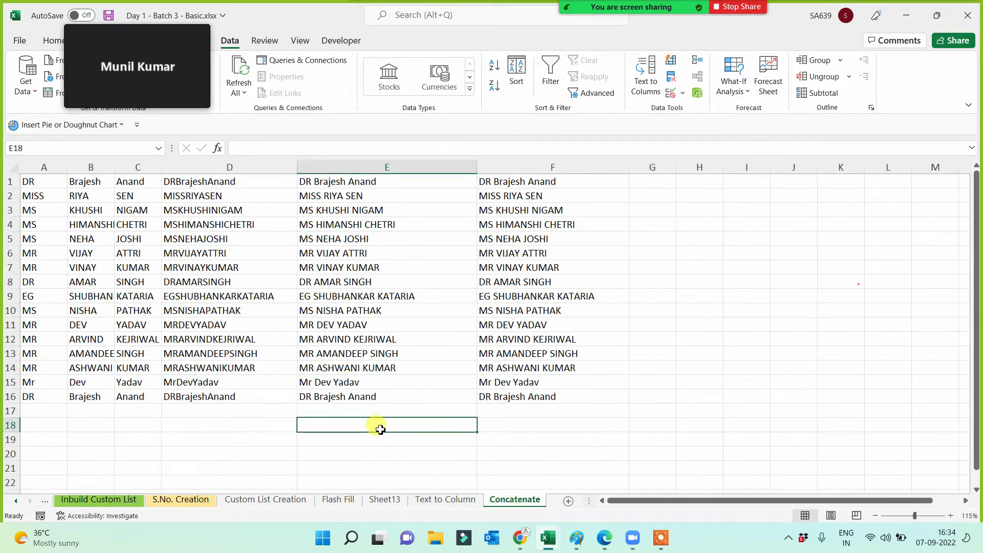
- Add a new sheet after Concatenate and rename it Hyperlink
left_click(569, 502)
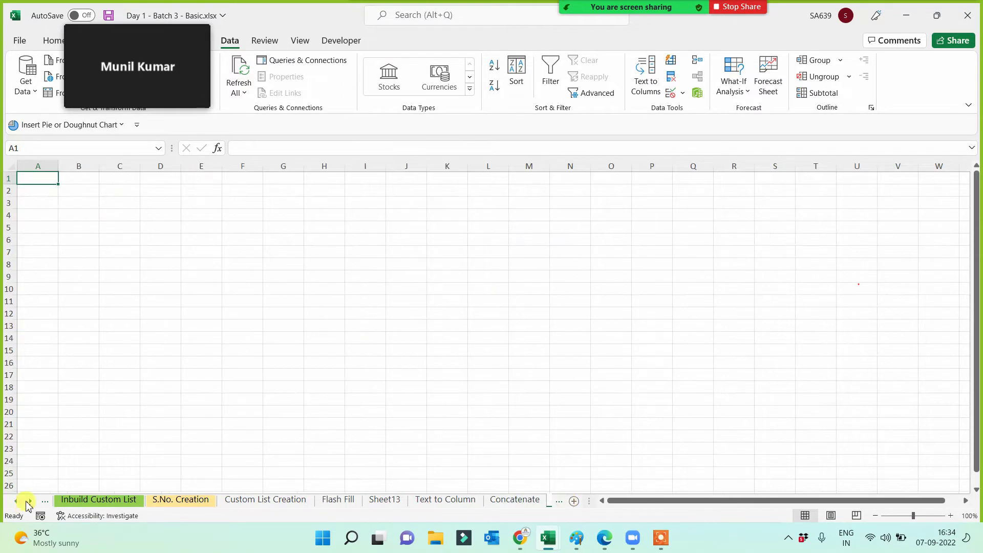
left_click(31, 501)
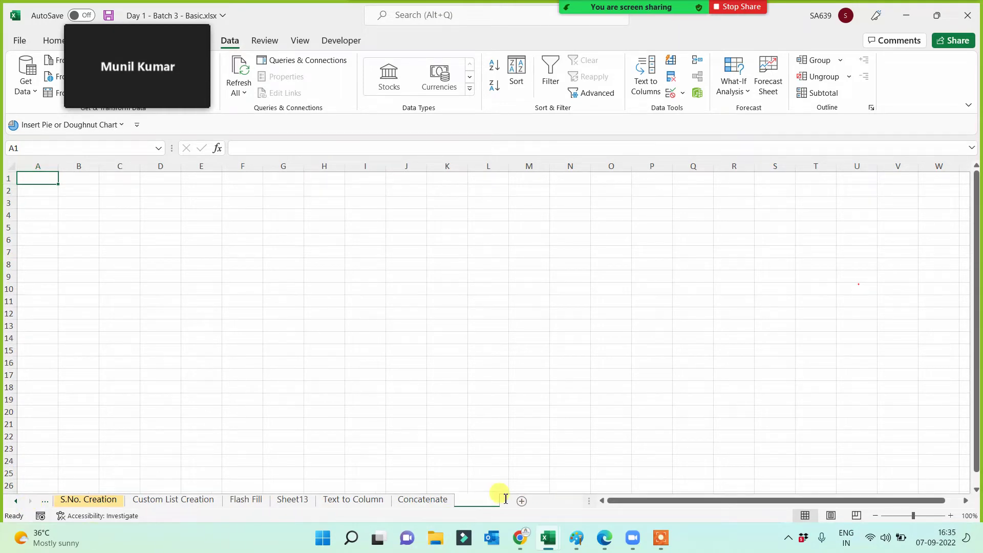
double_click(479, 500)
type("Hyperlink")
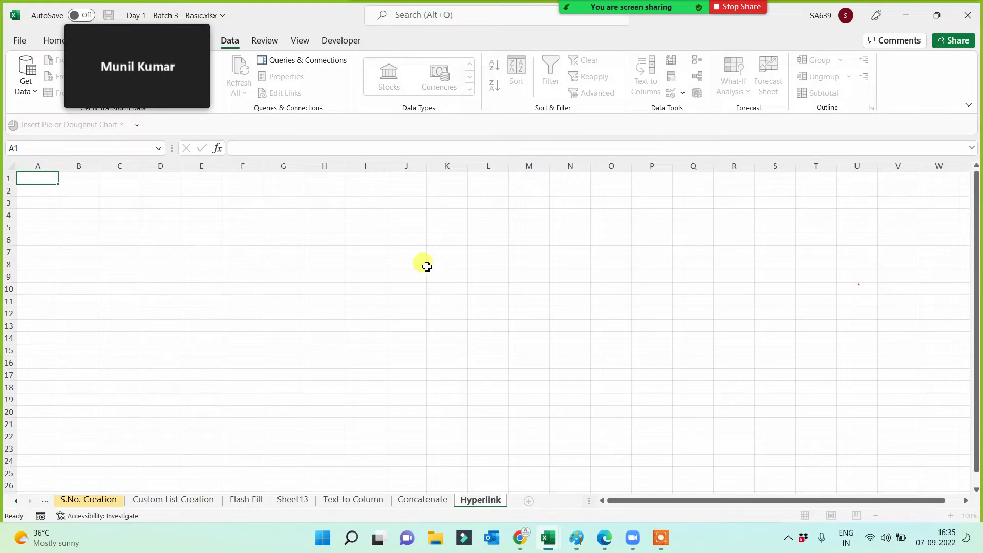
left_click(412, 263)
left_click(341, 266)
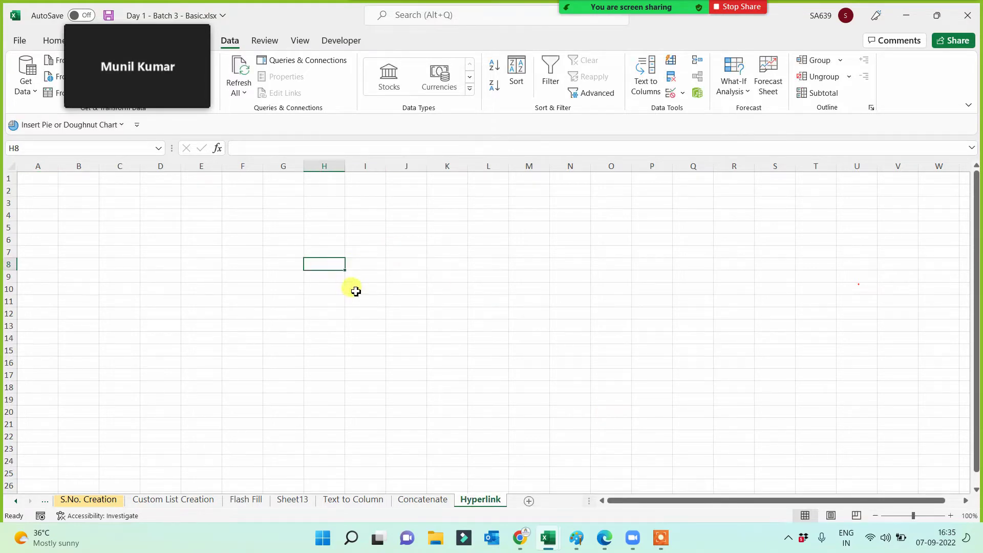
left_click(109, 18)
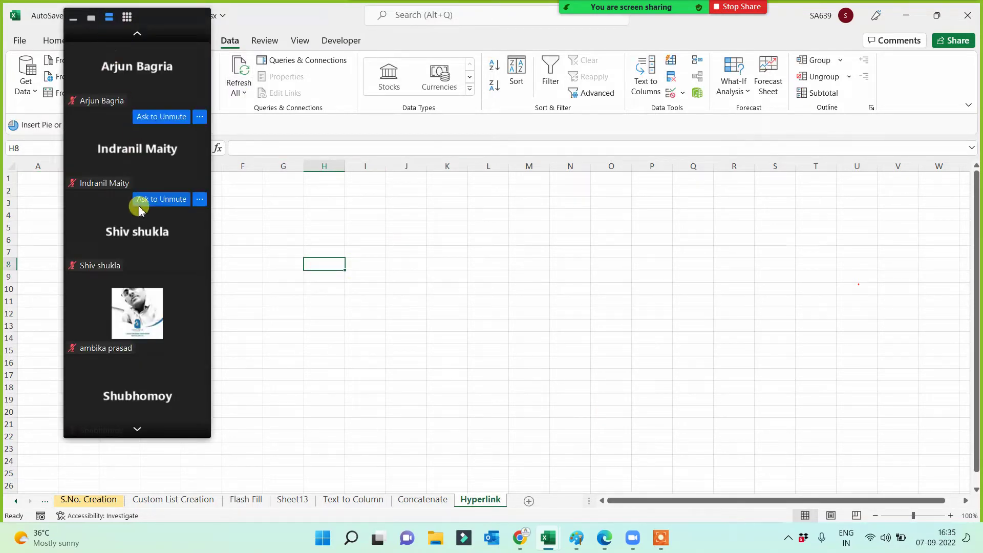
left_click(135, 32)
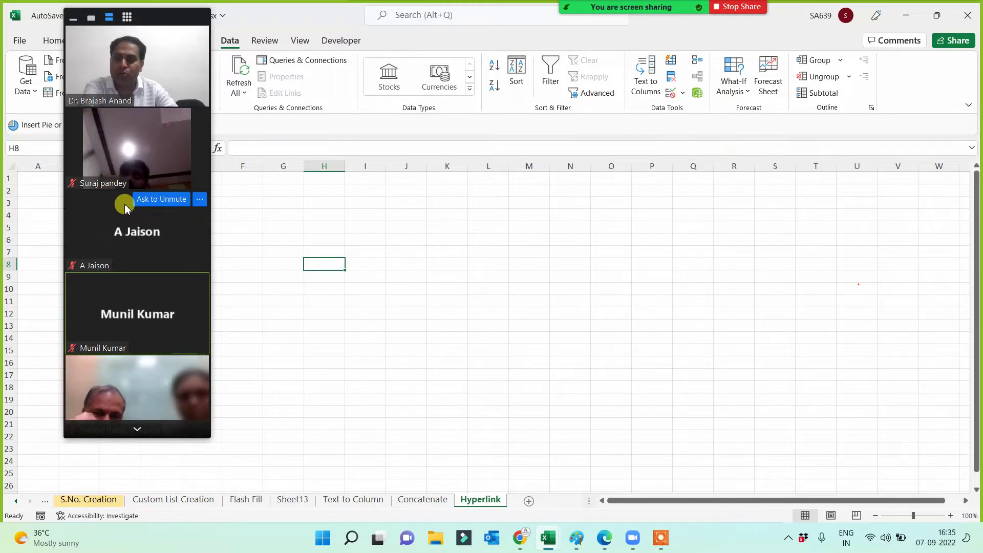
left_click(138, 430)
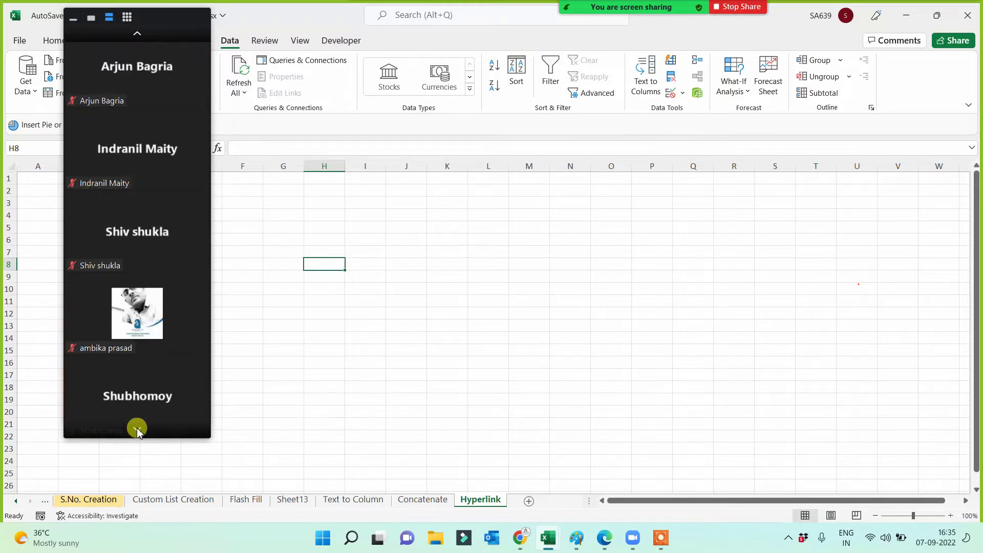
left_click(138, 430)
left_click(138, 430)
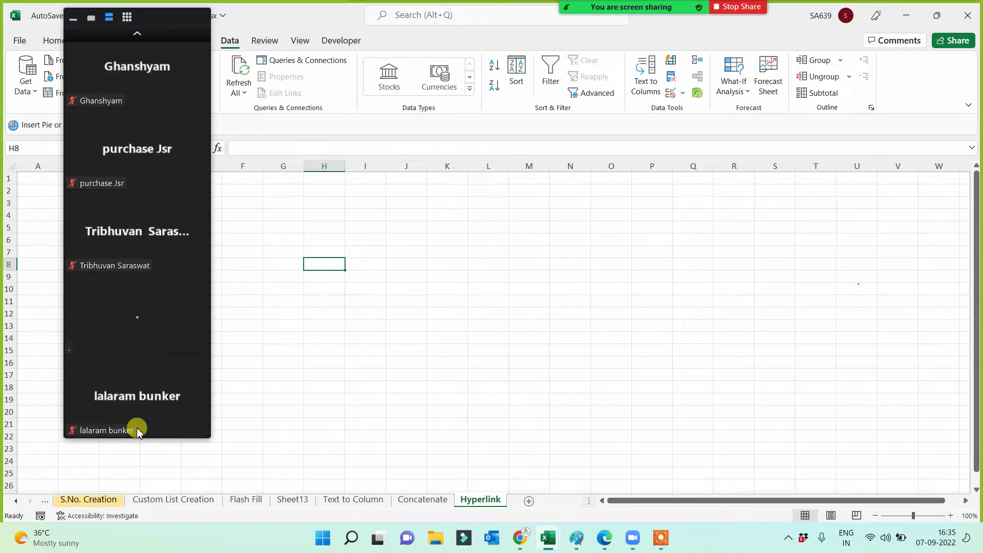
left_click(136, 35)
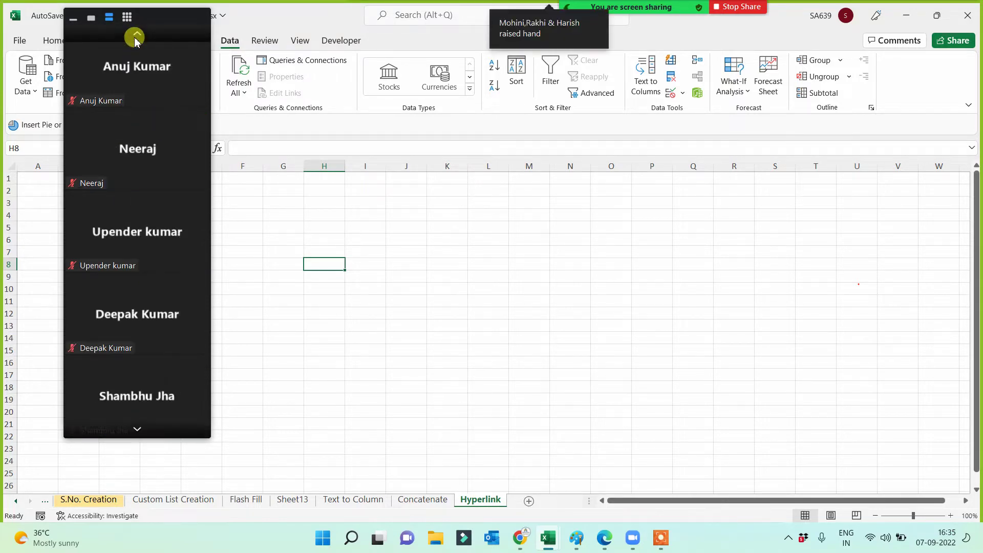
left_click(137, 35)
left_click(137, 34)
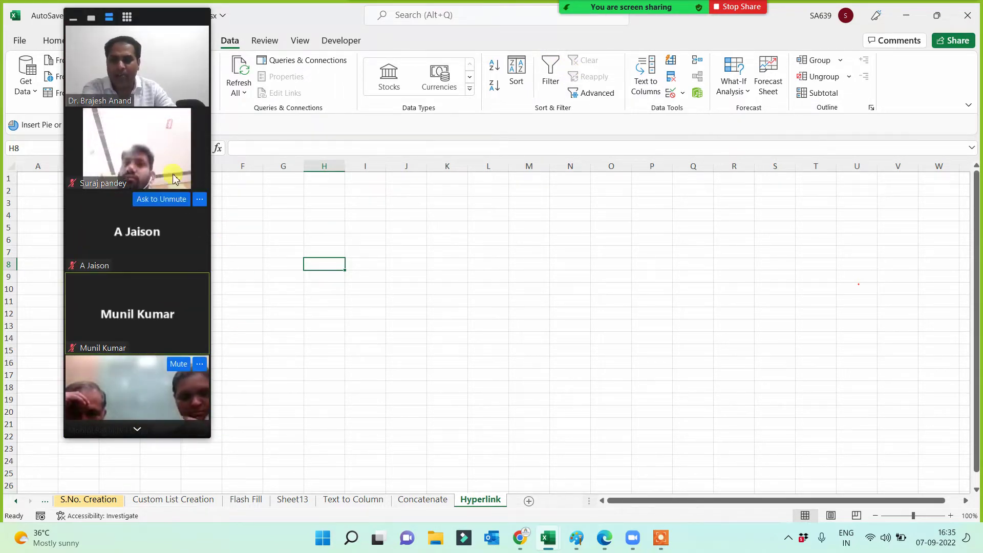
left_click(94, 20)
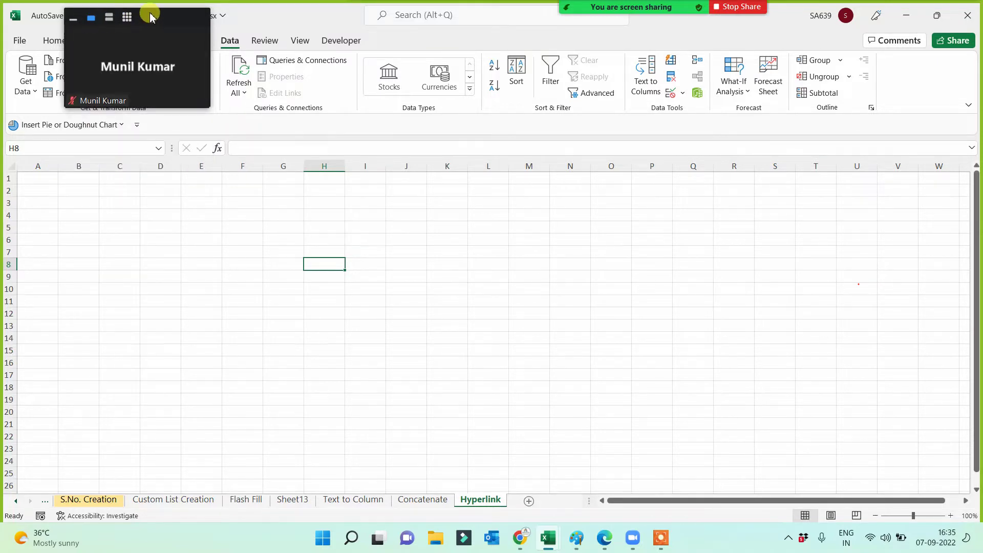
left_click_drag(149, 16, 553, 7)
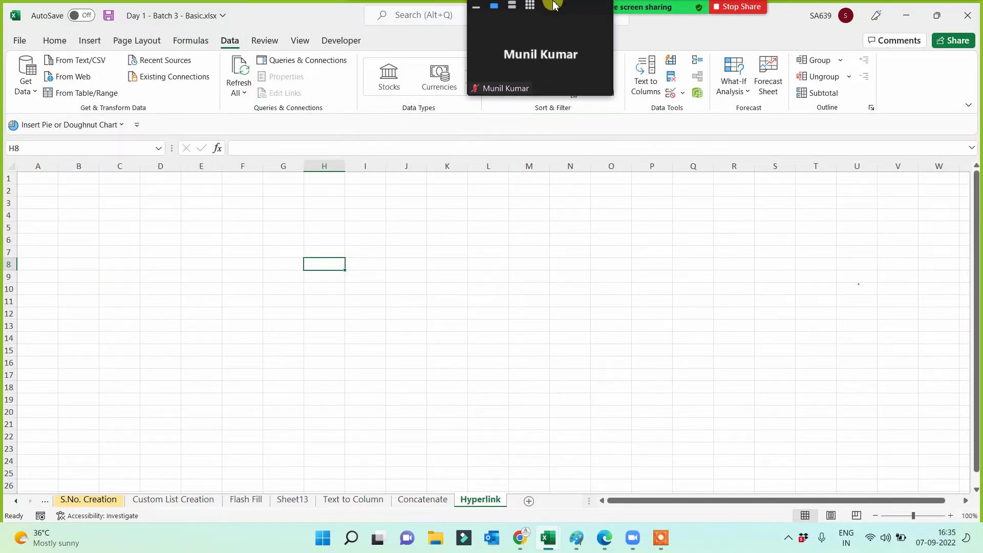
left_click(475, 6)
left_click(405, 239)
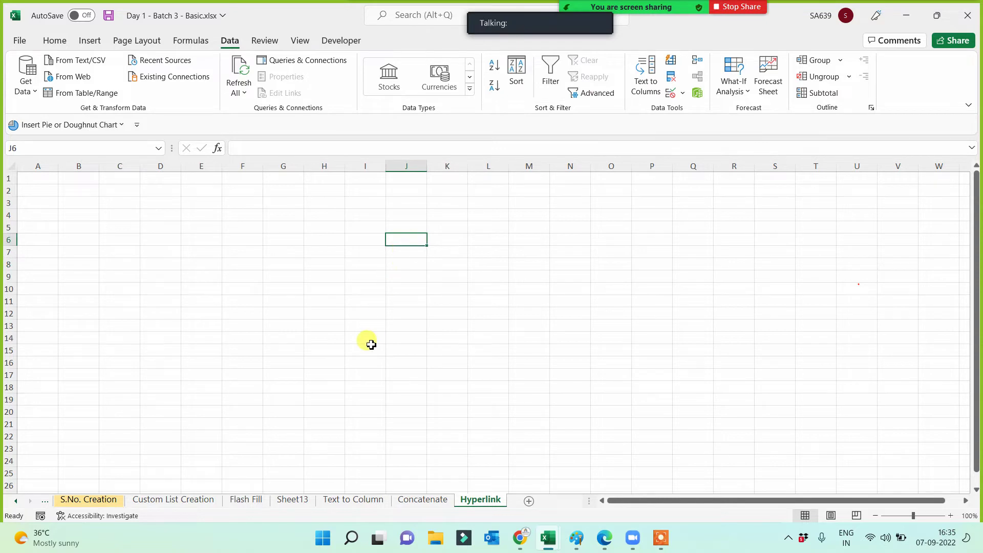
- Enter the first heading, '1. link b/w two sheets', in E3
scroll(352, 343, "up", 4)
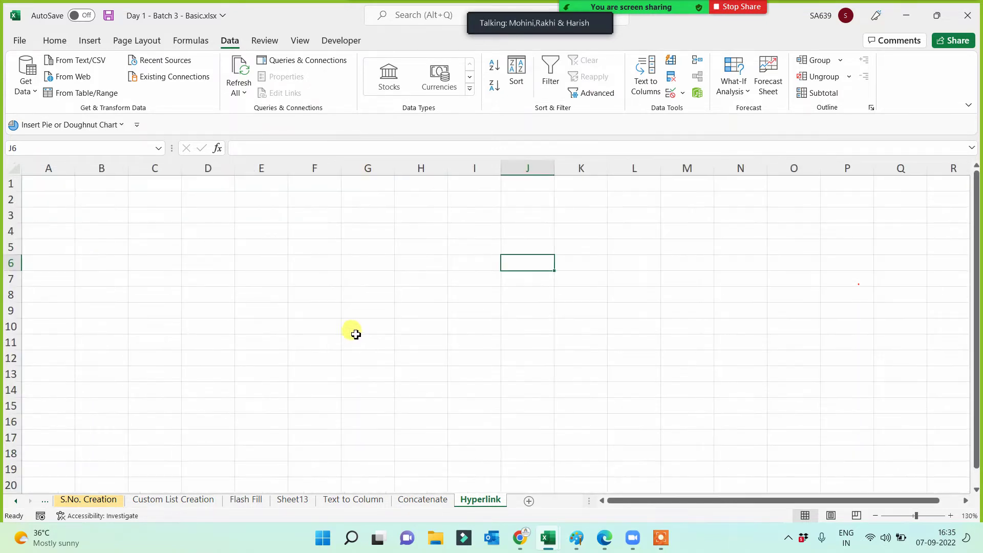
left_click(358, 313)
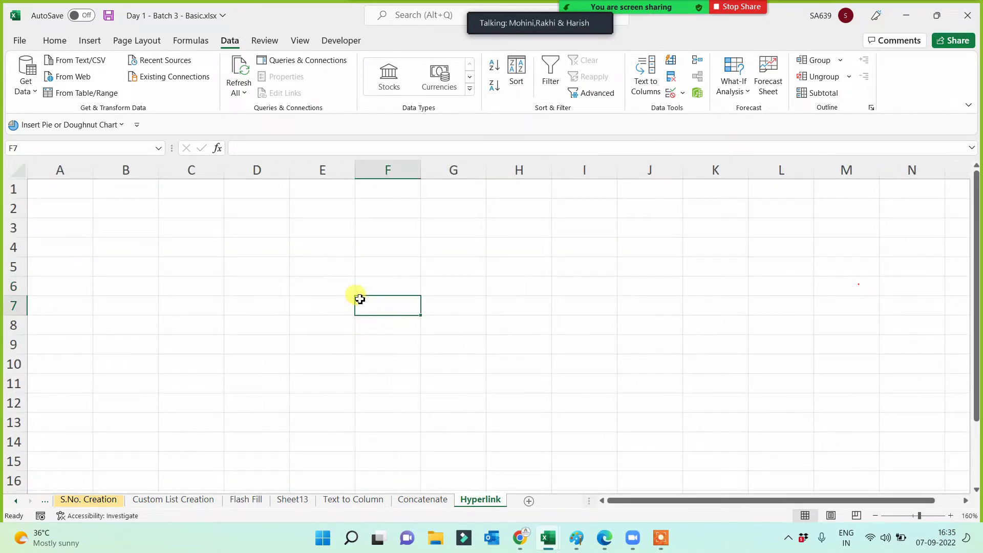
left_click(363, 248)
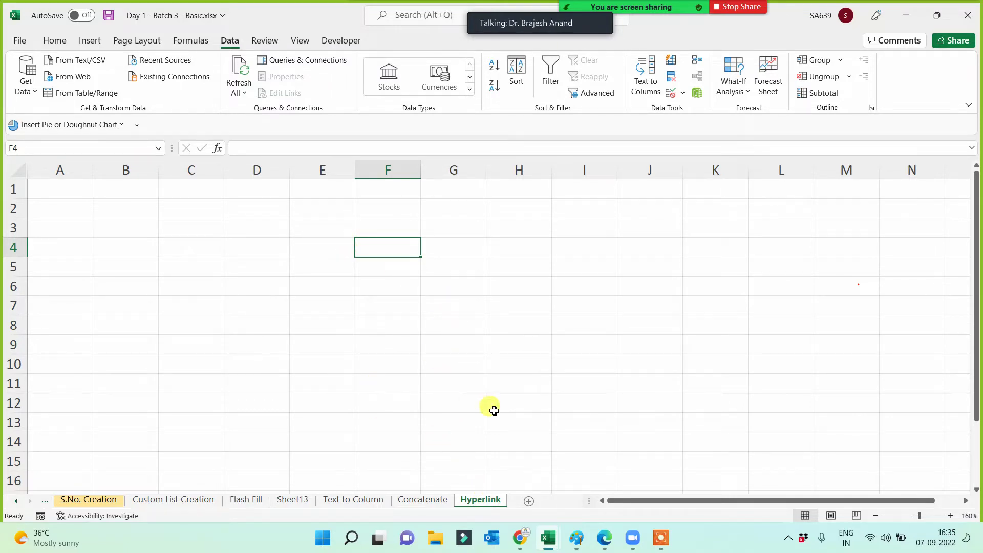
left_click(308, 223)
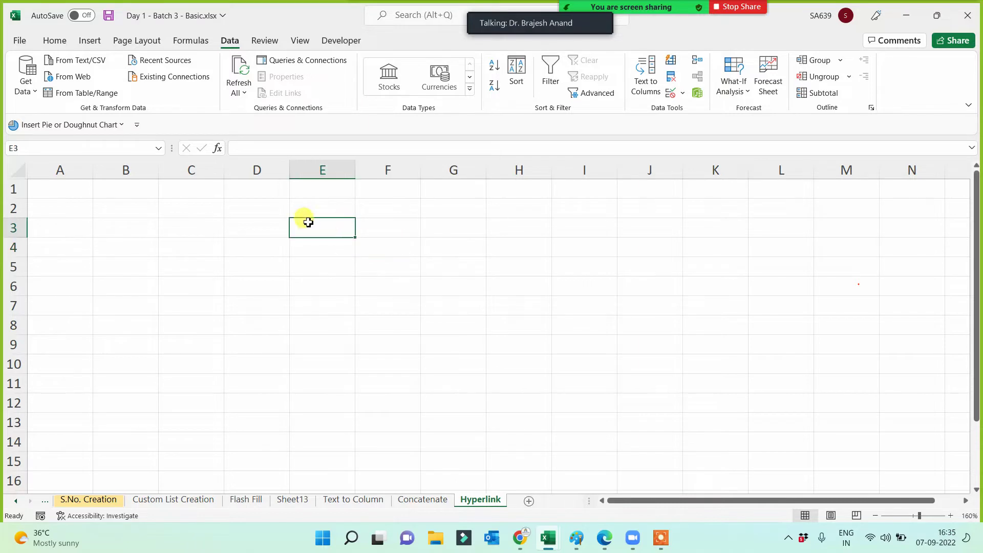
key("Up")
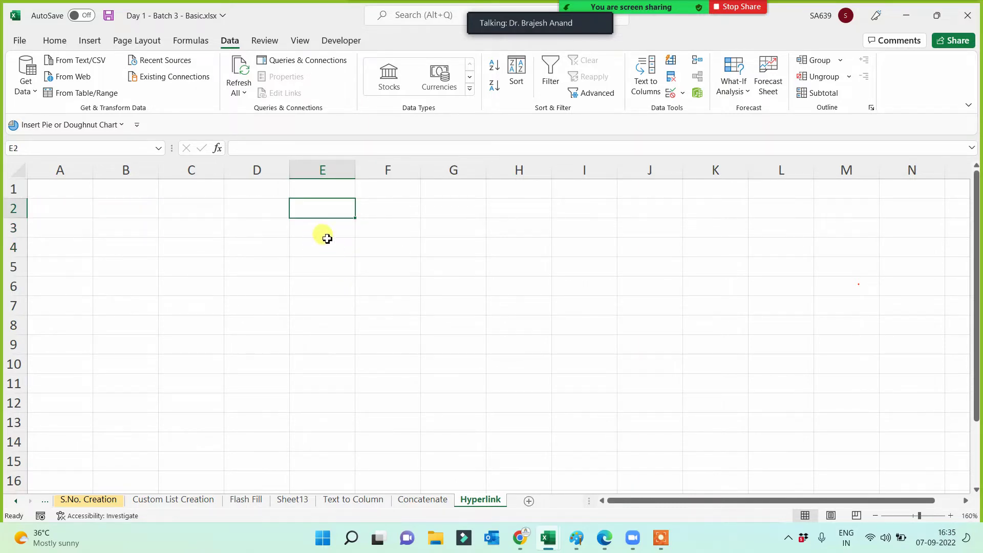
key("Down")
type("1")
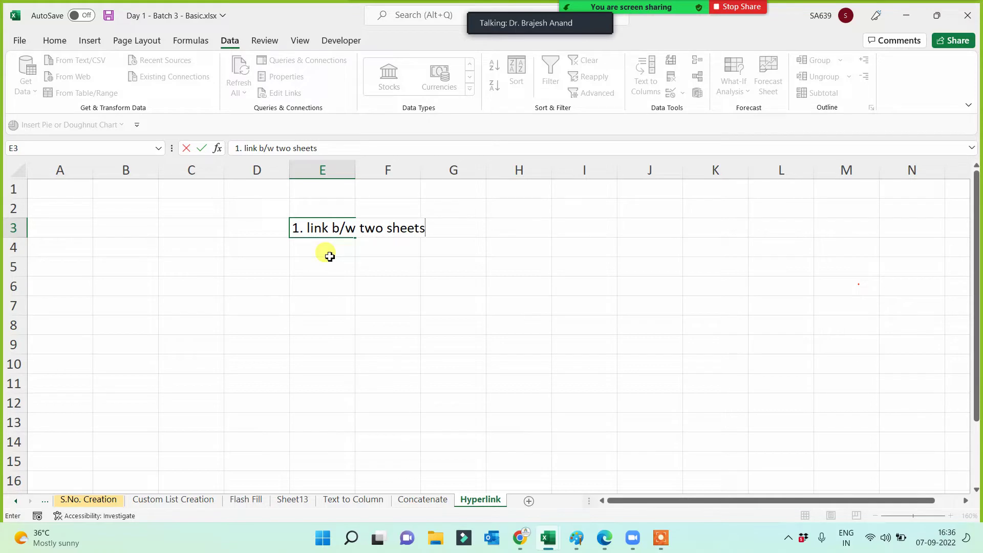
left_click(330, 258)
- Add 'link b/w two files' in E5 and 'weblink' in E7, then widen column E
type("2. link")
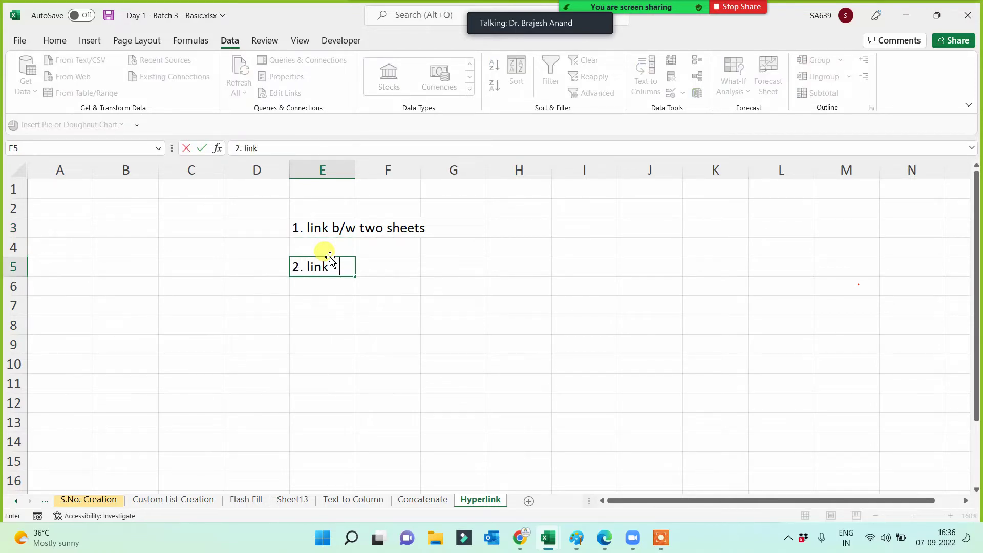
type(" b/w two files")
key("Return")
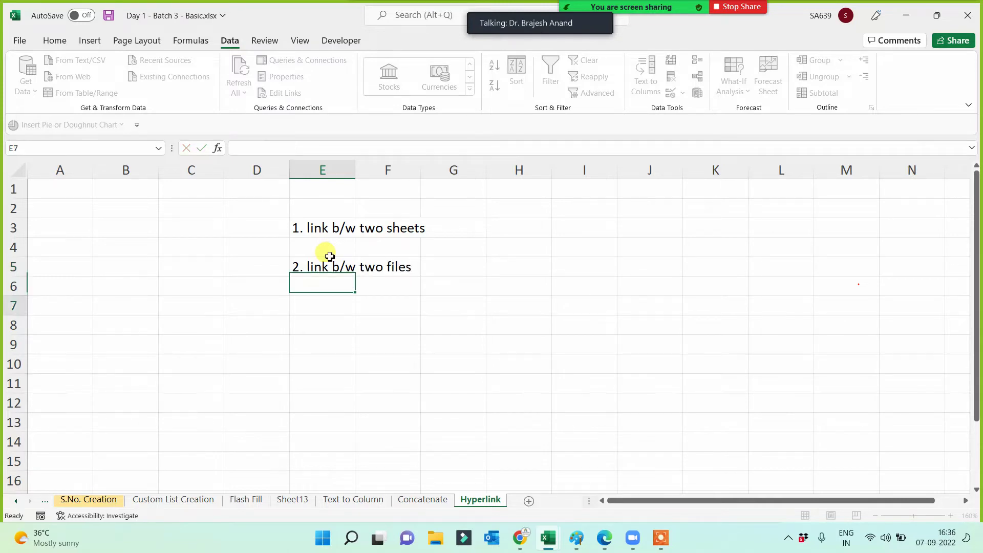
key("Return")
type("3. link b/w")
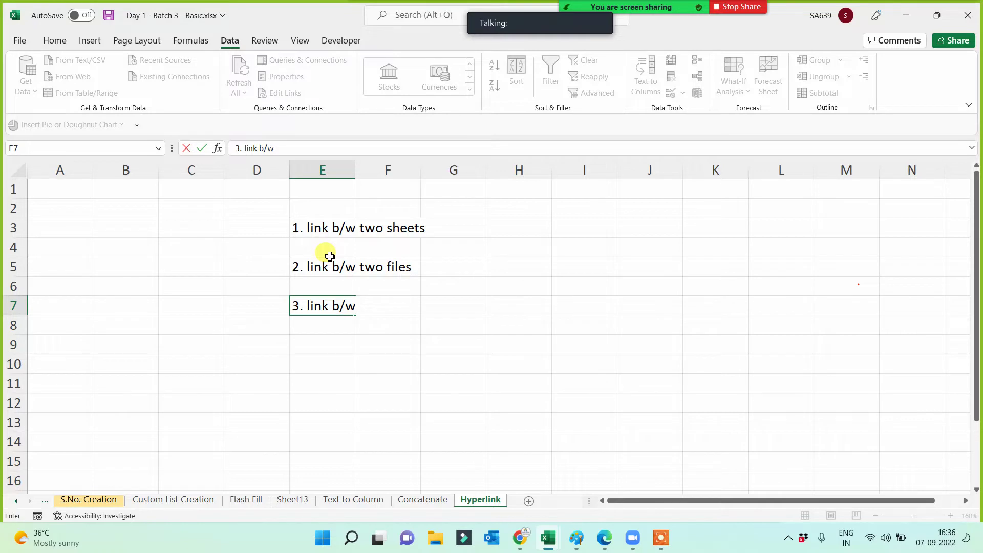
key("BackSpace")
key("BackSpace")
key("BackSpace")
key("BackSpace")
key("BackSpace")
key("BackSpace")
key("BackSpace")
key("BackSpace")
key("BackSpace")
key("BackSpace")
key("BackSpace")
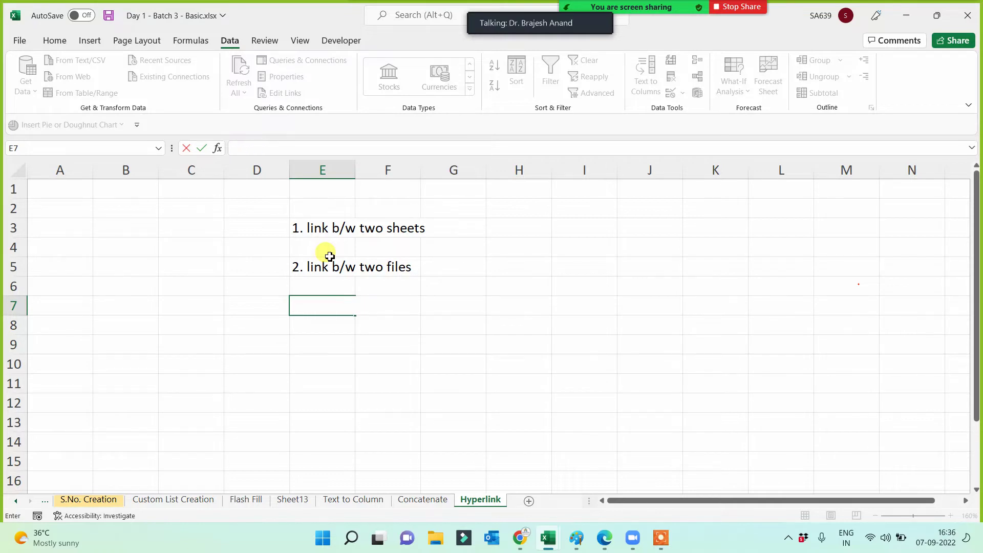
left_click(346, 381)
left_click_drag(356, 170, 435, 165)
left_click(323, 307)
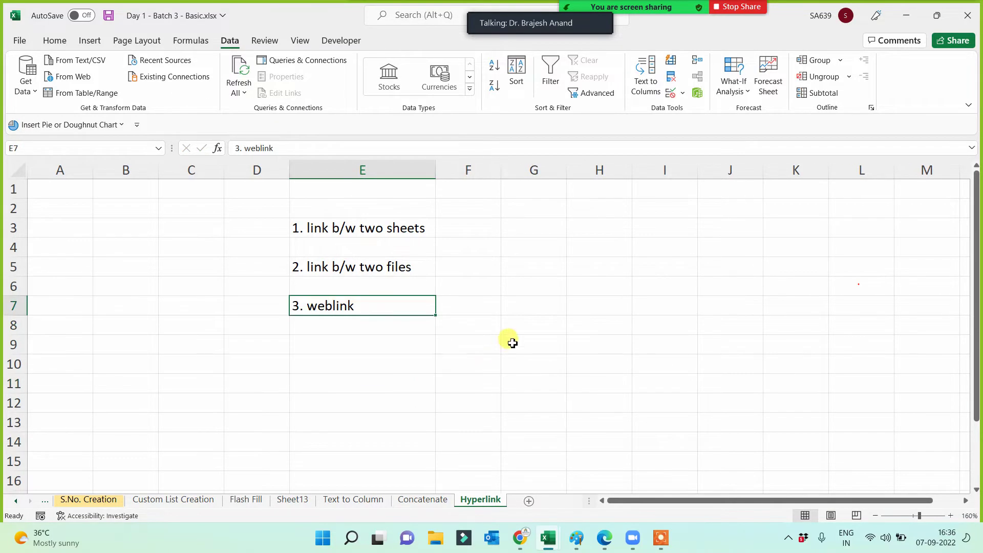
key("Right")
key("Right")
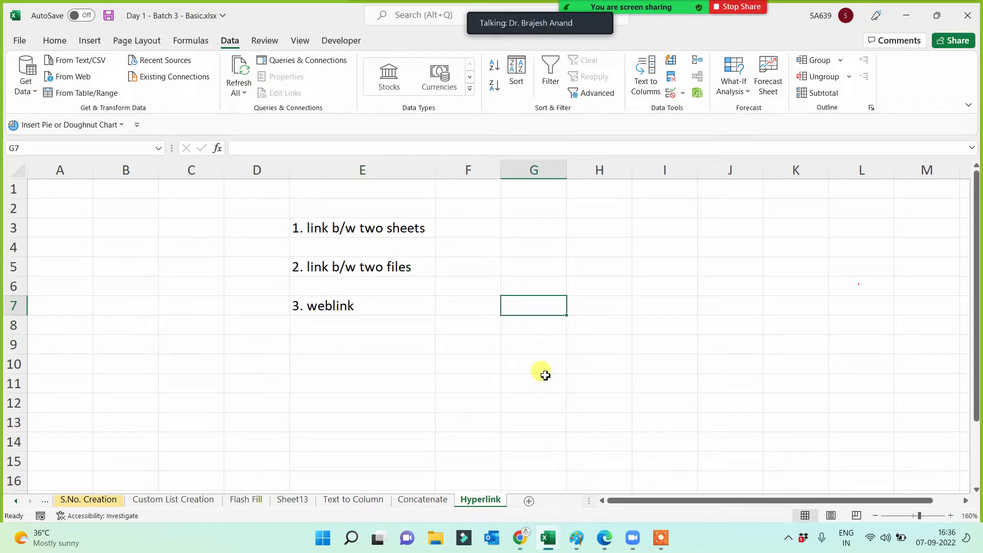
type("www.a")
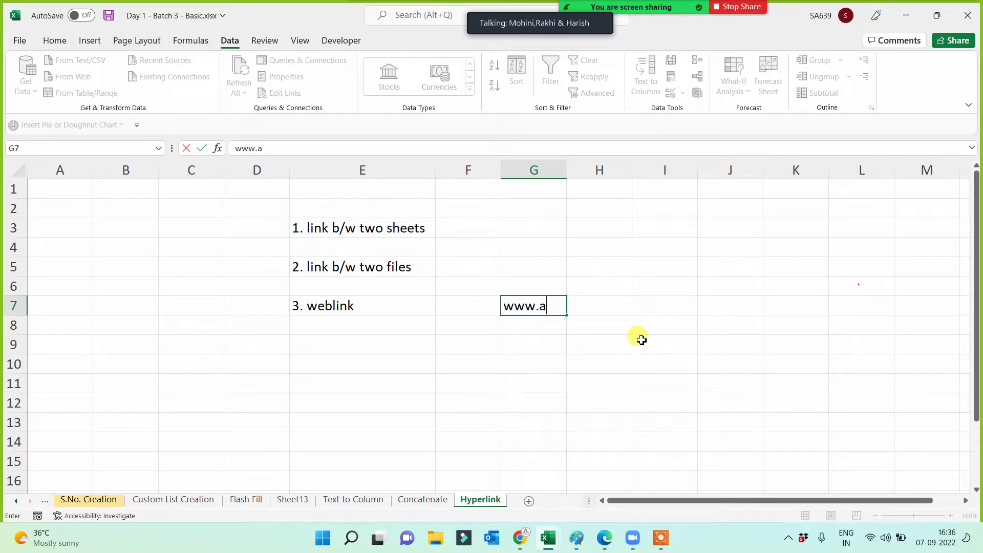
type("shi")
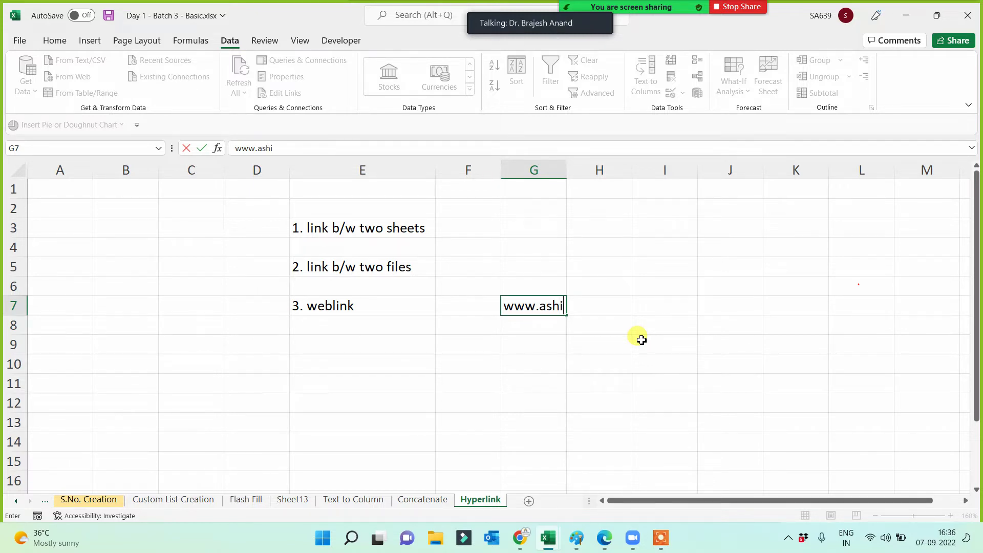
type("anahou")
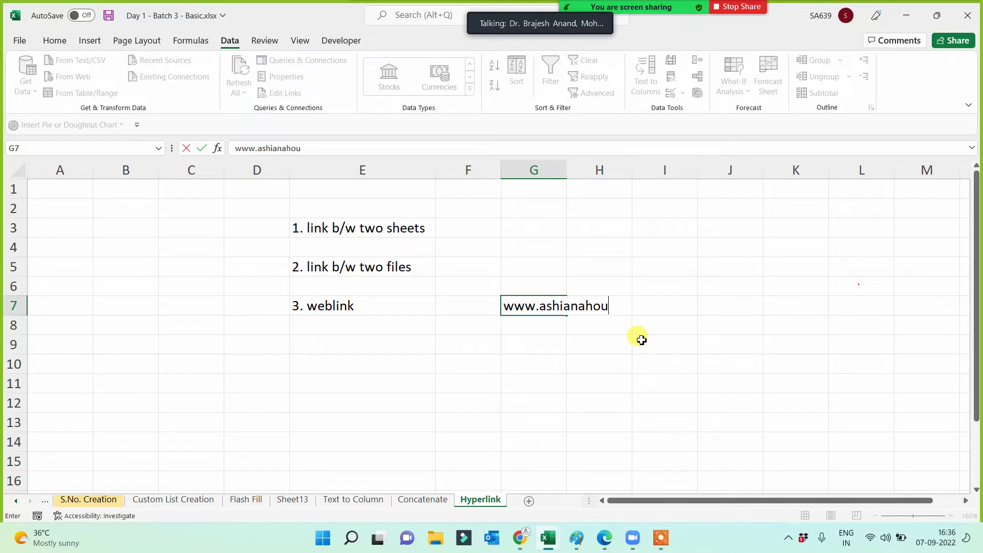
type("sing.com")
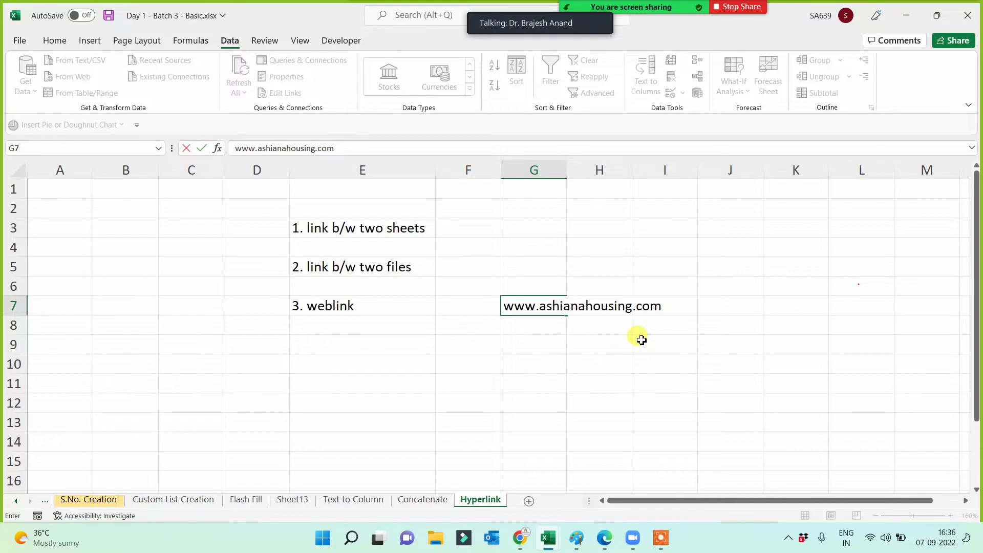
key("Return")
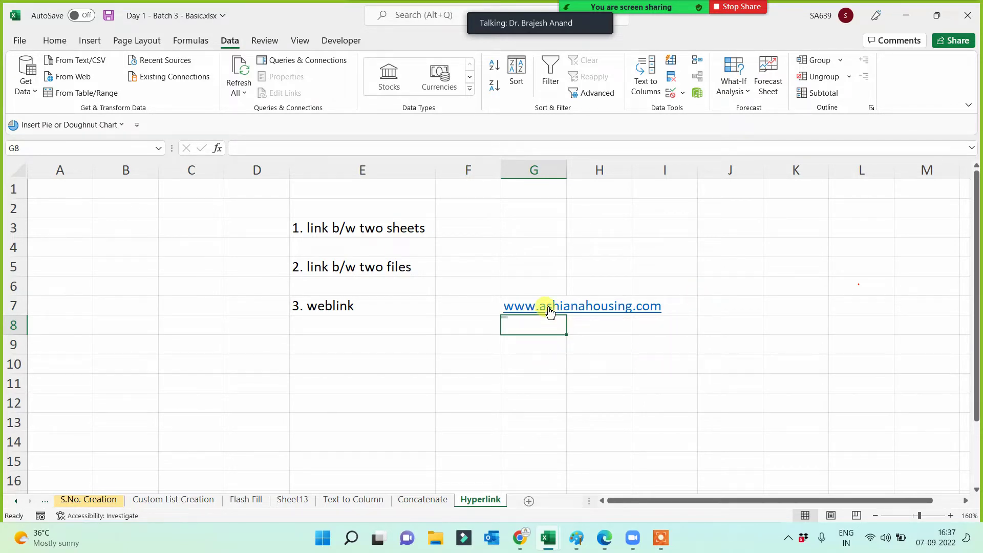
left_click(537, 306)
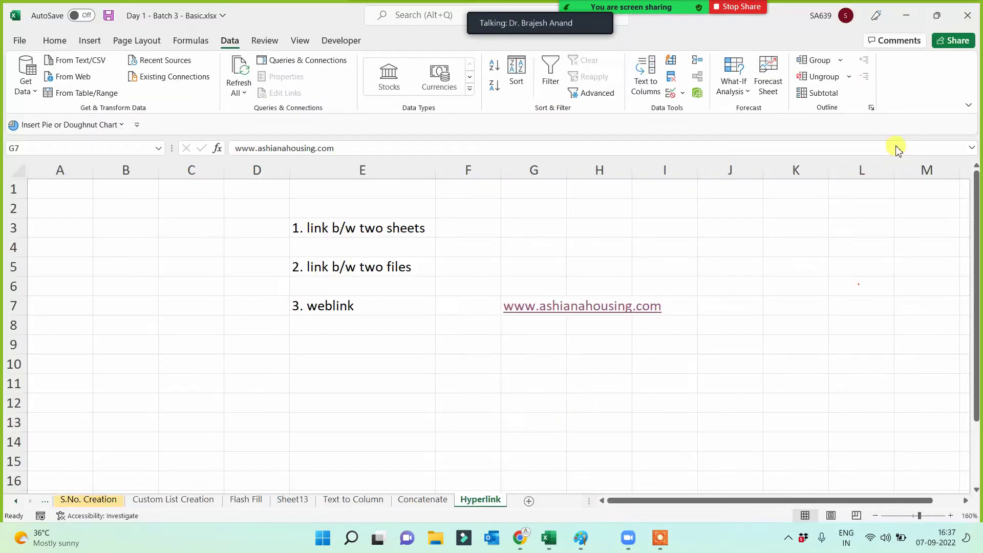
- Close Edge and select G8 back in Excel
left_click(968, 9)
left_click(530, 325)
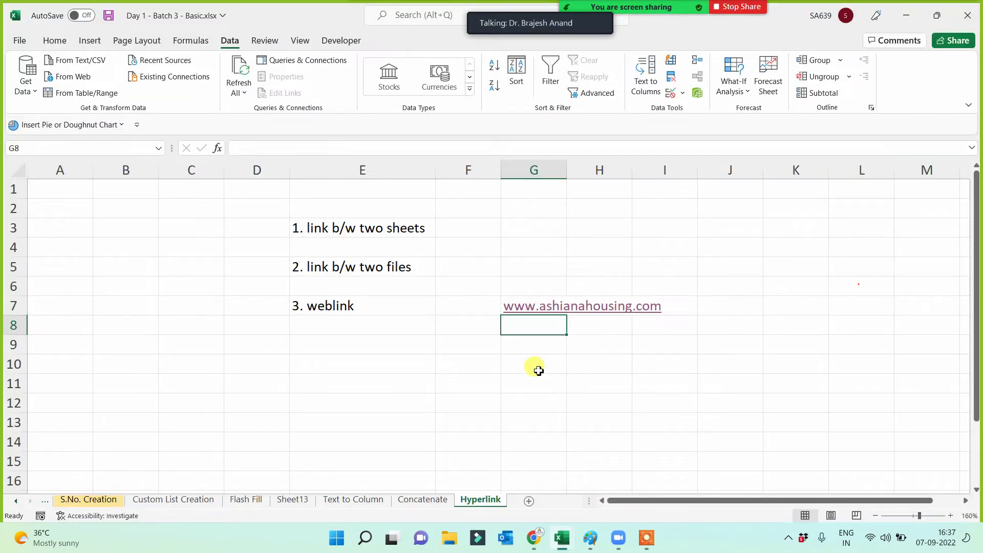
type("www.")
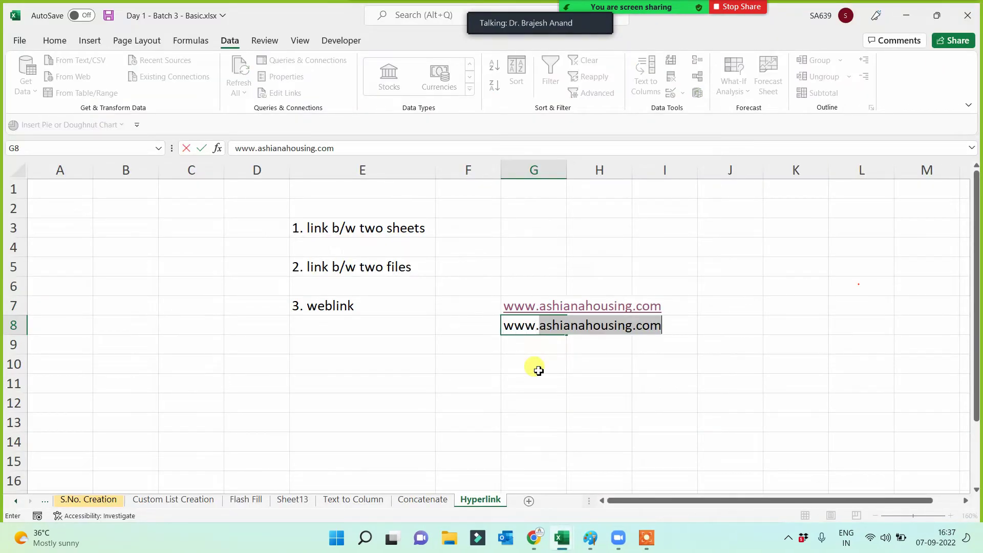
type("analytical")
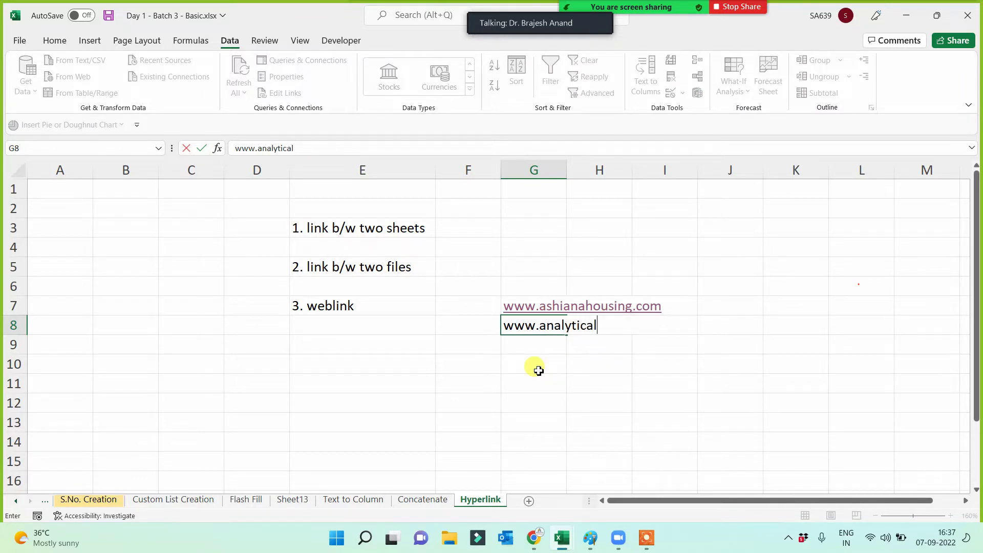
type("edupo")
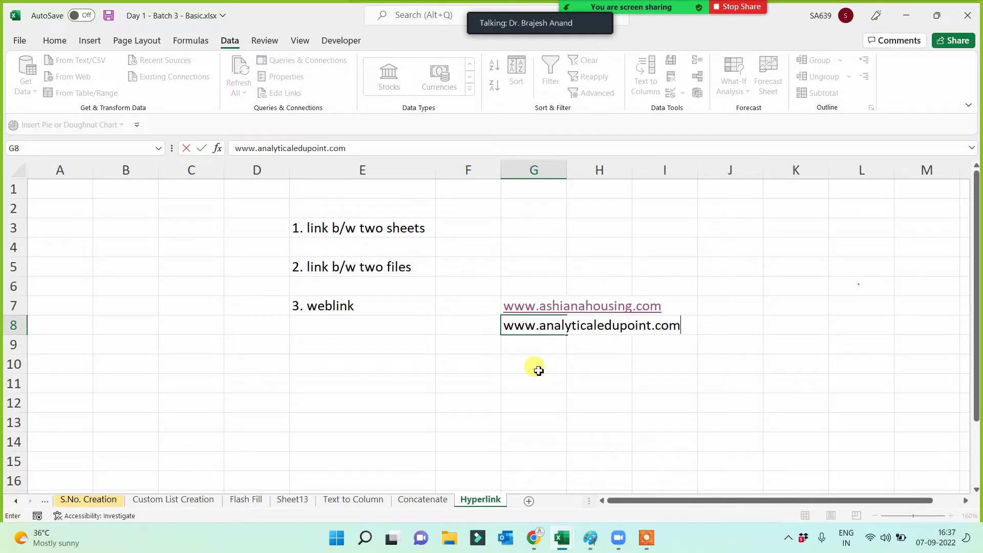
type("int.com")
key("Return")
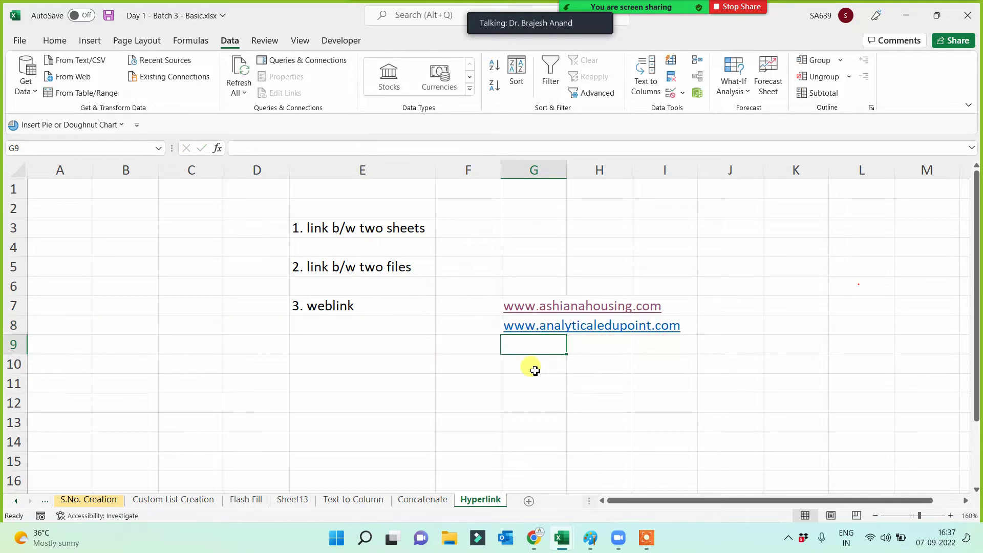
left_click(544, 332)
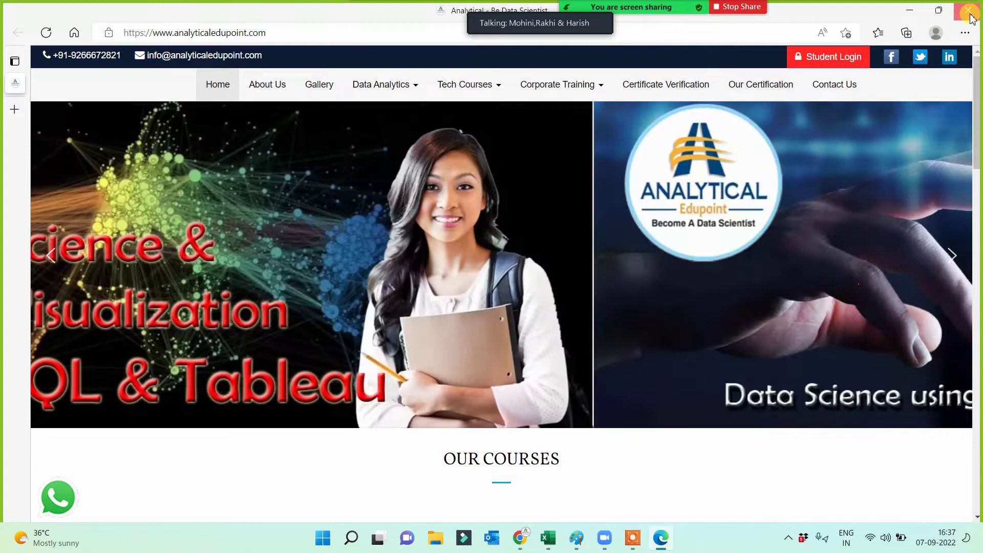
left_click(972, 15)
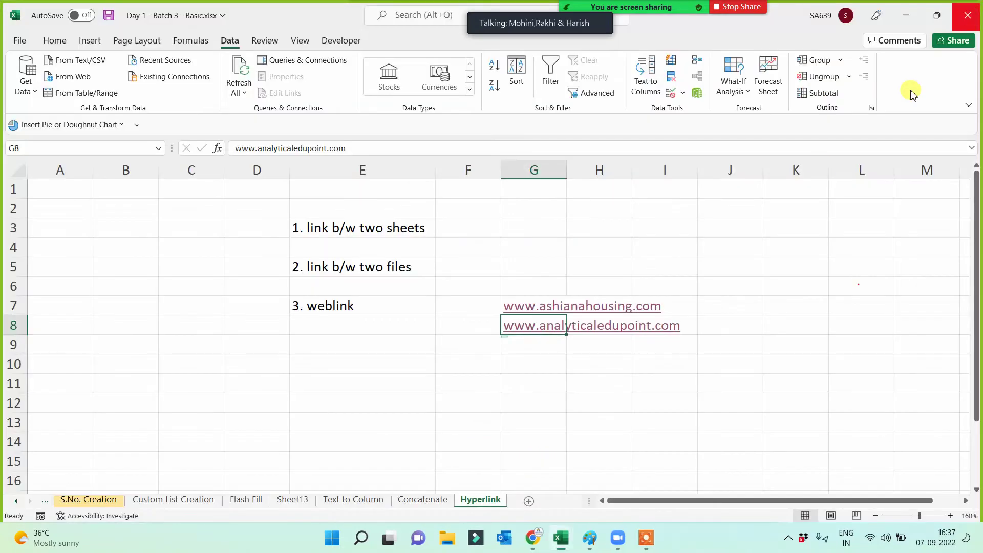
left_click(525, 342)
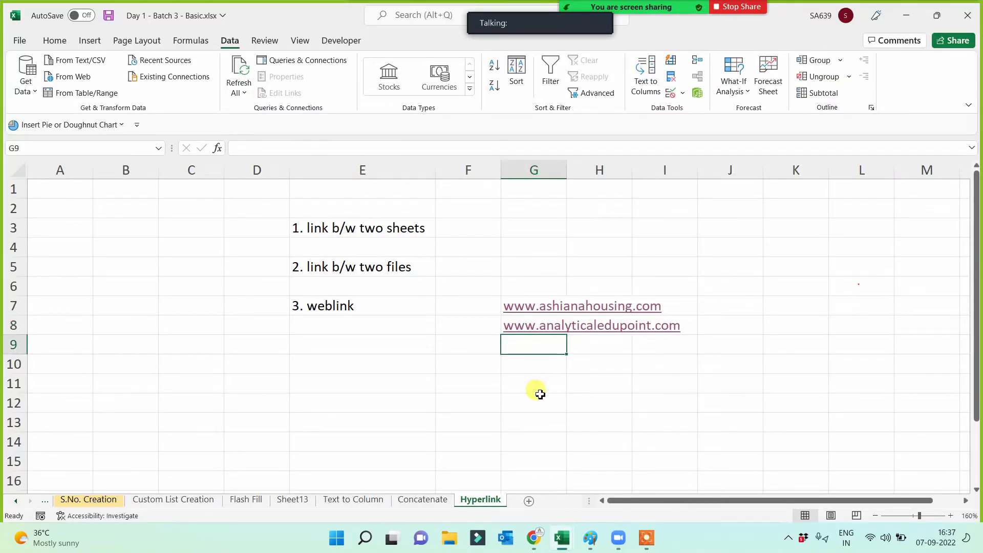
type("www")
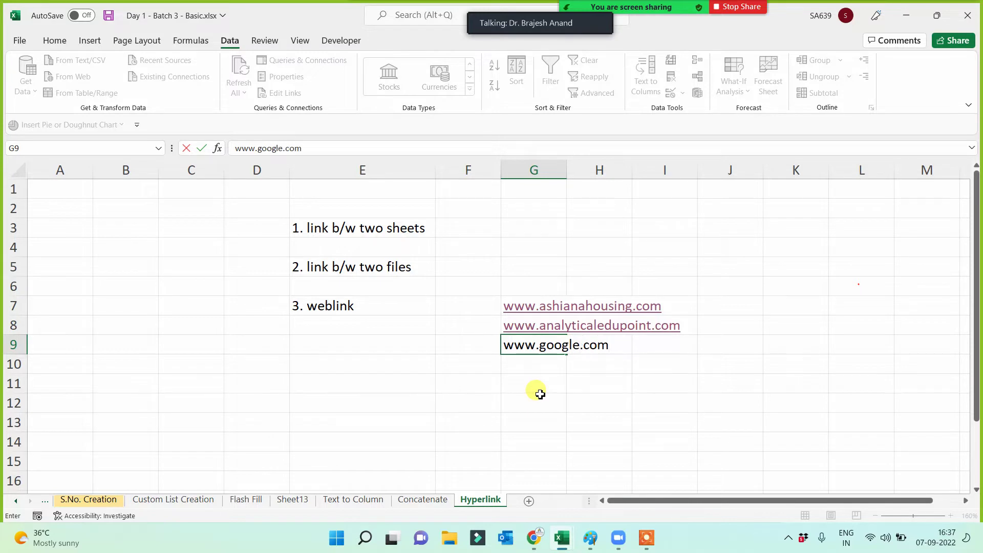
type(".google.com")
left_click(535, 412)
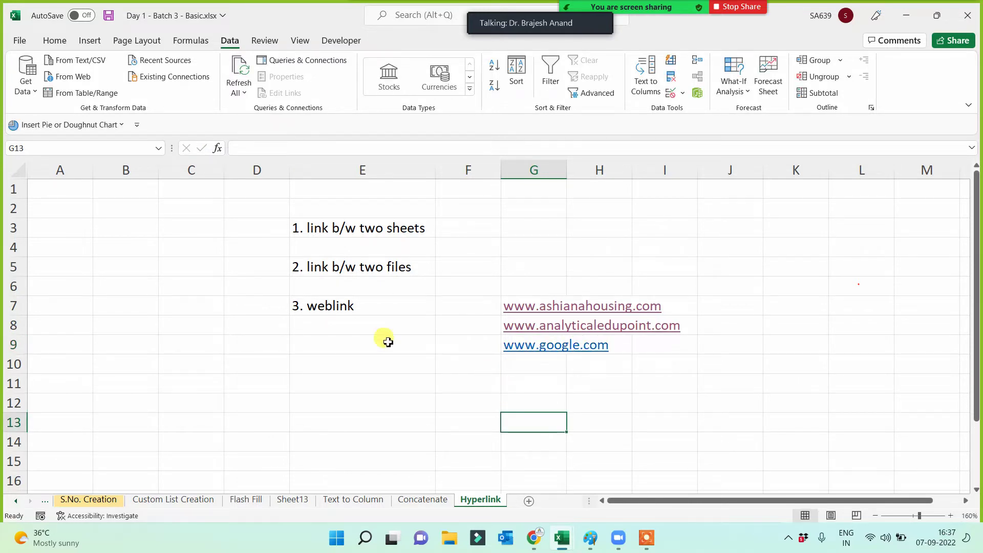
left_click(532, 351)
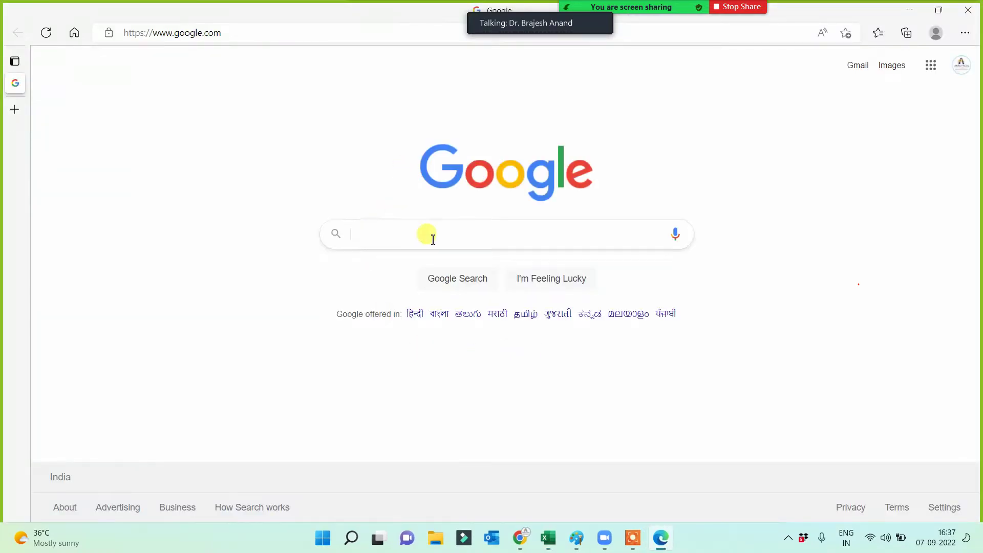
left_click(967, 10)
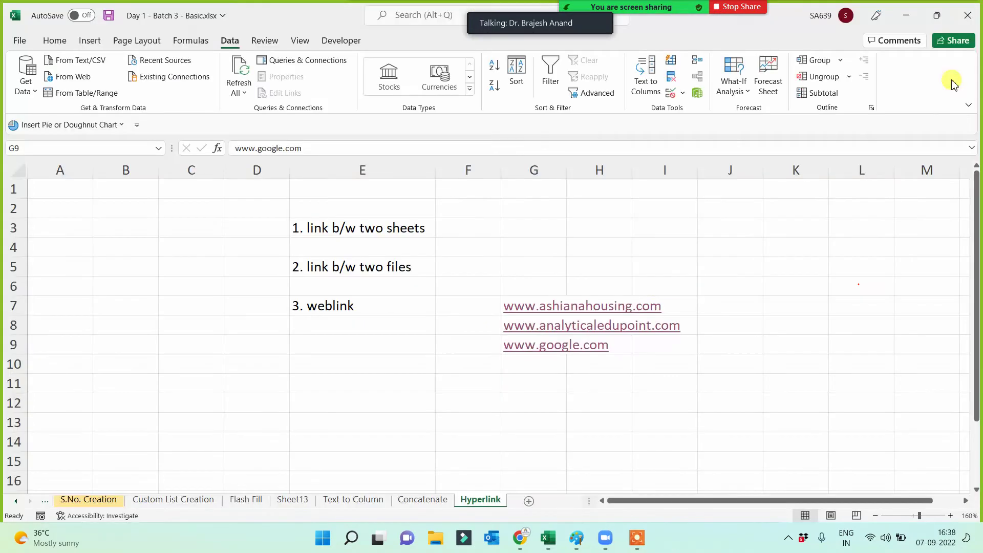
left_click(534, 416)
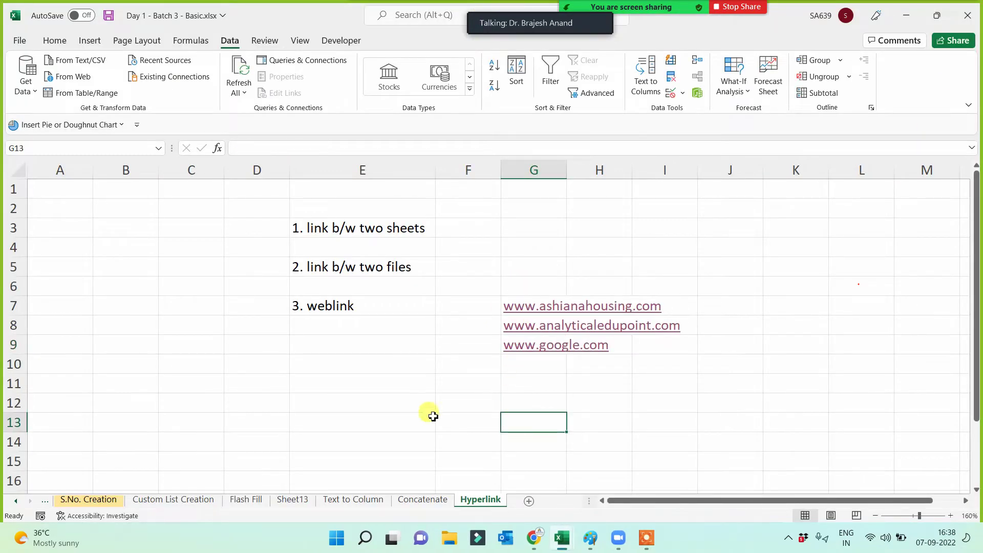
left_click(326, 232)
left_click(324, 310)
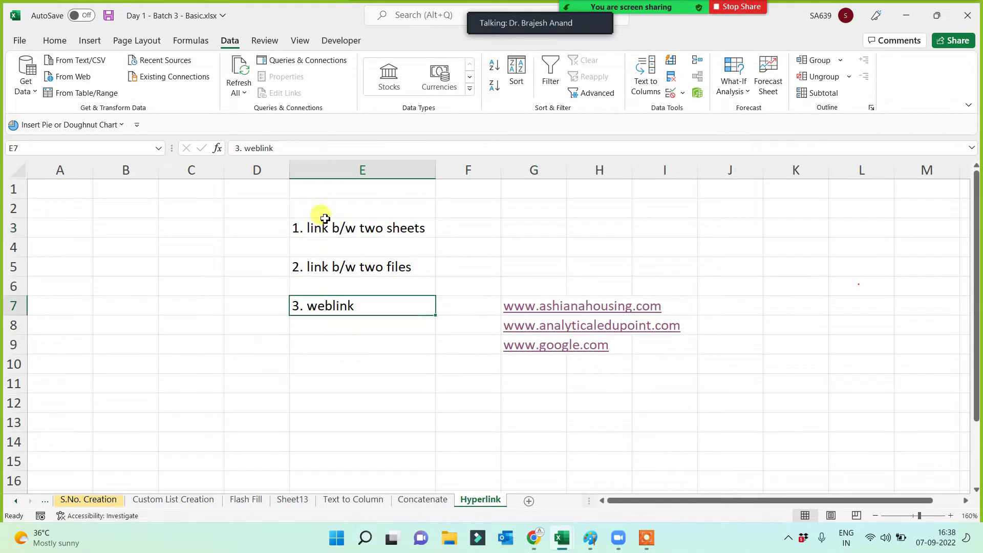
left_click(321, 218)
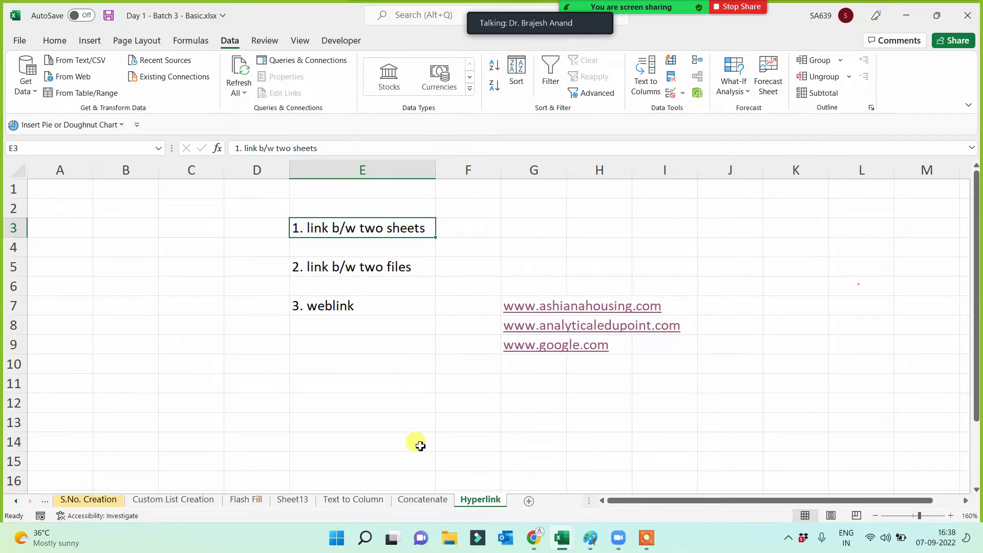
left_click(15, 502)
left_click(15, 502)
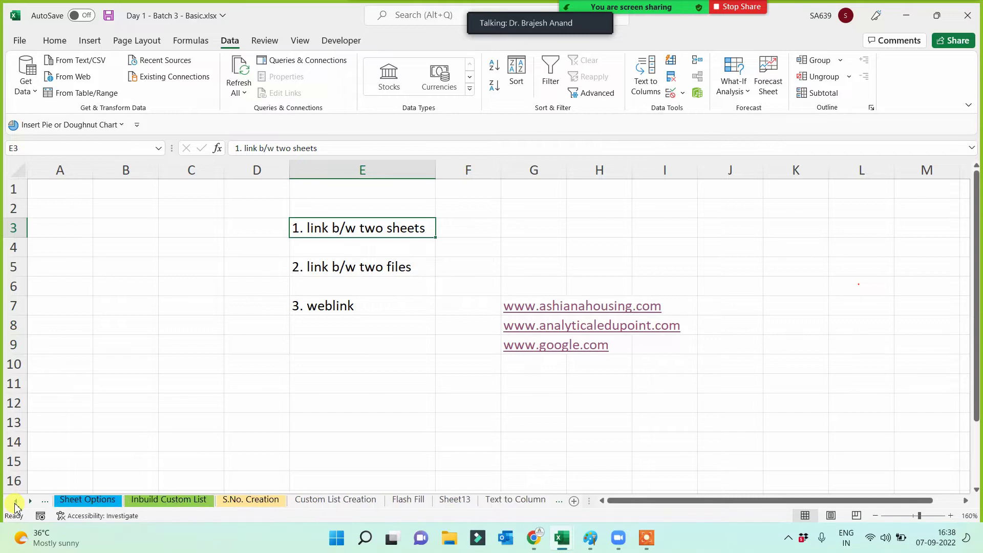
left_click(16, 501)
left_click(15, 502)
left_click(15, 502)
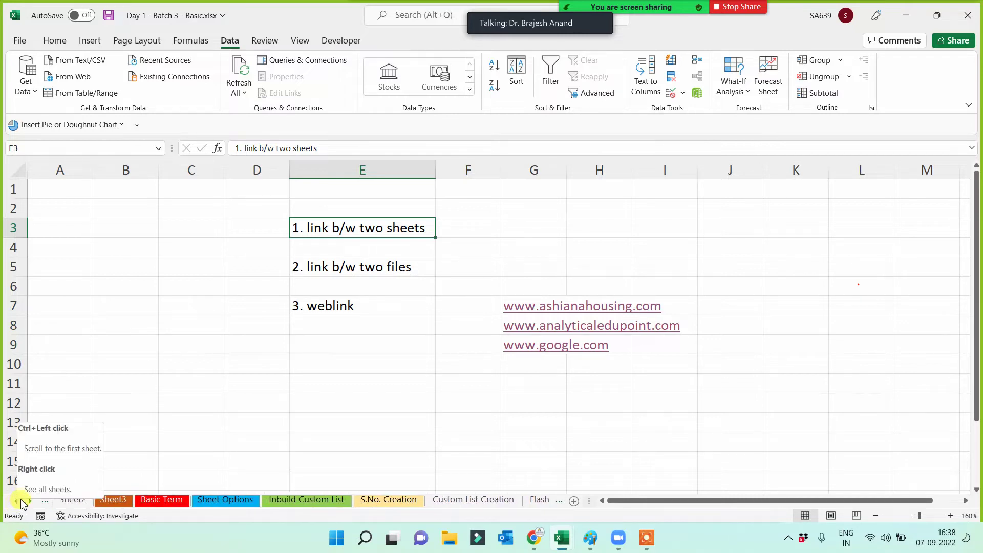
left_click(15, 505)
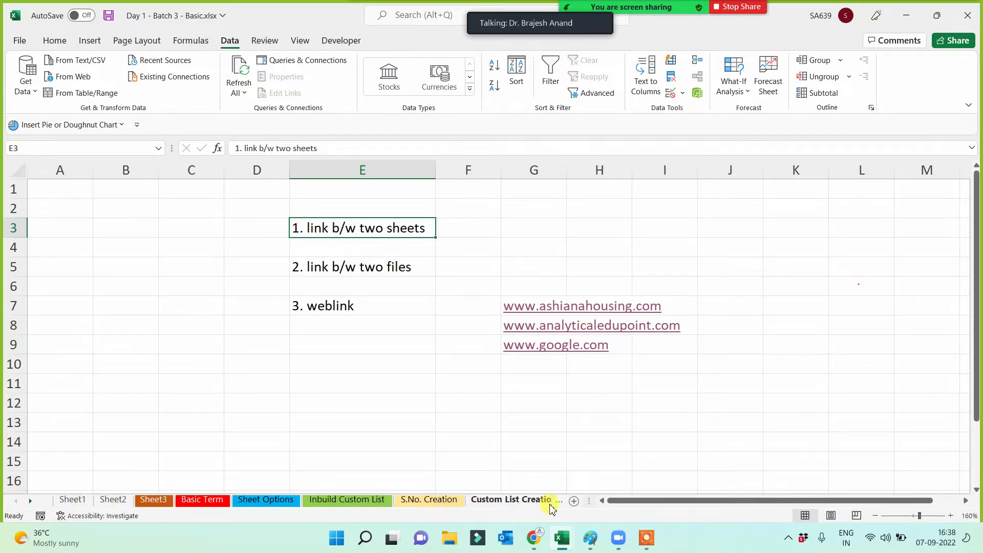
left_click(29, 501)
left_click(28, 502)
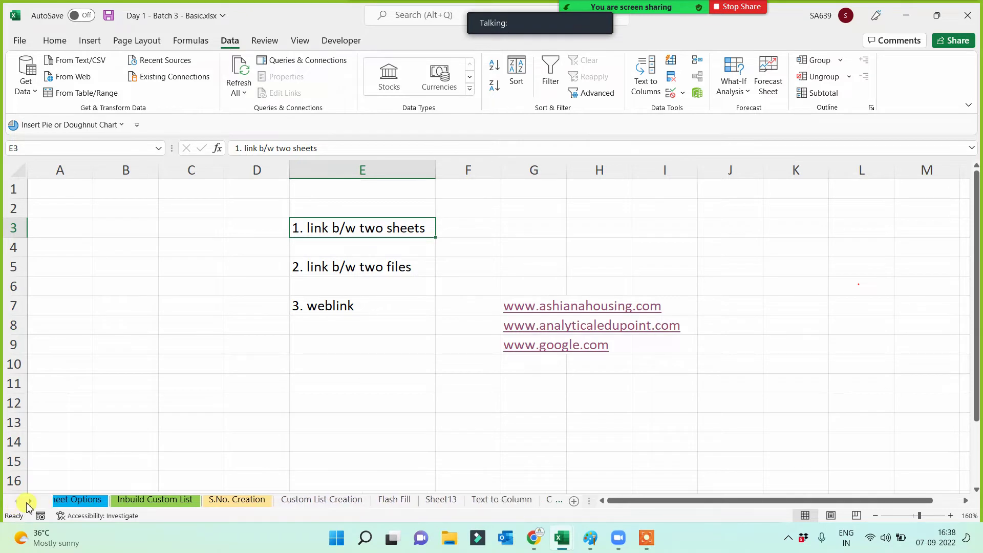
left_click(28, 501)
left_click(29, 502)
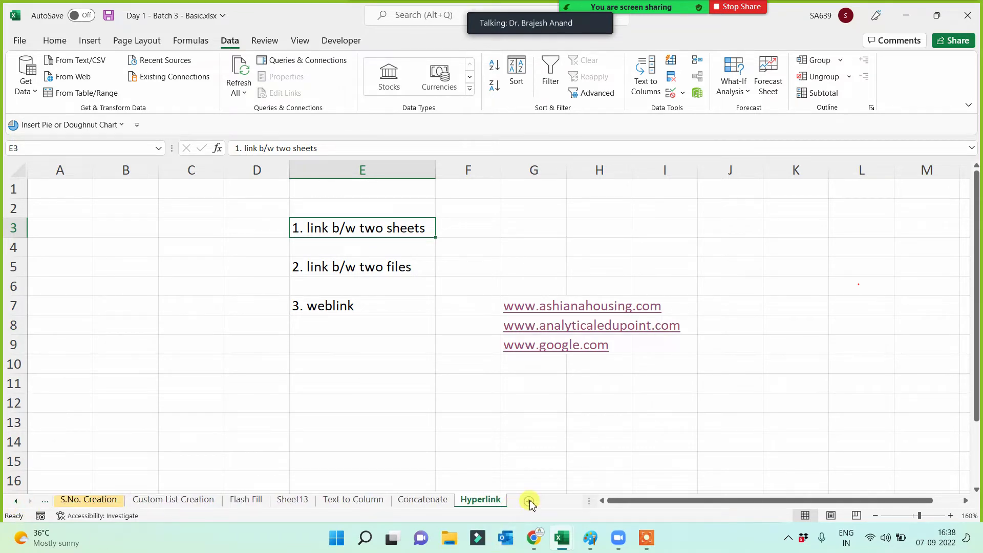
- Add a new sheet and rename it Topic
left_click(529, 500)
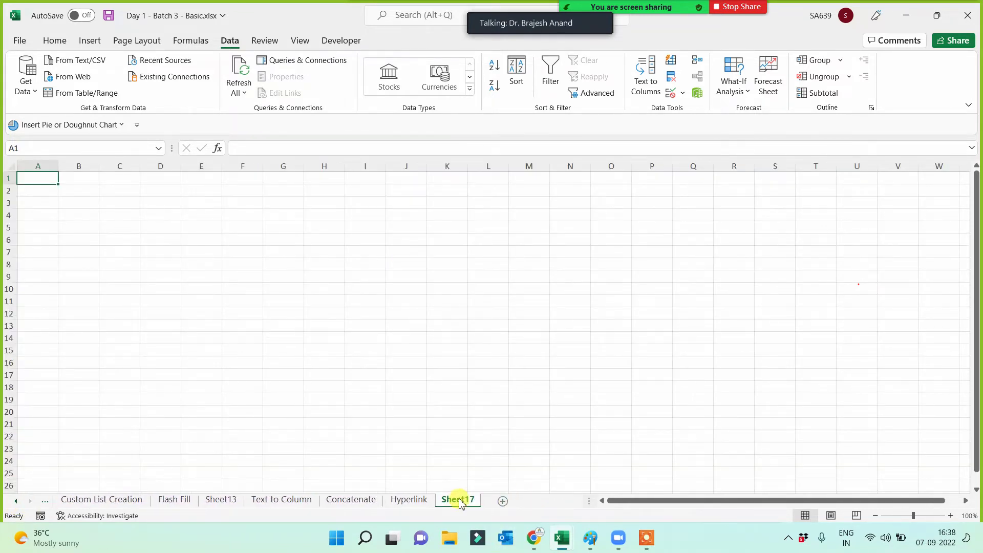
double_click(460, 500)
type("Topic")
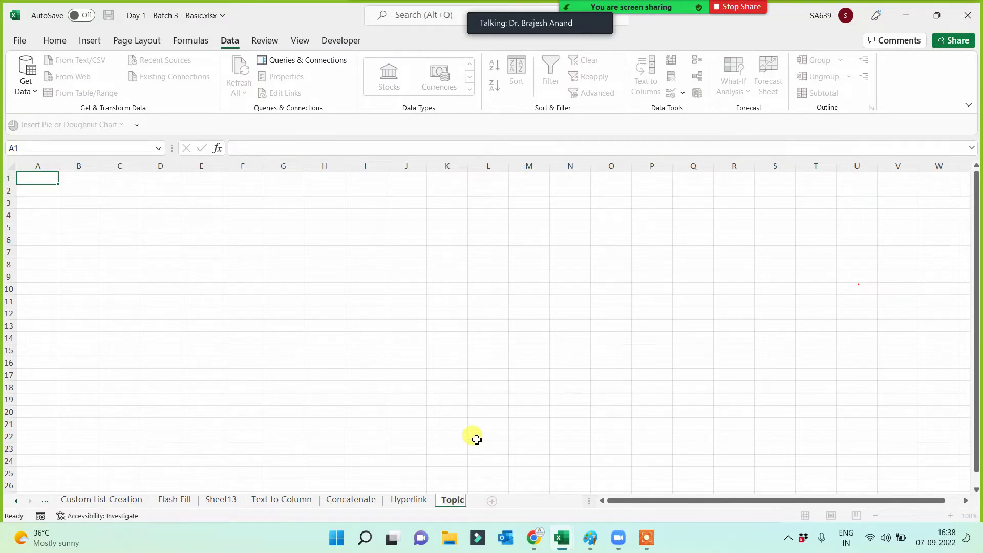
left_click(447, 421)
left_click(421, 372)
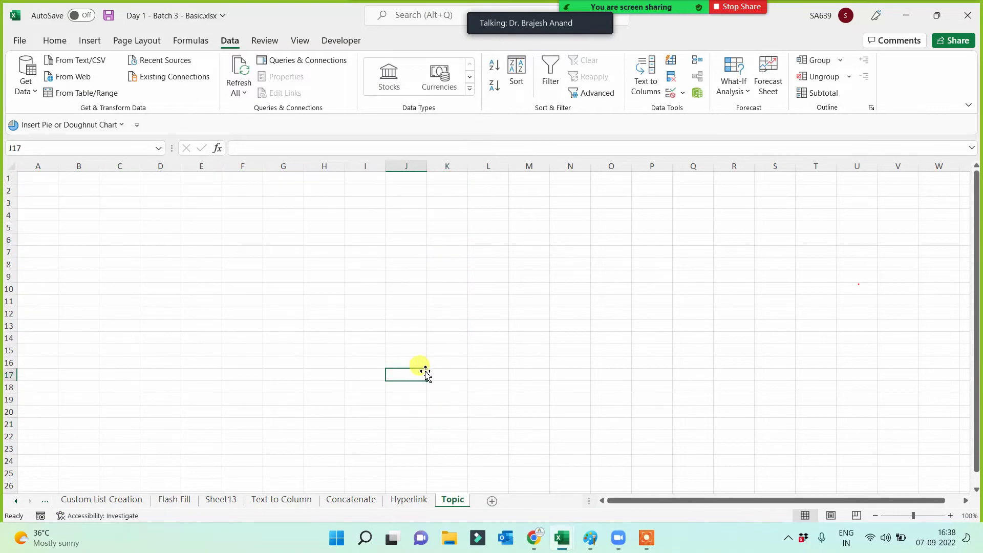
scroll(378, 357, "up", 2)
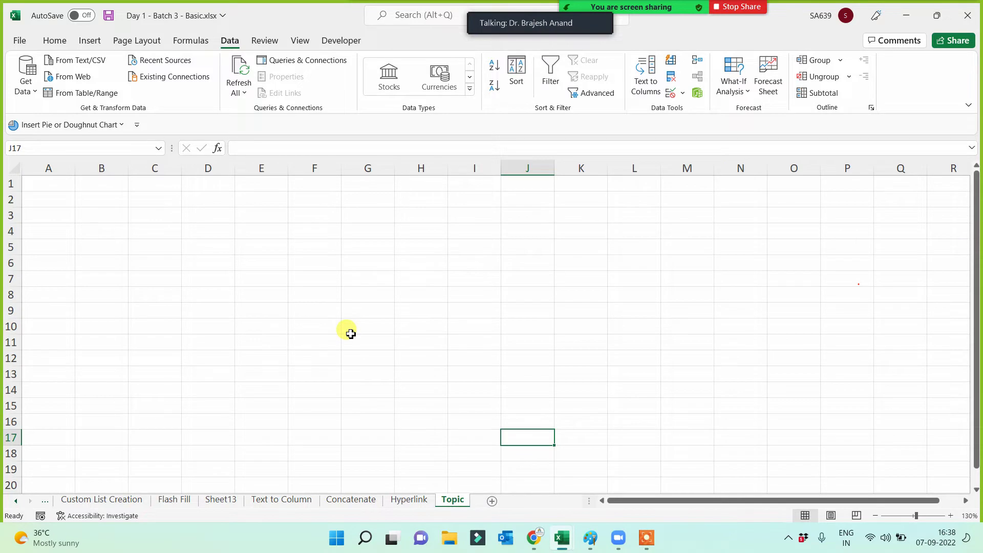
scroll(350, 334, "up", 2)
left_click(314, 261)
- Type Hyperlink, Concatenate, Text to Column and Flash Fill into D5 to D8
left_click(279, 244)
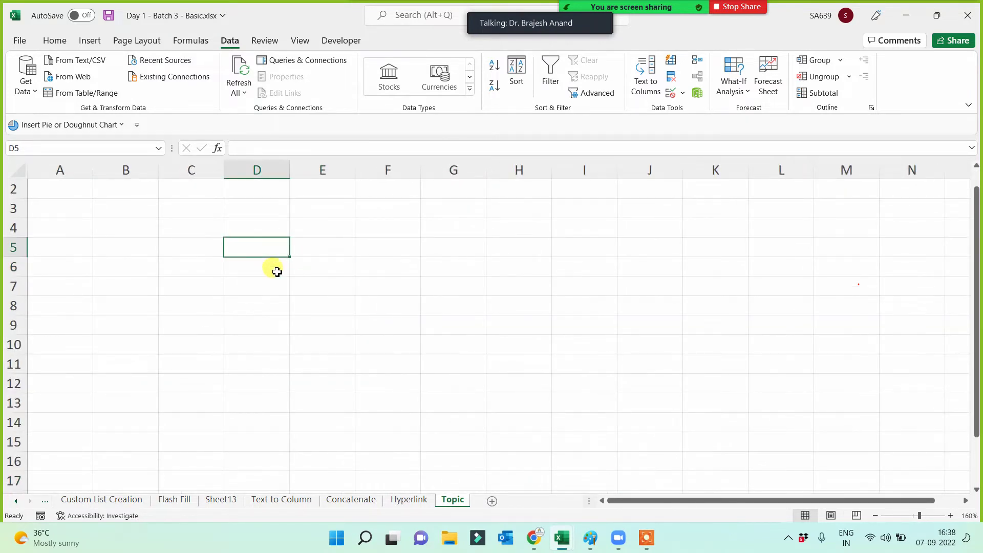
type("Hyperlink")
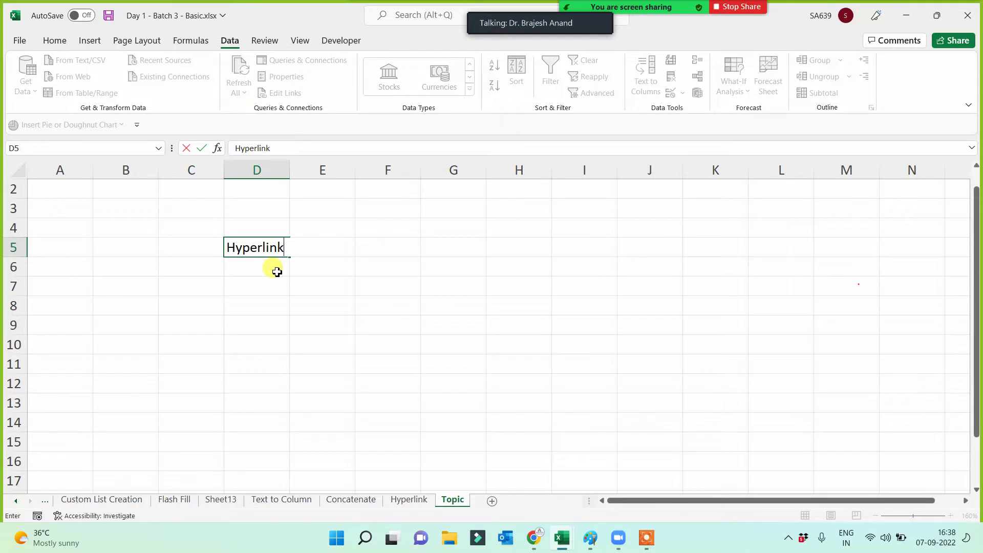
key("Return")
left_click(262, 248)
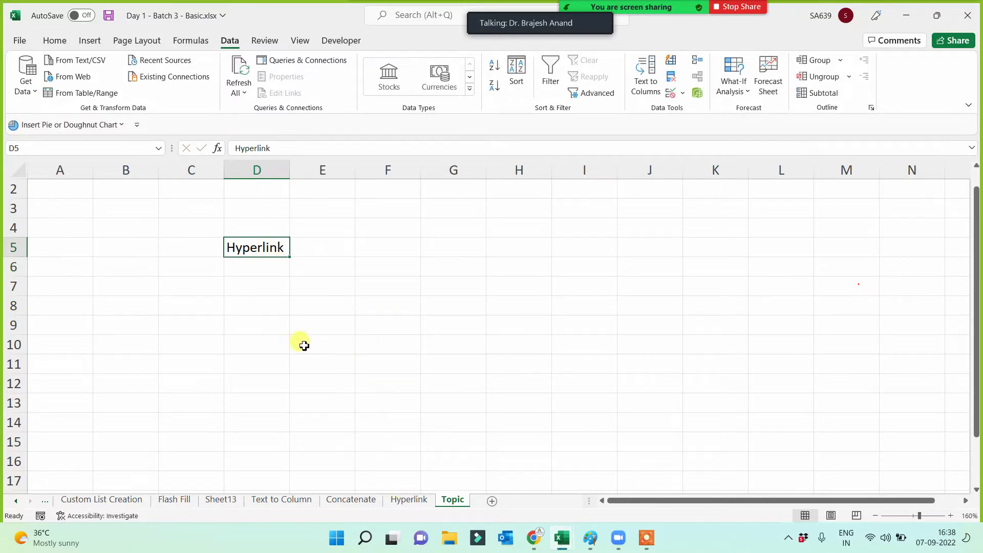
left_click(257, 270)
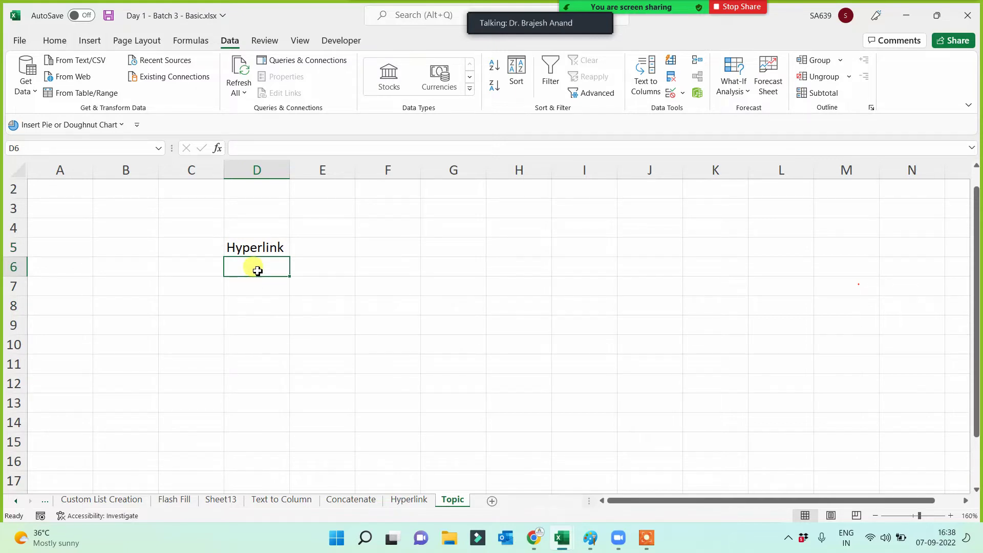
type("Concatenate")
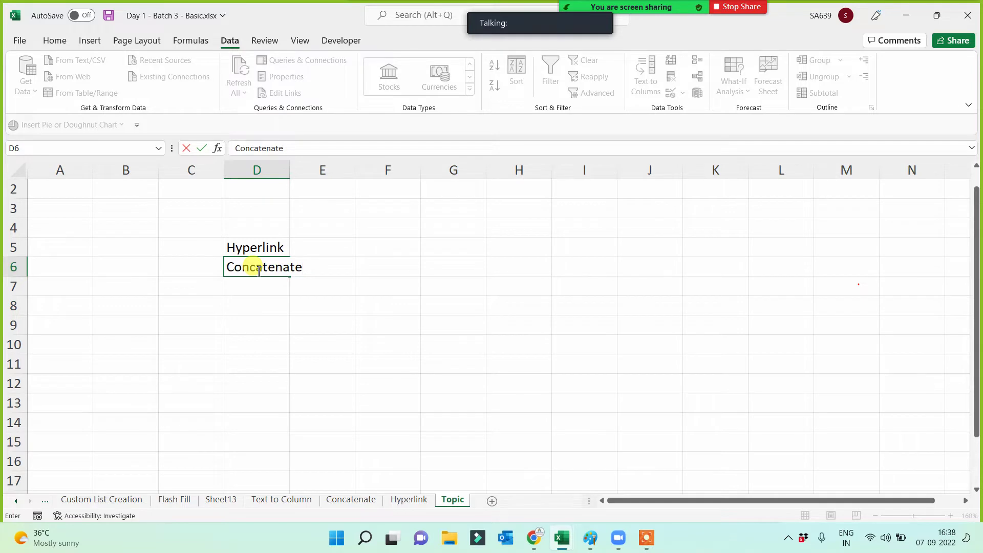
key("Return")
type("Text")
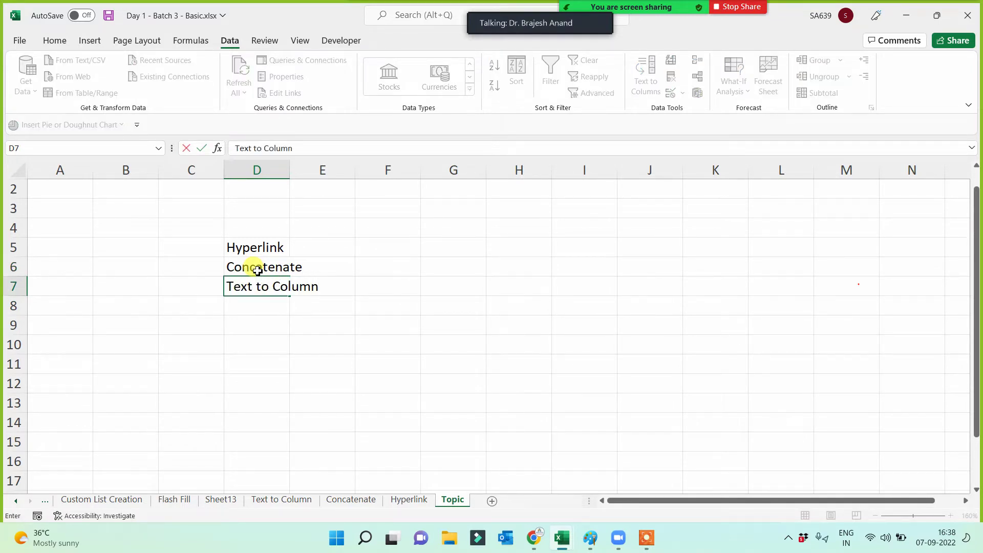
type(" to Column")
key("Return")
type("Flash Fill")
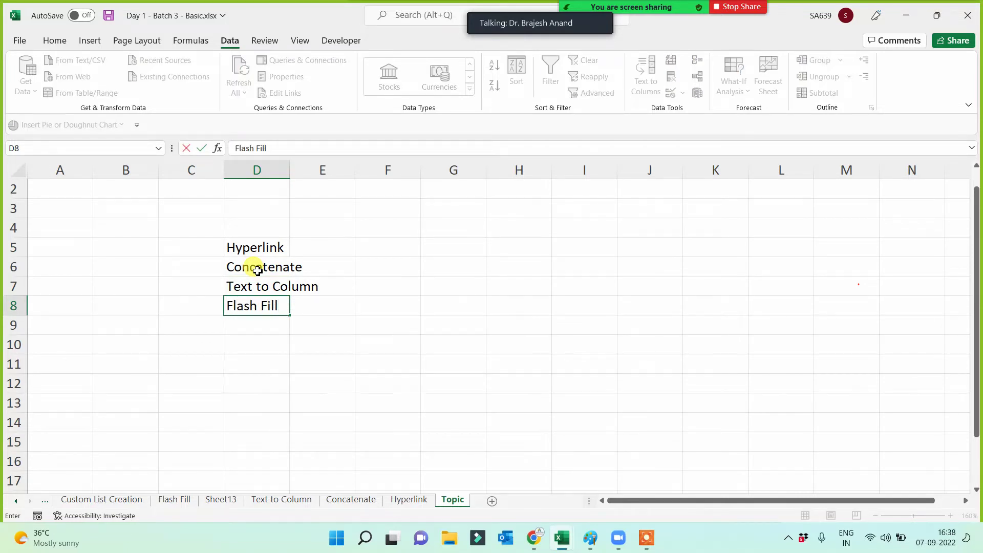
key("Return")
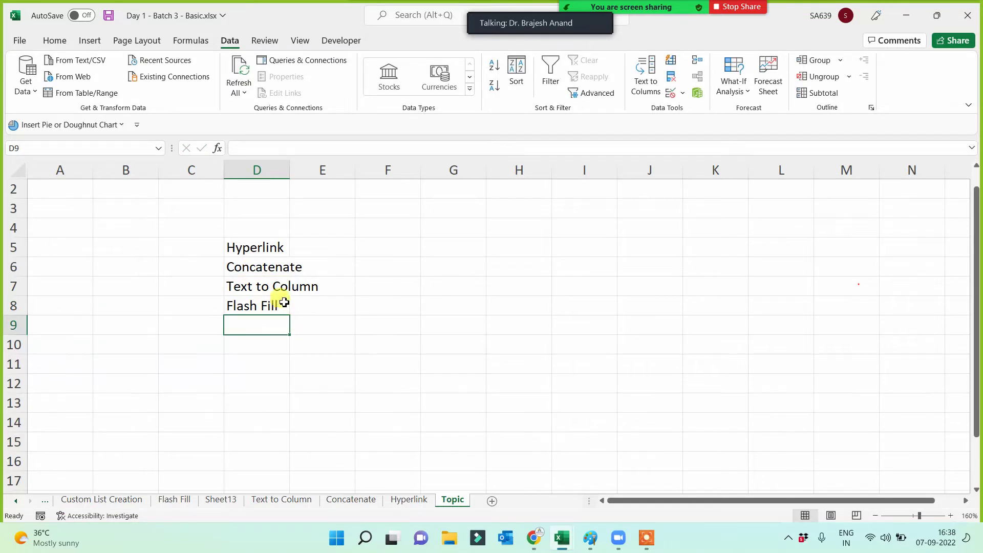
left_click_drag(263, 246, 276, 328)
left_click(392, 330)
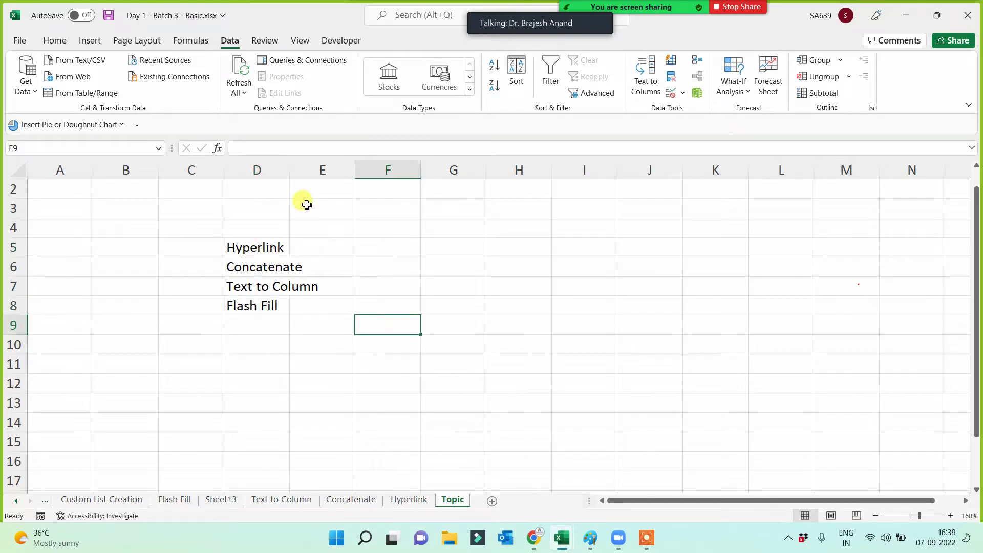
- AutoFit column D to its longest entry, Text to Column
left_click(290, 170)
double_click(291, 170)
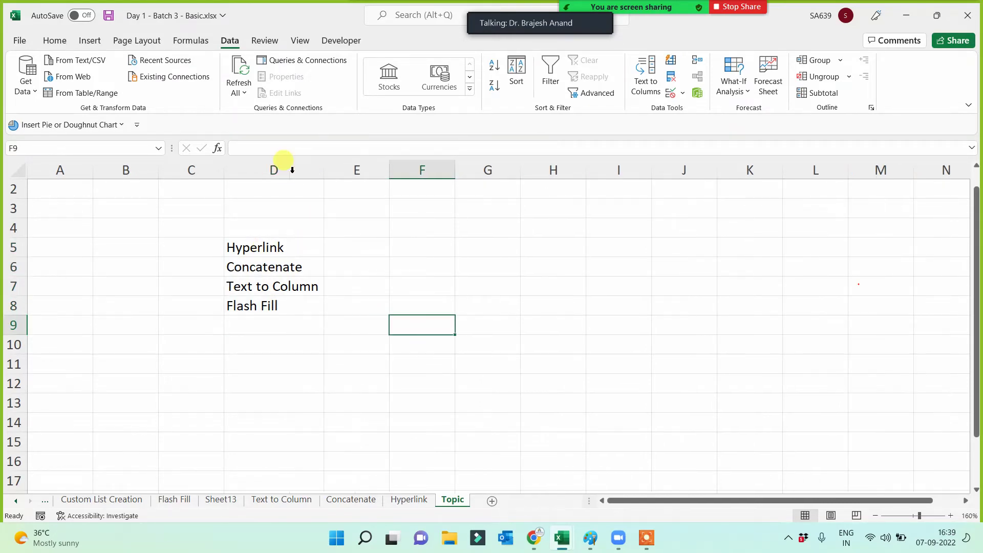
left_click(283, 163)
left_click(409, 267)
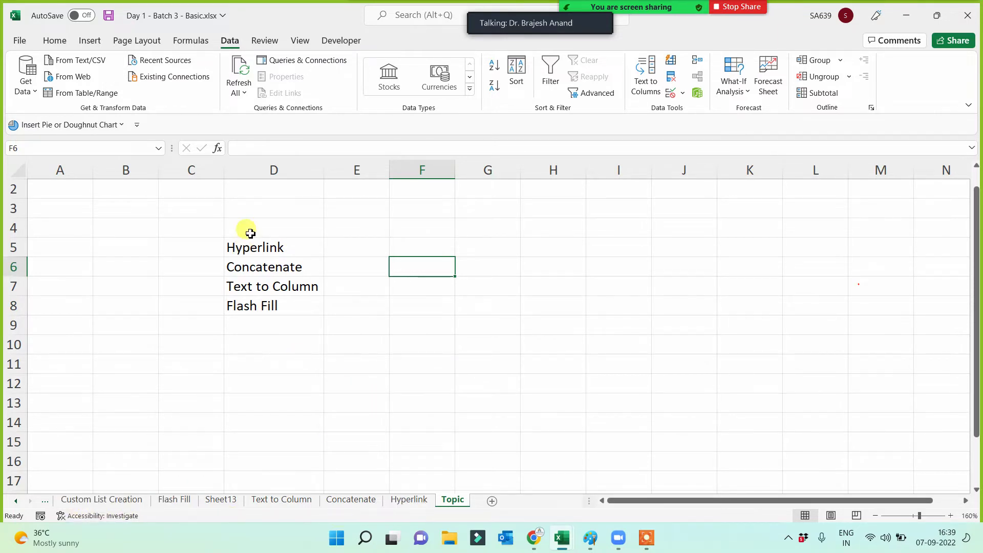
- Select the topic range D4:D14 a few times to check the fit, then deselect
left_click(261, 325)
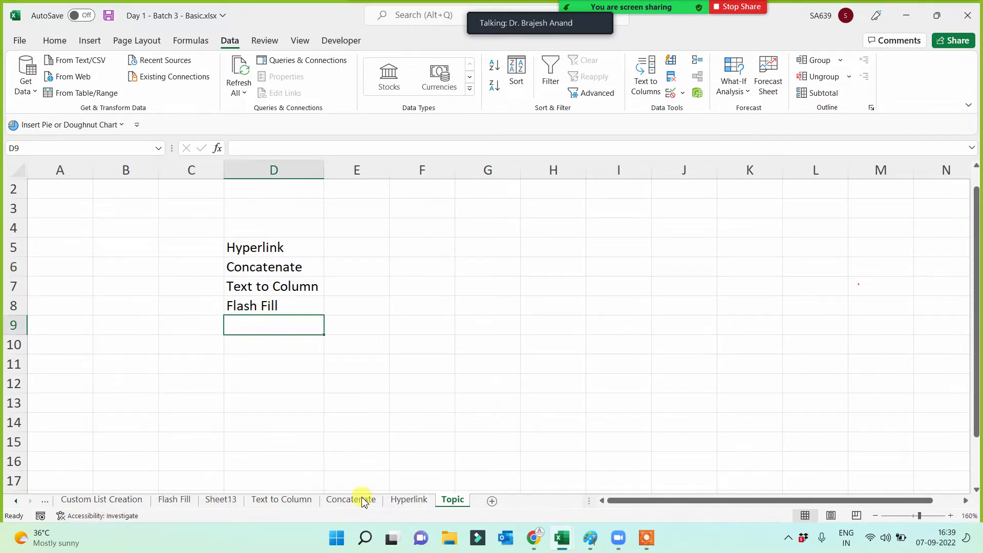
left_click_drag(261, 233, 259, 451)
left_click(375, 364)
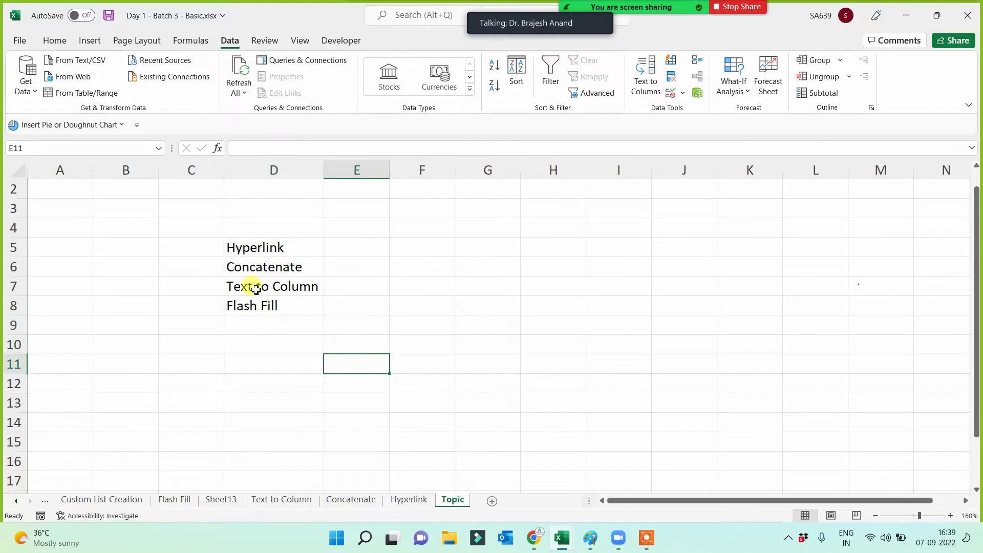
left_click_drag(274, 217, 274, 397)
left_click(439, 352)
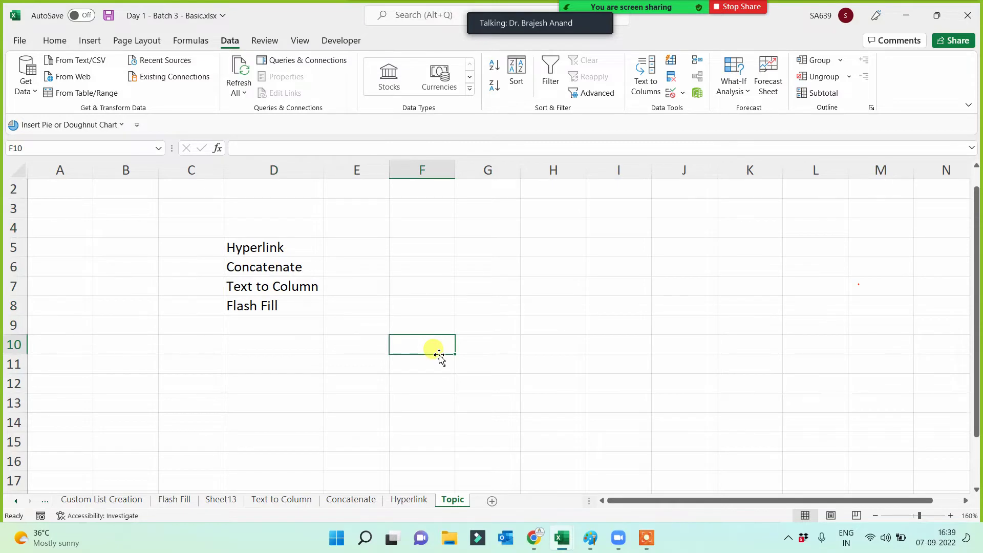
left_click_drag(275, 225, 290, 414)
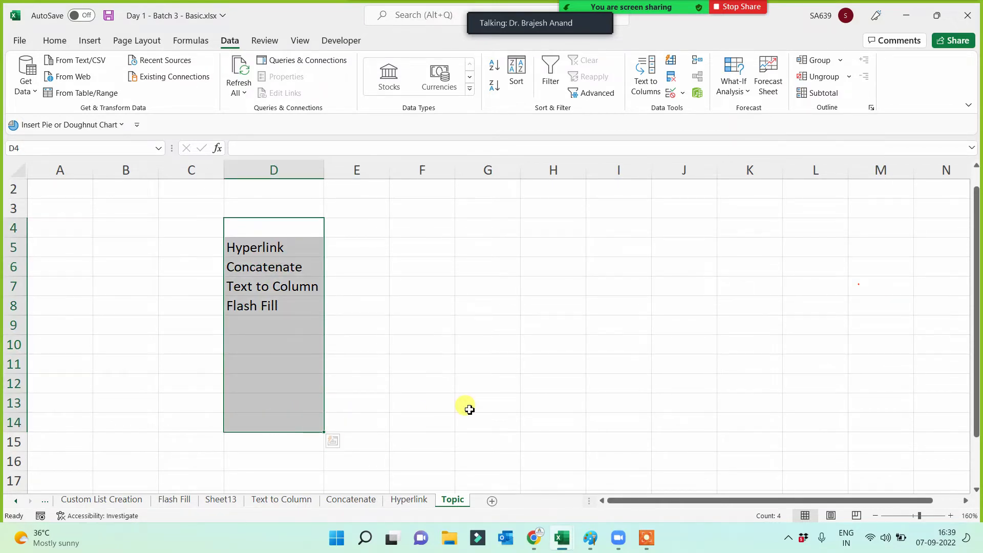
left_click(454, 344)
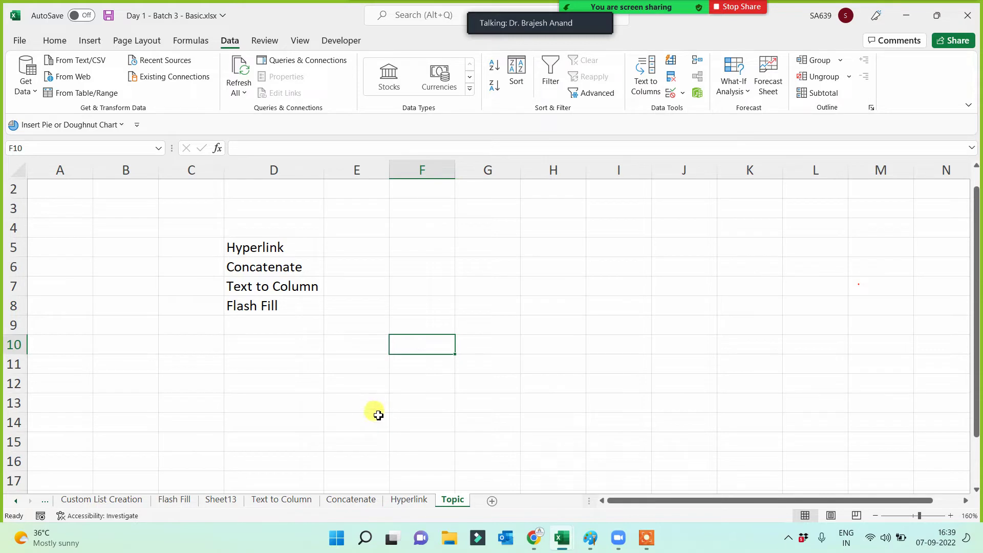
- Link D5 'Hyperlink' to the Hyperlink sheet through Place in This Document
right_click(282, 248)
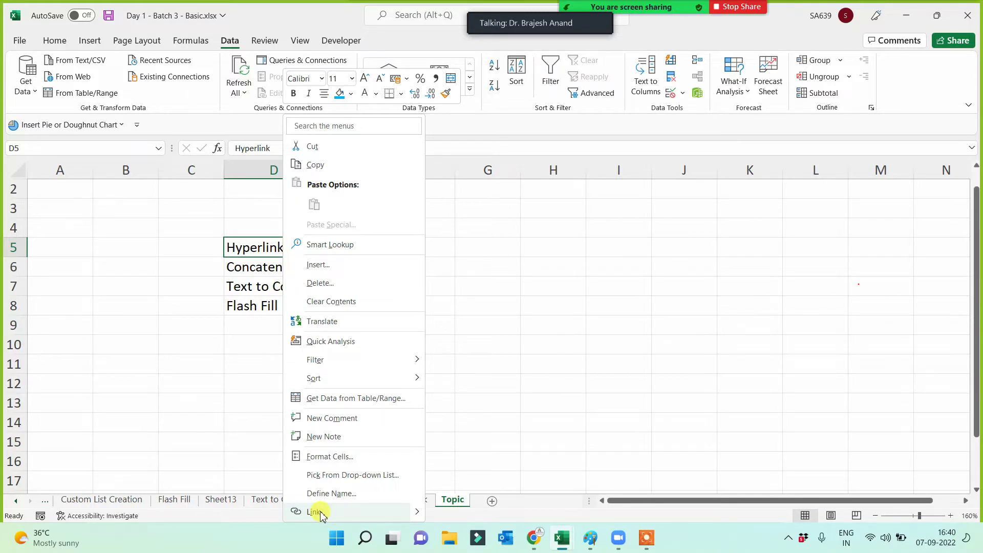
left_click(313, 512)
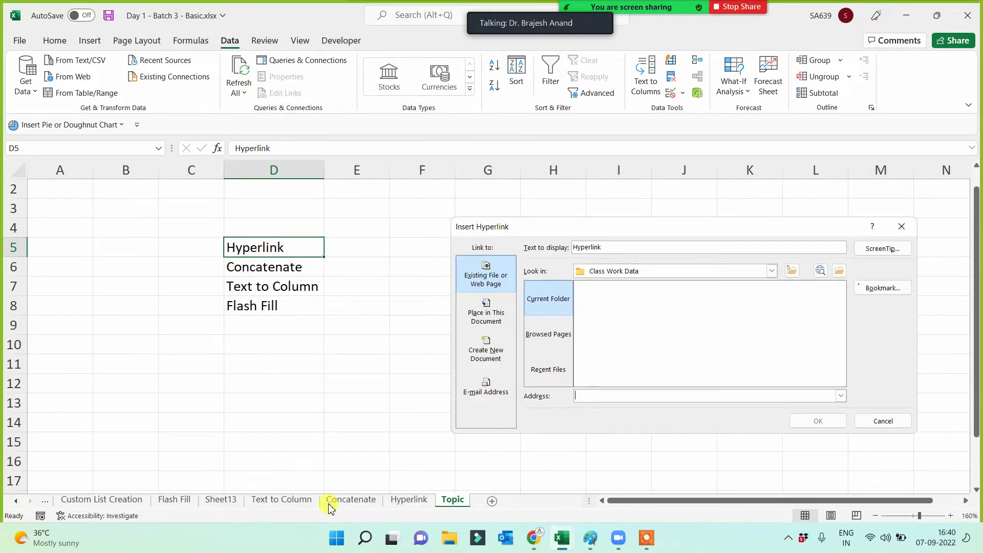
left_click(493, 276)
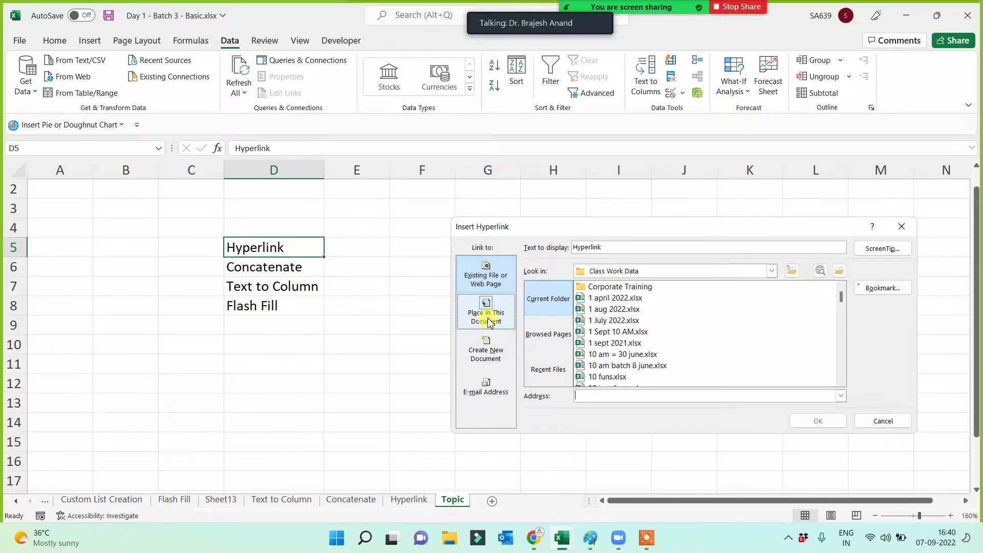
left_click(488, 321)
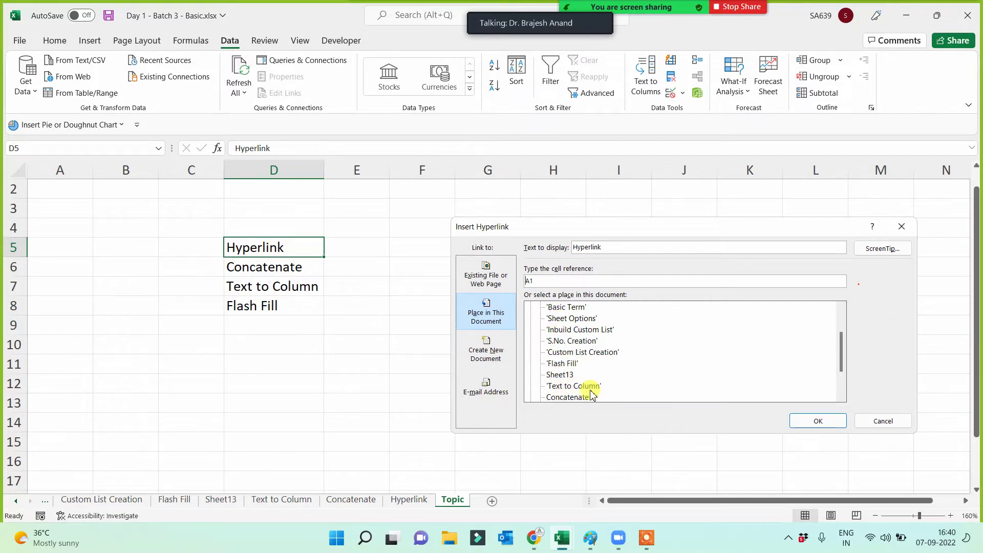
left_click_drag(841, 343, 841, 373)
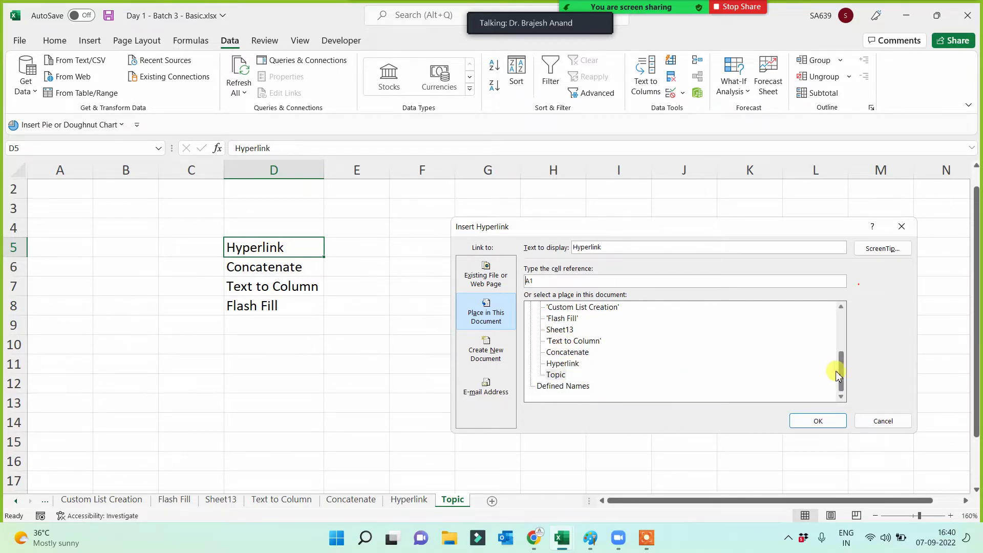
left_click(563, 363)
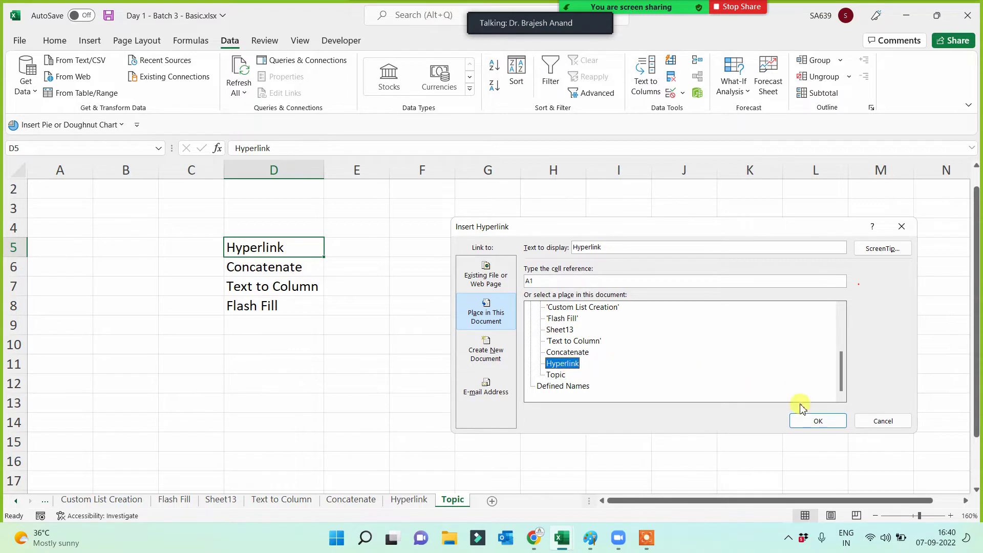
left_click(813, 423)
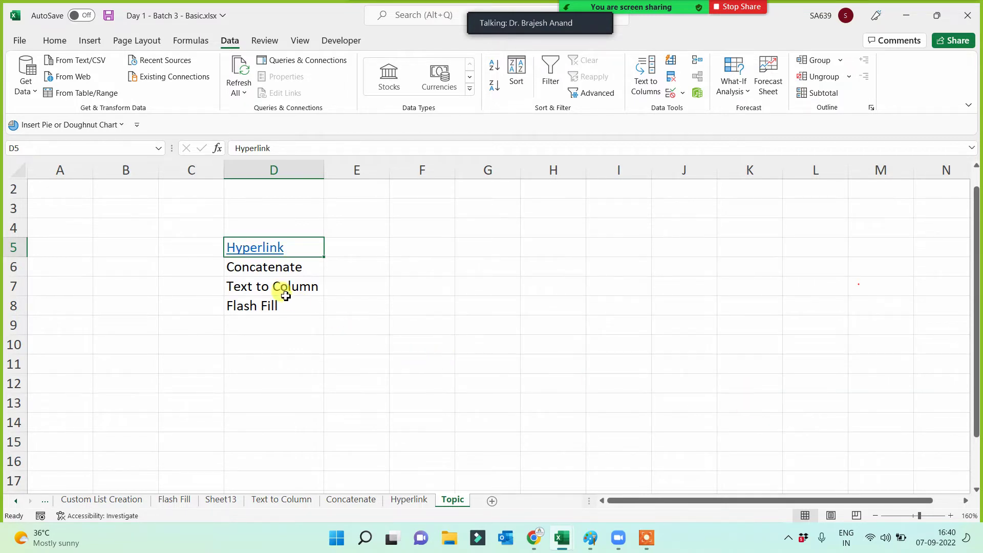
- Link D7, D8 and D6 to the Text to Column, Flash Fill and Concatenate sheets
left_click(288, 290)
right_click(289, 290)
left_click(322, 512)
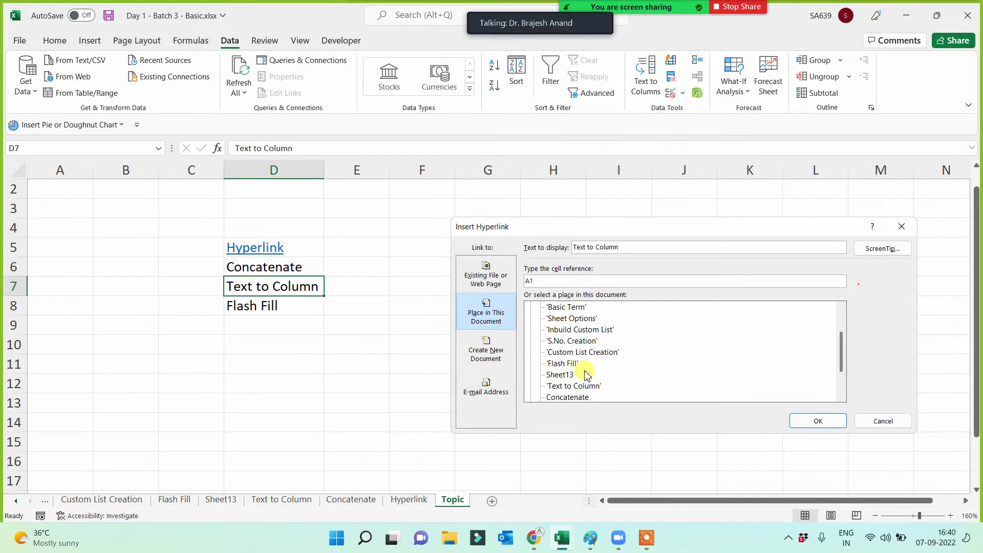
left_click(581, 386)
left_click(814, 422)
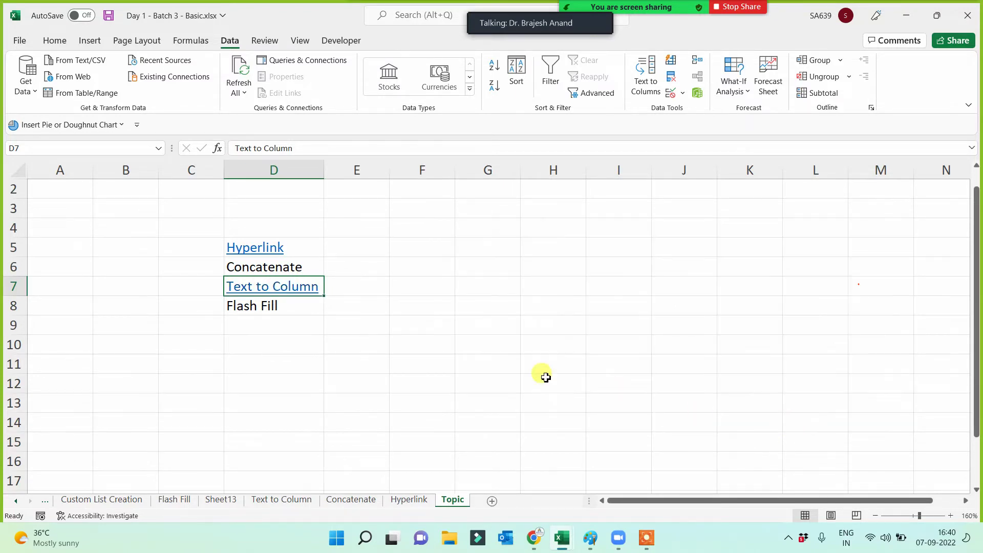
right_click(259, 306)
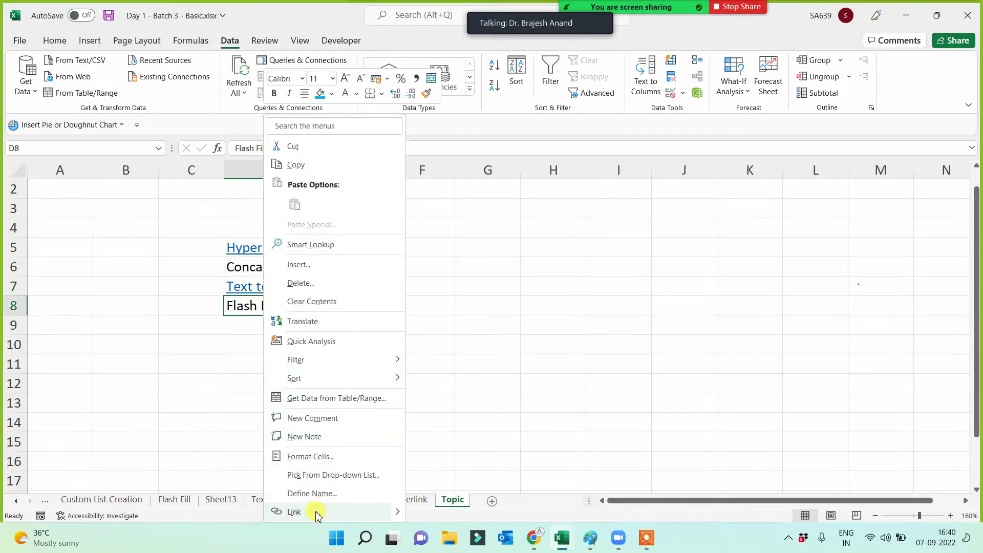
left_click(323, 510)
left_click(569, 365)
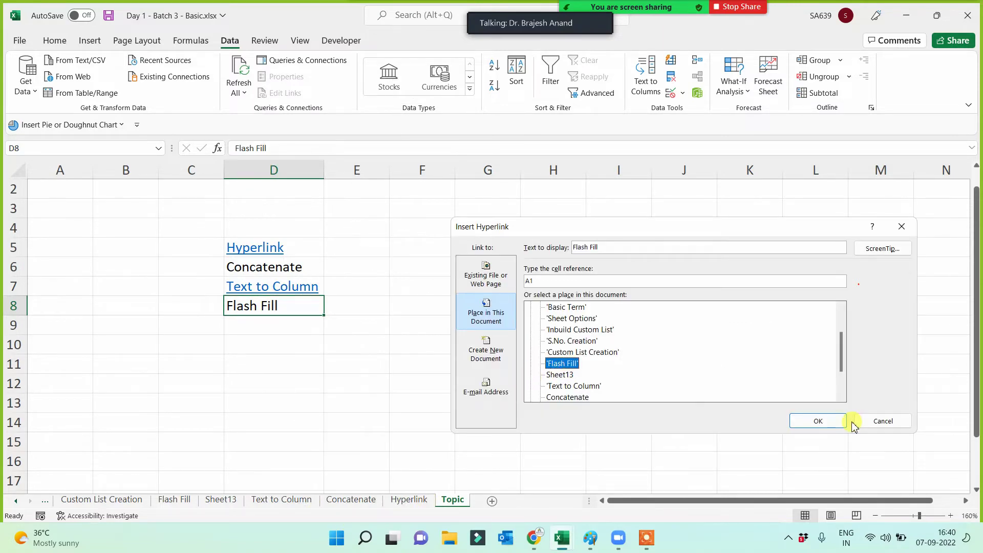
left_click(824, 422)
right_click(299, 270)
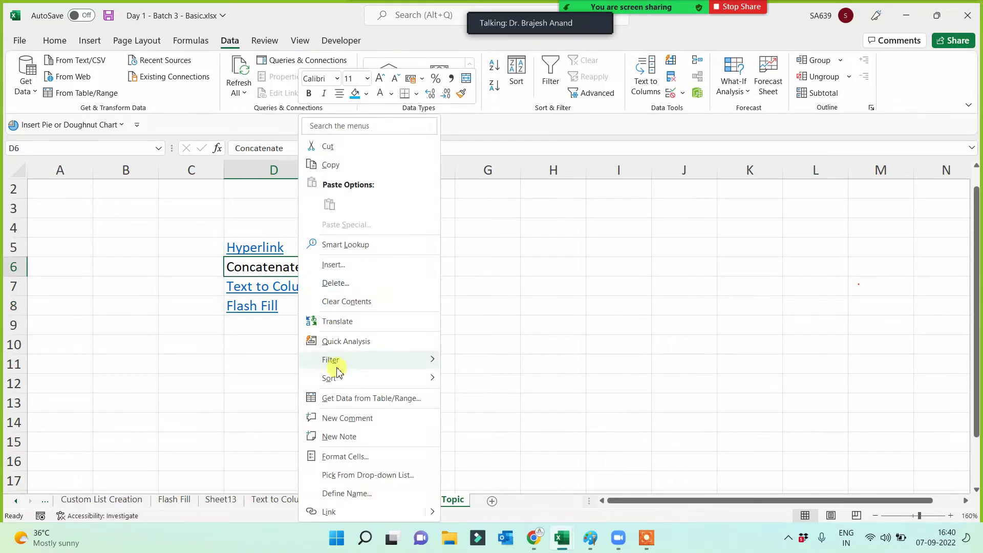
left_click(352, 515)
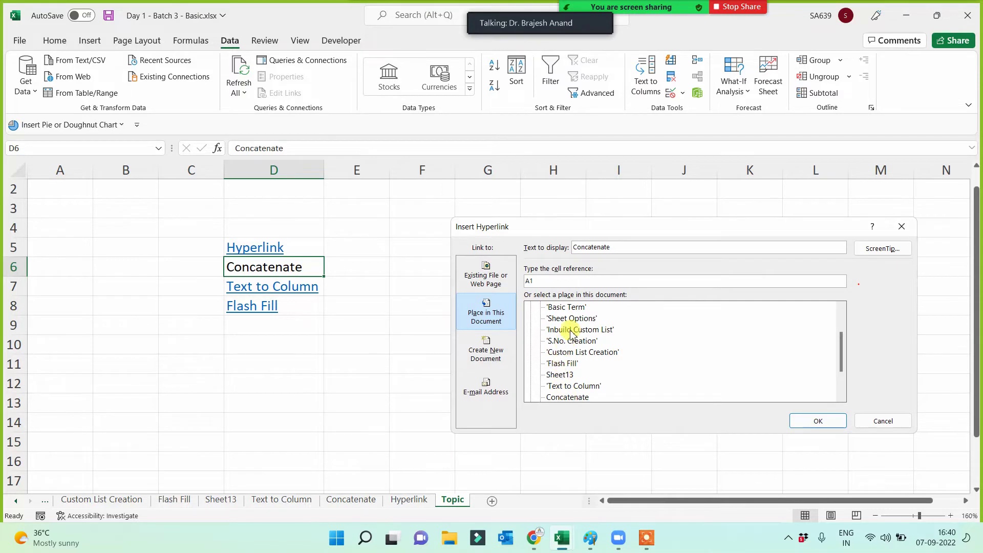
left_click(568, 397)
left_click(814, 421)
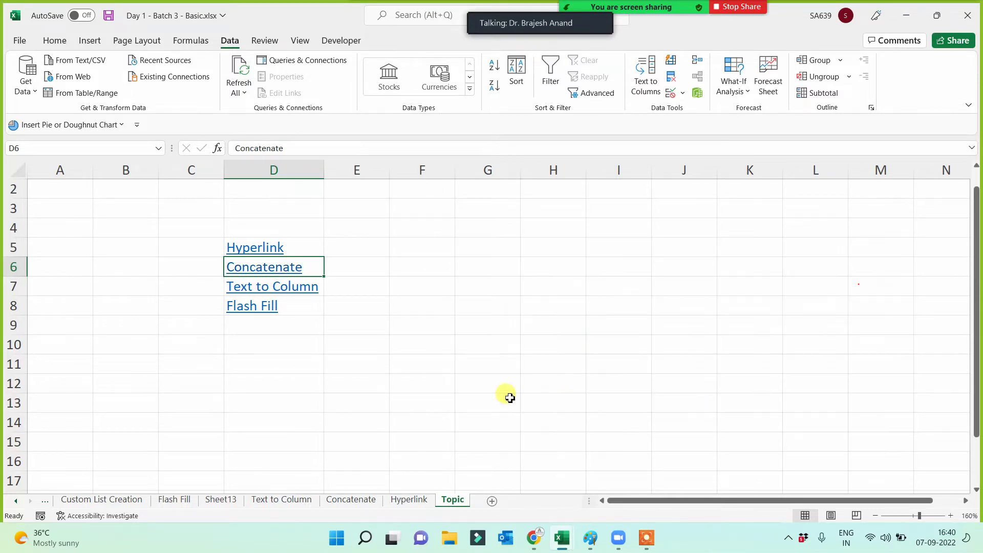
left_click(356, 402)
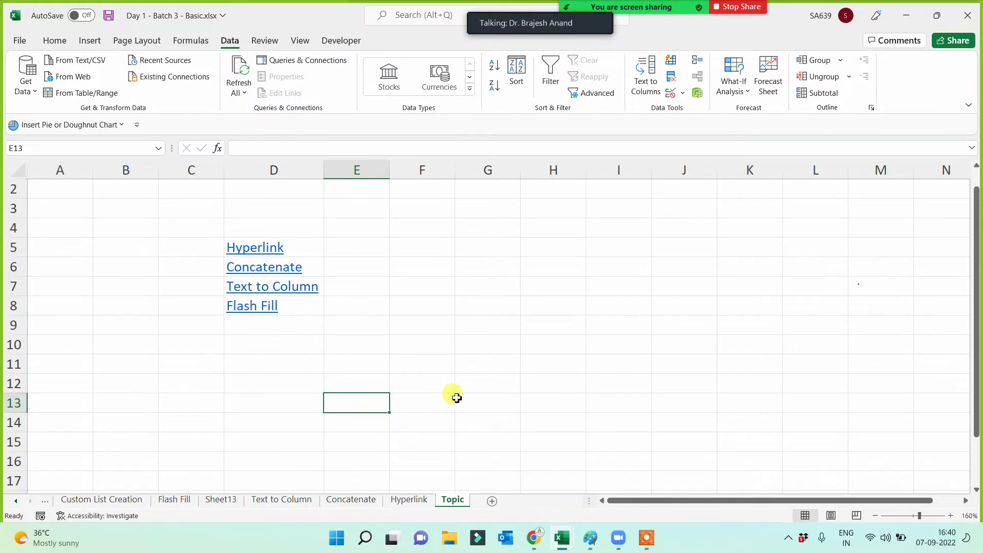
- Follow the Text to Column, Concatenate, Hyperlink and Flash Fill links, returning to Topic after each
left_click(270, 285)
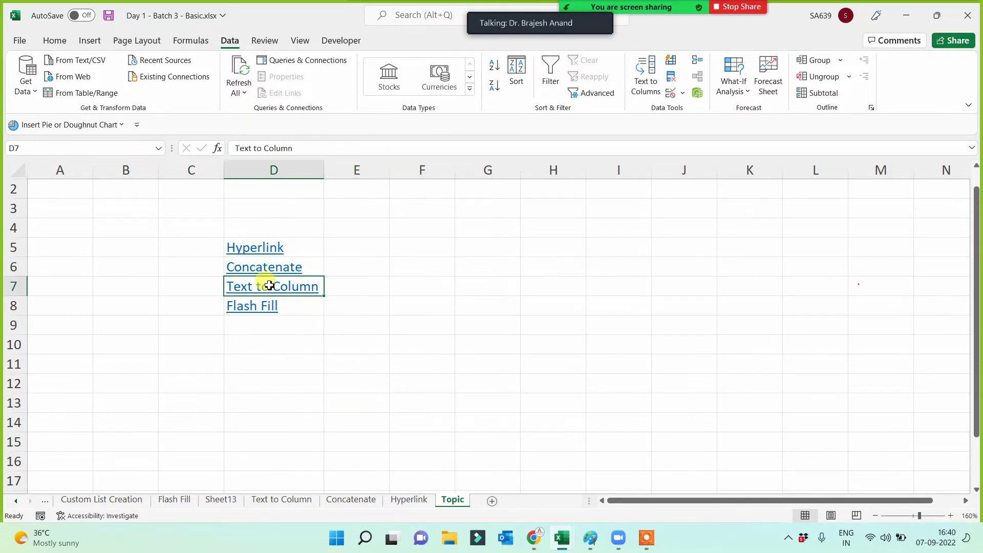
left_click(269, 286)
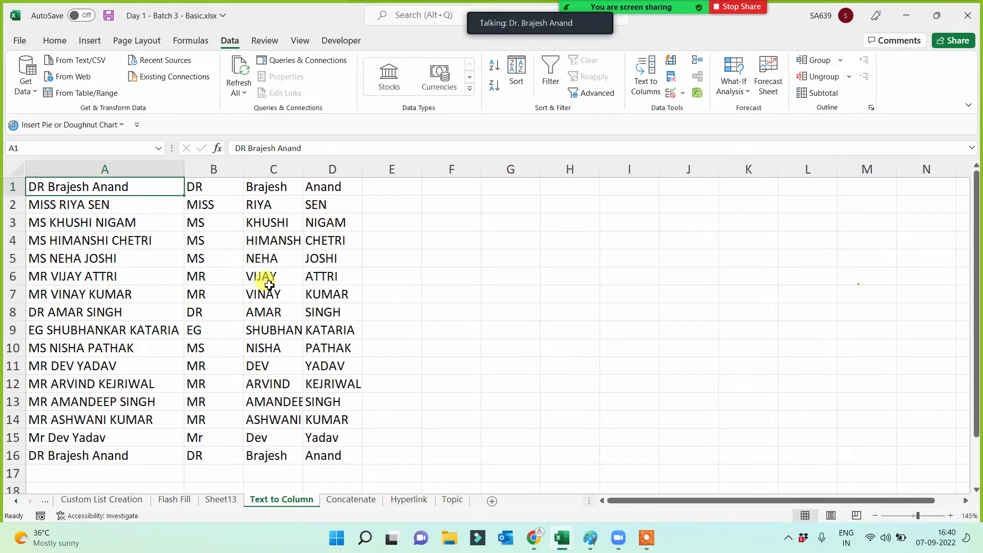
left_click(451, 499)
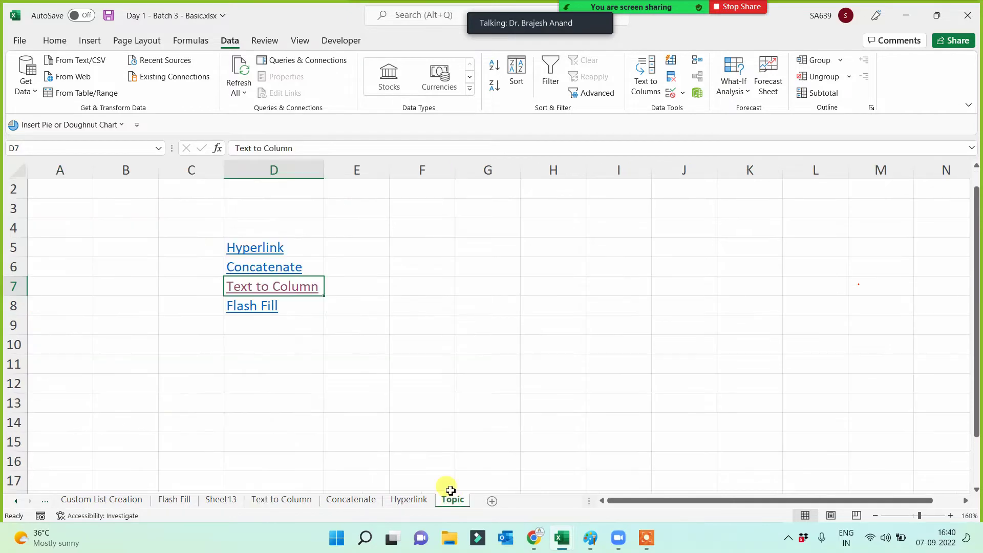
left_click(254, 267)
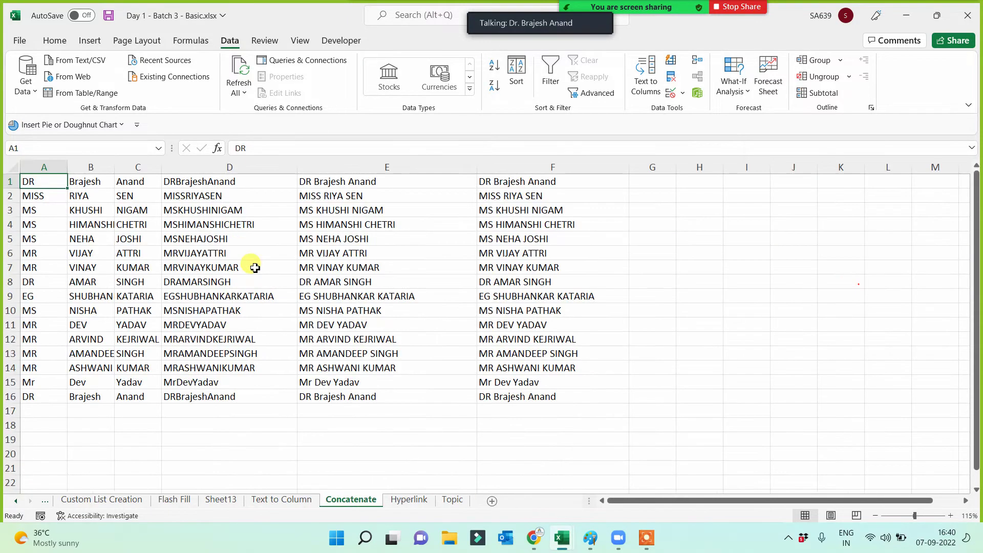
left_click(452, 499)
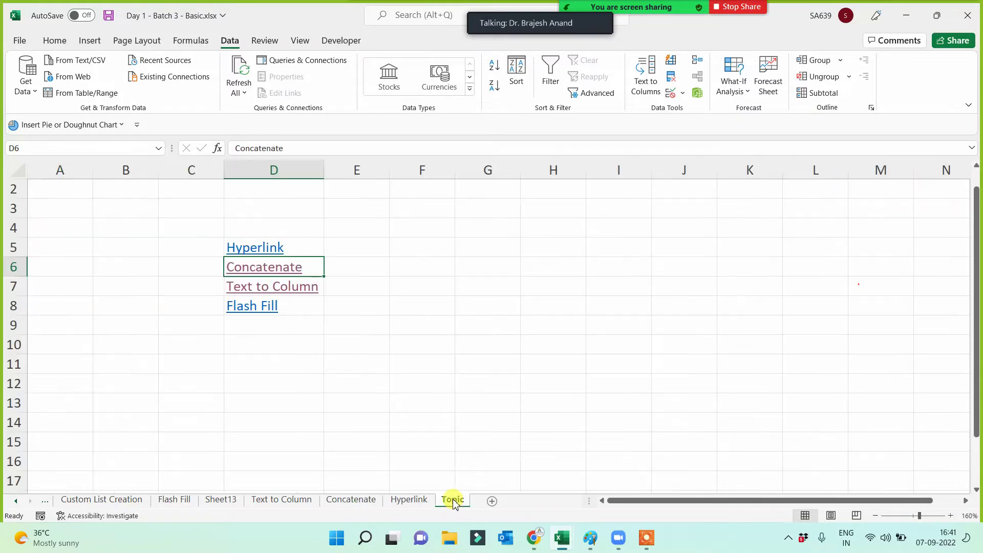
left_click(251, 251)
left_click(251, 252)
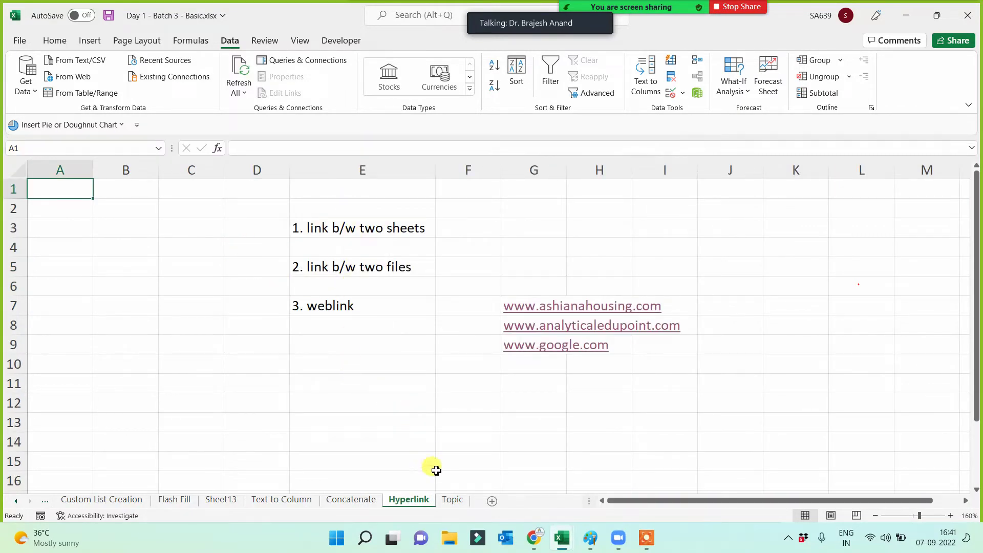
left_click(453, 503)
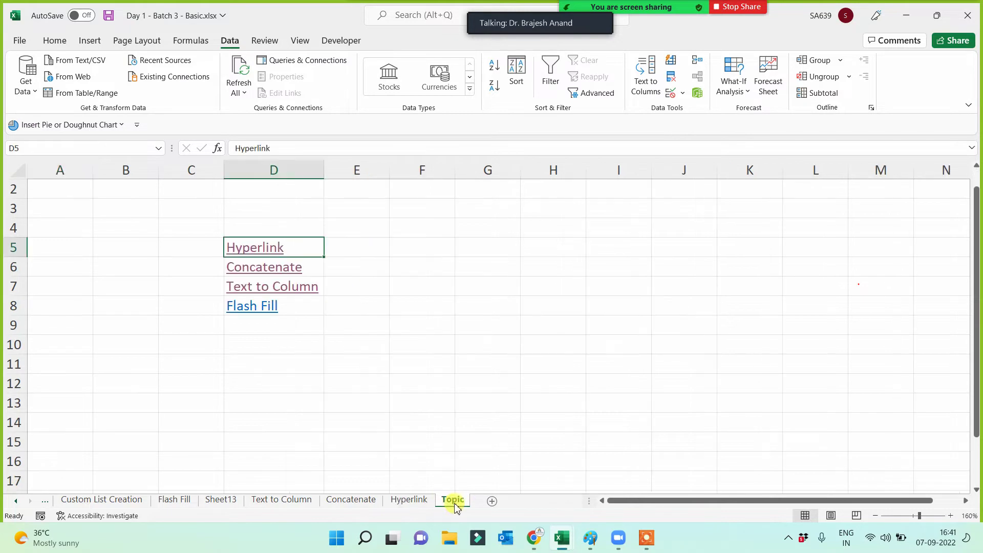
left_click(256, 306)
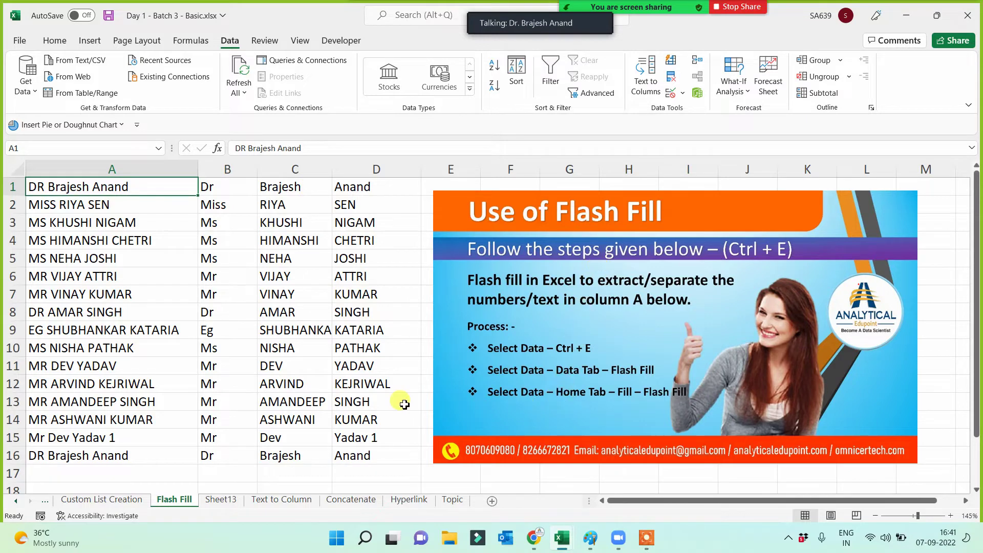
left_click(453, 500)
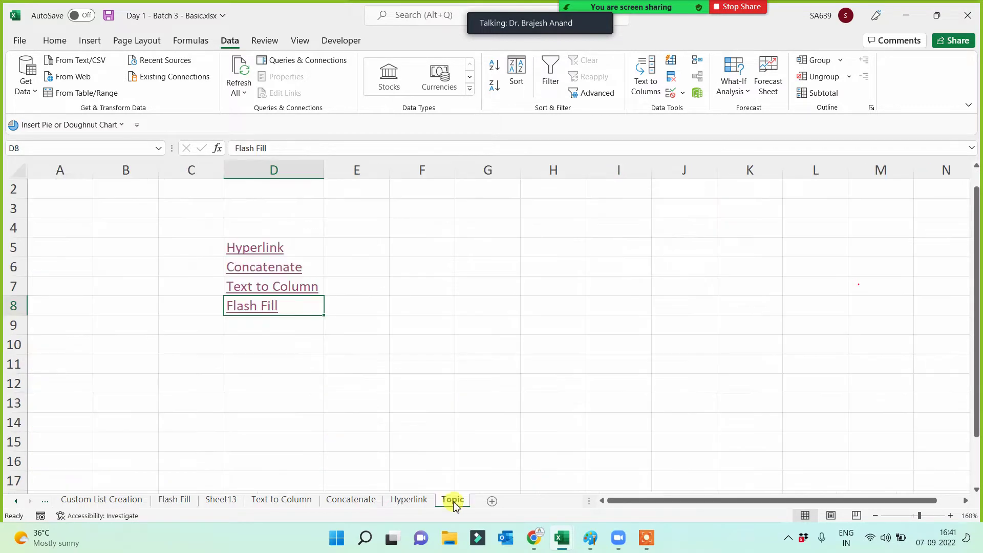
left_click(298, 366)
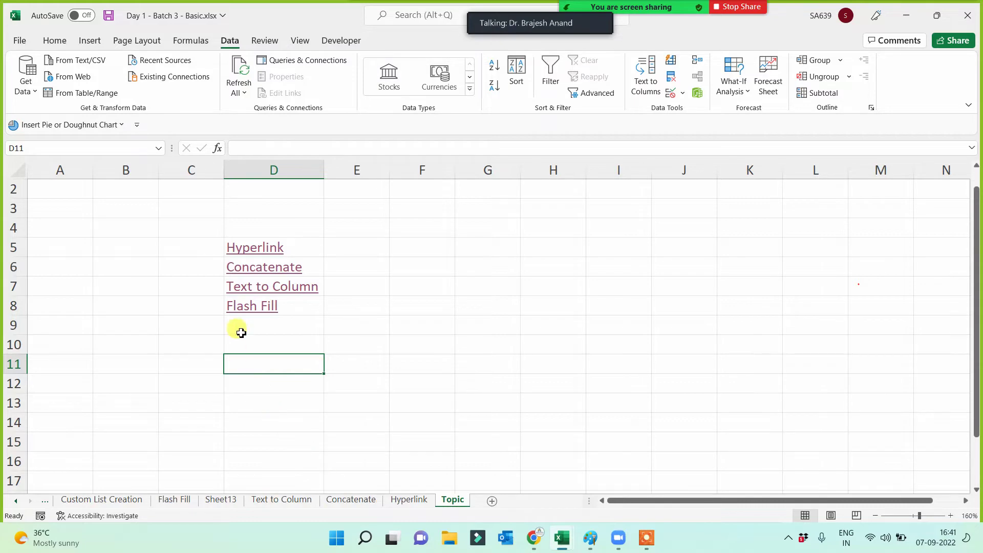
- Enter 'Custom list creation' in D9 and 'inbuild Custom list' in D10 on the Topic sheet
left_click_drag(241, 333, 241, 443)
left_click(363, 389)
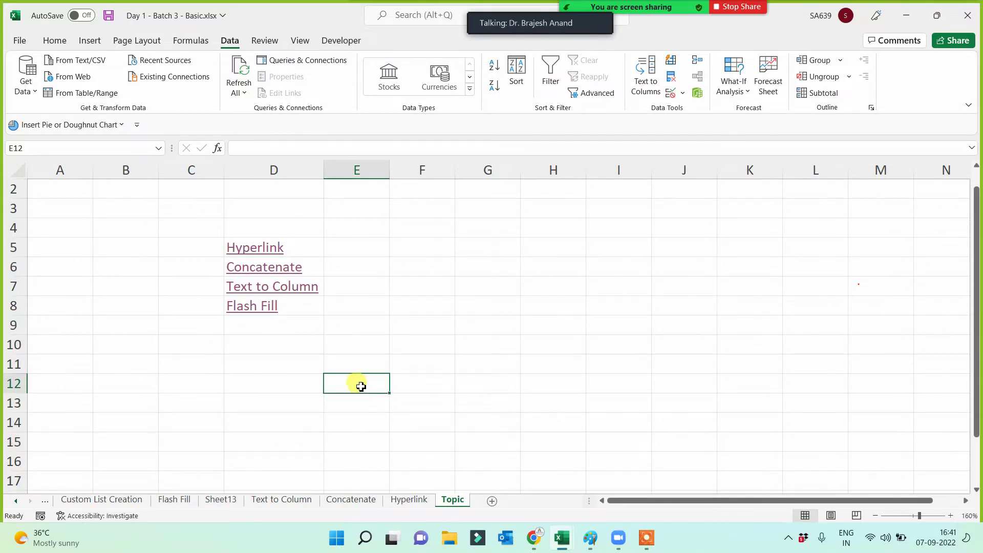
left_click(256, 333)
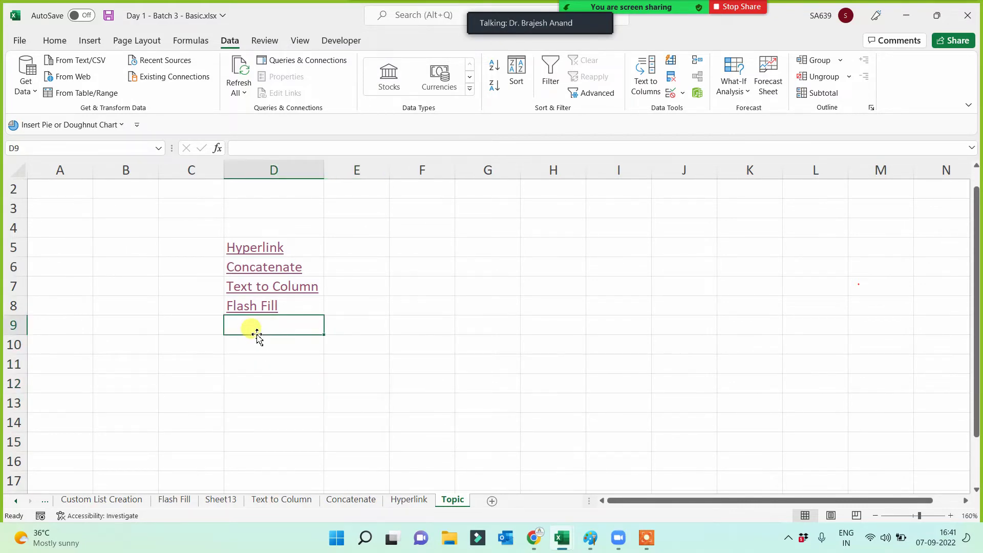
type("Custom list creation")
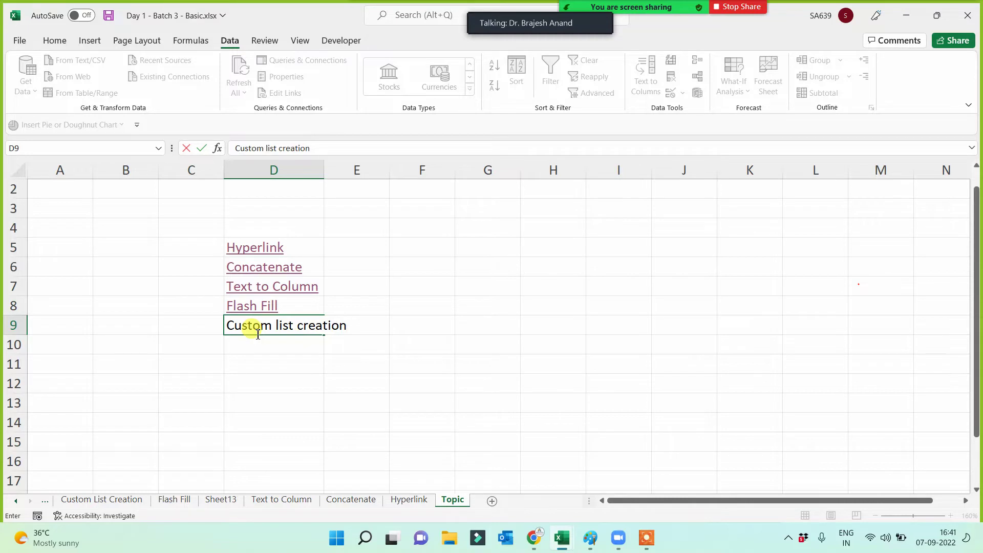
key("Return")
type("inbuild Cust")
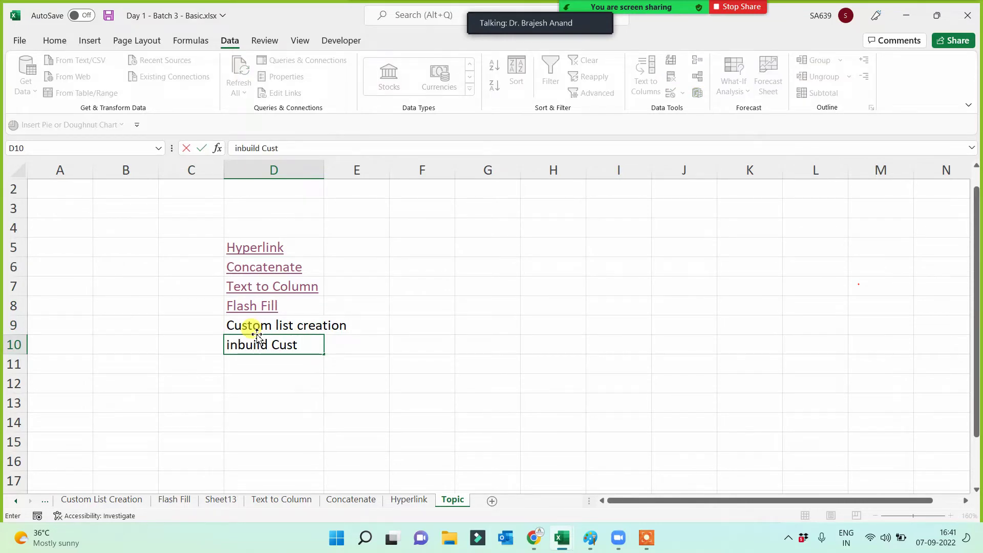
type("om list")
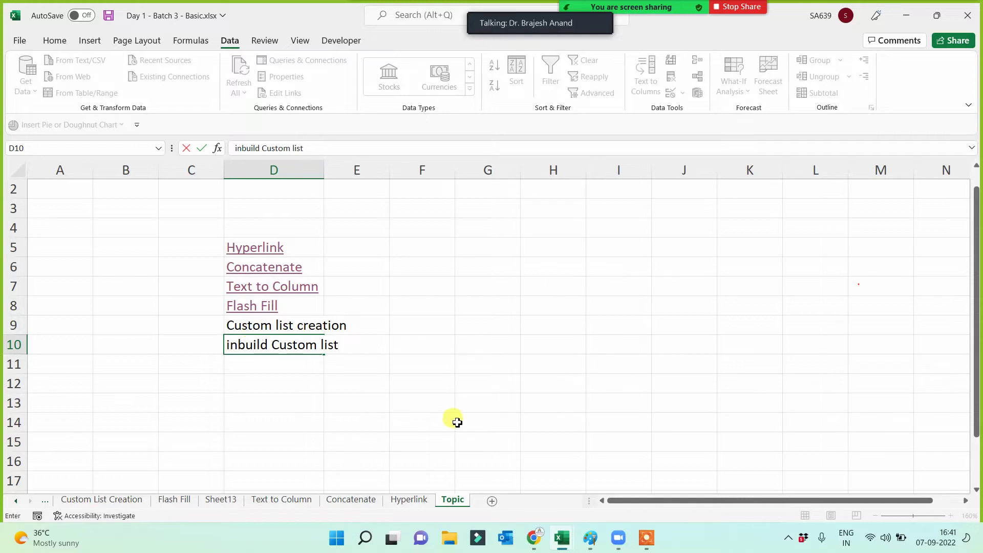
left_click(440, 417)
- Hyperlink D9 to the Custom List Creation sheet in this workbook
left_click(293, 329)
right_click(293, 329)
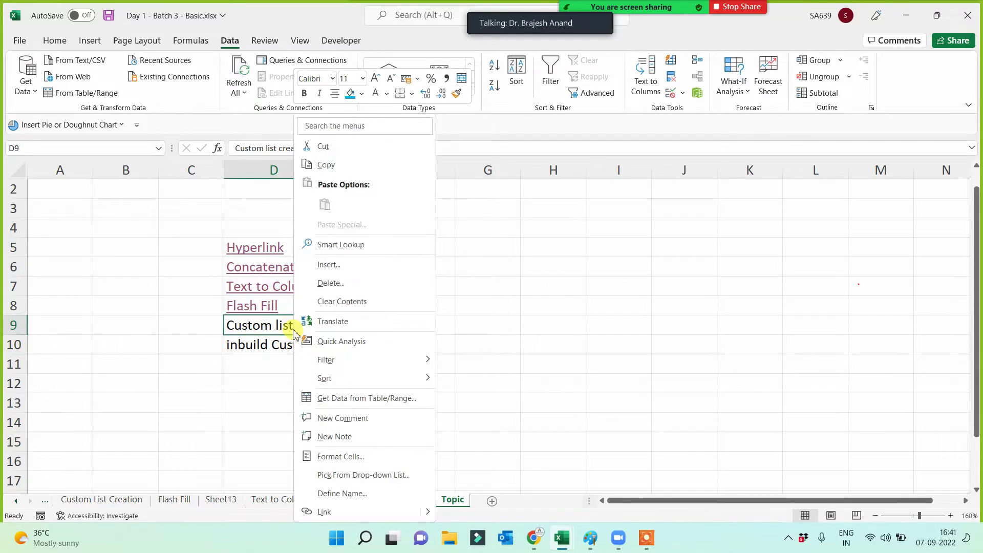
left_click(324, 509)
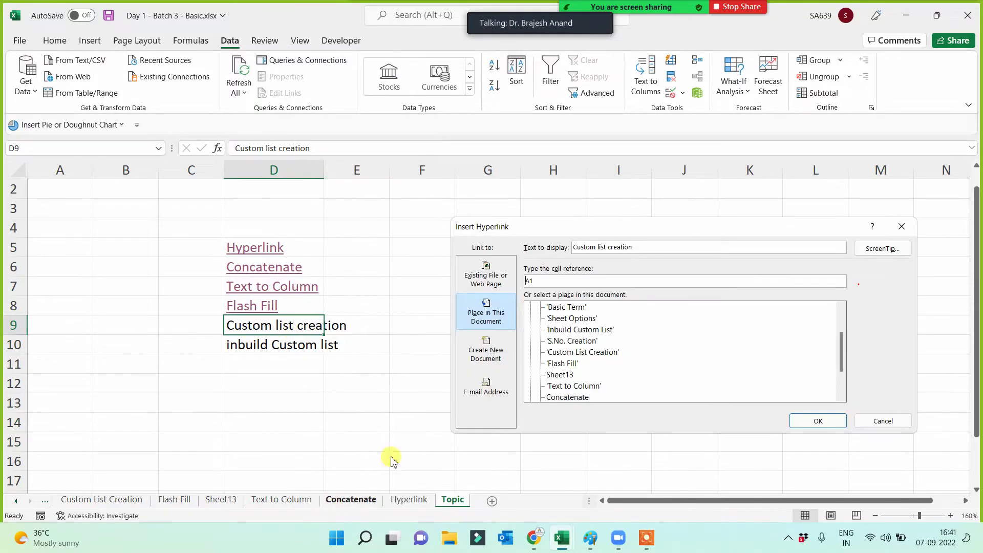
left_click(489, 276)
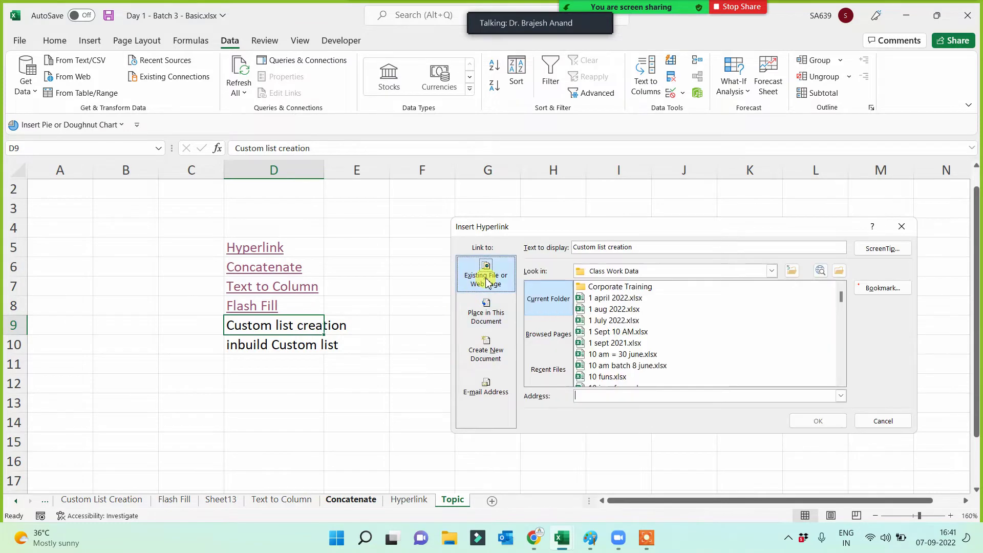
left_click(489, 317)
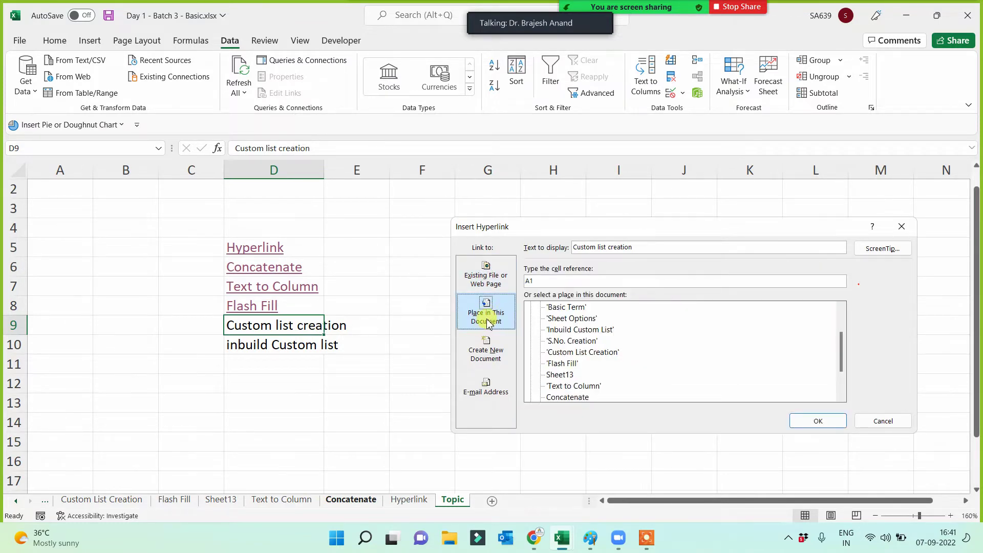
left_click(560, 352)
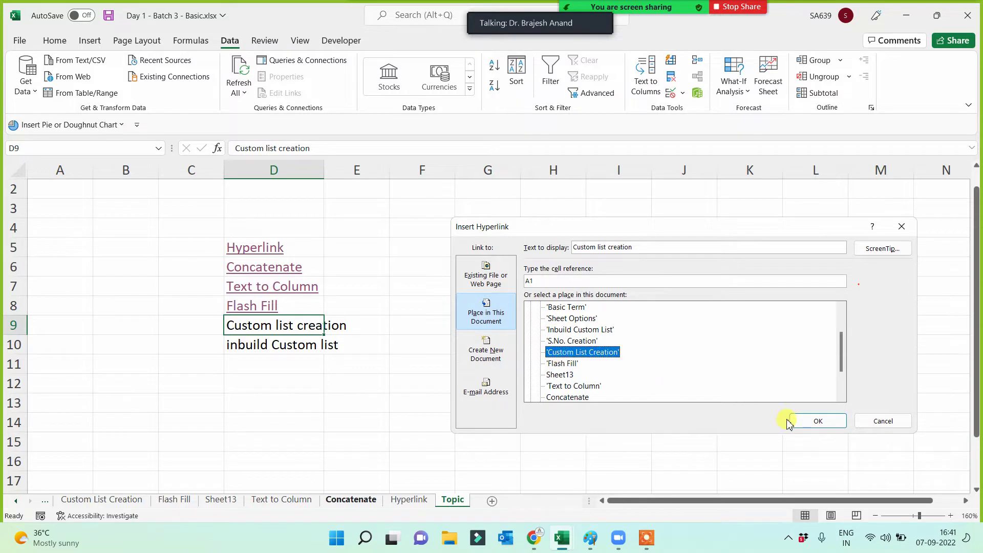
left_click(809, 425)
- Hyperlink D10 to the Inbuild Custom List sheet, then test the D9 link
left_click(294, 345)
right_click(296, 345)
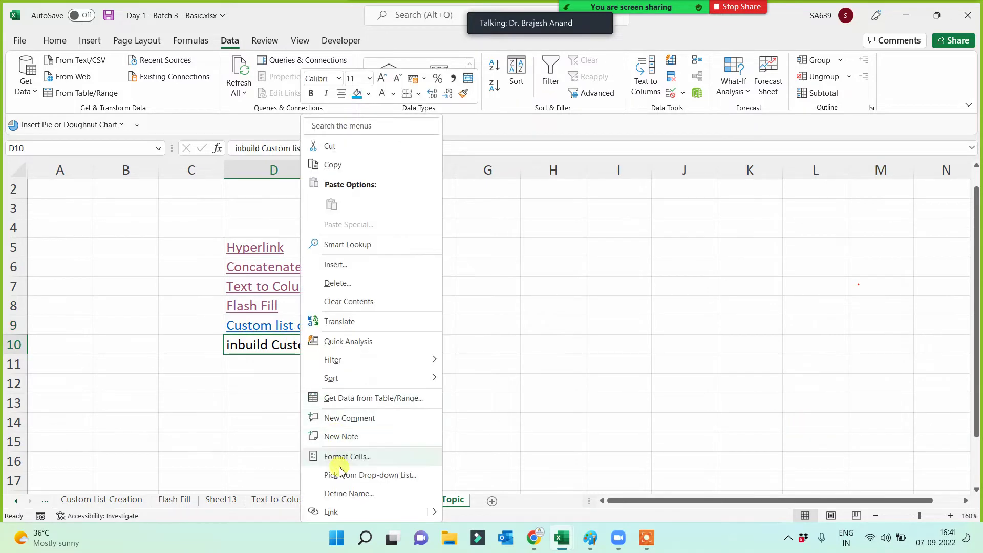
left_click(339, 513)
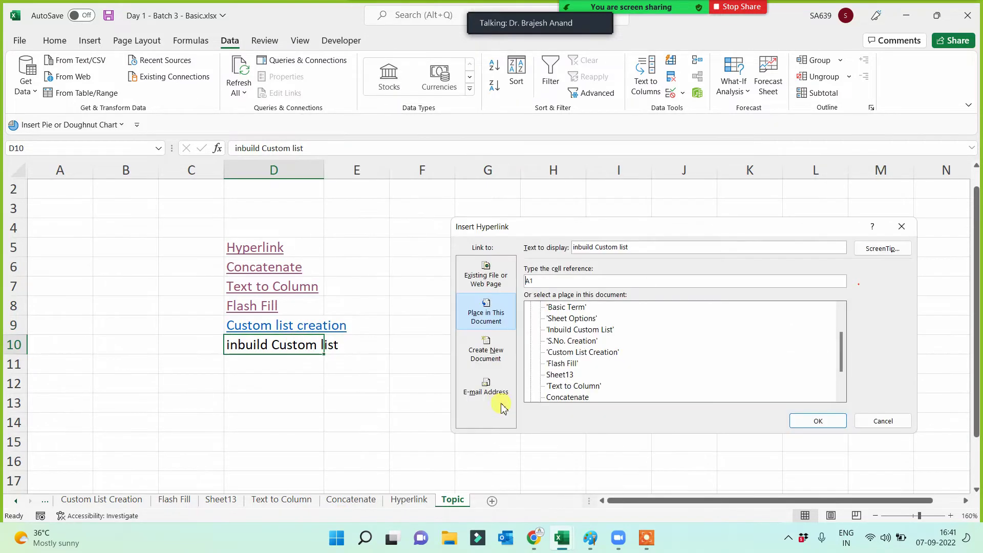
left_click(575, 332)
left_click(840, 425)
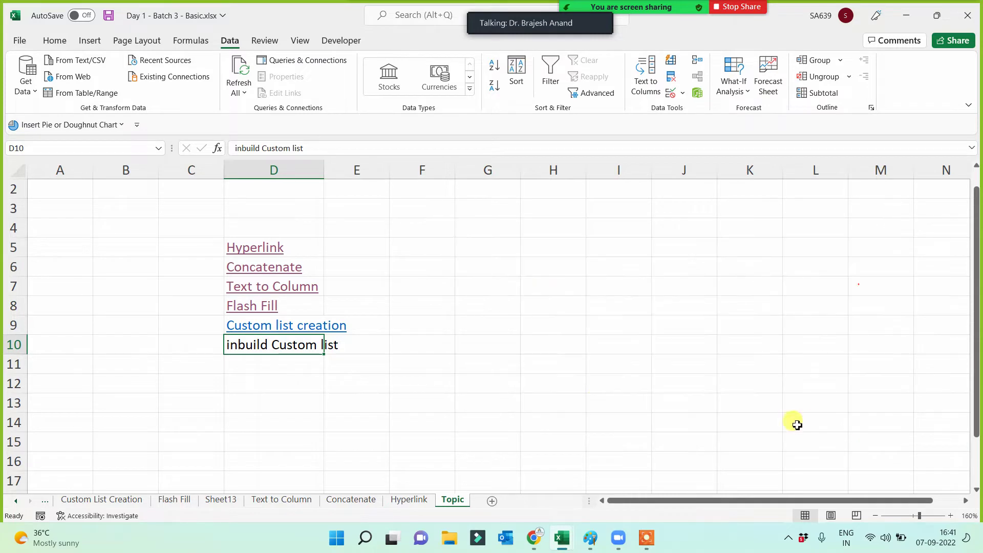
left_click(507, 388)
left_click(265, 425)
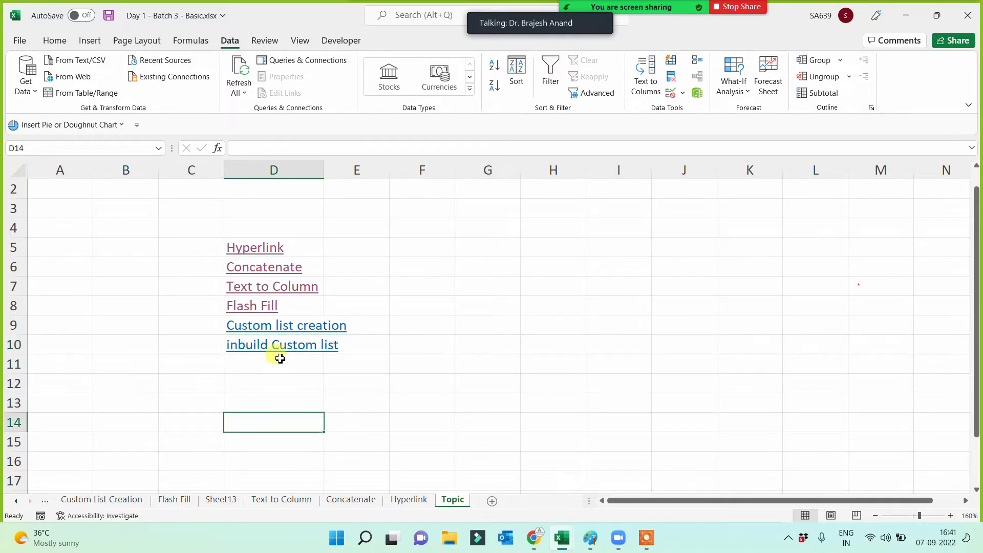
left_click(272, 326)
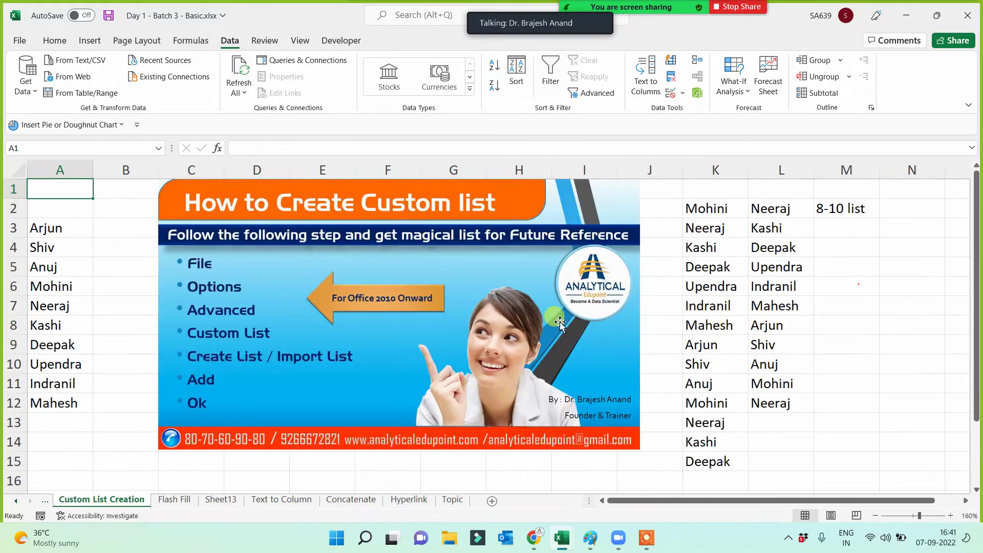
- Test the D10 inbuild Custom list link, then select E11 on the Hyperlink sheet
left_click(461, 501)
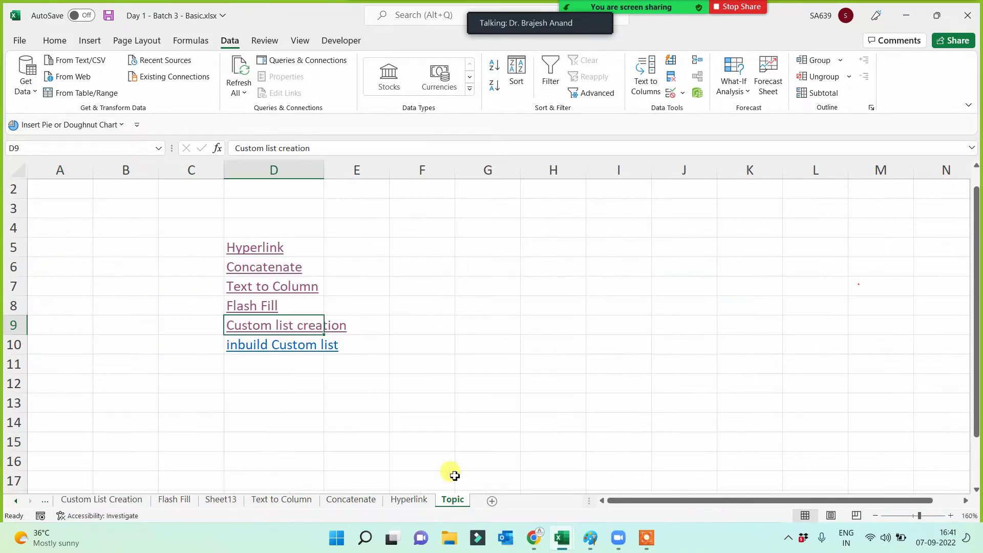
left_click(278, 351)
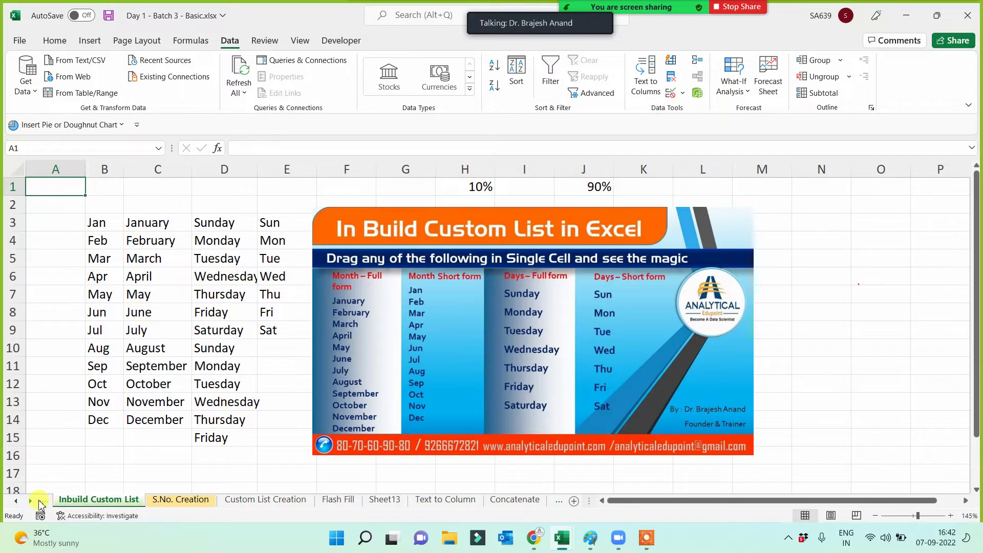
left_click(39, 502)
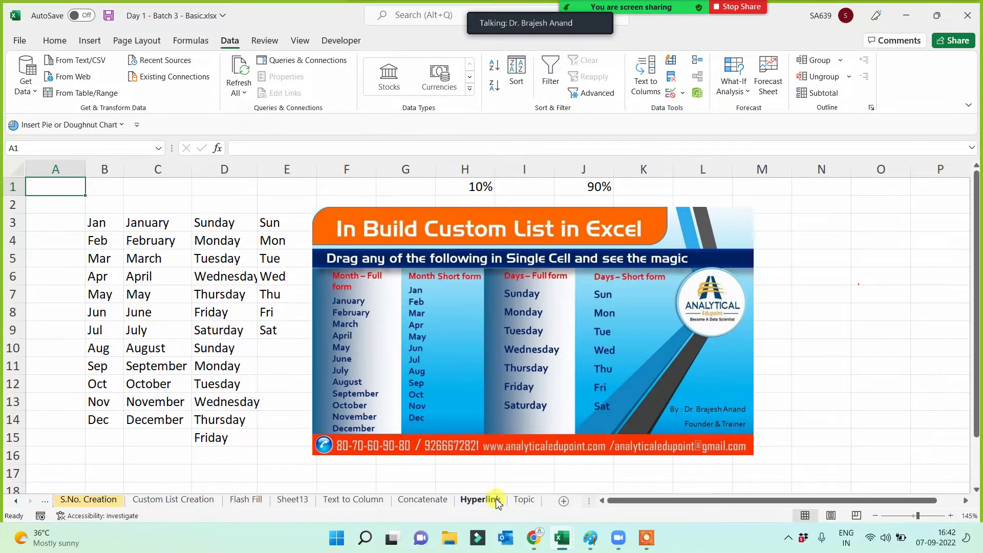
left_click(481, 500)
left_click(354, 379)
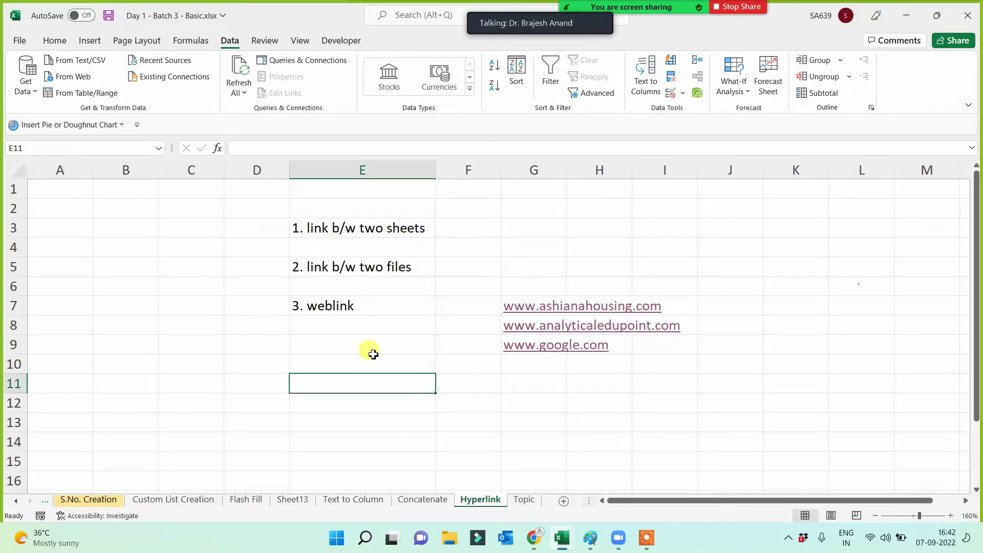
- Widen column D on the Topic sheet so the link text fits
left_click(524, 499)
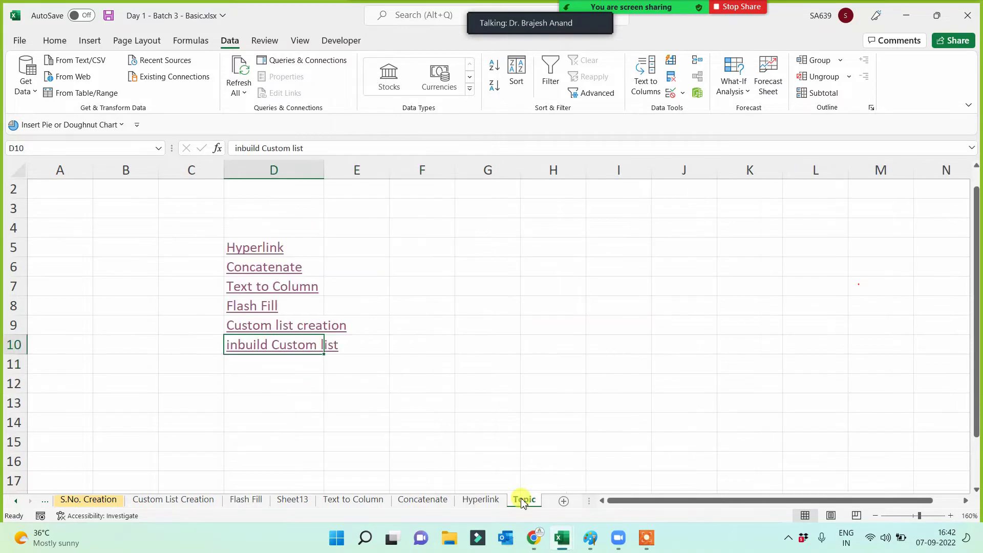
left_click(399, 432)
left_click_drag(324, 170, 352, 189)
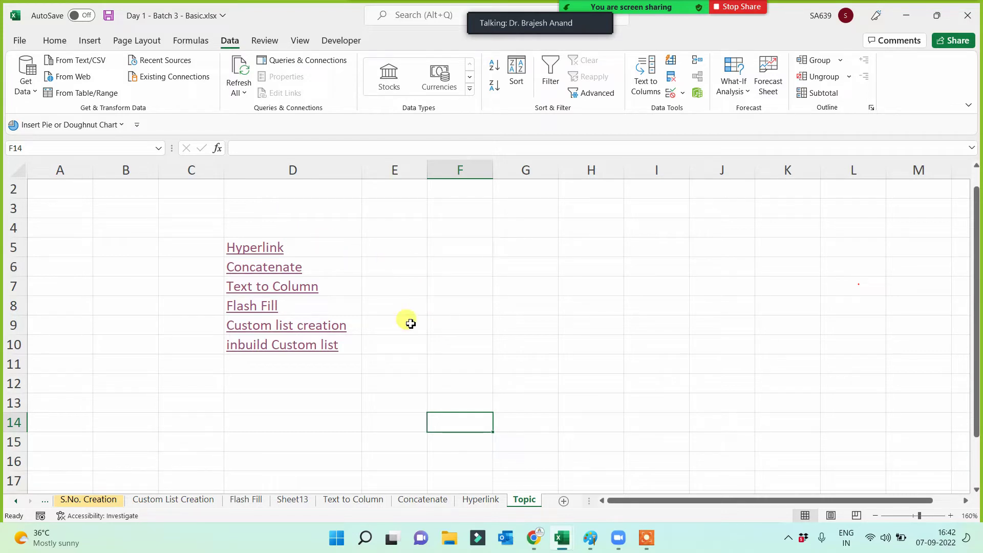
- Enter 'Reverse' in Hyperlink!E11, then test the Flash Fill link in Topic!D8
left_click(476, 500)
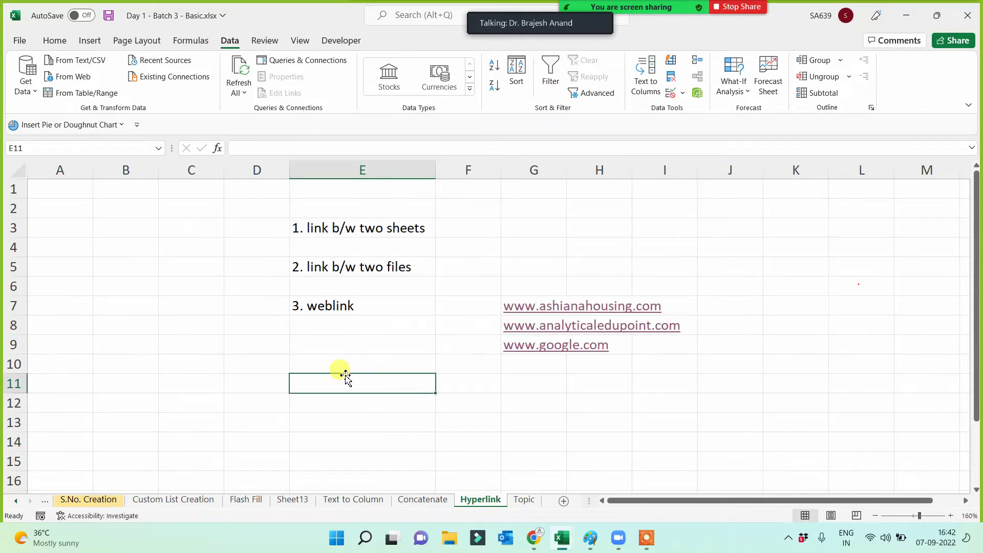
type("Reverse")
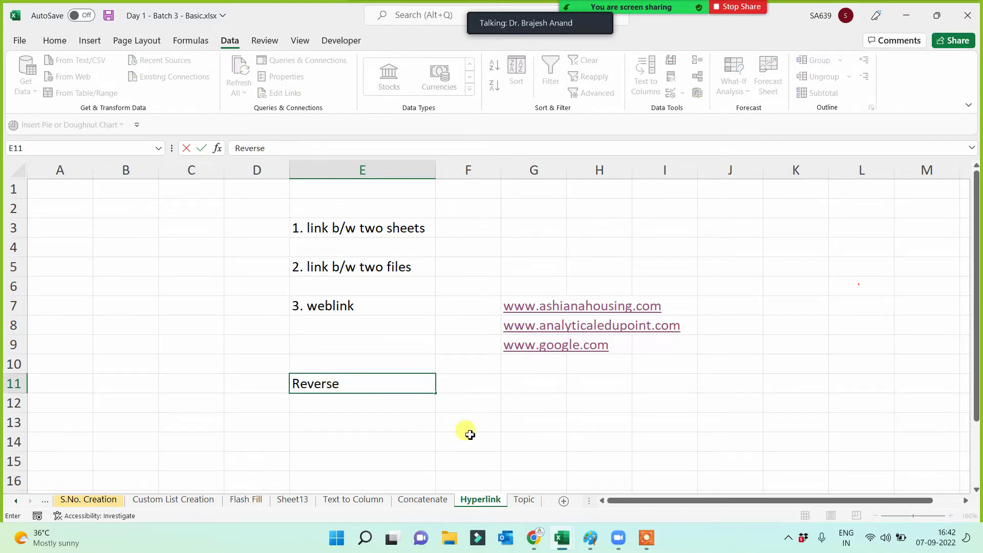
left_click(469, 438)
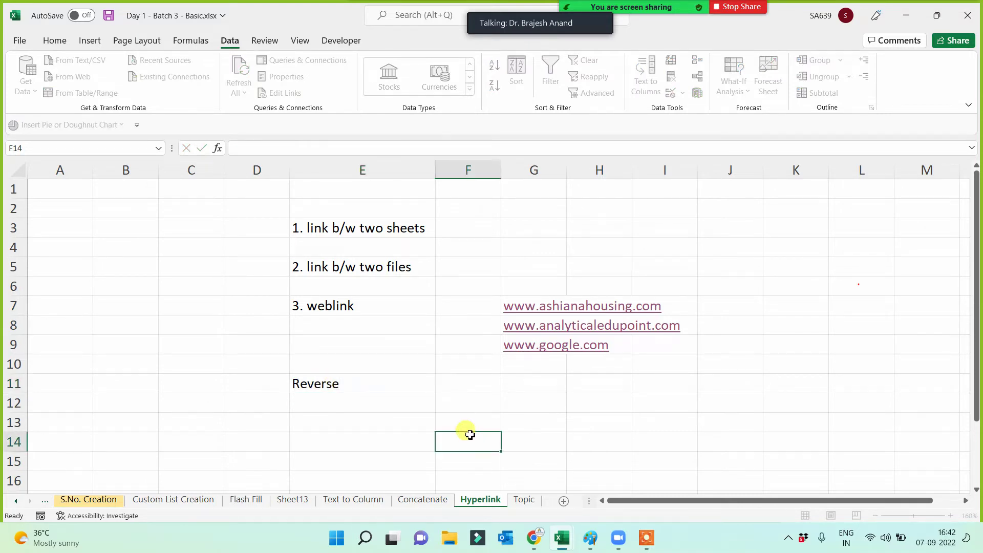
left_click(524, 505)
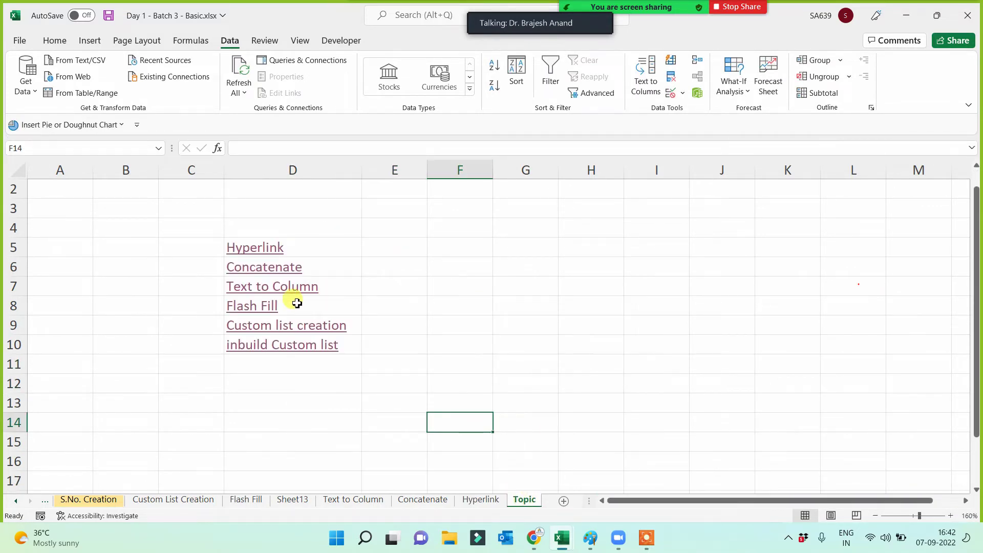
left_click(263, 305)
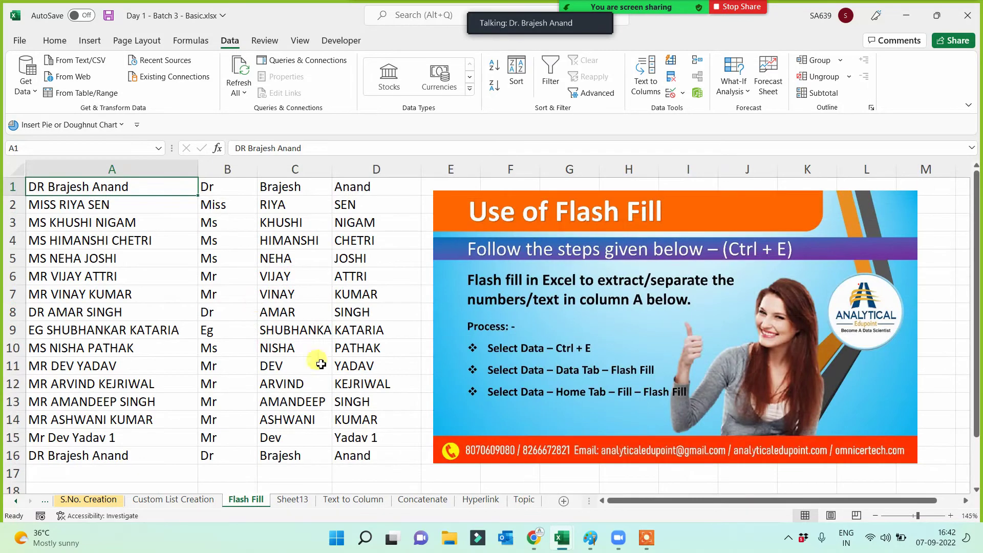
- Shrink the Flash Fill picture to free space above it
left_click(249, 273)
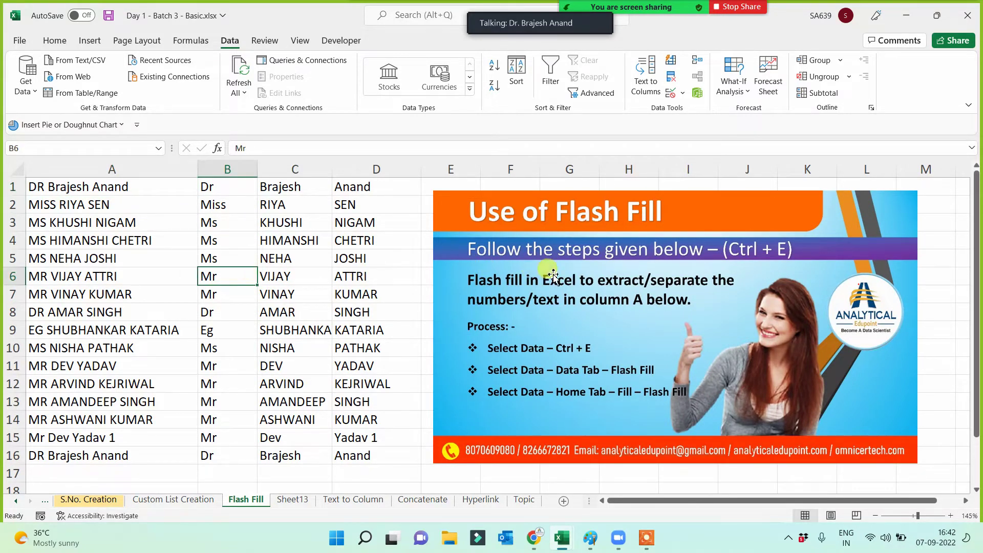
left_click(914, 204)
left_click_drag(918, 191, 830, 241)
left_click(455, 190)
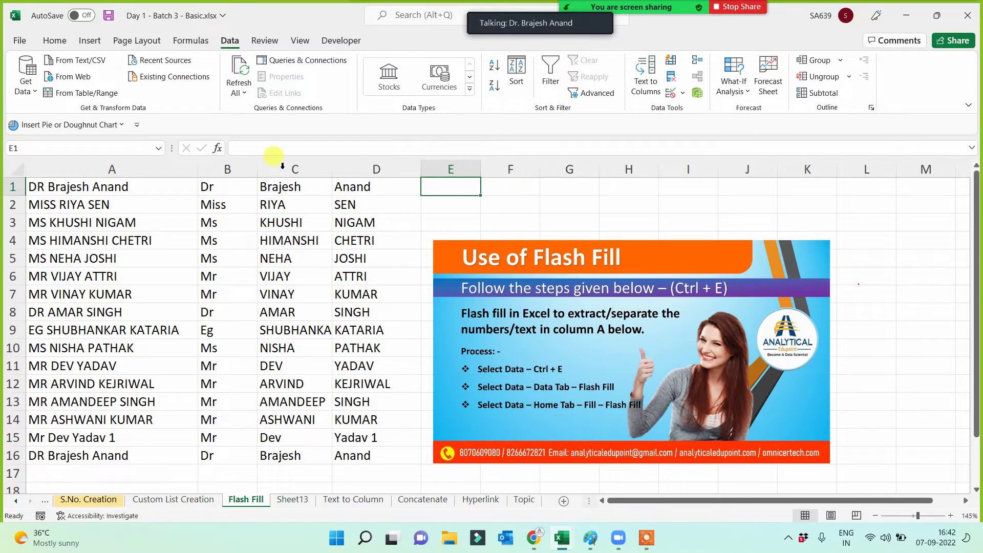
- Draw a left-right block arrow across columns F to J, about 1.61 cm by 7.88 cm
left_click(89, 42)
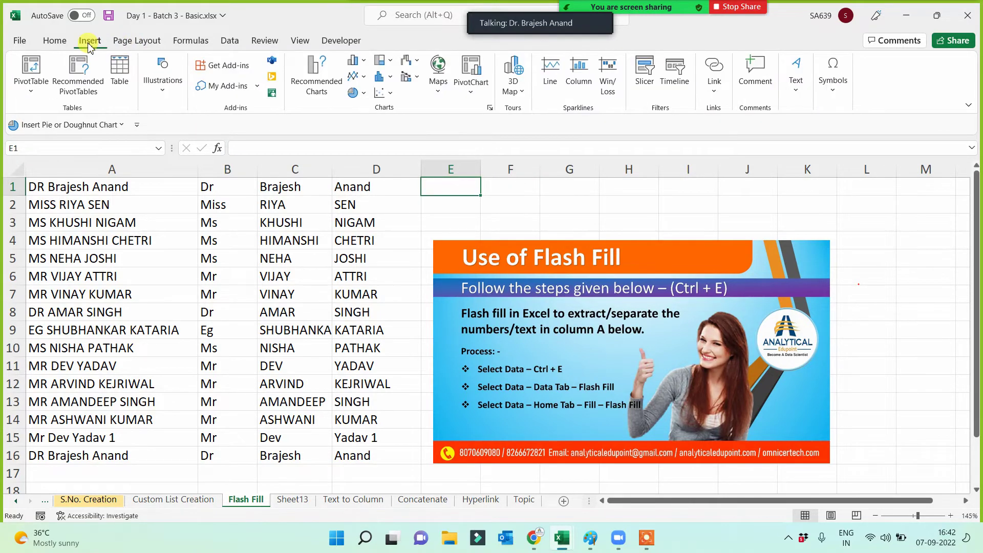
left_click(164, 92)
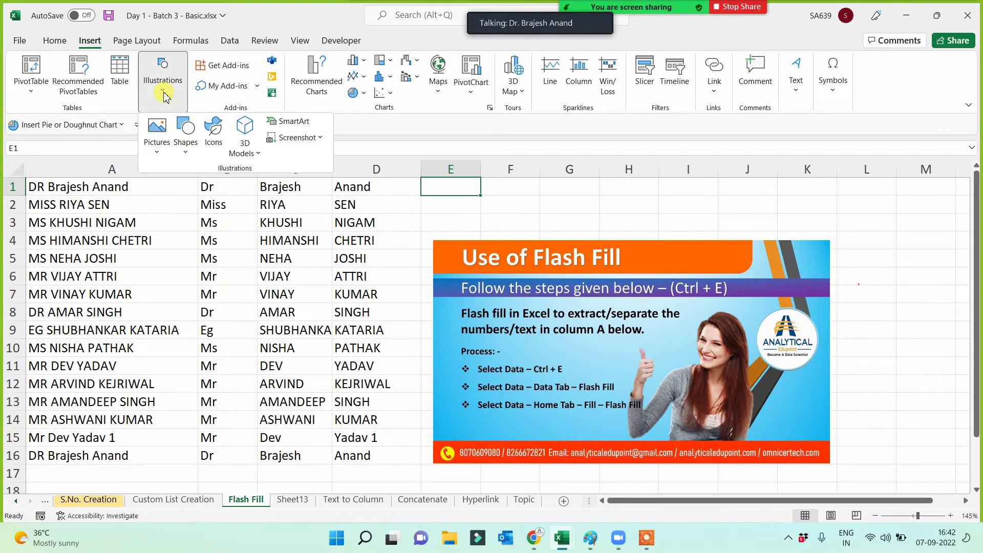
left_click(186, 154)
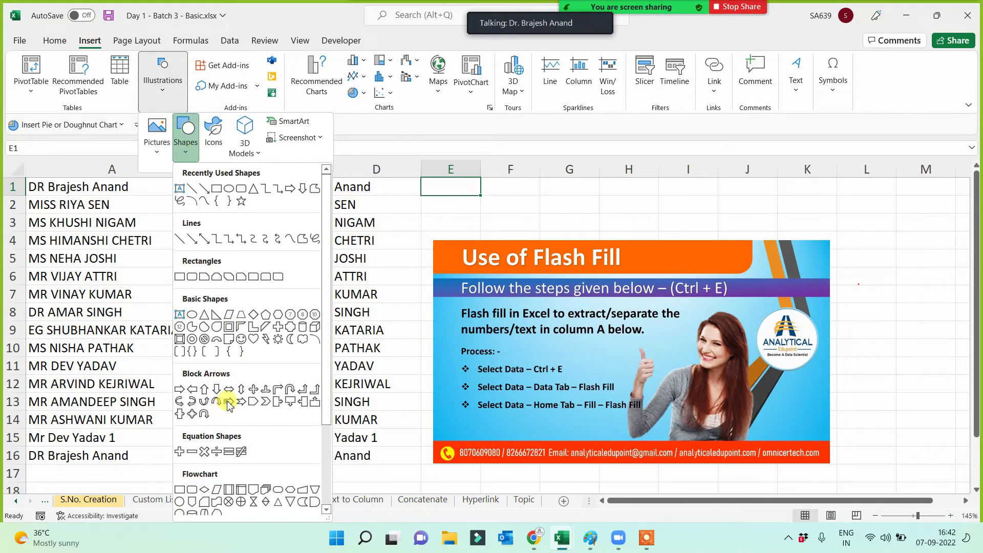
left_click(241, 389)
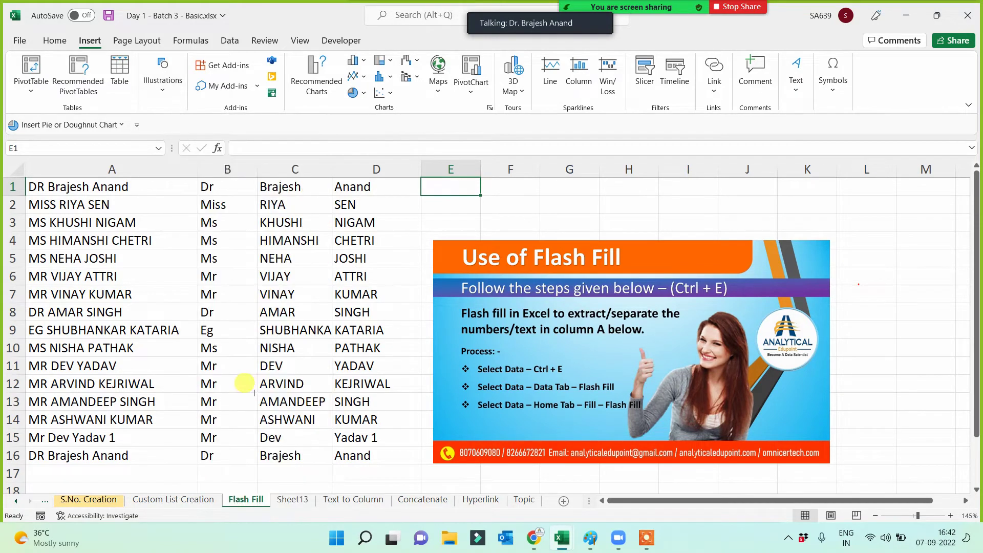
mouse_move(493, 181)
left_mouse_down()
mouse_move(717, 231)
mouse_move(768, 229)
left_mouse_up()
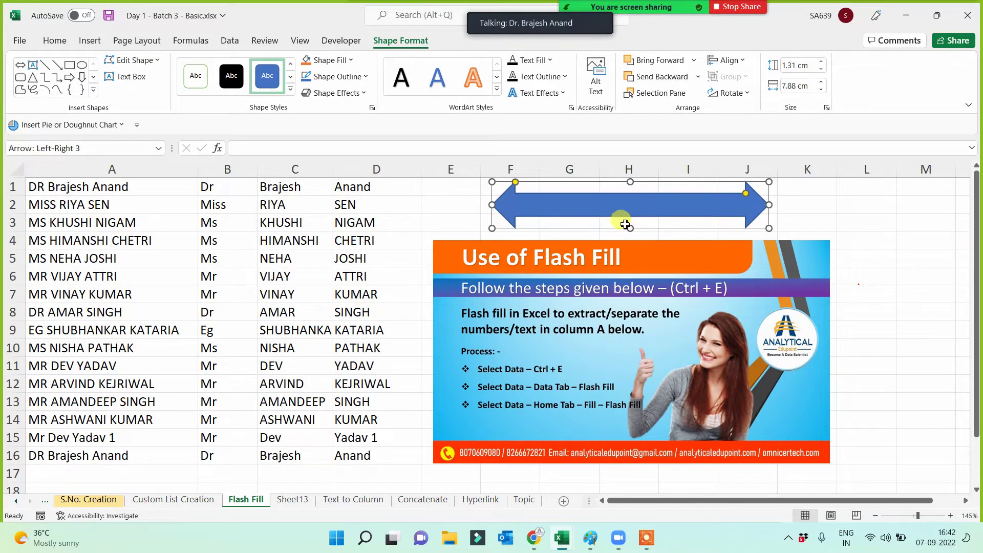
left_click_drag(630, 229, 633, 238)
- Add the text 'JUMP to Topic' inside the arrow and centre it
right_click(619, 209)
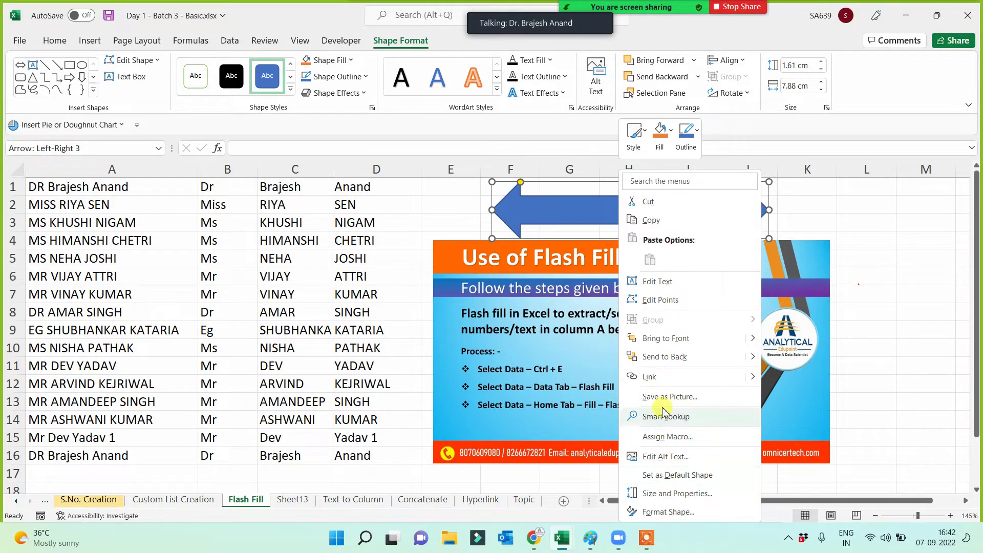
left_click(662, 283)
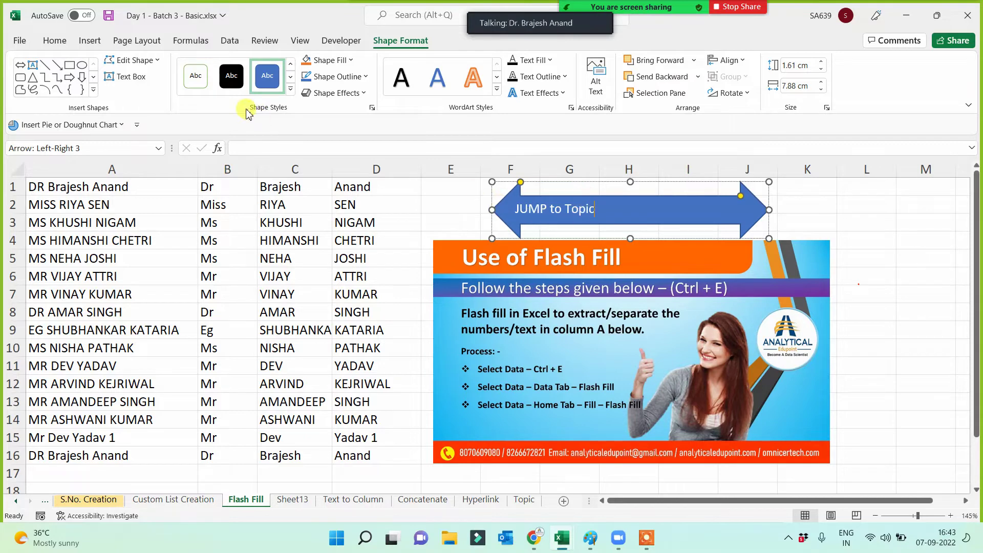
left_click(57, 41)
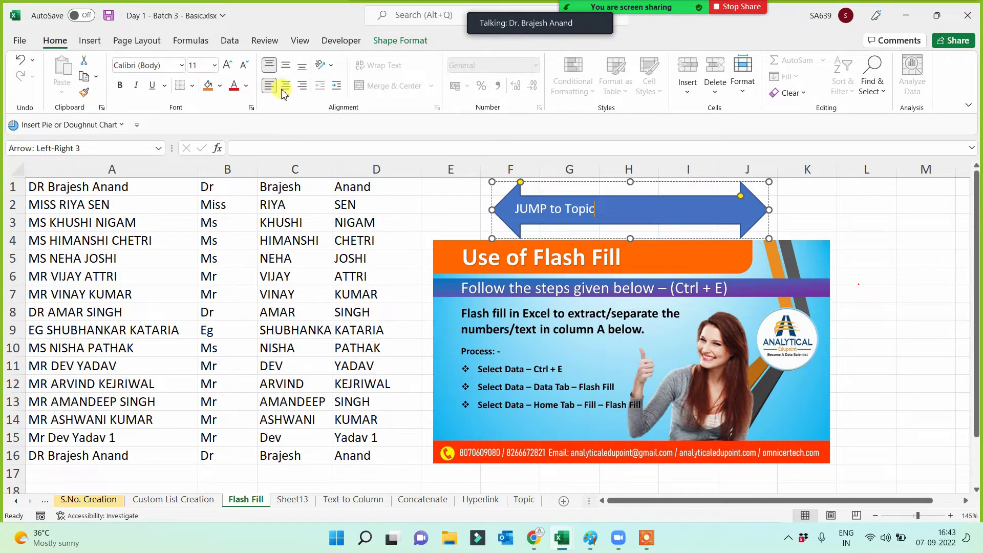
left_click(285, 86)
- Make the arrow's JUMP to Topic text bold at 14 pt
key("ctrl+a")
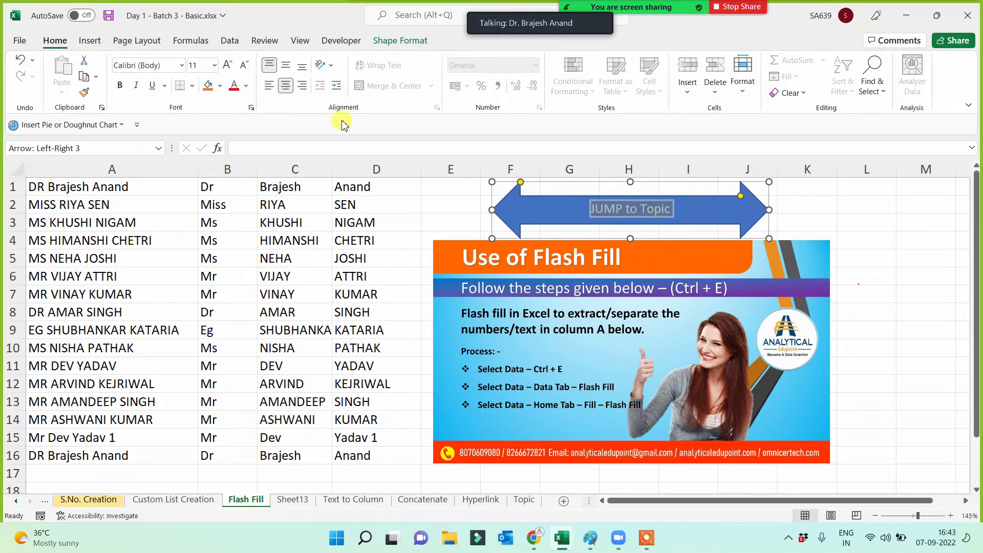
left_click(229, 66)
left_click(229, 65)
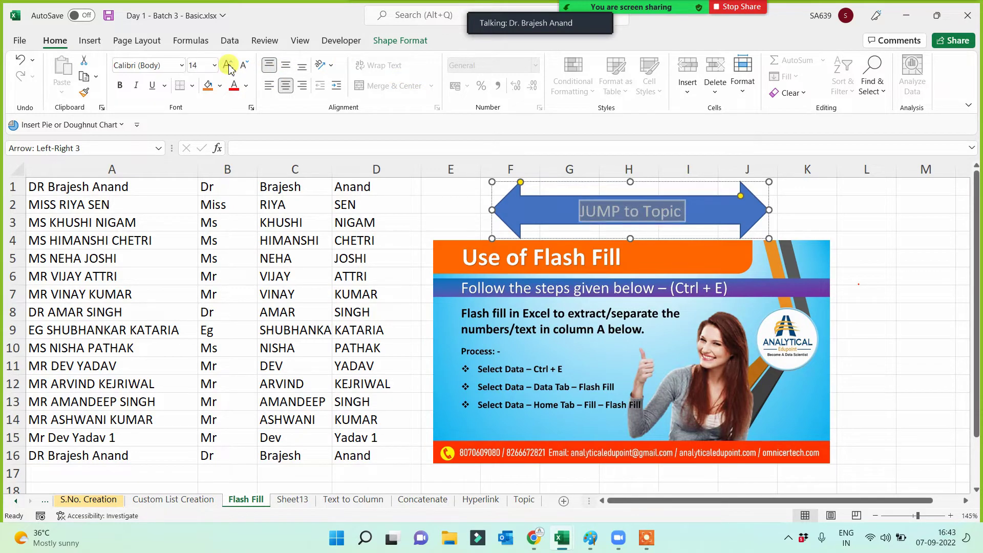
left_click(120, 86)
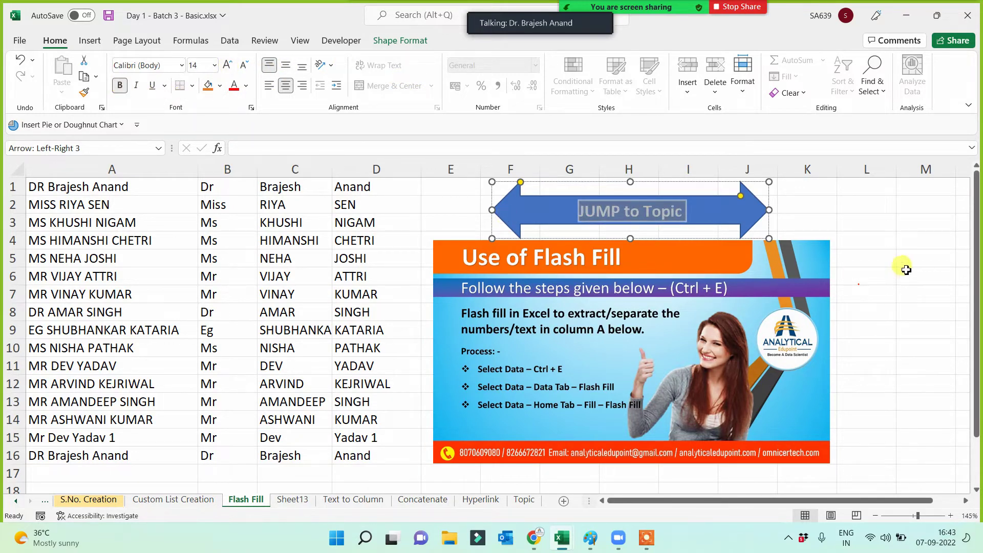
left_click(891, 236)
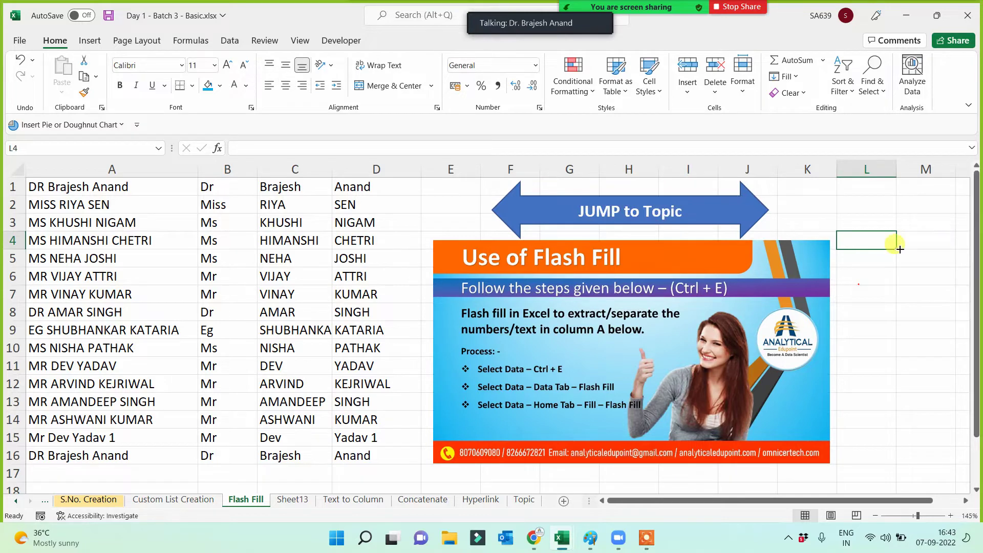
left_click(528, 220)
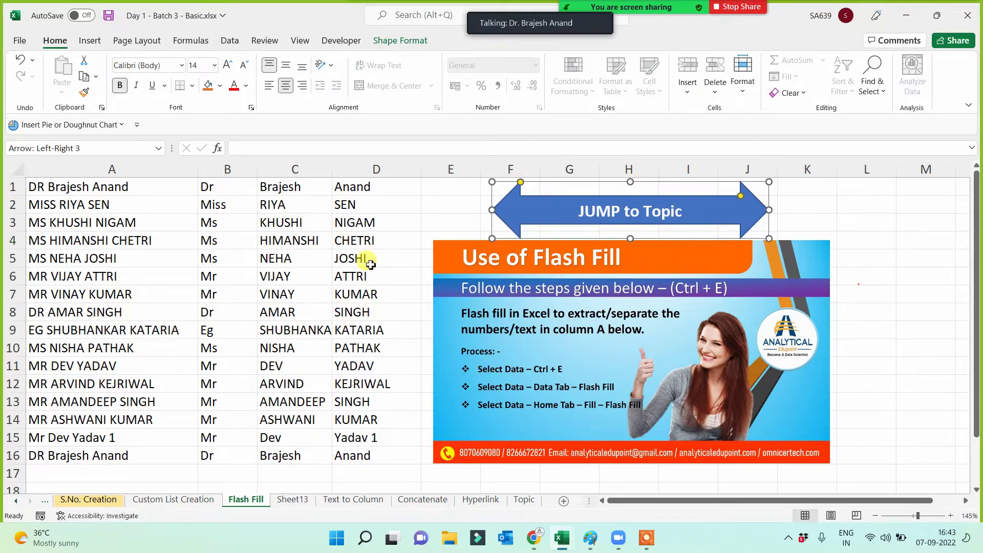
left_click(402, 41)
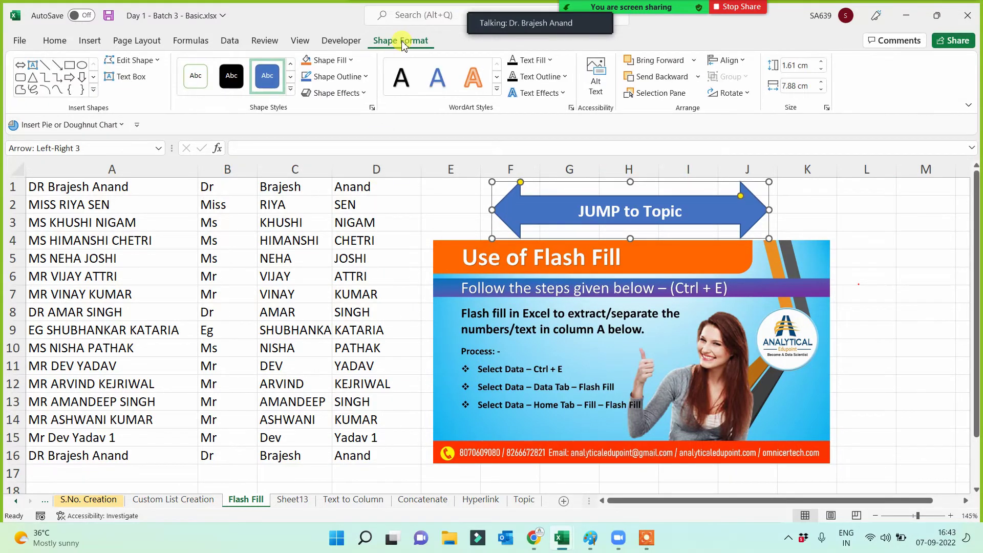
- Apply a 3-D bevel preset effect to the JUMP to Topic arrow
left_click(328, 93)
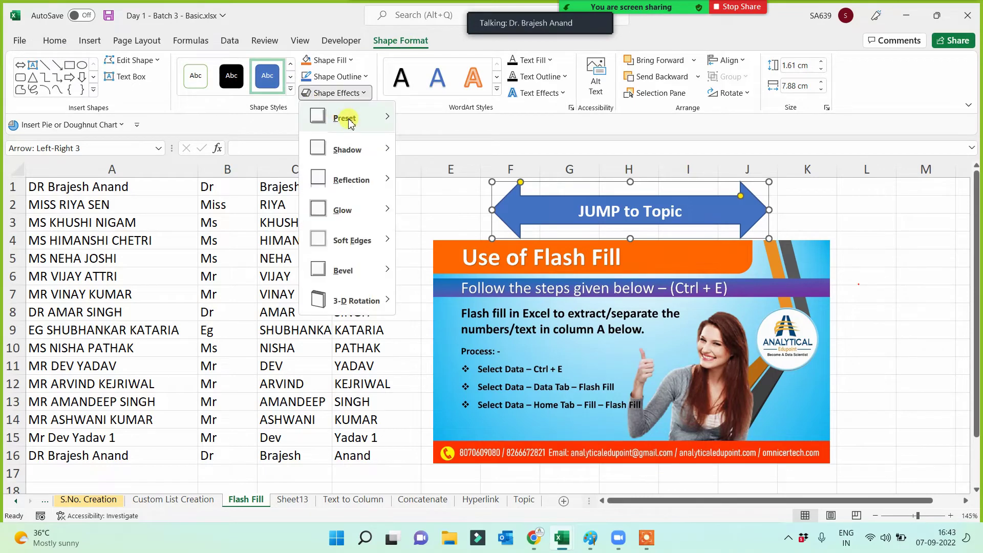
mouse_move(352, 123)
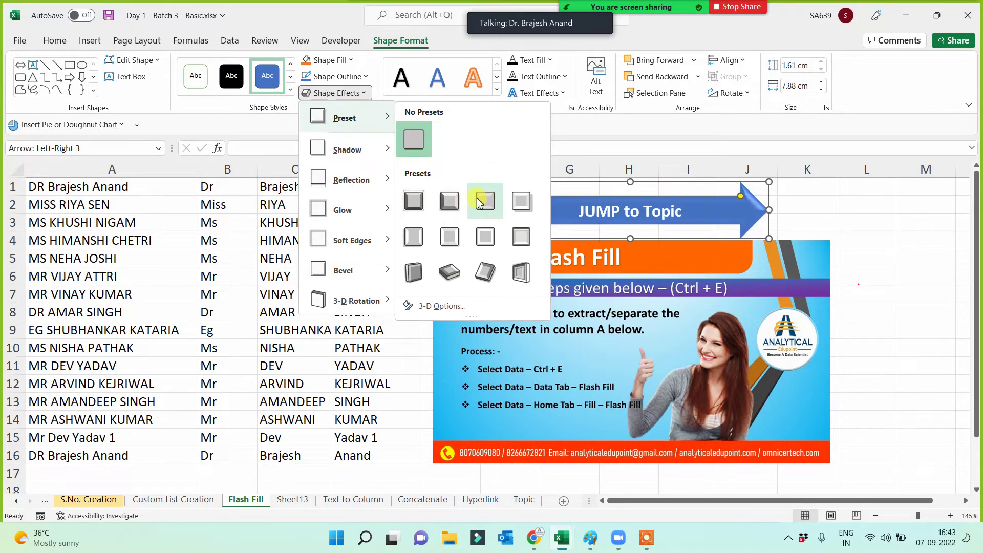
left_click(521, 202)
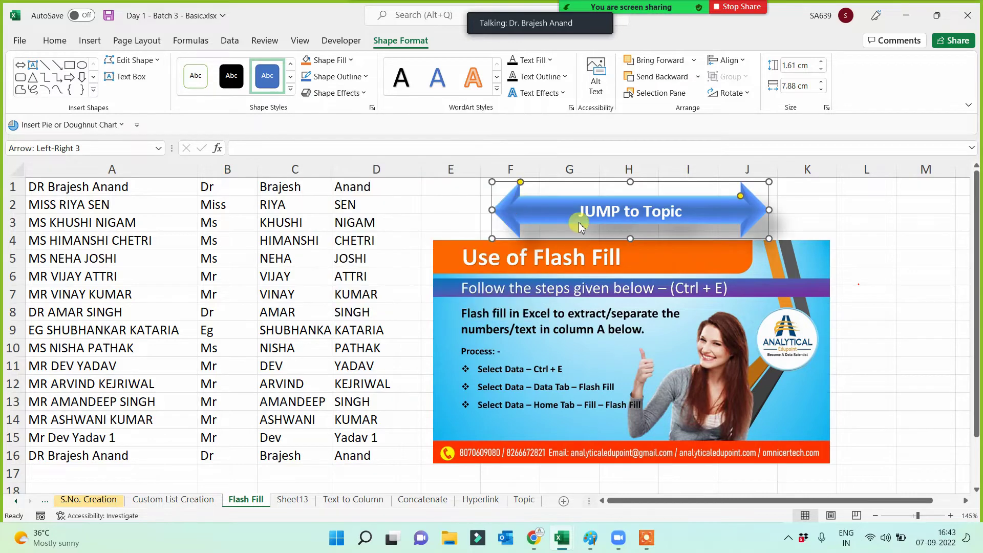
left_click(933, 241)
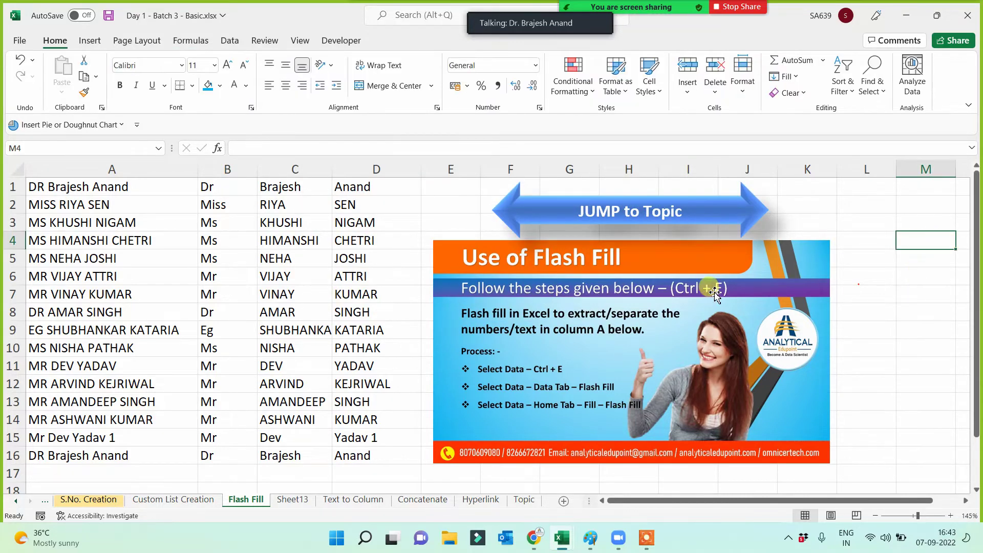
- Move the Flash Fill picture down below the arrow and nudge the arrow slightly left
left_click_drag(635, 257, 635, 284)
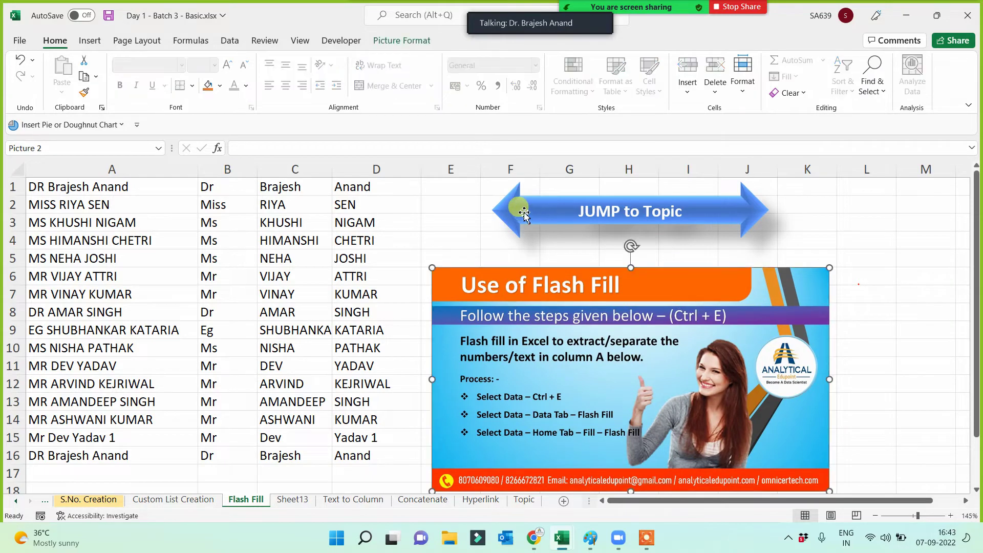
left_click_drag(518, 208, 507, 217)
left_click(866, 205)
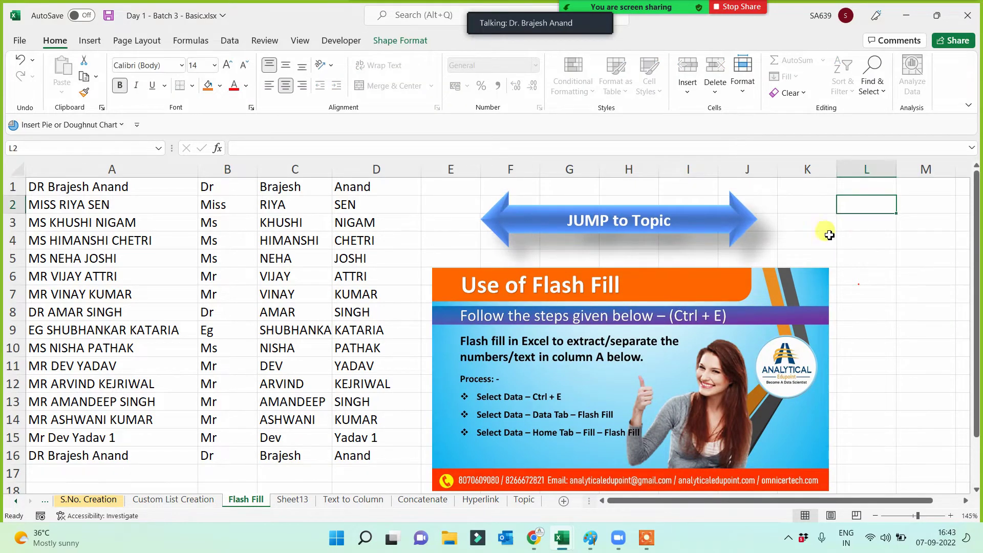
left_click(894, 277)
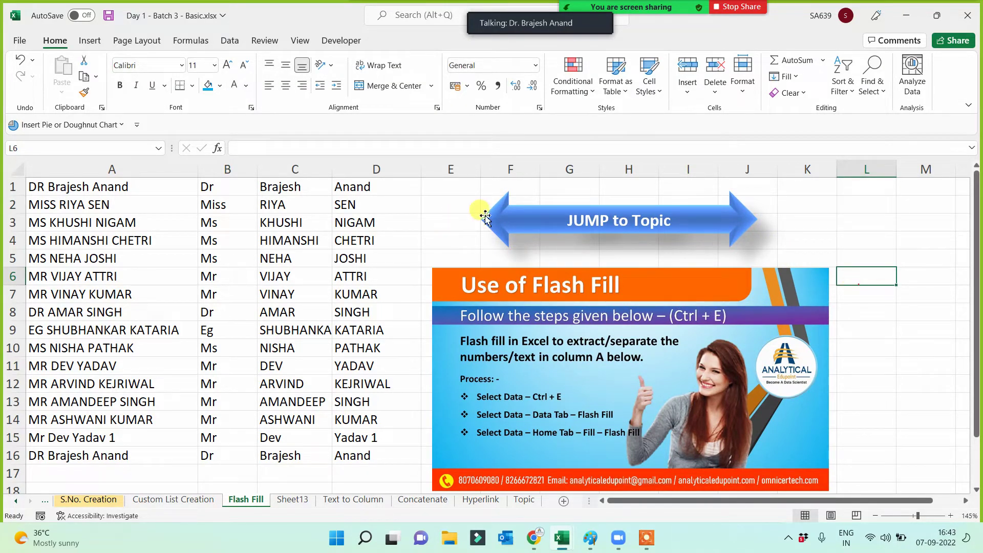
left_click(535, 225)
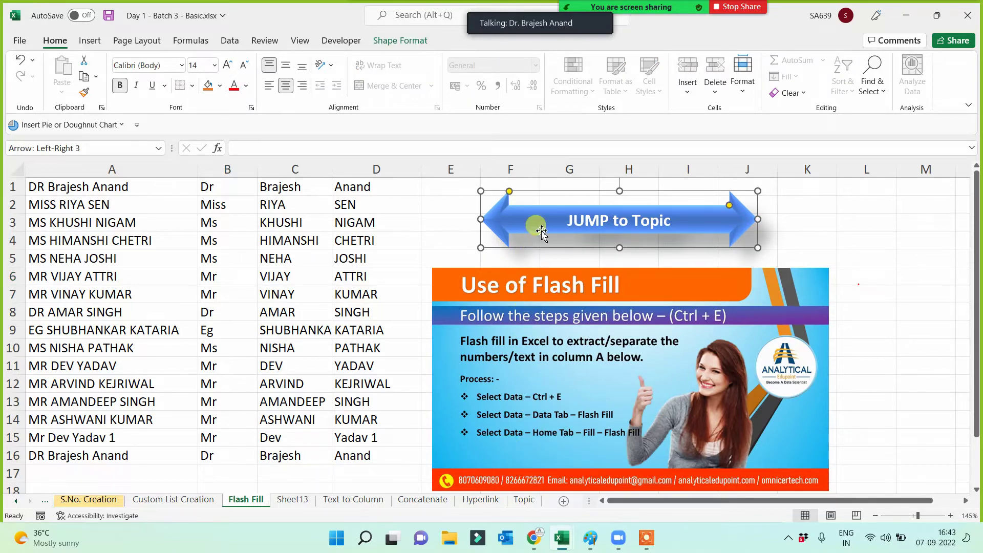
- Hyperlink the JUMP to Topic arrow to the Topic sheet and follow it to Topic
right_click(544, 222)
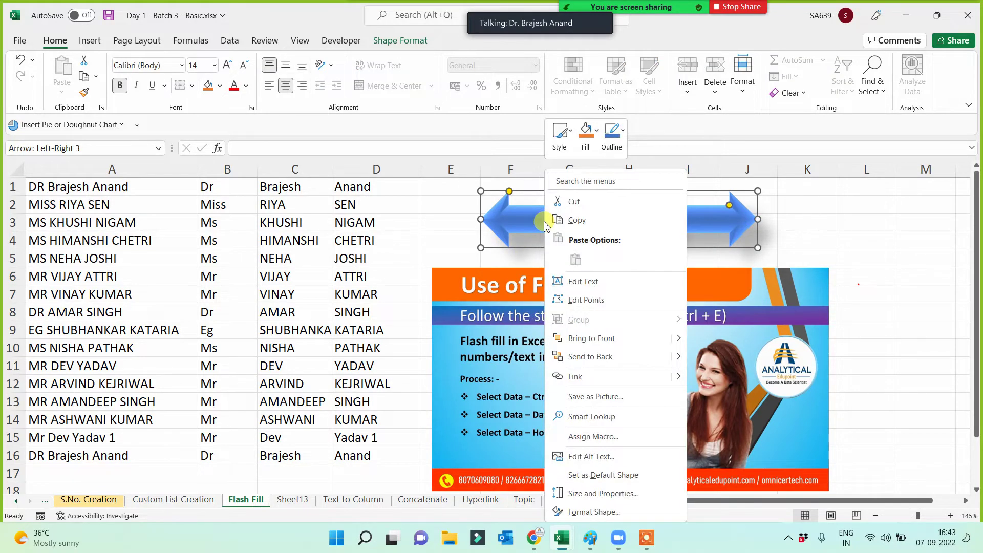
left_click(583, 379)
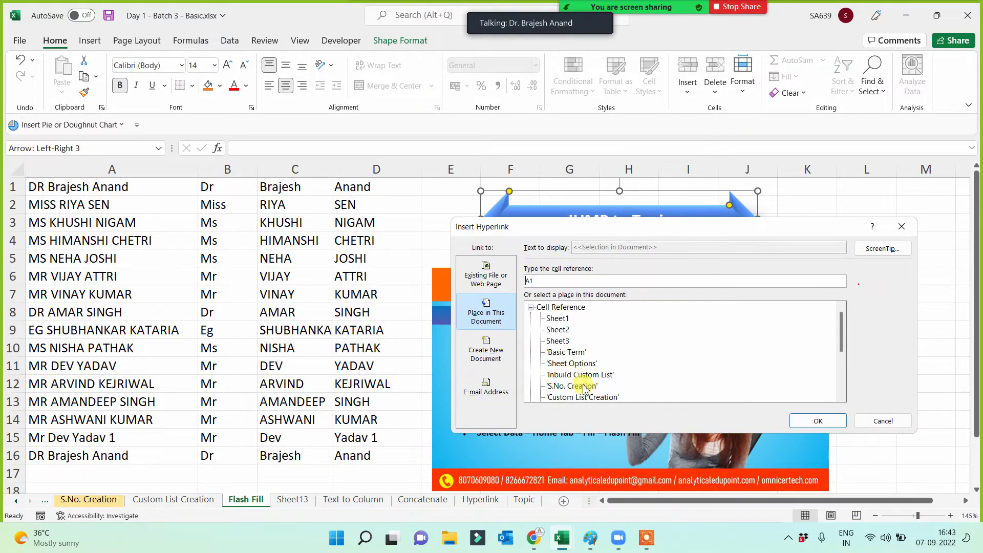
scroll(594, 358, "down", 3)
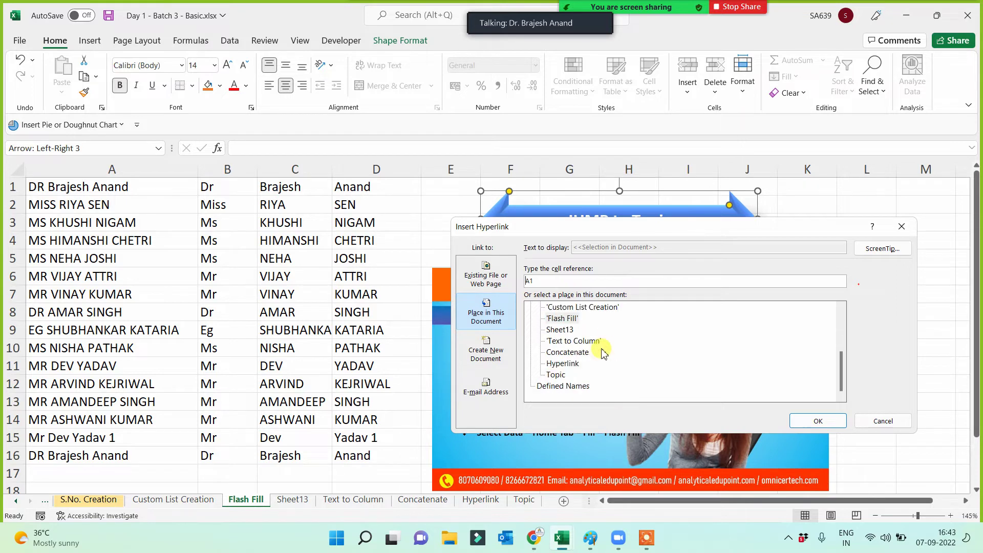
left_click(558, 375)
left_click(819, 421)
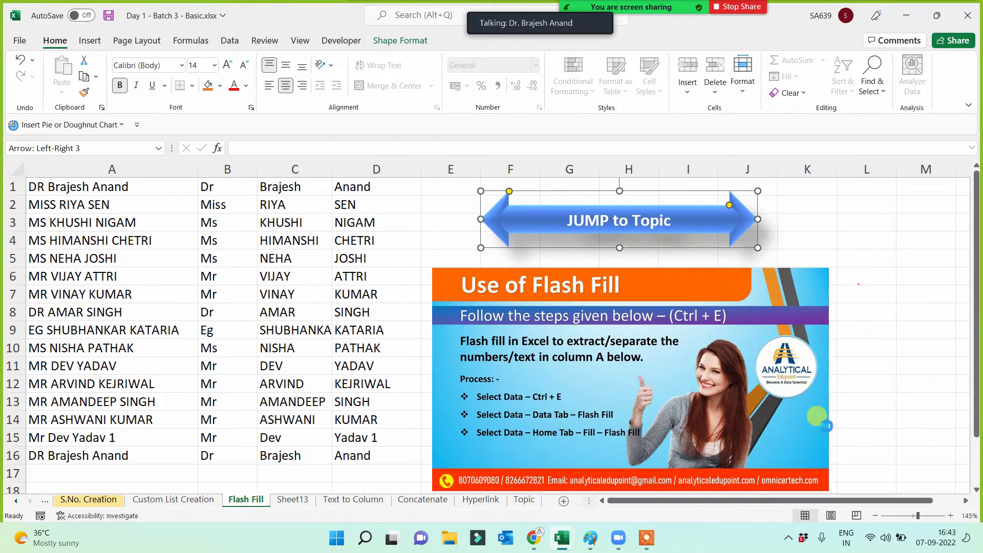
left_click(881, 330)
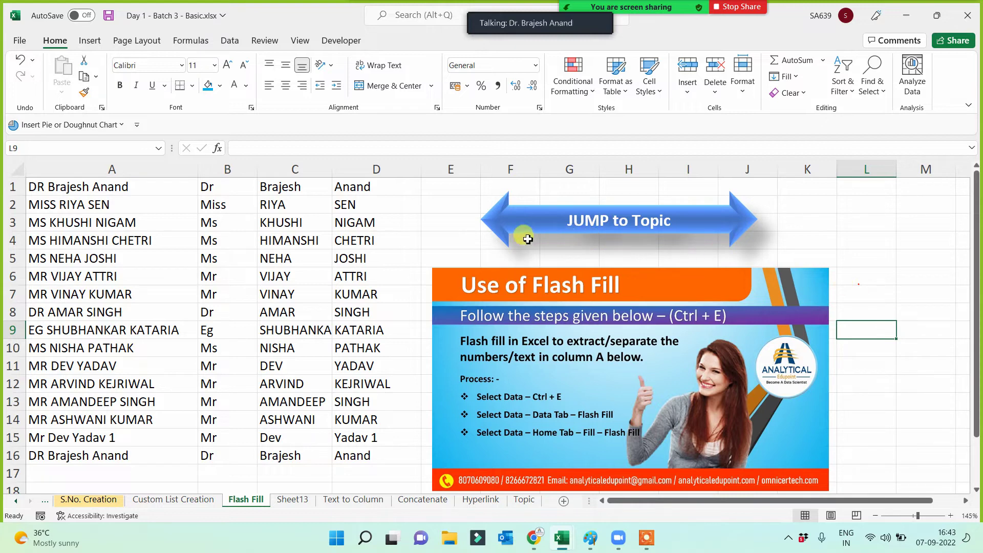
left_click(555, 229)
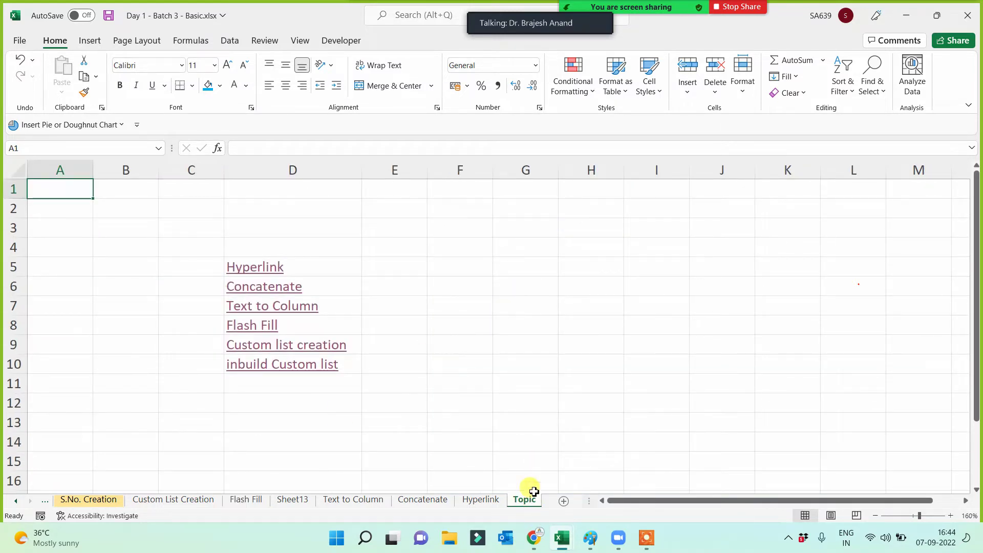
- Go between Topic and Flash Fill twice via the Flash Fill link and arrow, ending on Flash Fill
left_click(244, 326)
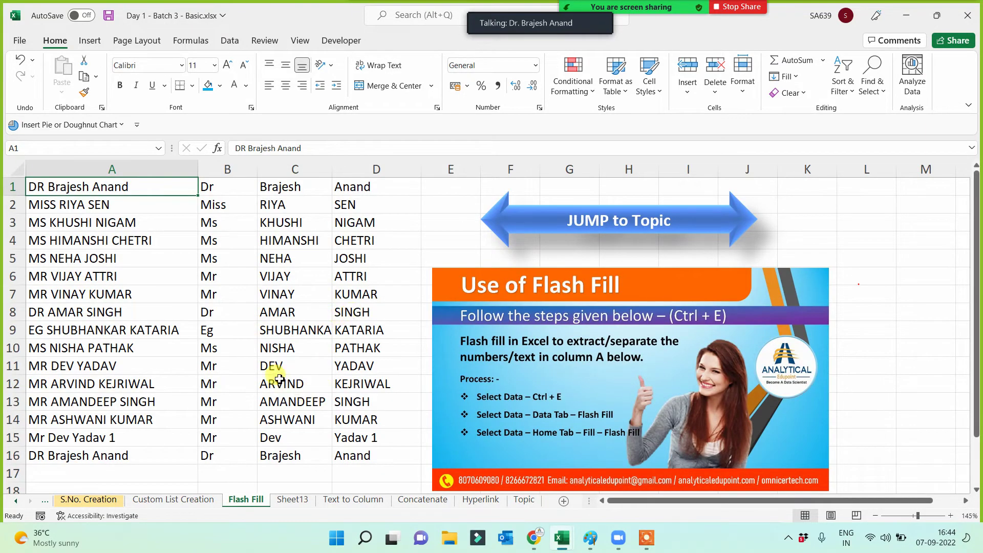
left_click(622, 213)
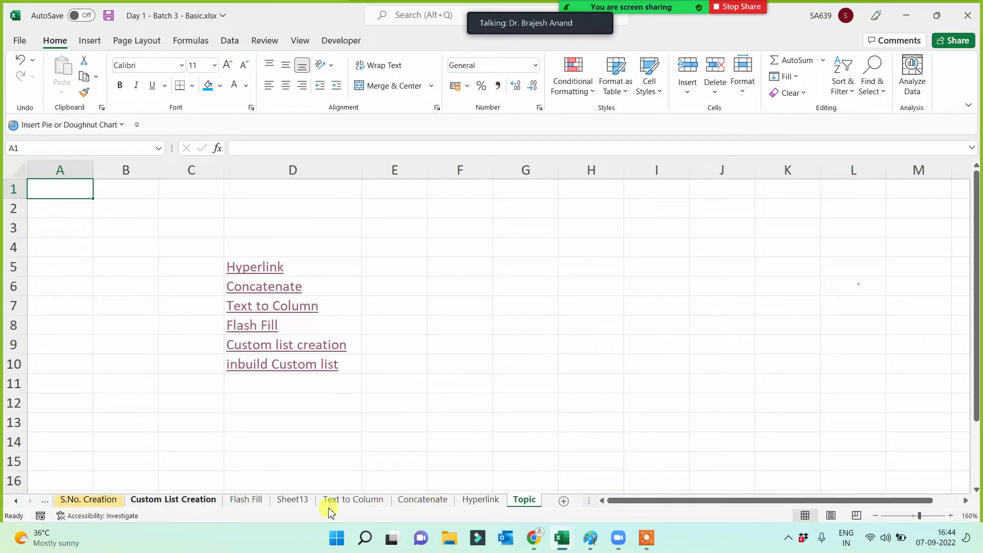
left_click_drag(279, 384, 283, 474)
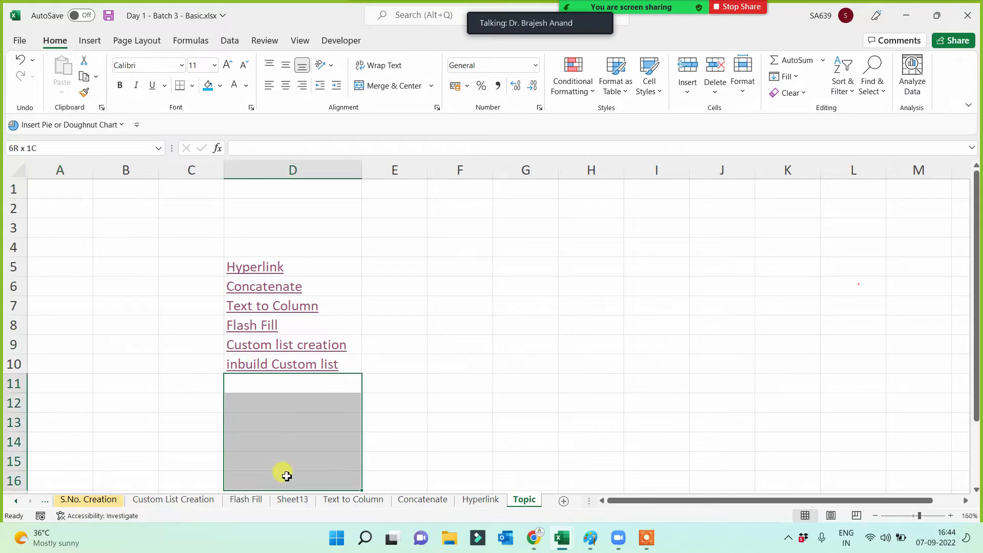
left_click(453, 376)
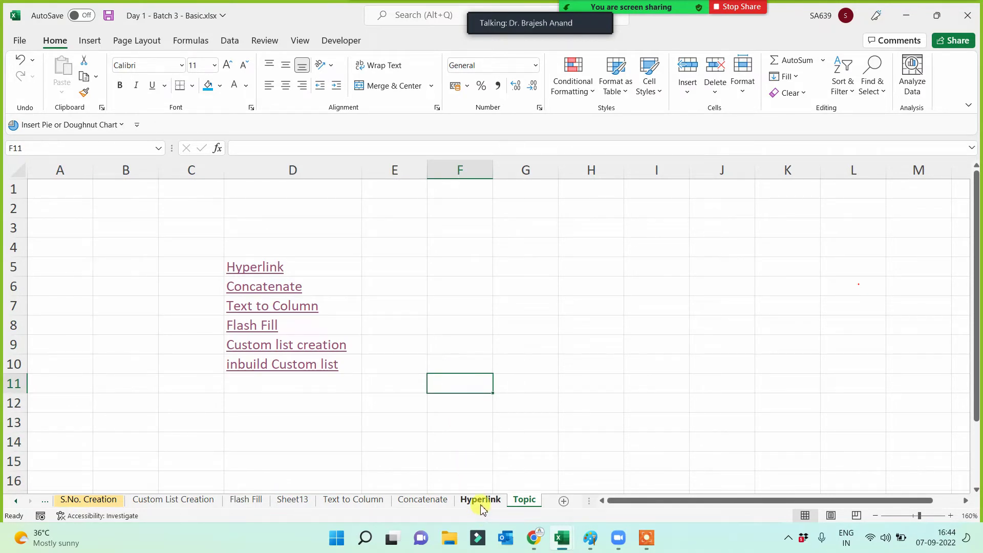
left_click(259, 326)
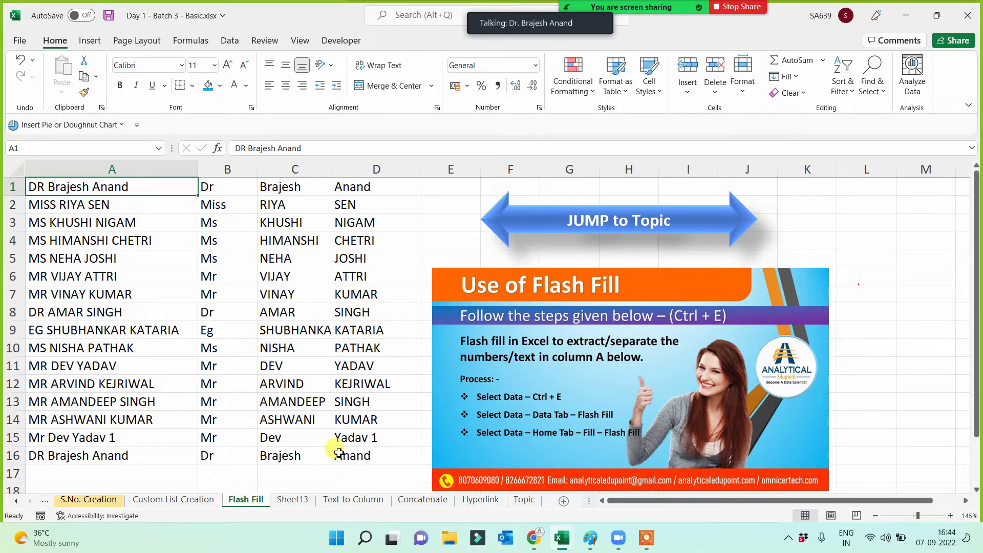
left_click(708, 216, "ctrl")
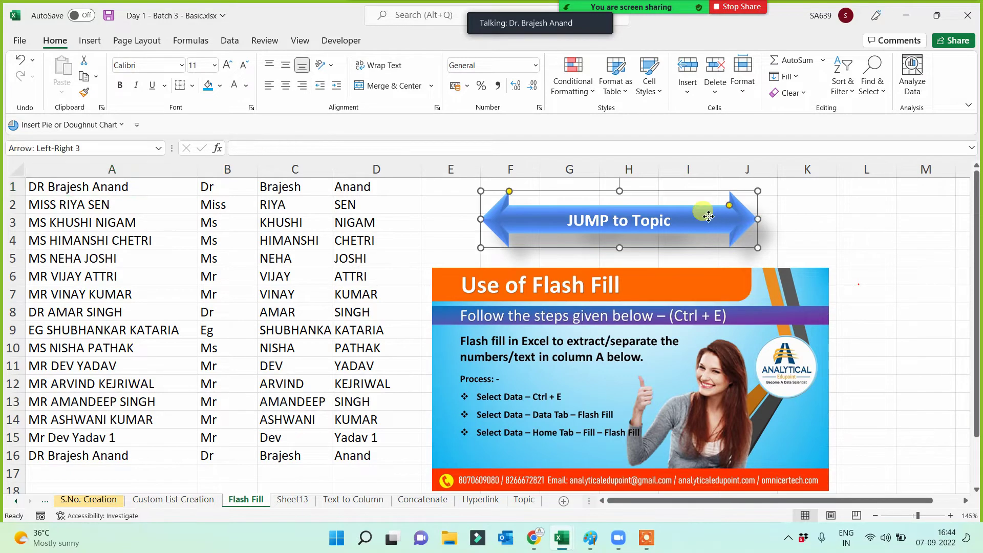
right_click(708, 216)
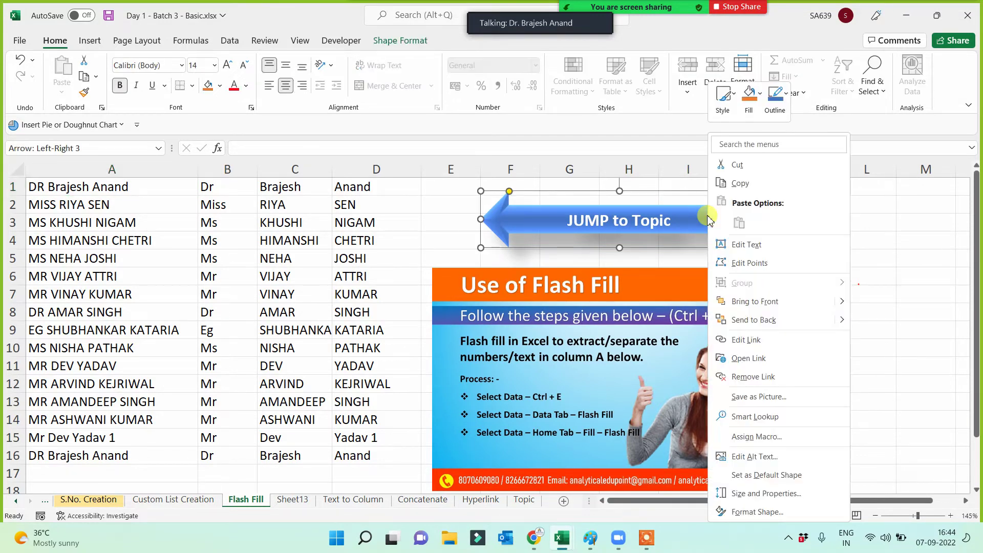
left_click(740, 184)
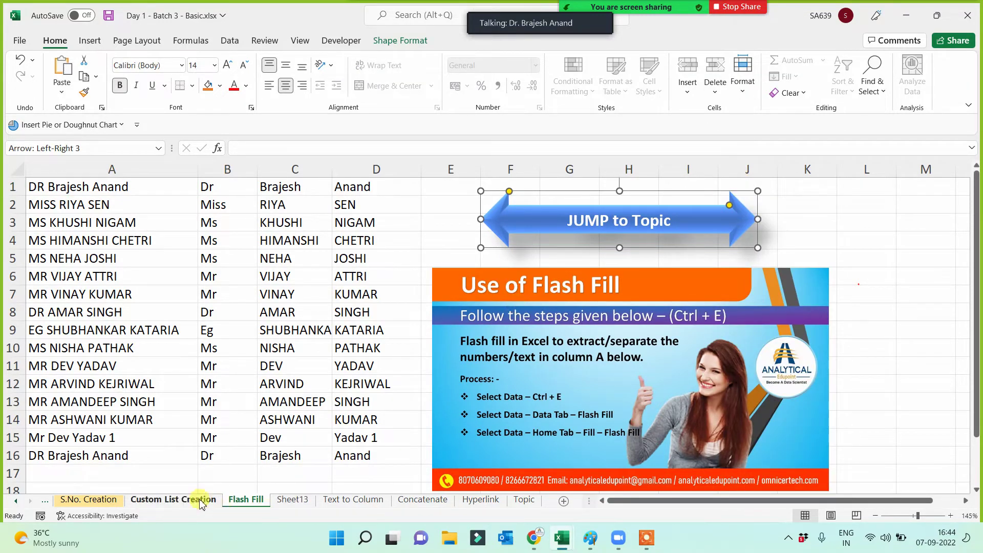
- Paste the JUMP to Topic arrow onto the Custom List Creation and S.No. Creation sheets
left_click(200, 500)
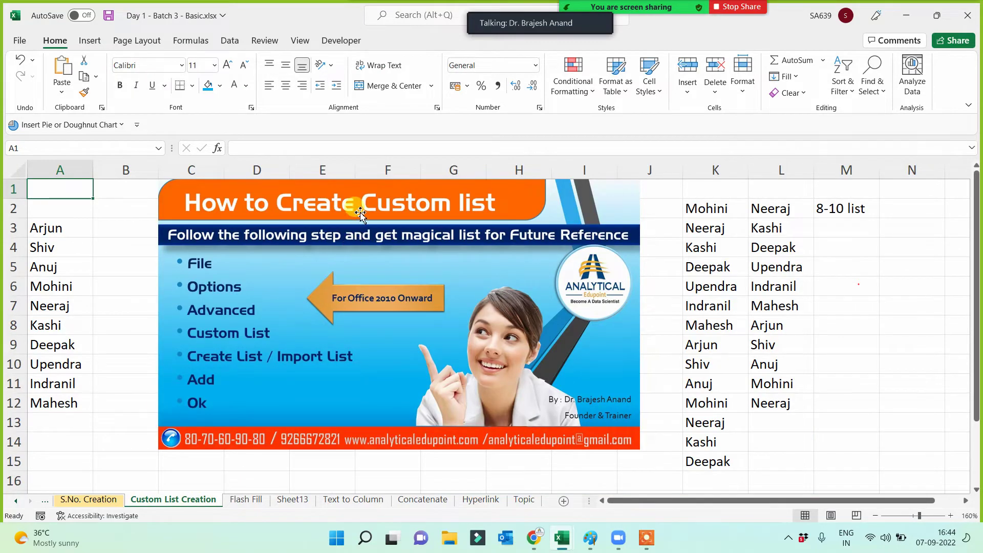
left_click_drag(360, 215, 323, 263)
left_click(196, 197)
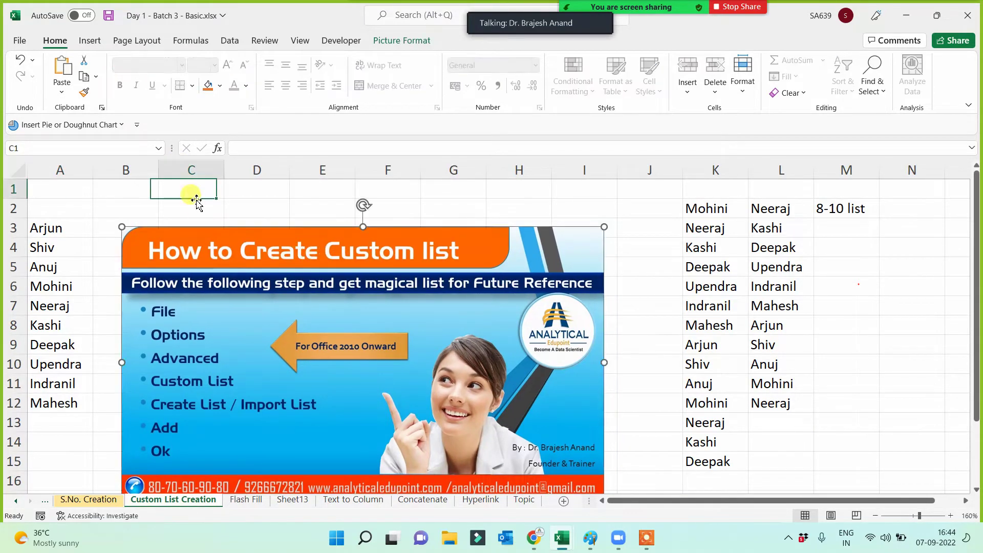
key("ctrl+v")
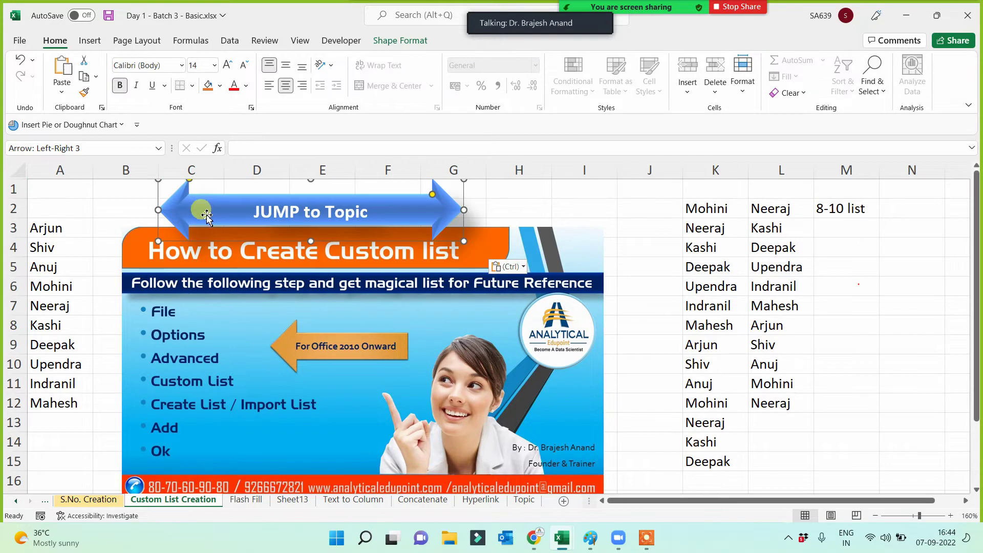
left_click(91, 501)
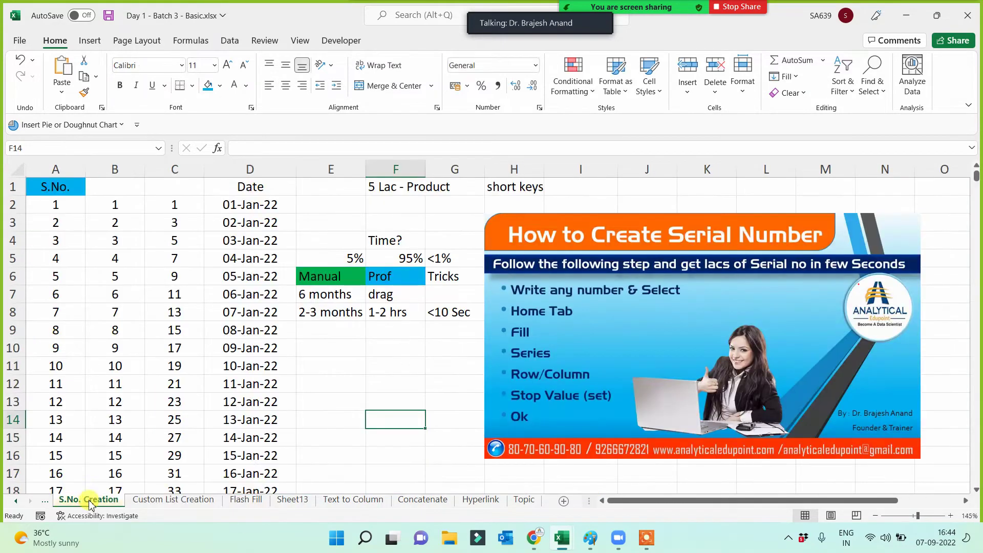
left_click(172, 367)
key("ctrl+v")
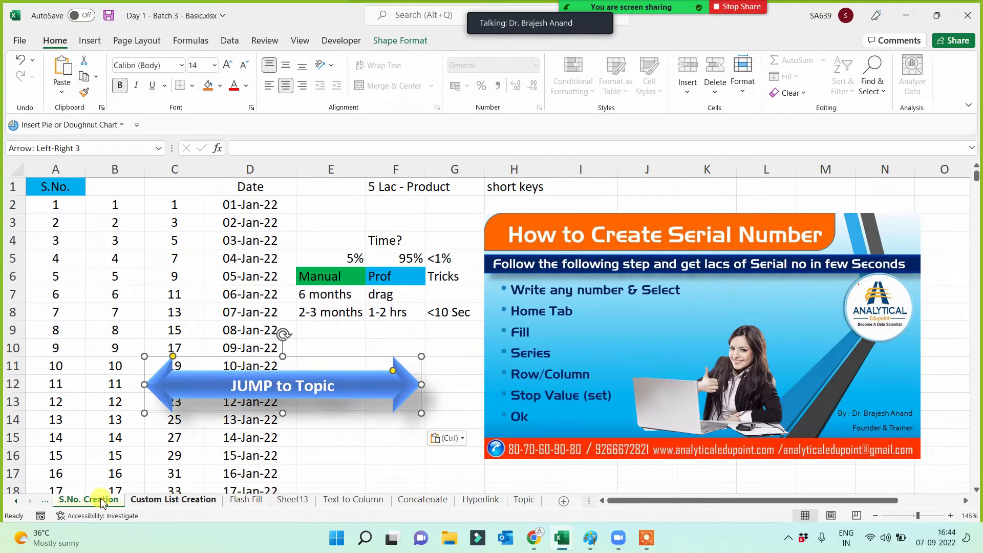
- Paste the JUMP to Topic arrow at G5 on Concatenate and H2 on Hyperlink
left_click(422, 500)
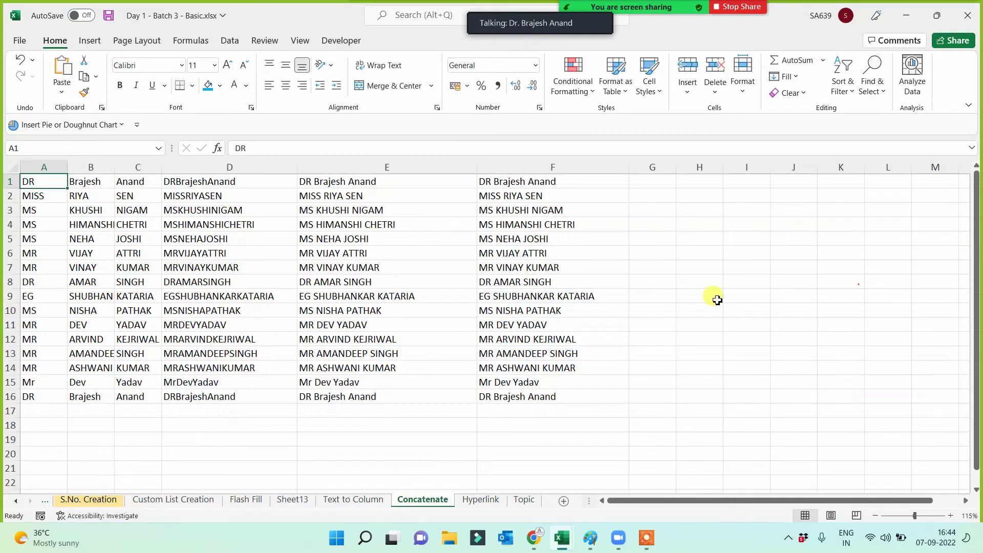
left_click(668, 234)
key("ctrl+v")
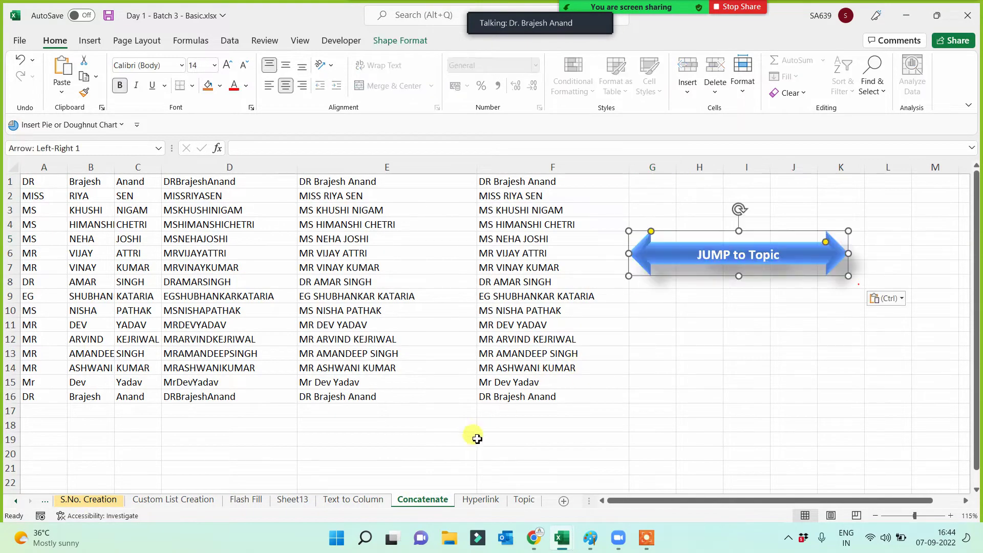
left_click(473, 499)
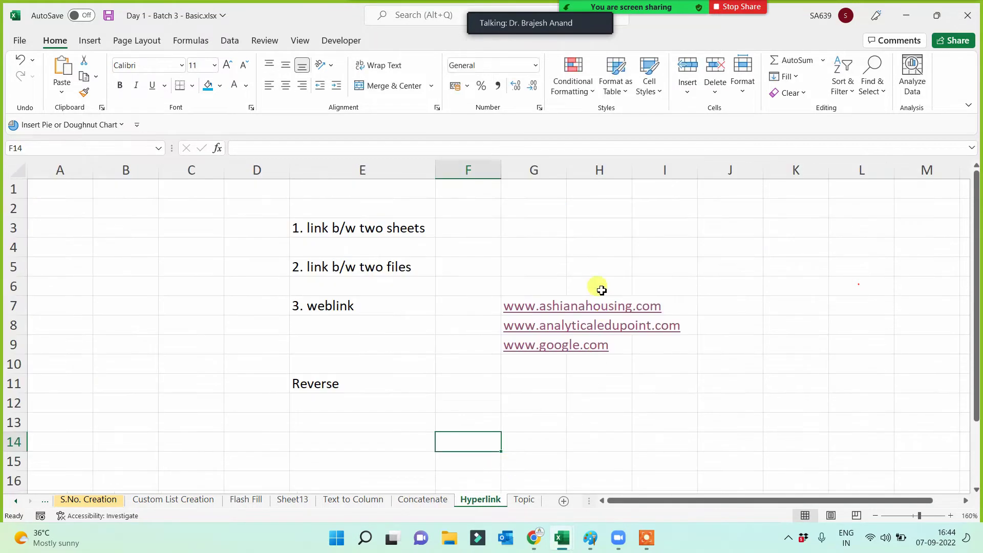
left_click(579, 211)
key("ctrl+v")
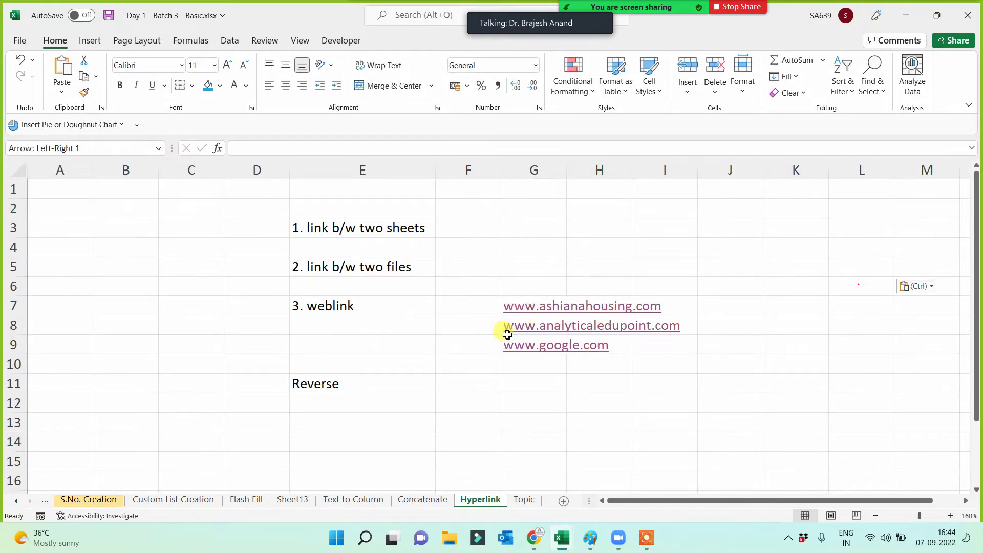
- Test the Hyperlink, Flash Fill and Custom list creation links and their return arrows
left_click(523, 500)
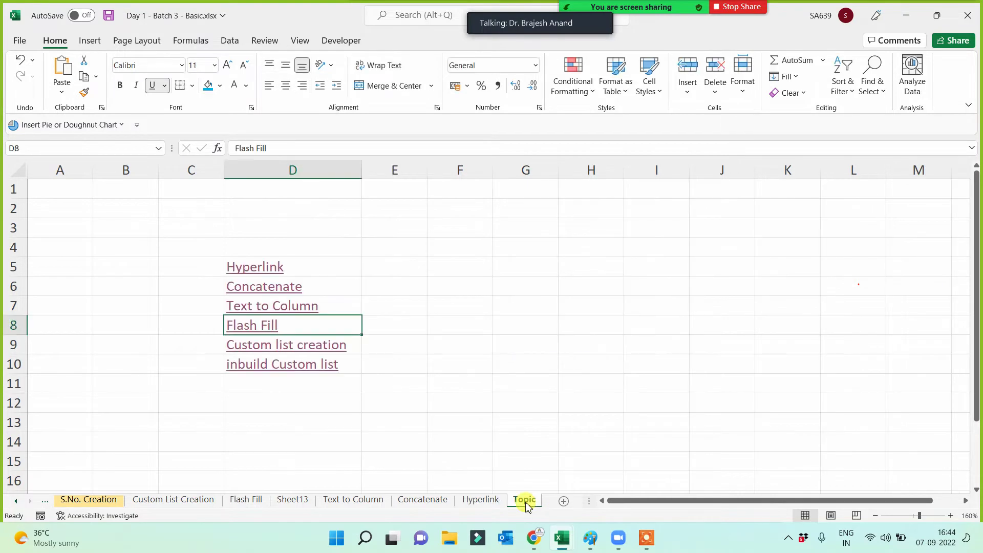
left_click(248, 270)
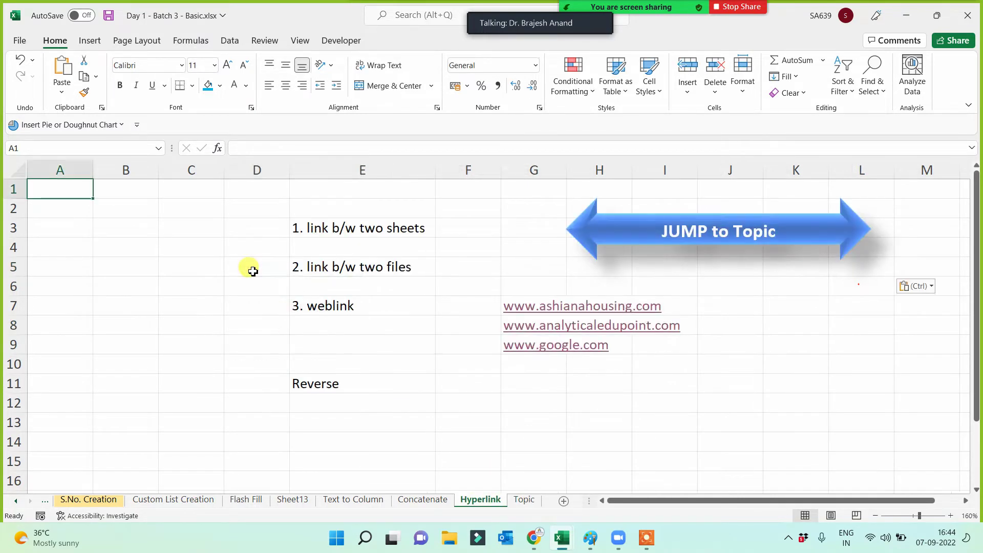
left_click(693, 229)
left_click(259, 326)
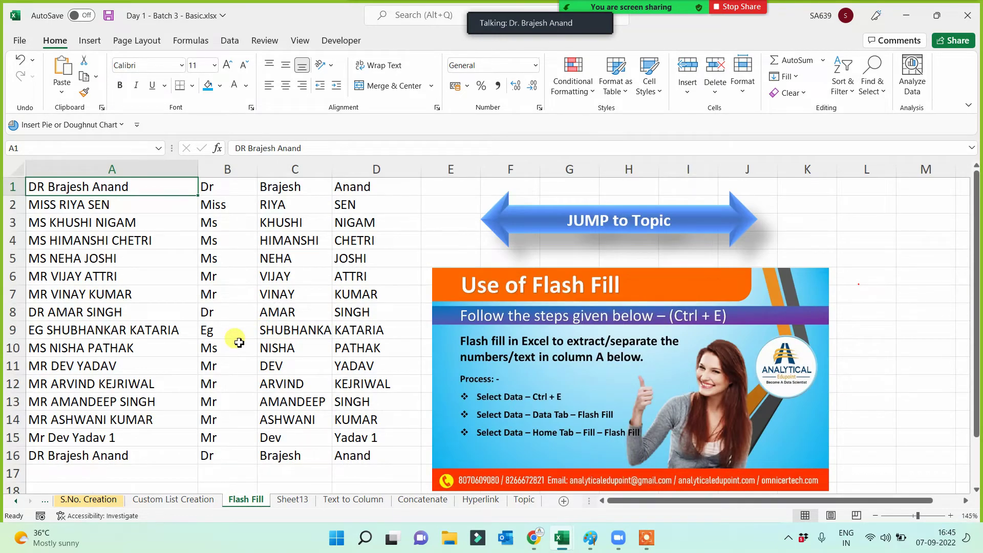
left_click(683, 220)
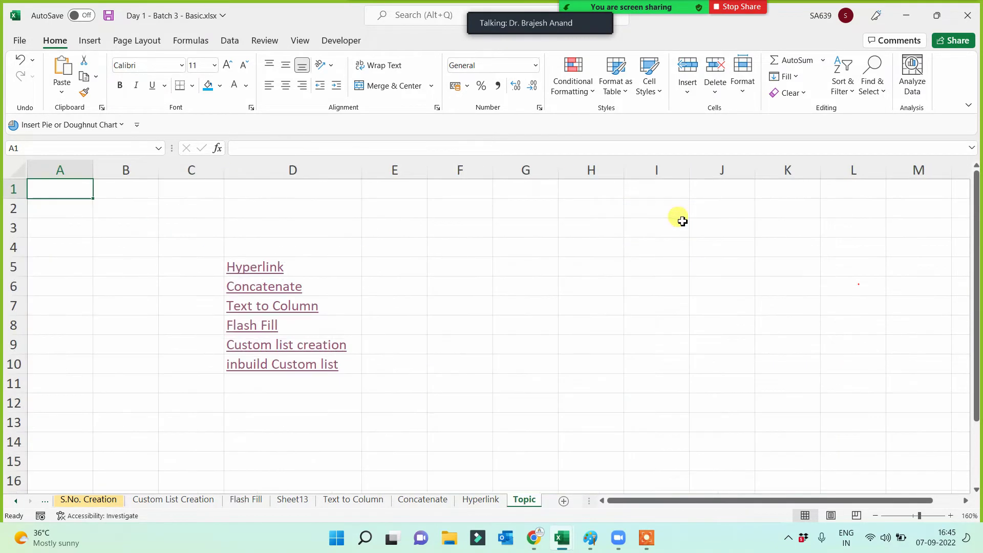
left_click(237, 352)
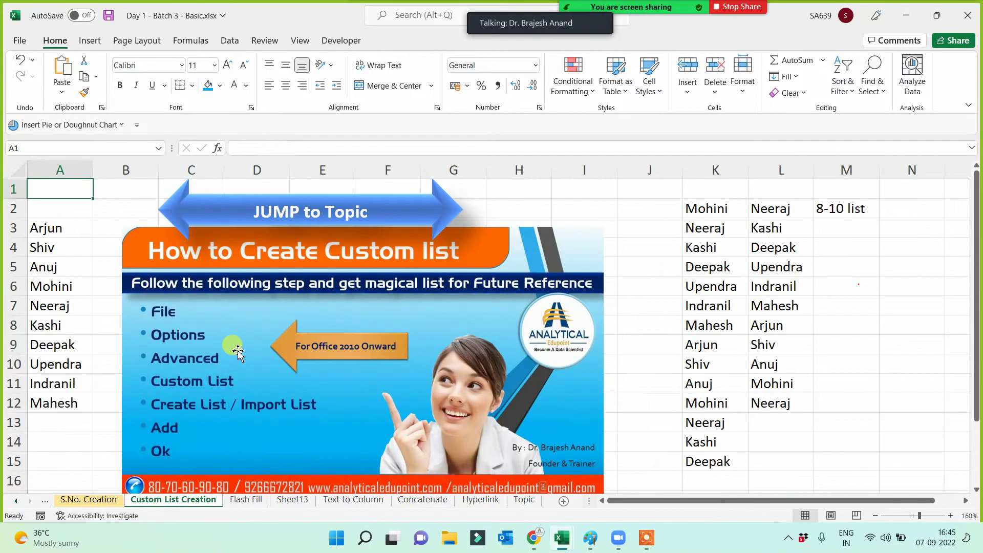
left_click(249, 210)
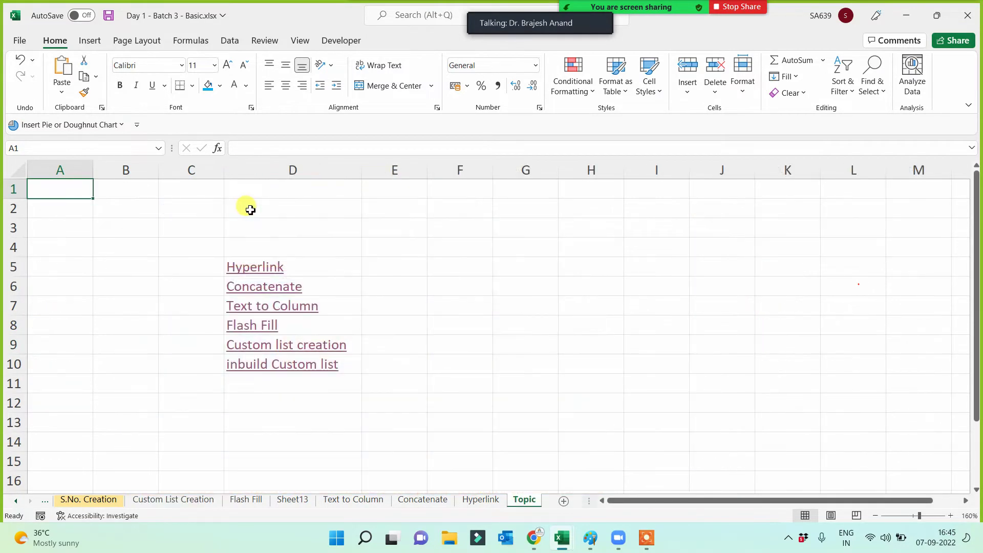
- Open the Inbuild Custom List sheet and paste the JUMP to Topic arrow at N5
left_click(254, 363)
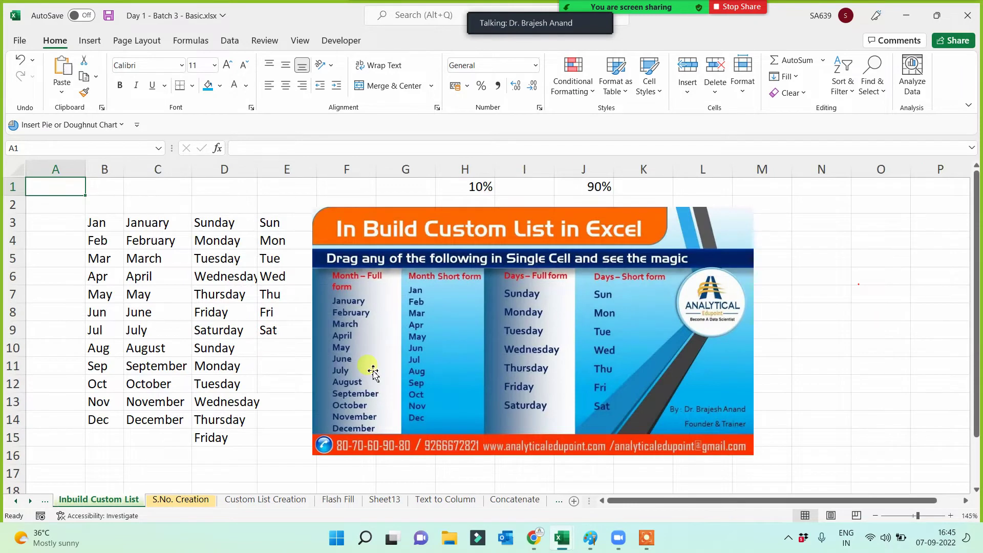
left_click(811, 251)
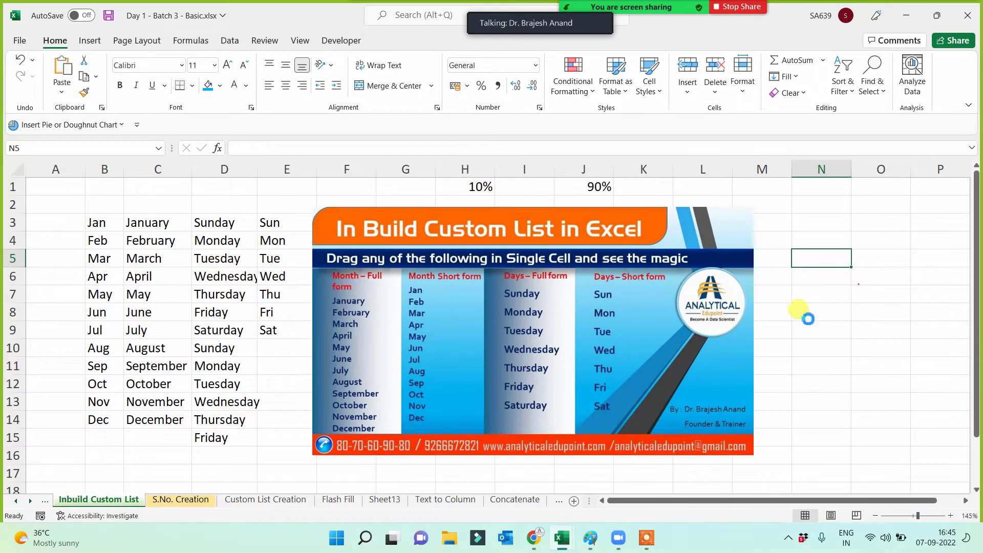
key("ctrl+v")
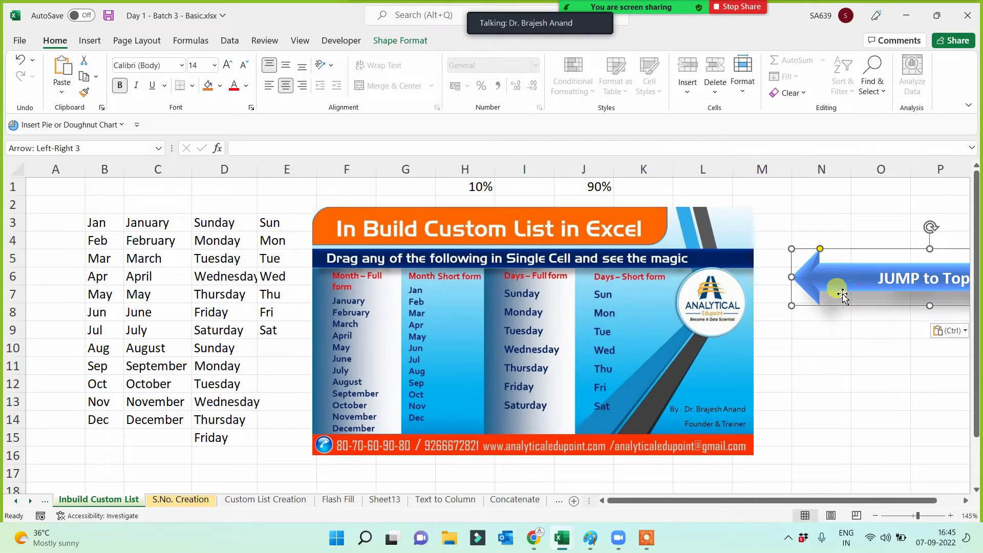
left_click(807, 380)
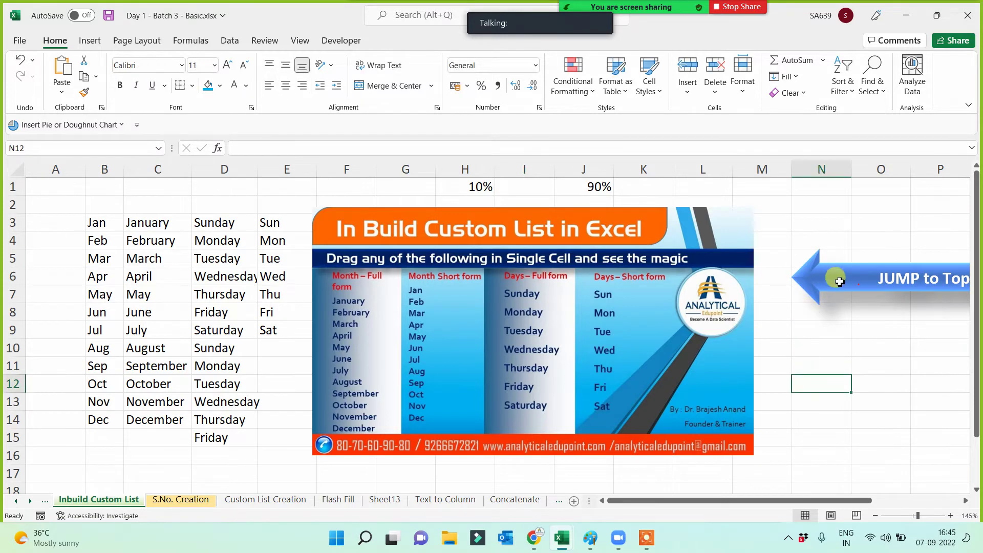
- Test the Inbuild Custom List arrow and the inbuild Custom list and Hyperlink topic links
left_click(839, 282)
left_click(257, 366)
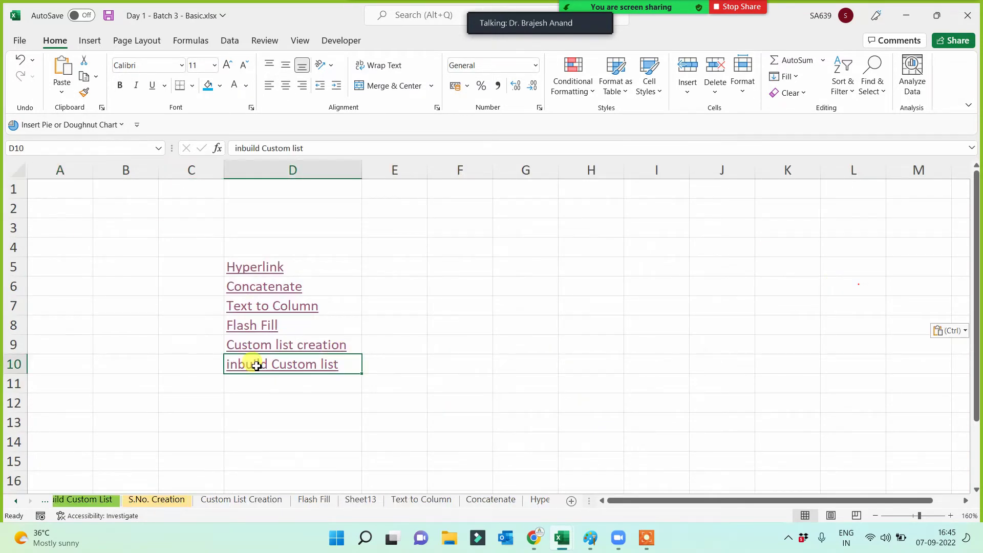
left_click(864, 278)
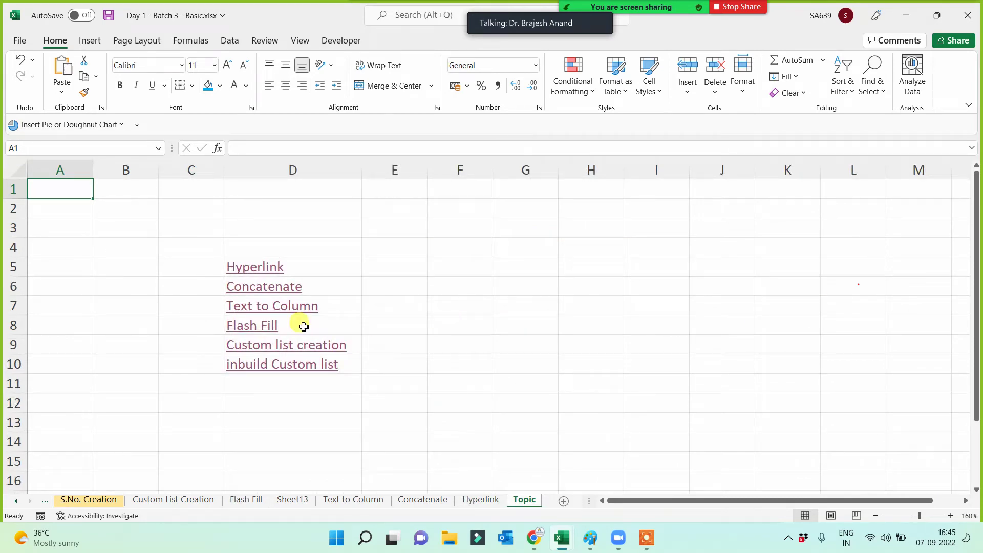
left_click(250, 270)
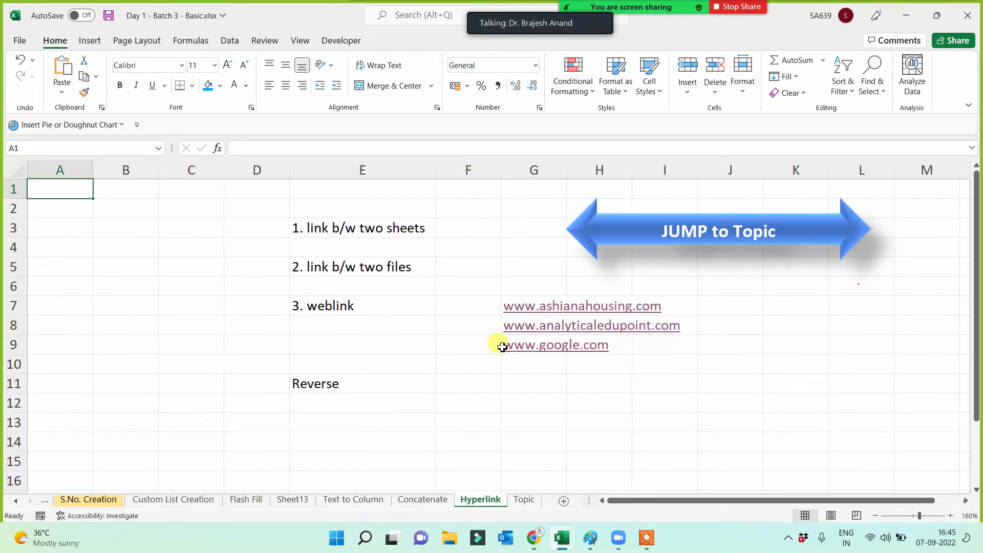
left_click(645, 389)
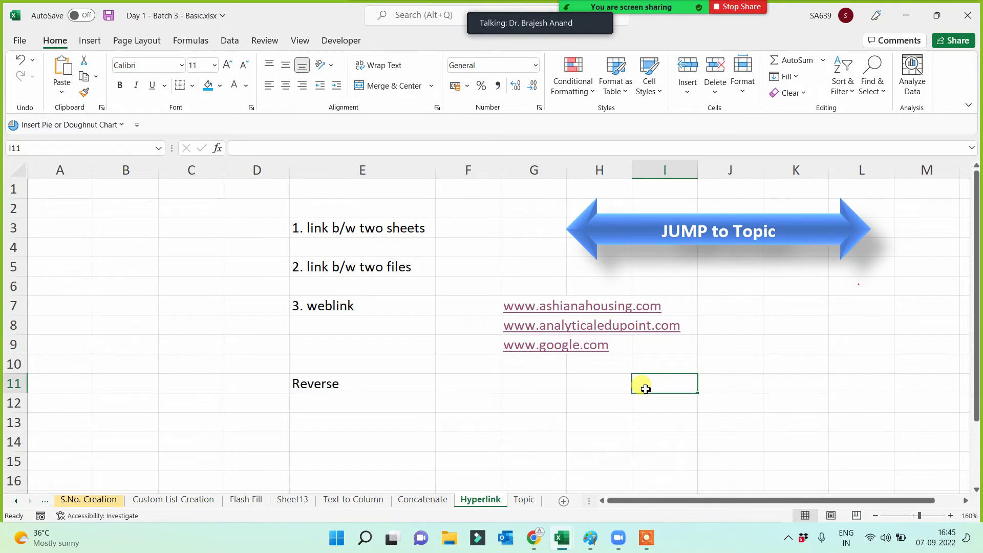
- Return via Topic to the Hyperlink sheet and select the link-between-two-files note
left_click(524, 500)
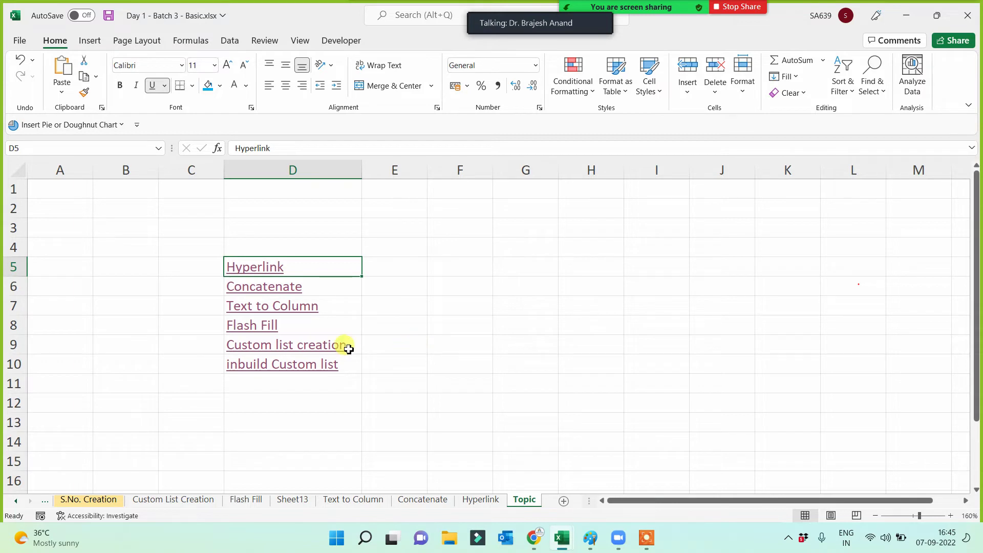
left_click(473, 367)
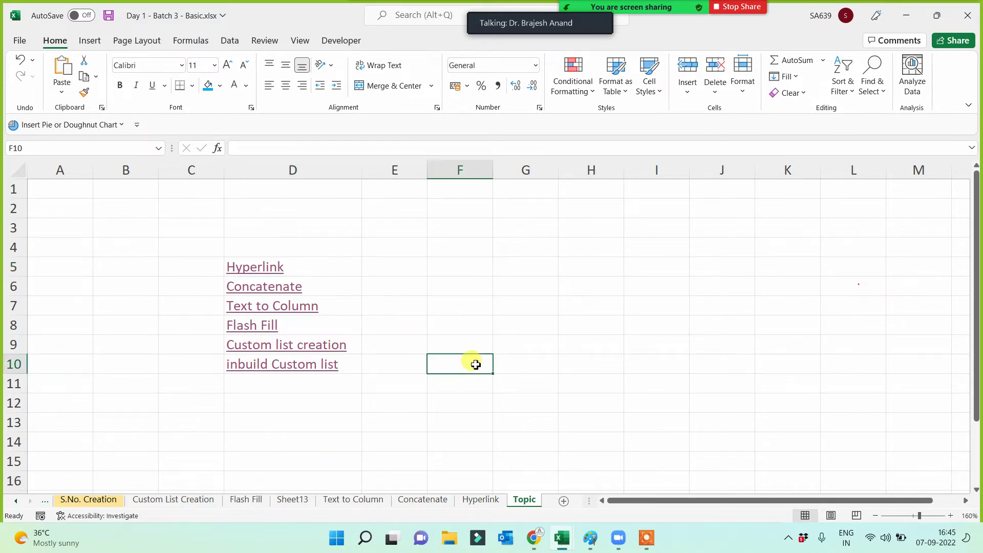
left_click(484, 501)
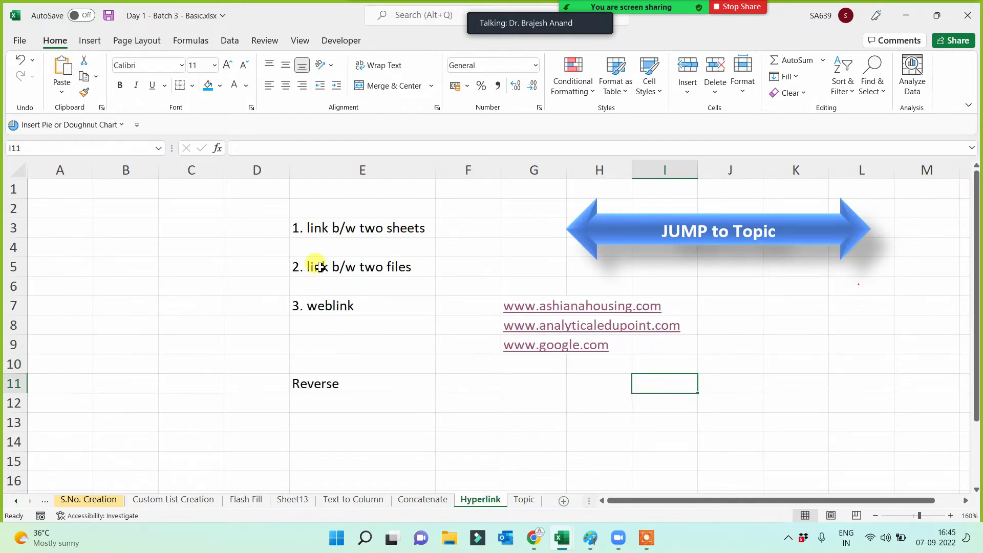
left_click(317, 264)
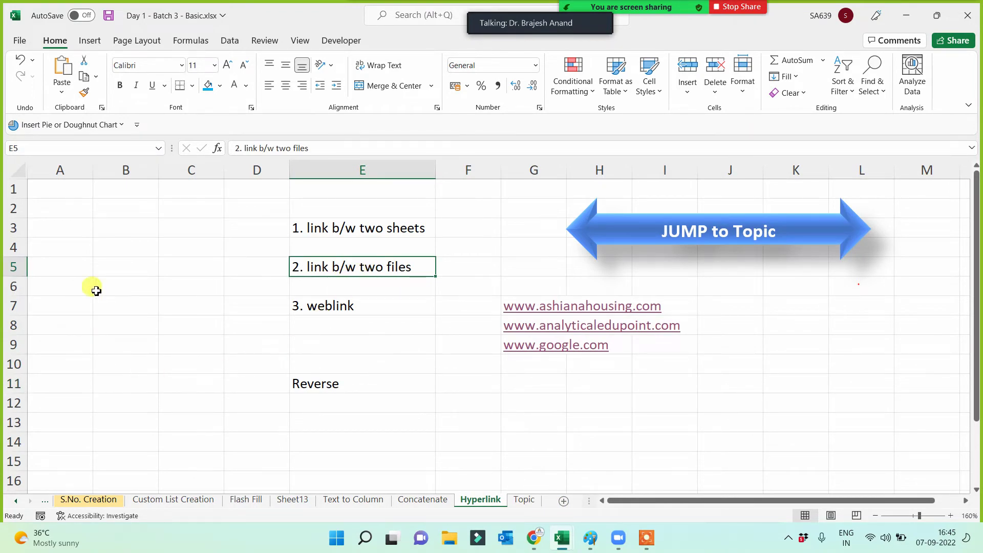
- Enter the labels Day 1, Day 2 and Day 3 in cells B5, B7 and B9
left_click(103, 259)
type("Day 1")
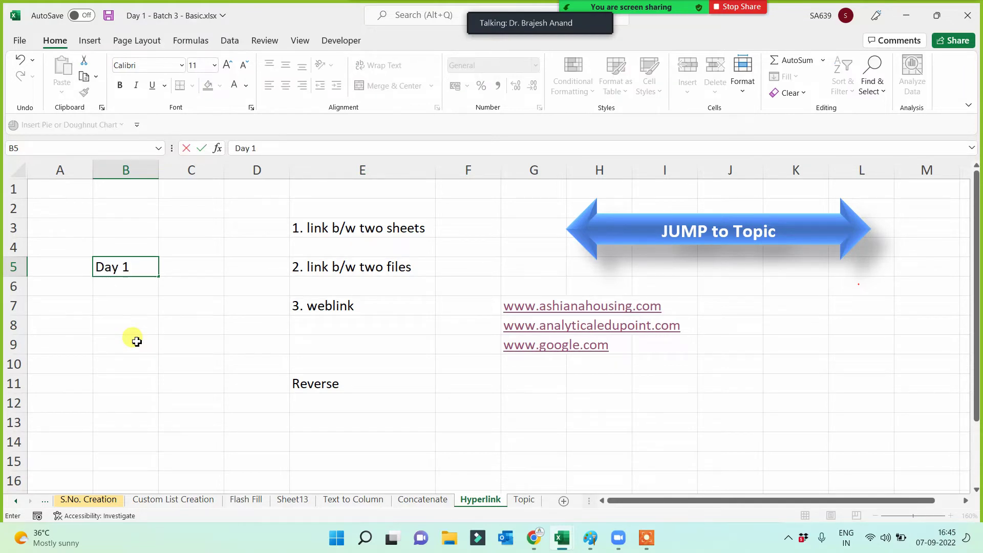
key("Return")
key("Return")
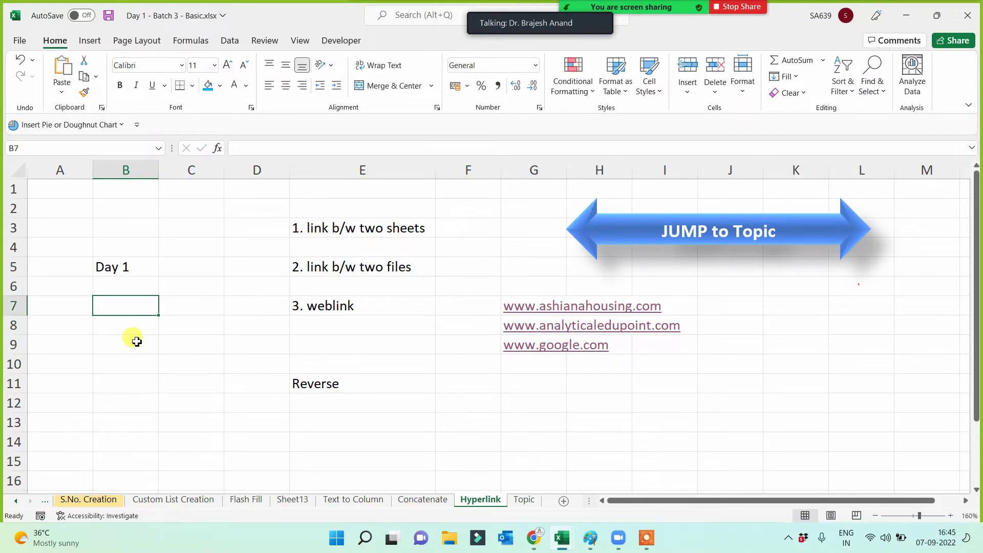
type("DA")
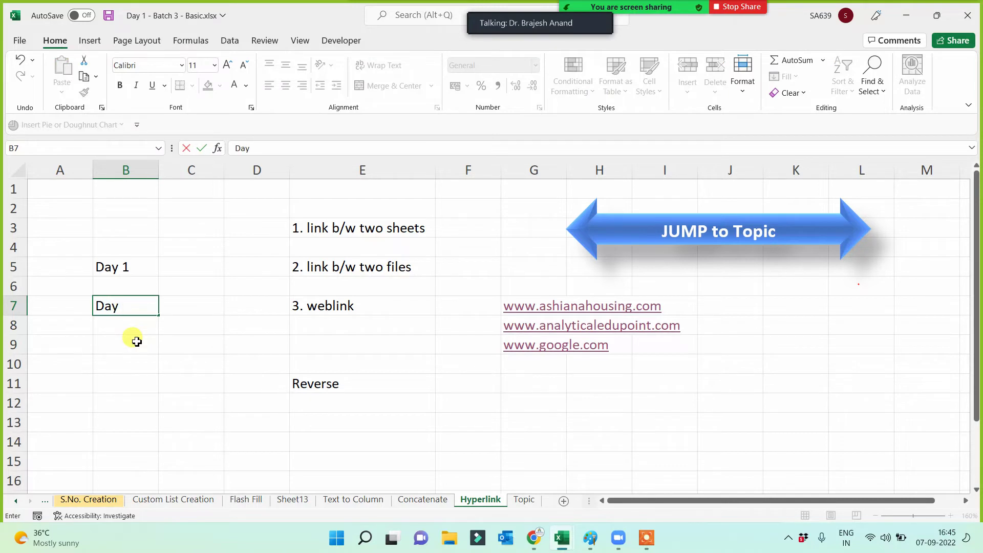
key("Return")
key("Return")
key("Return")
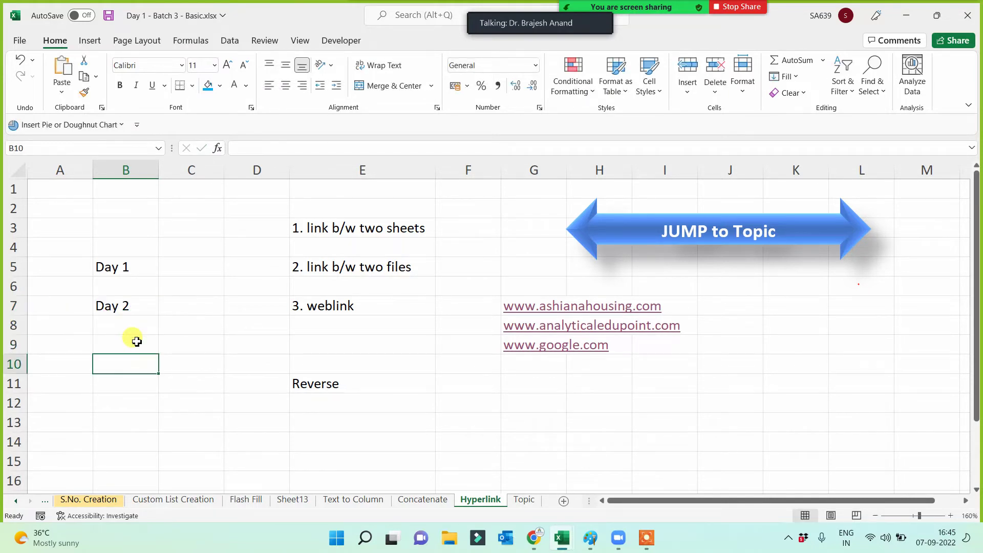
left_click(137, 341)
type("Day")
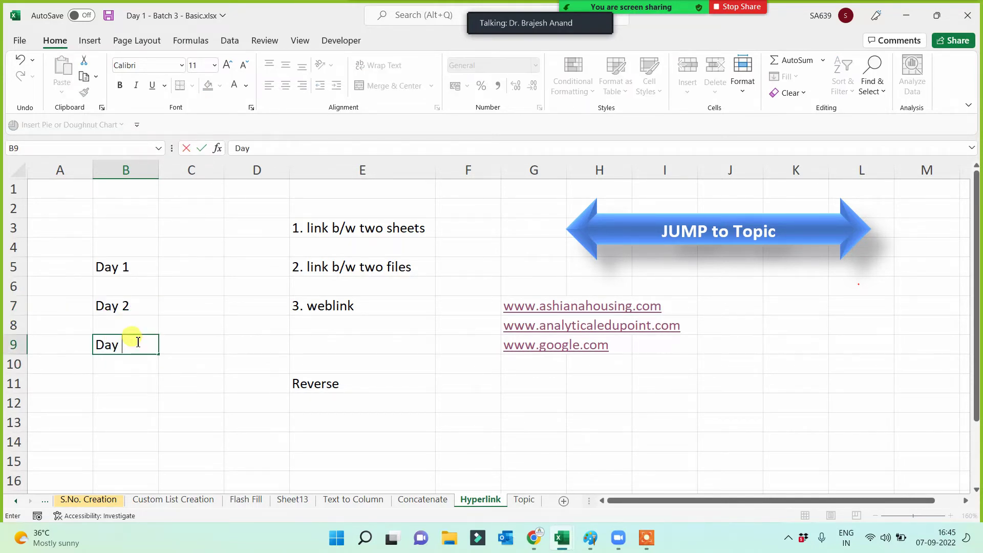
type(" 3")
left_click(176, 441)
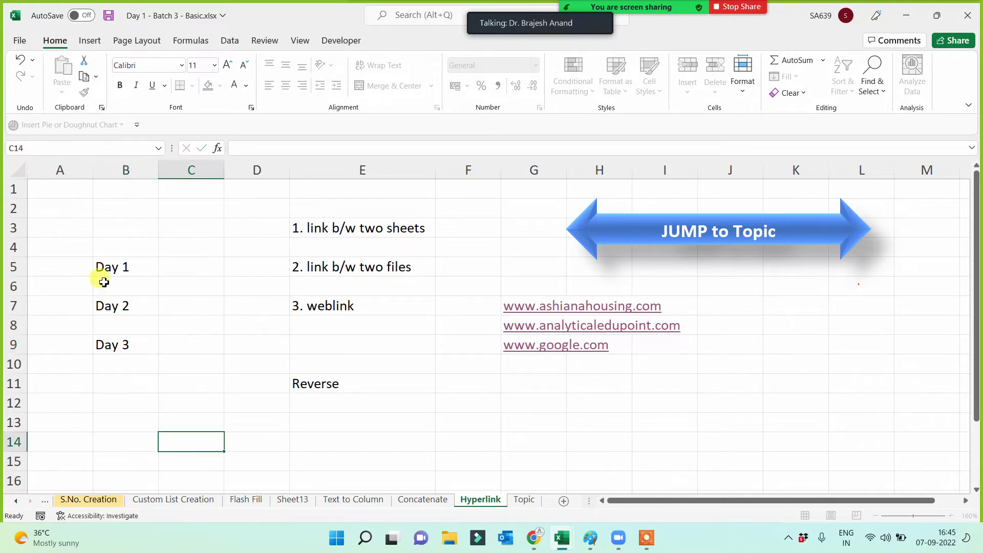
- Hyperlink Day 1 in B5 to the existing file 10 funs.xlsx
left_click(121, 266)
right_click(128, 265)
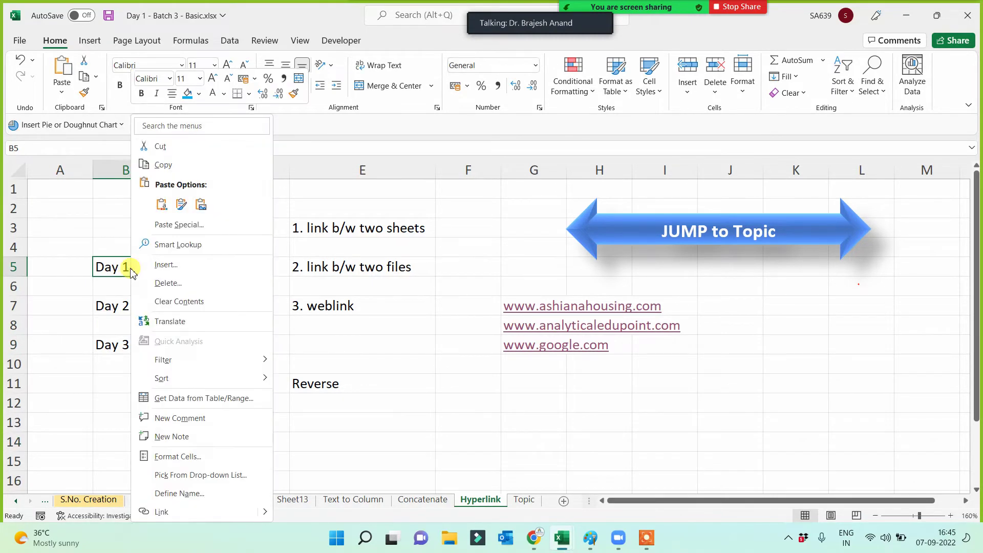
left_click(162, 511)
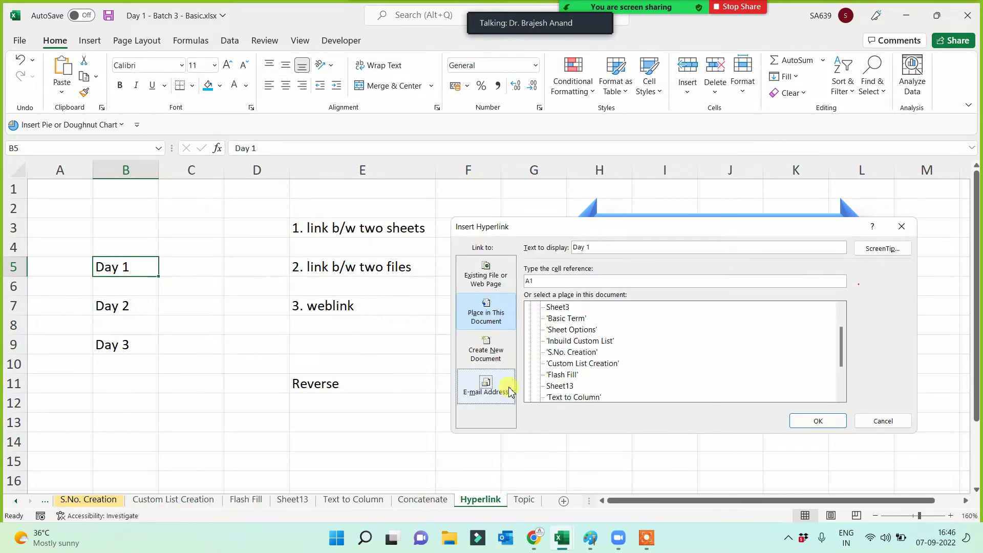
left_click(486, 275)
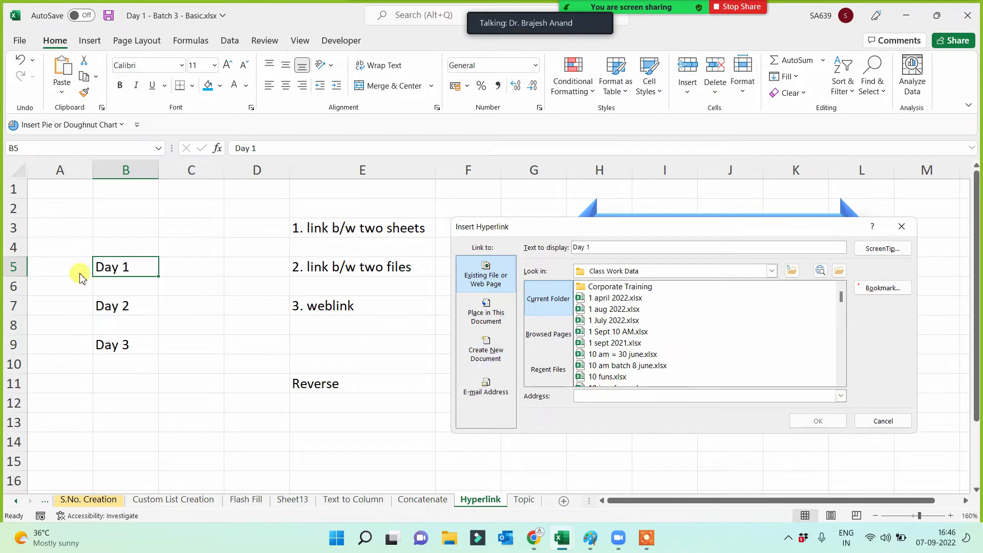
left_click(606, 382)
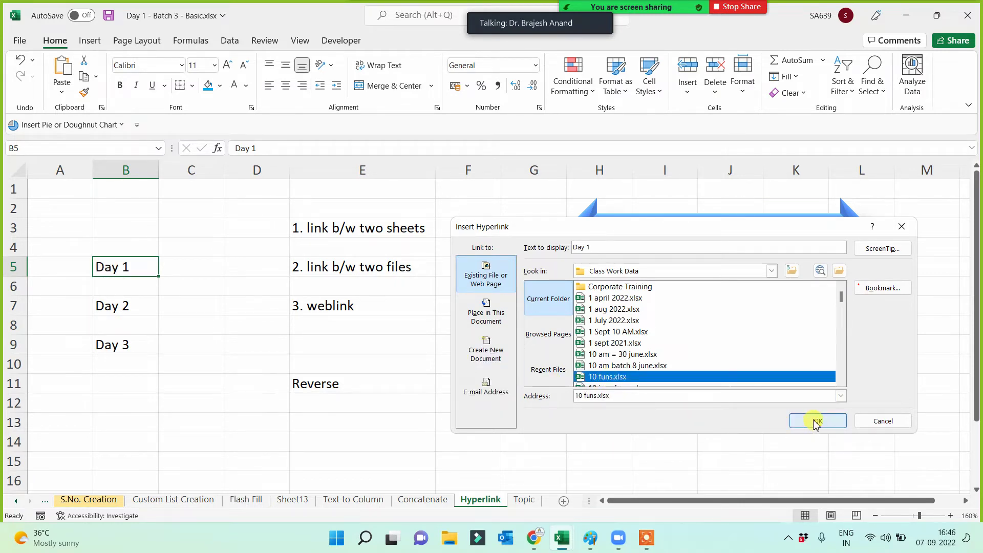
left_click(817, 421)
- Hyperlink Day 2 in B7 to 1 april 2022.xlsx
left_click(141, 310)
right_click(136, 306)
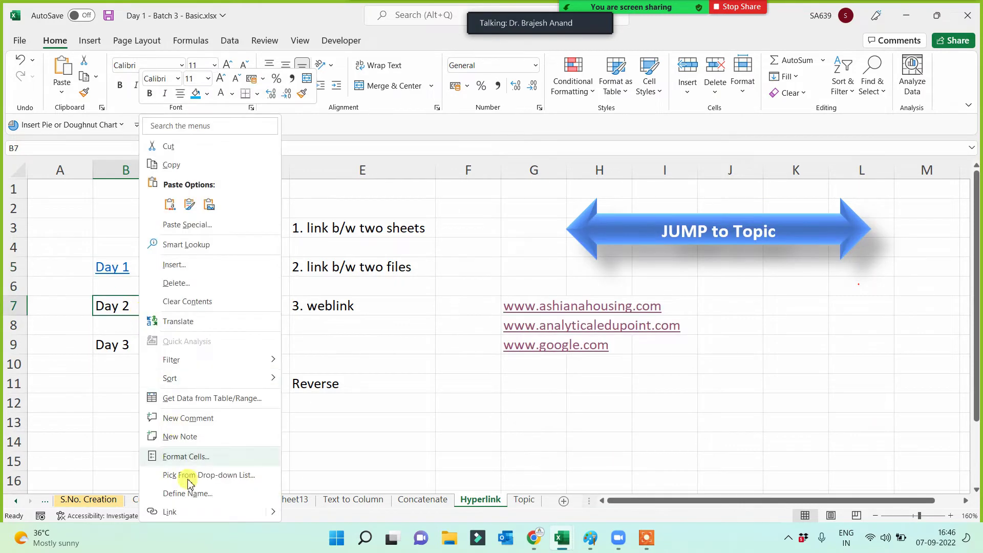
left_click(193, 511)
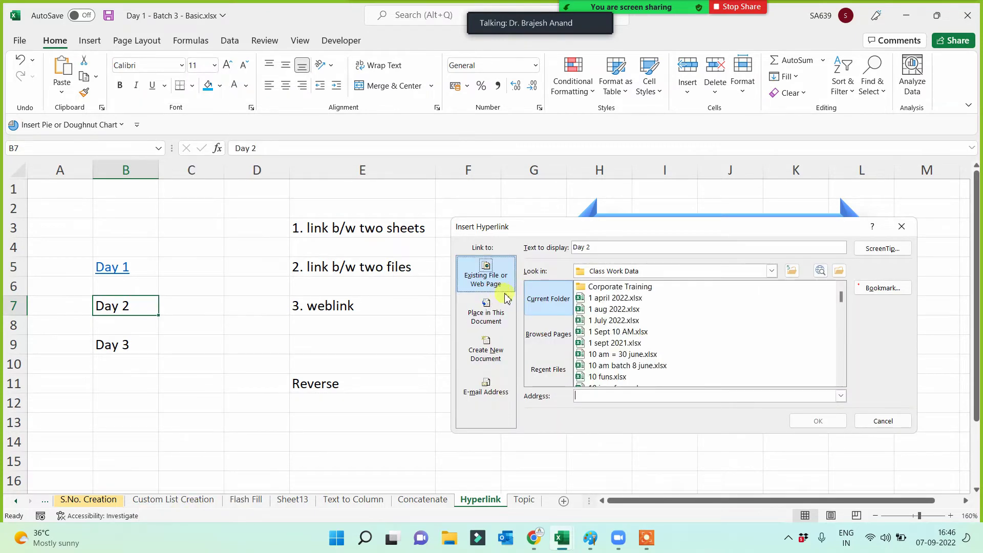
left_click(601, 298)
left_click(814, 420)
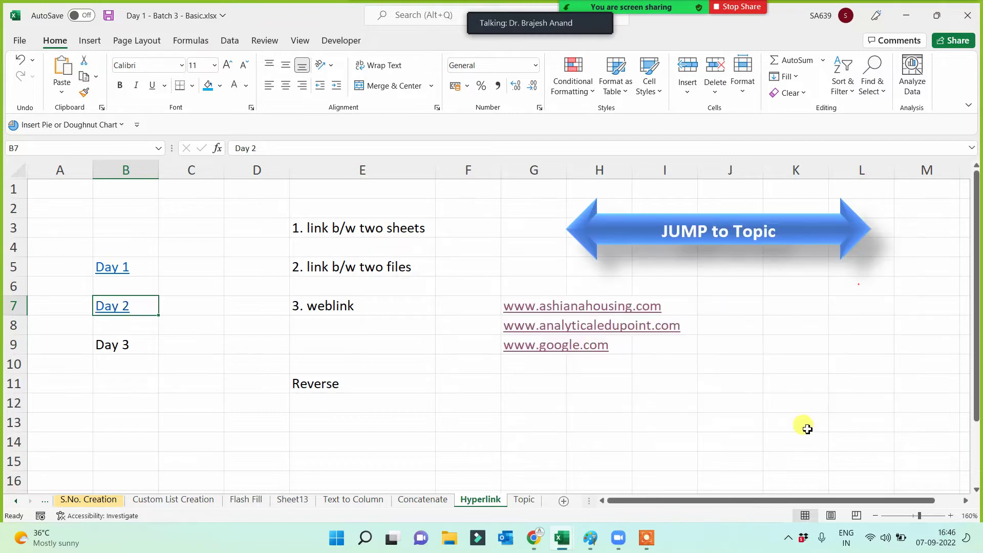
- Hyperlink Day 3 in B9 to 1 Sept 10 AM.xlsx
left_click(127, 342)
right_click(126, 342)
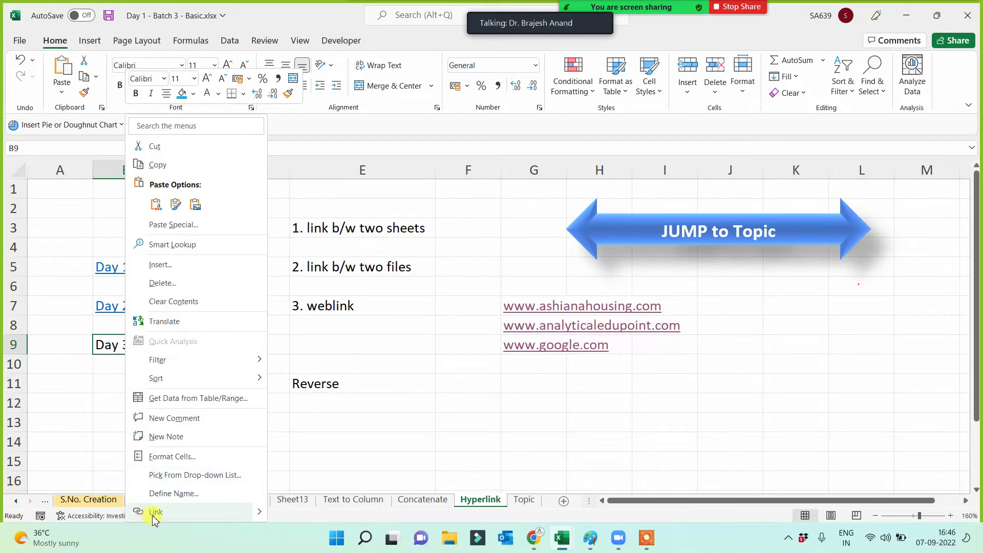
left_click(154, 512)
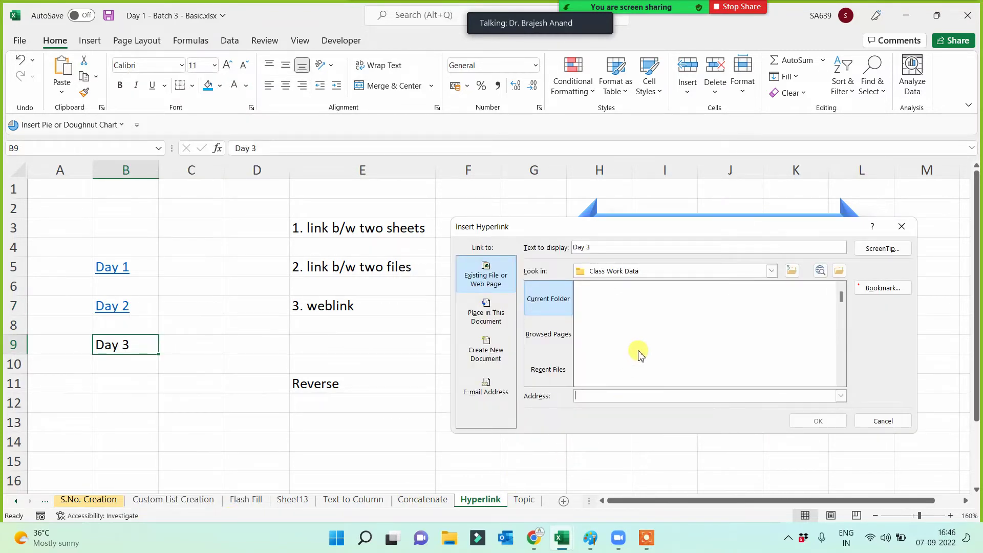
left_click(614, 336)
left_click(817, 421)
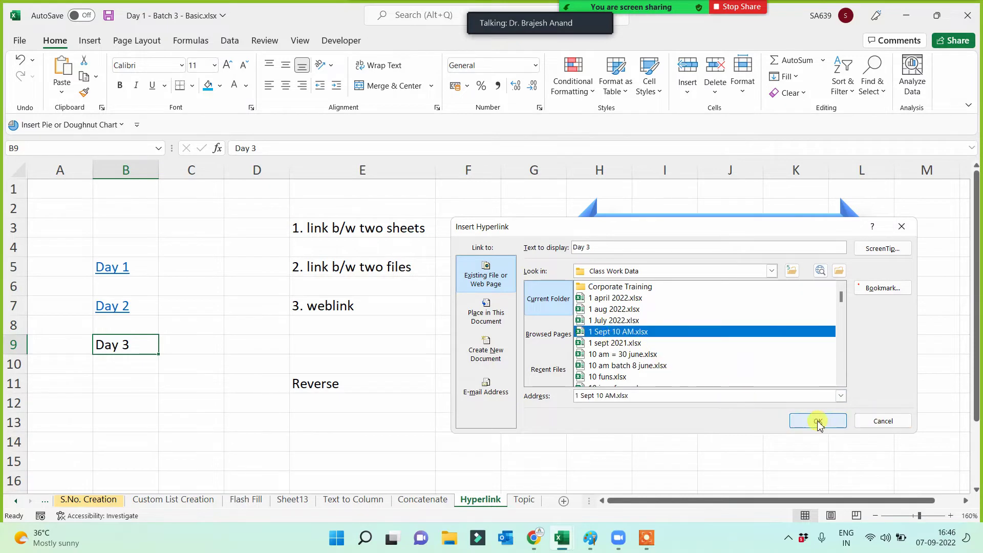
left_click(97, 398)
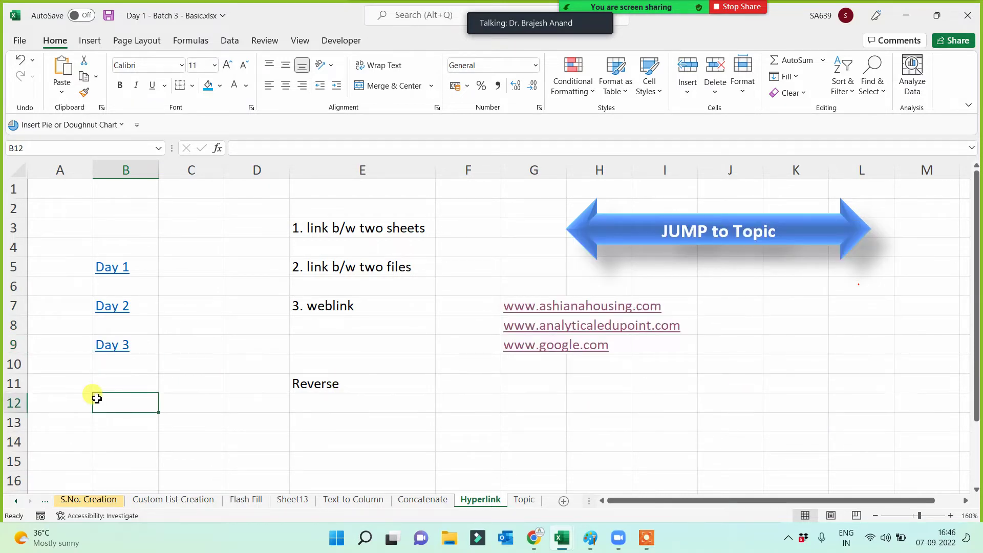
- Follow the Day 1 link, look through 10 funs.xlsx, then close it
left_click(112, 276)
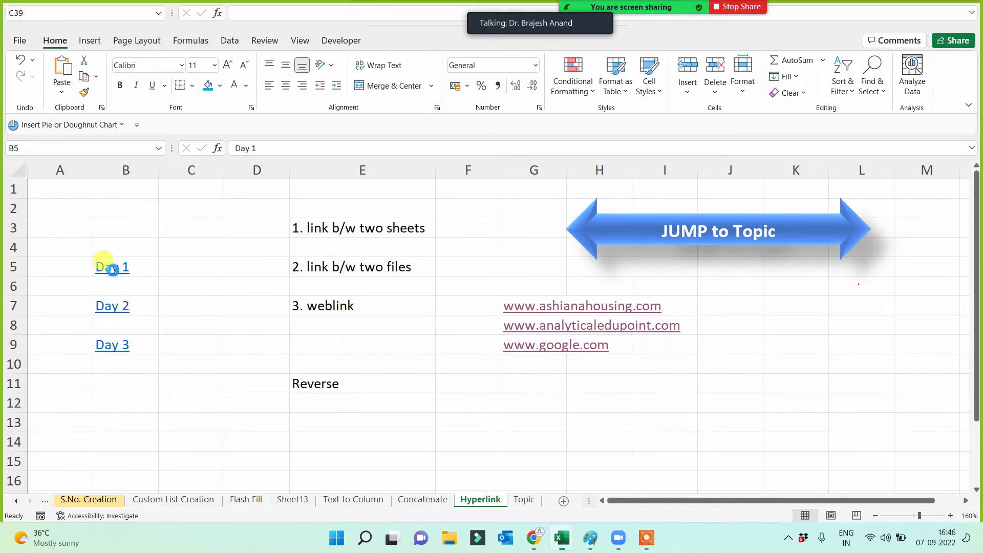
scroll(251, 272, "up", 7)
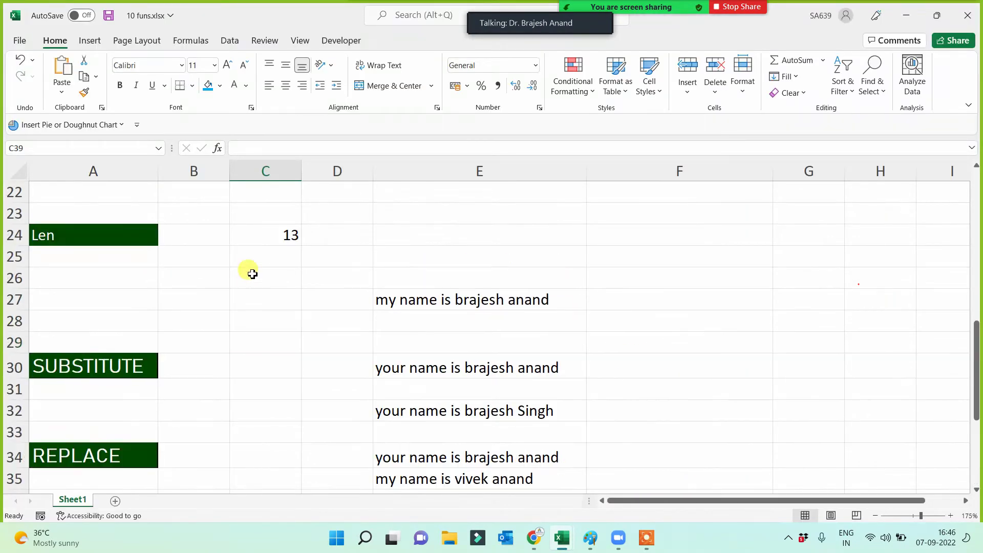
scroll(255, 277, "up", 3)
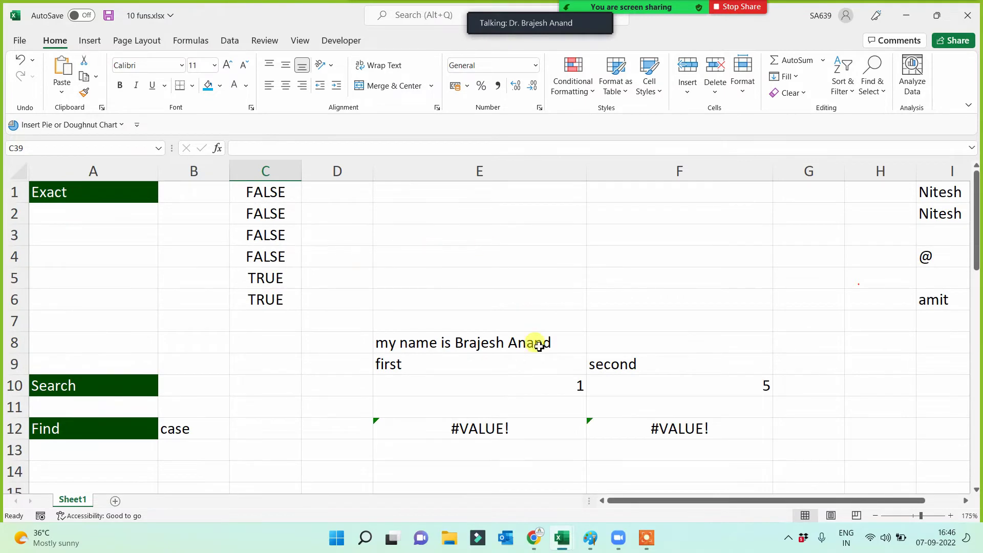
scroll(84, 385, "down", 4)
scroll(83, 385, "down", 8)
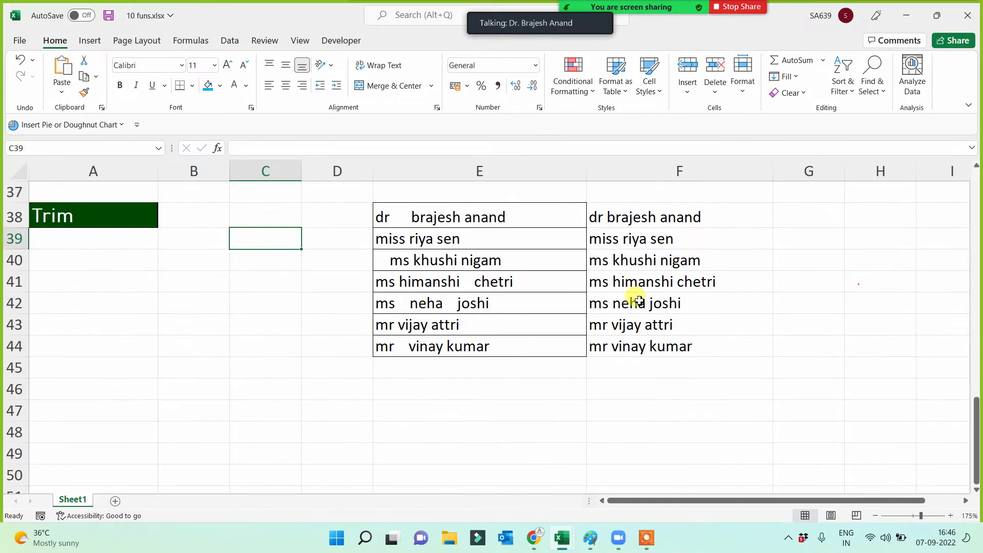
left_click(966, 16)
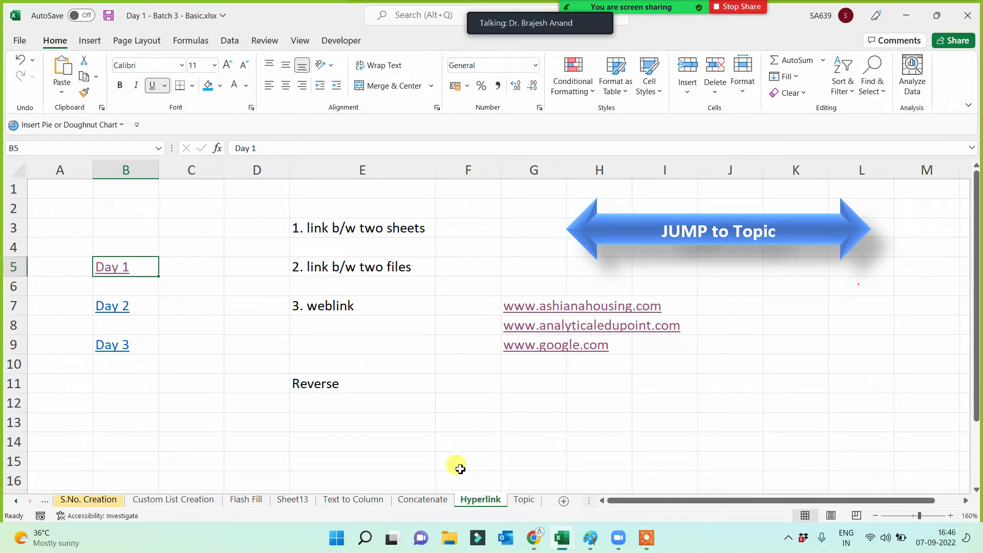
- Follow the Day 2 link to 1 april 2022.xlsx, then open and close 1 Sept 10 AM.xlsx via Day 3
left_click(110, 307)
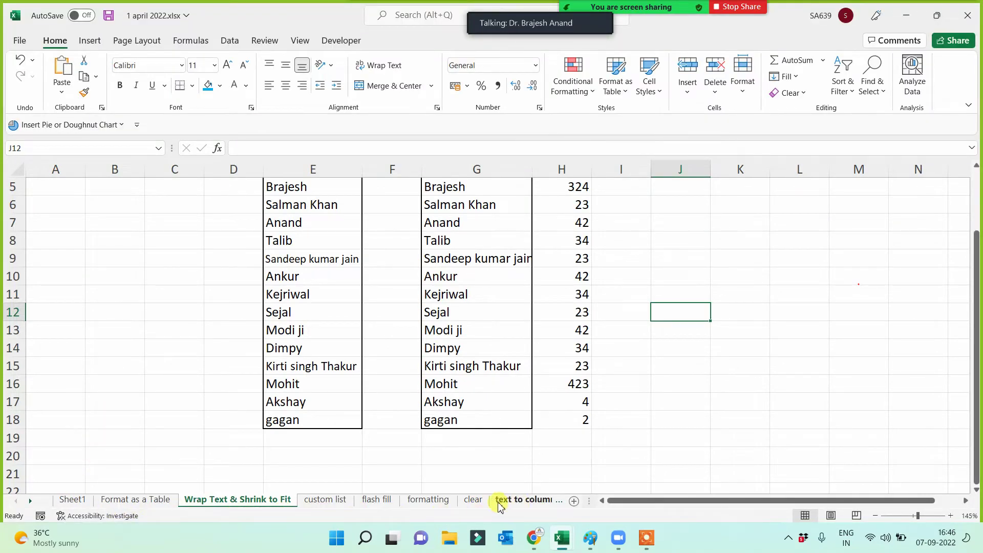
left_click(374, 500)
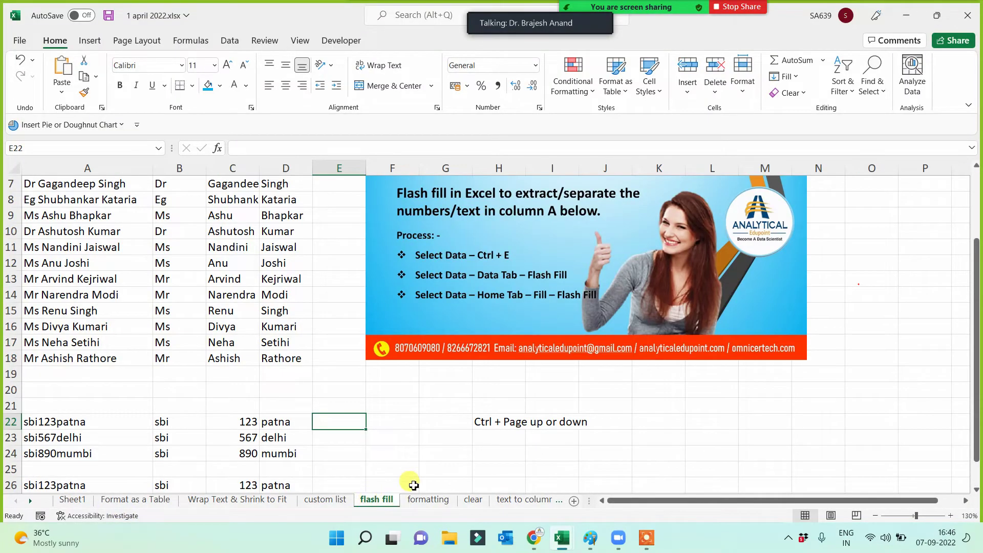
scroll(535, 325, "up", 2)
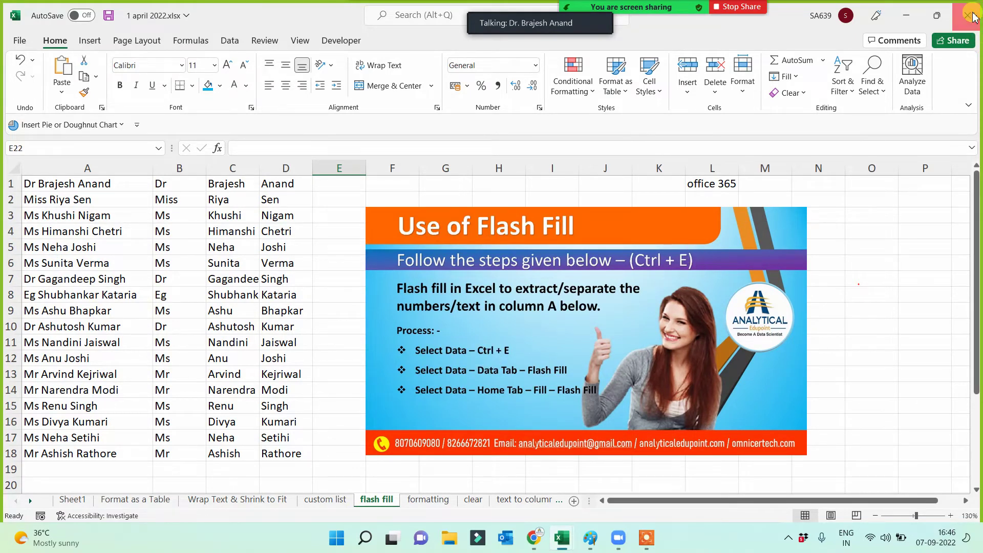
key("alt+Tab")
left_click(118, 350)
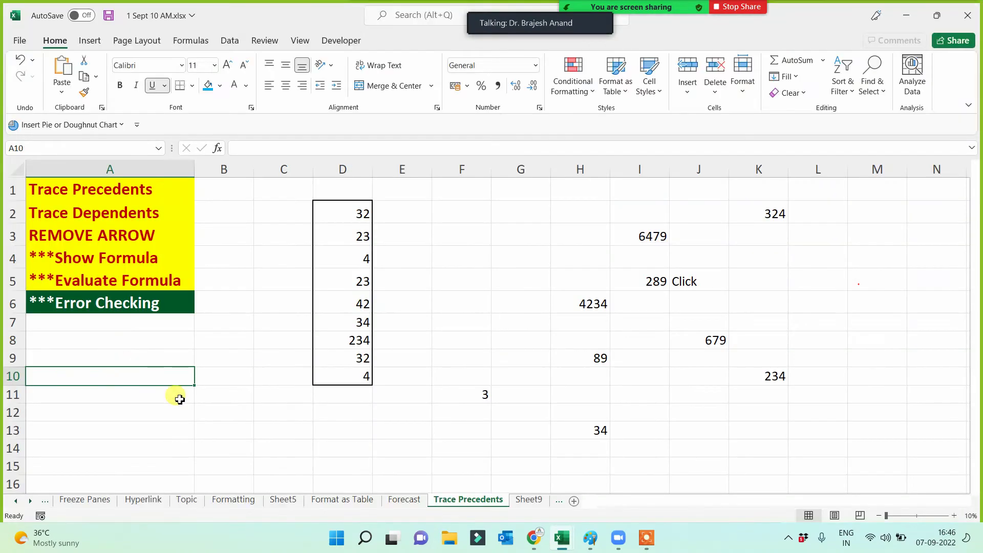
left_click(968, 16)
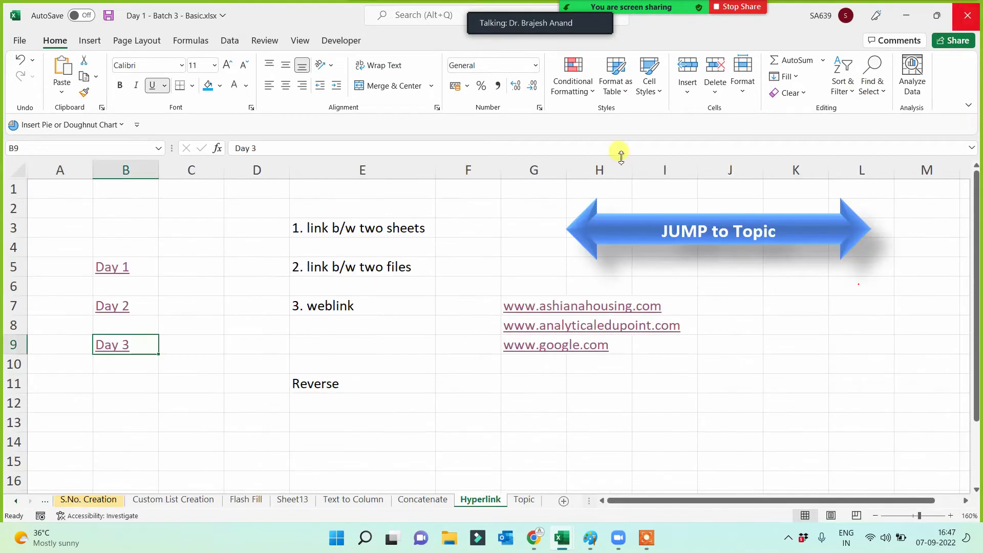
- Enter the labels Day 4, Day 5 and Day 6 in cells B11, B13 and B15
left_click(99, 403)
left_click(116, 384)
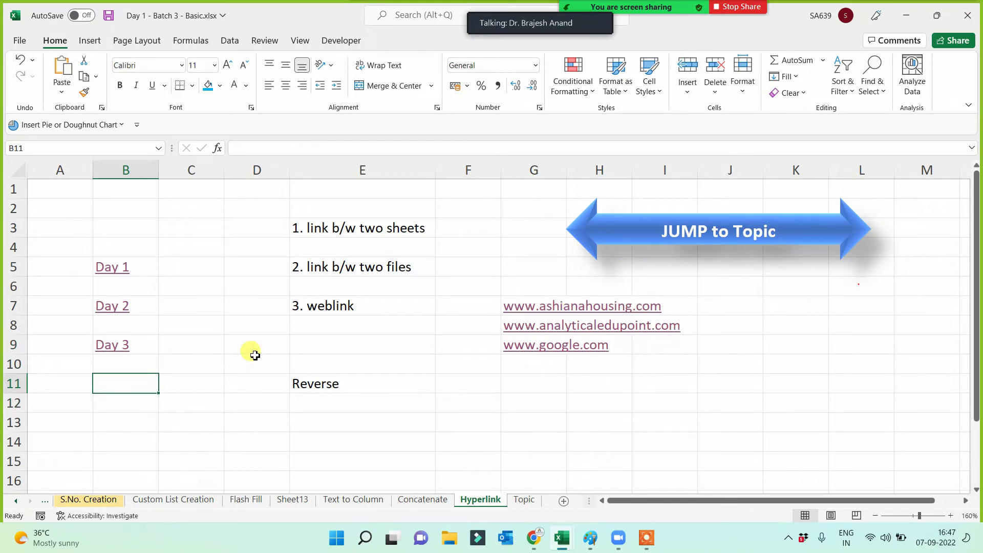
type("Day 4")
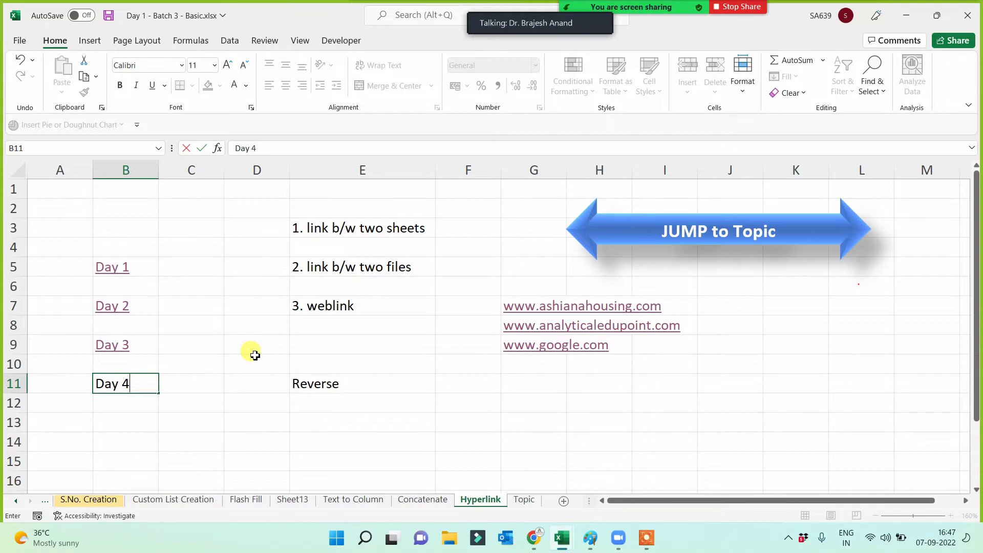
key("Return")
key("Return")
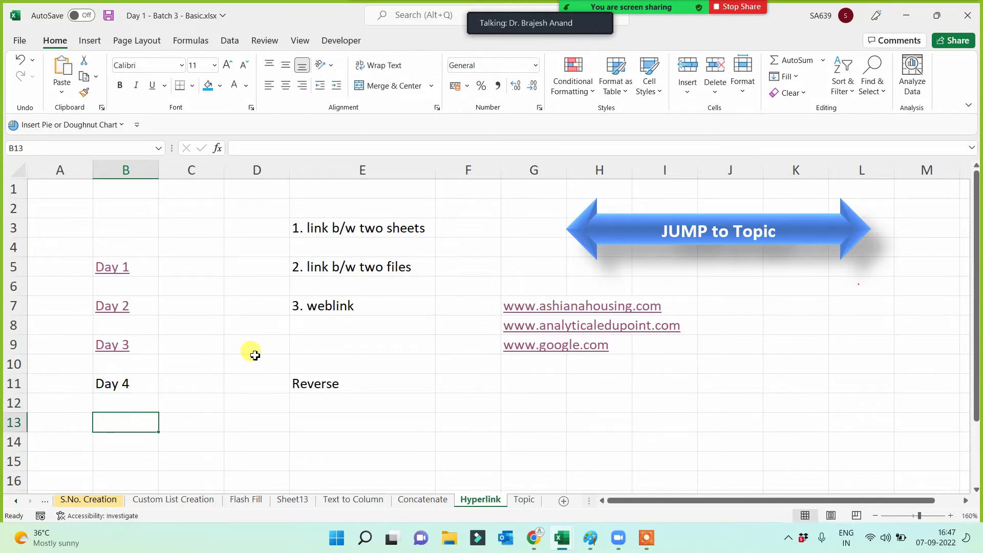
type("Day")
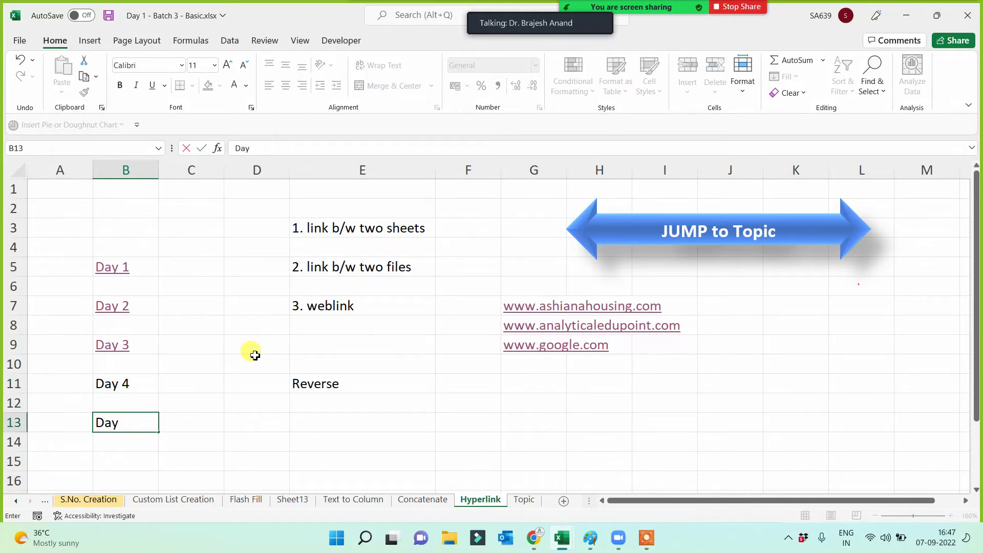
key("Return")
key("Return")
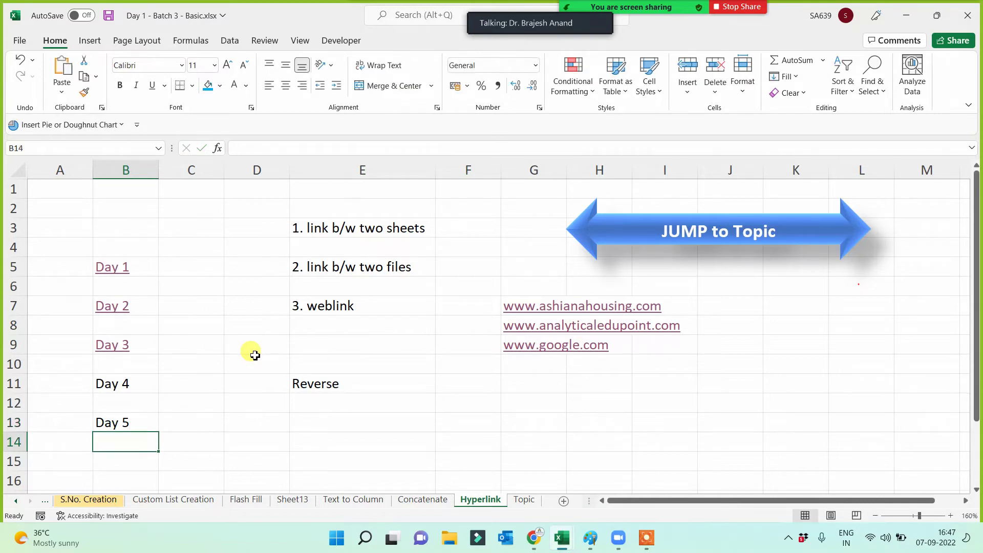
type("DAy")
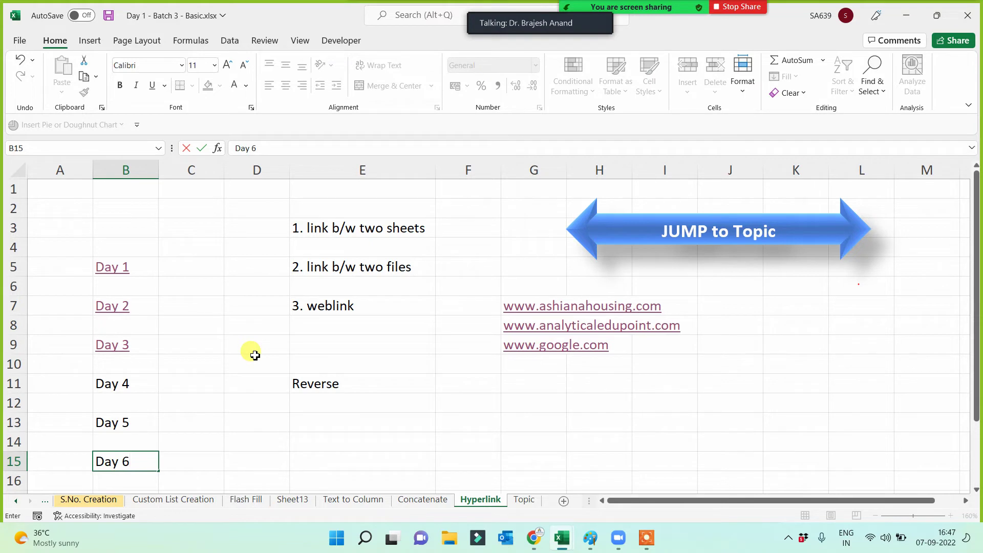
type(" 6")
left_click(244, 403)
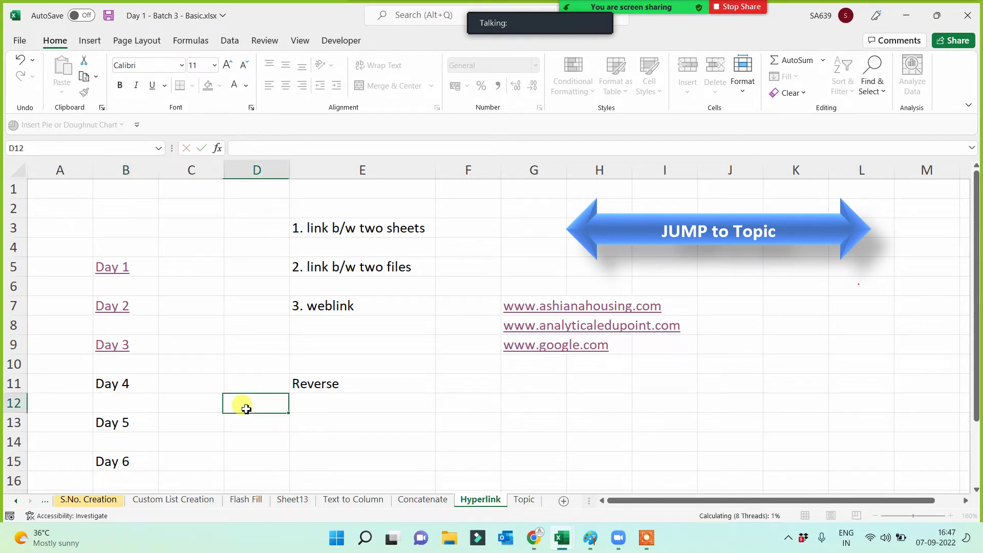
- Hyperlink Day 4 in B11 to the Desktop file RENT AGREEMENT.docx
right_click(142, 387)
left_click(174, 518)
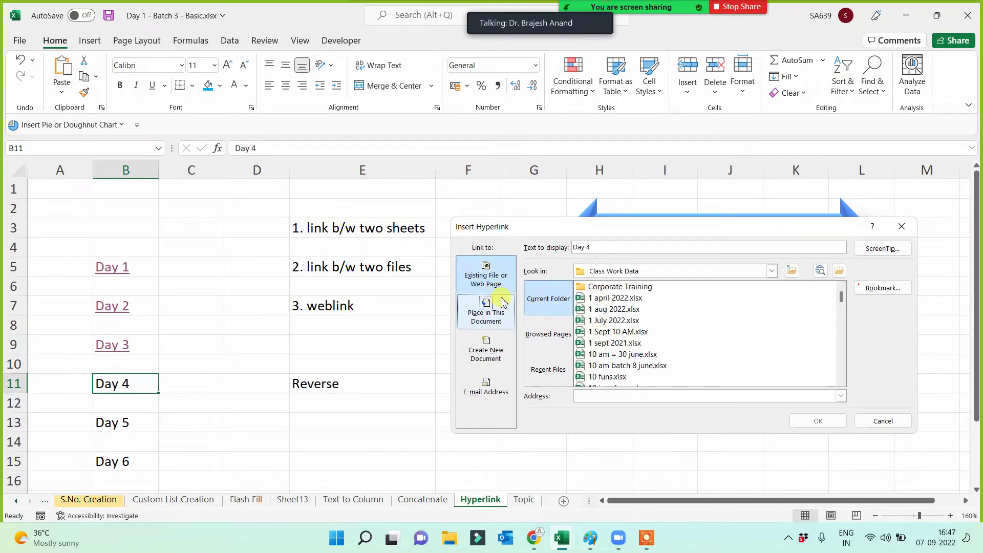
left_click(771, 272)
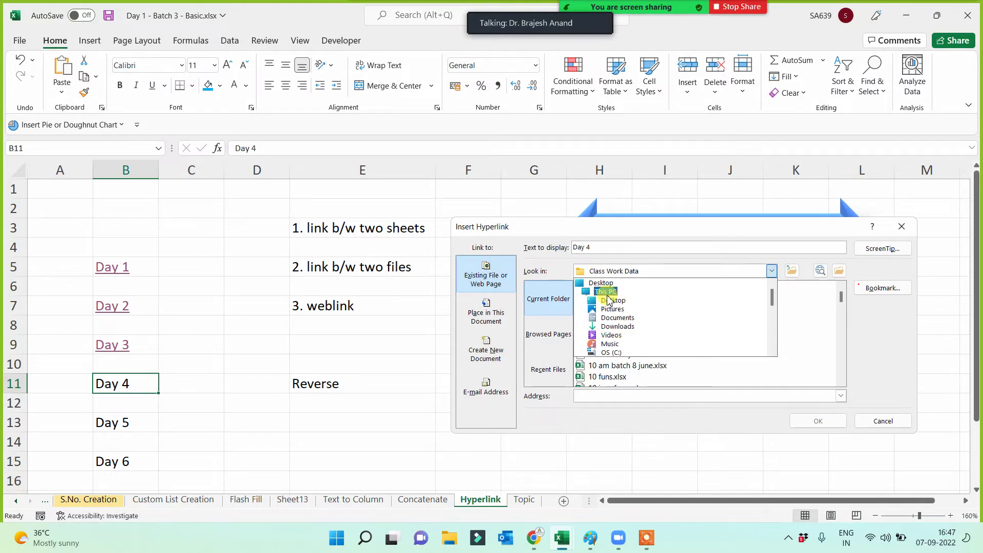
left_click(601, 283)
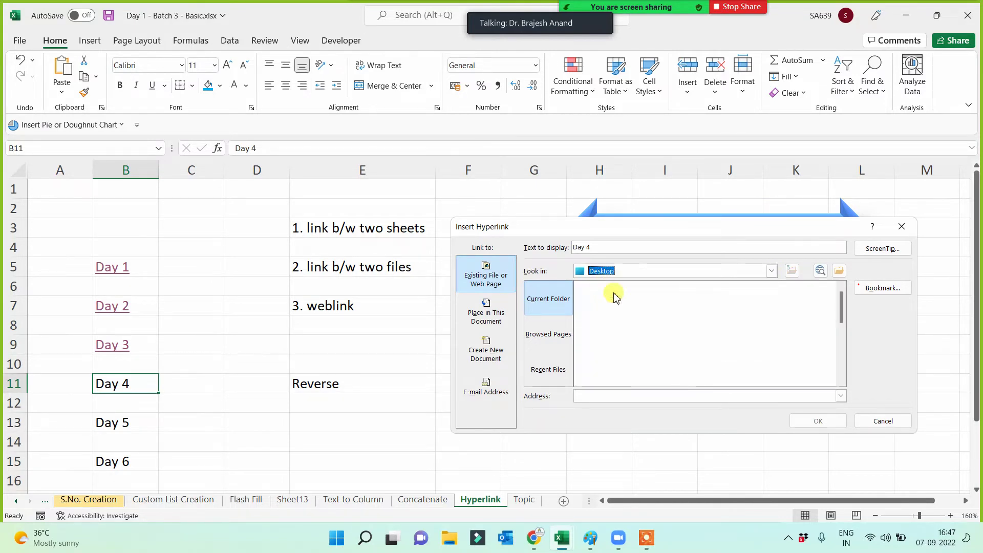
scroll(653, 330, "down", 4)
scroll(653, 330, "down", 3)
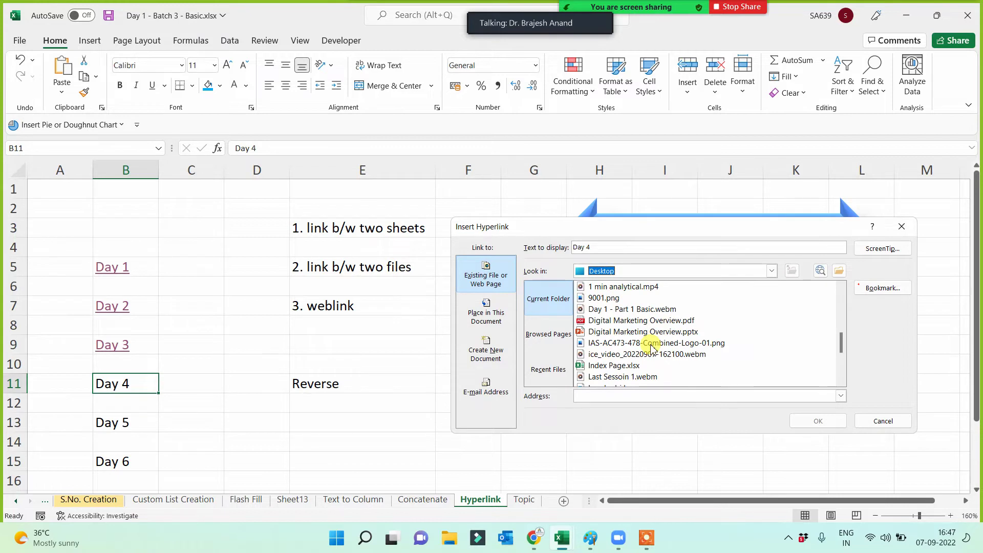
scroll(651, 348, "down", 2)
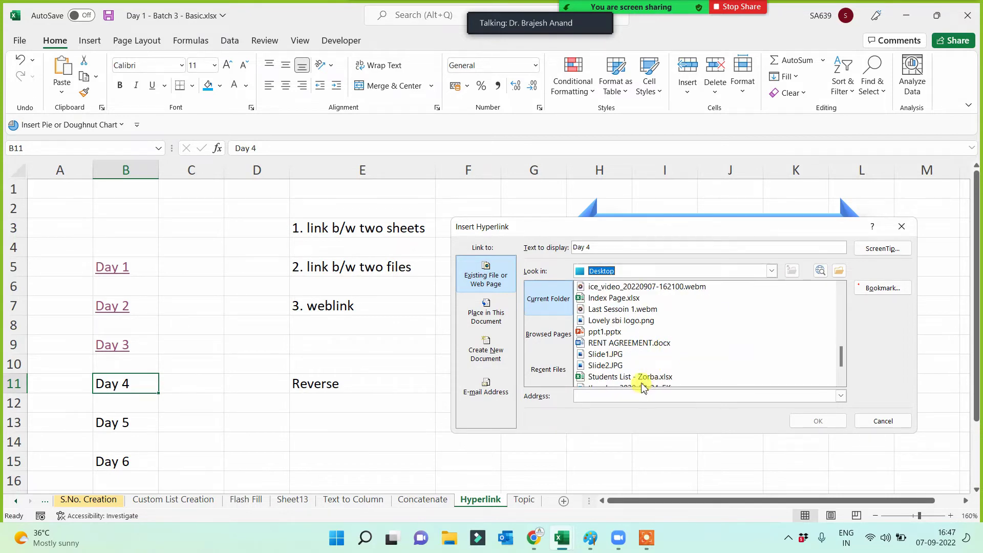
scroll(644, 387, "down", 2)
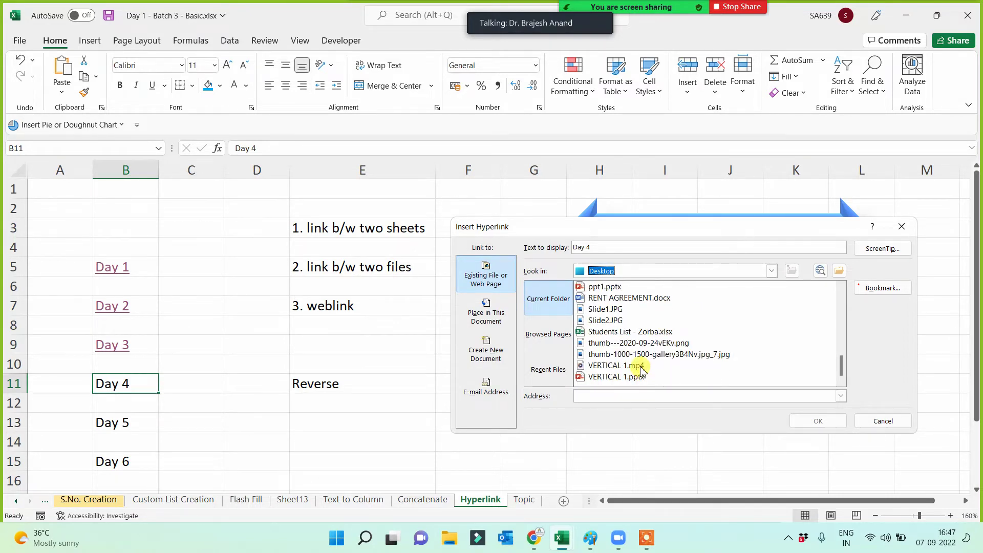
left_click(610, 301)
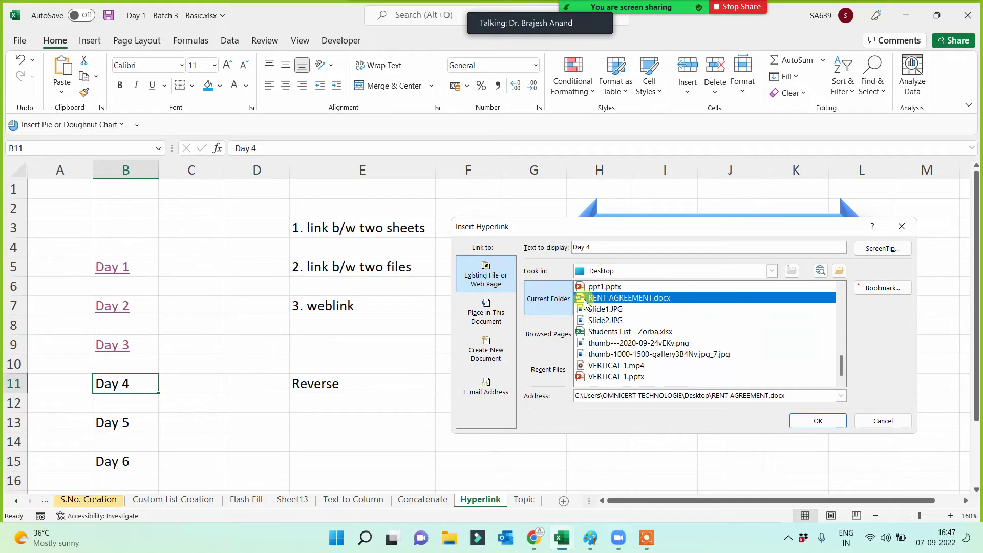
left_click(814, 423)
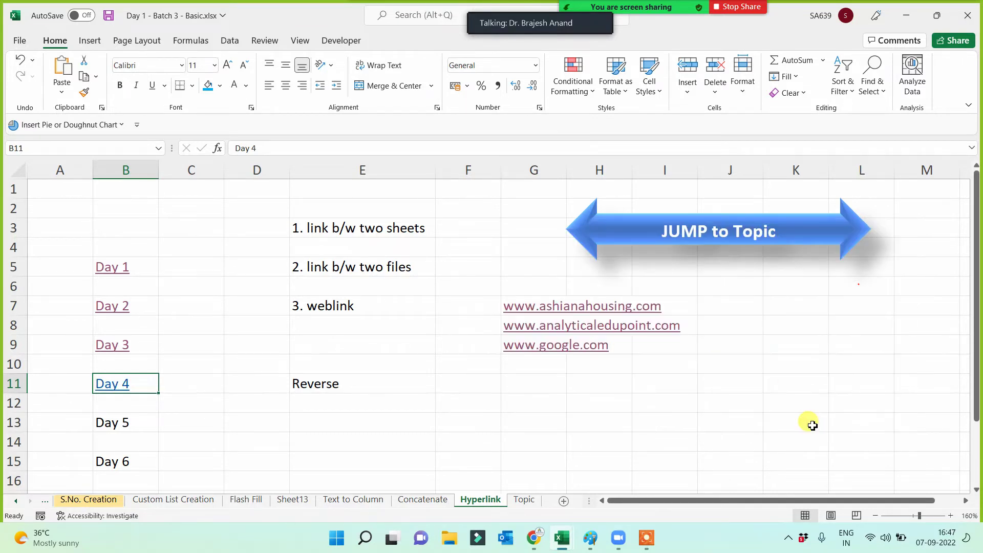
- Hyperlink Day 5 in B13 to the Desktop presentation VERTICAL 1.pptx
right_click(135, 425)
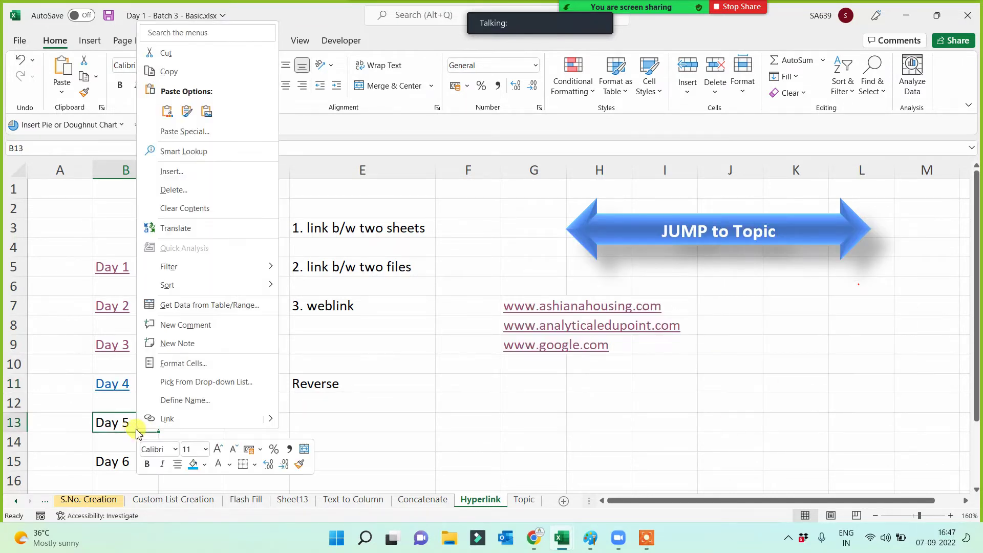
left_click(161, 425)
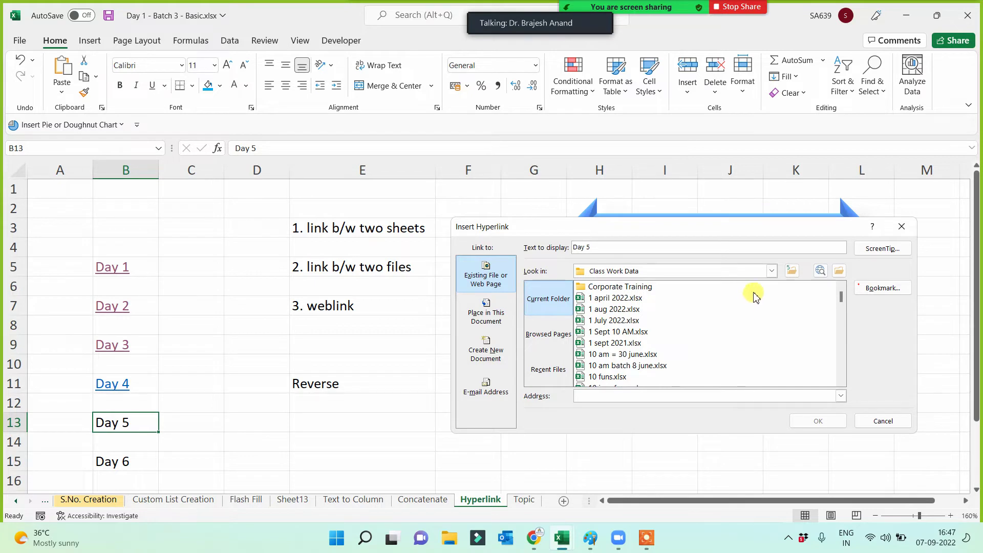
left_click(770, 272)
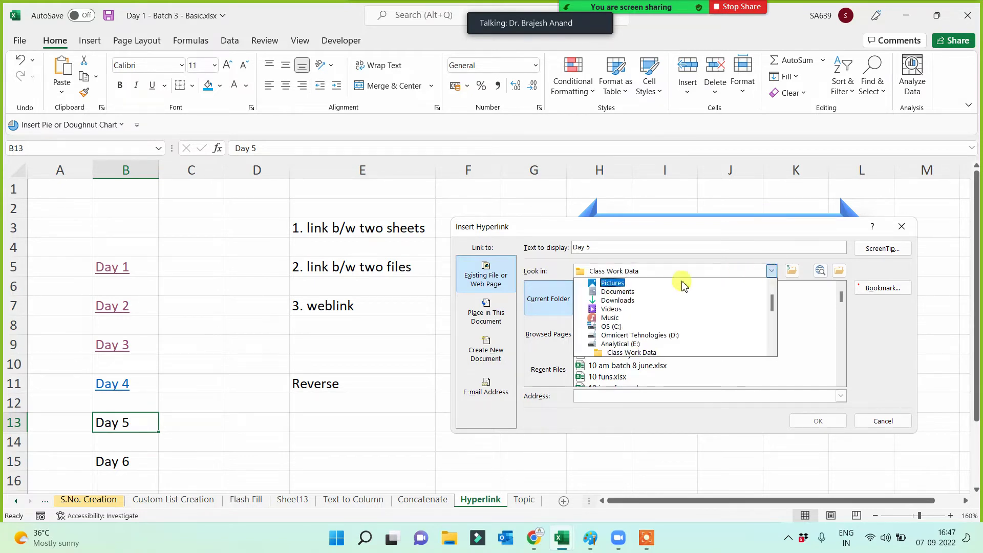
scroll(669, 312, "up", 2)
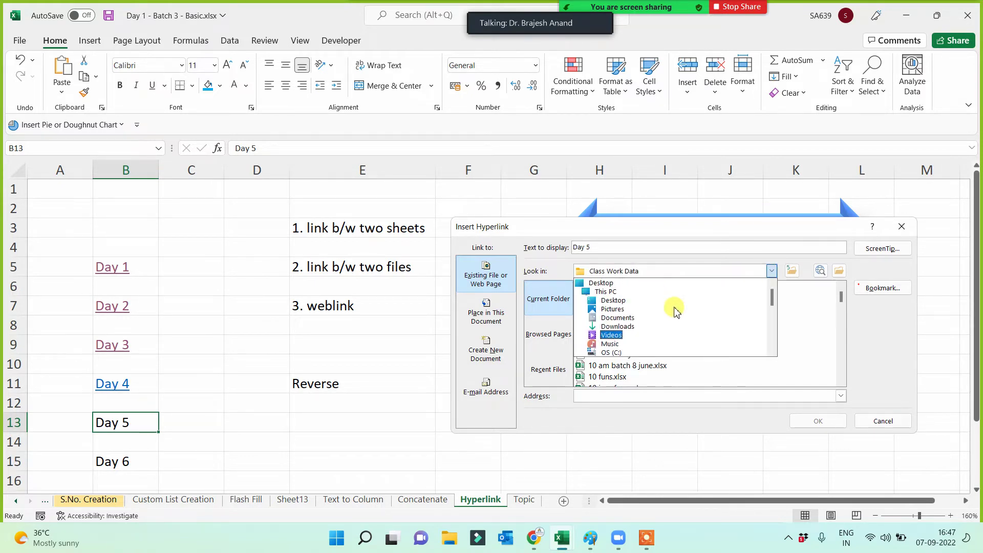
left_click(600, 283)
scroll(651, 323, "down", 3)
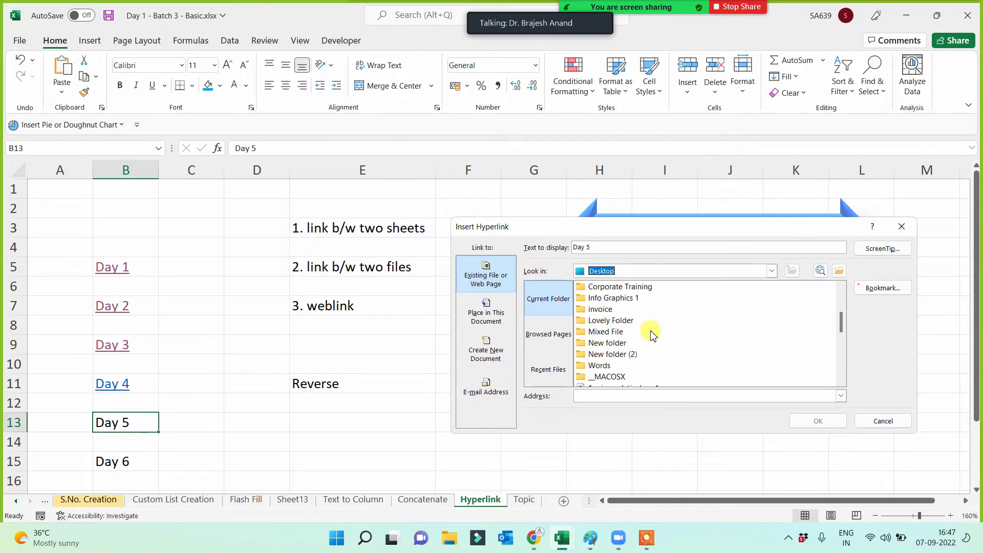
scroll(633, 345, "down", 1)
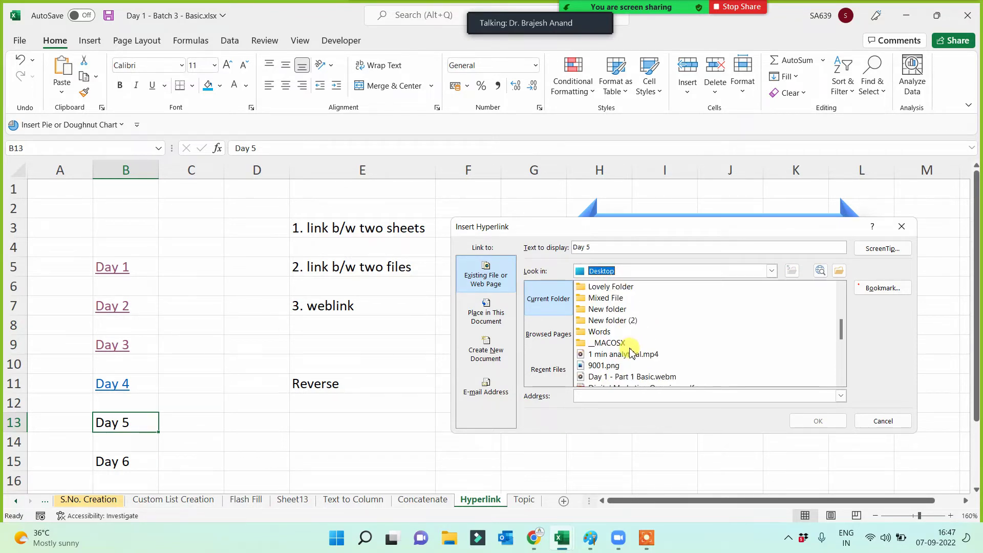
scroll(621, 353, "down", 6)
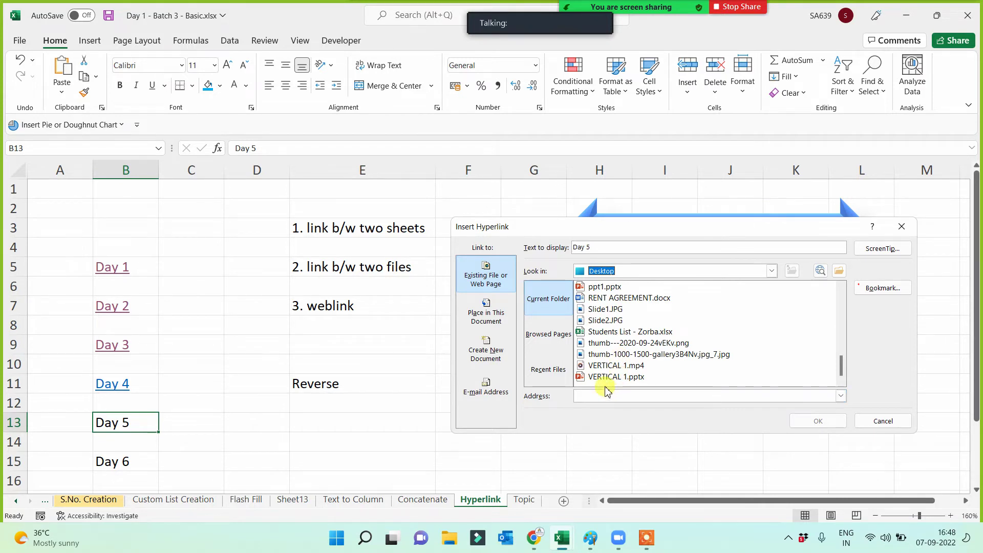
left_click(606, 377)
left_click(811, 420)
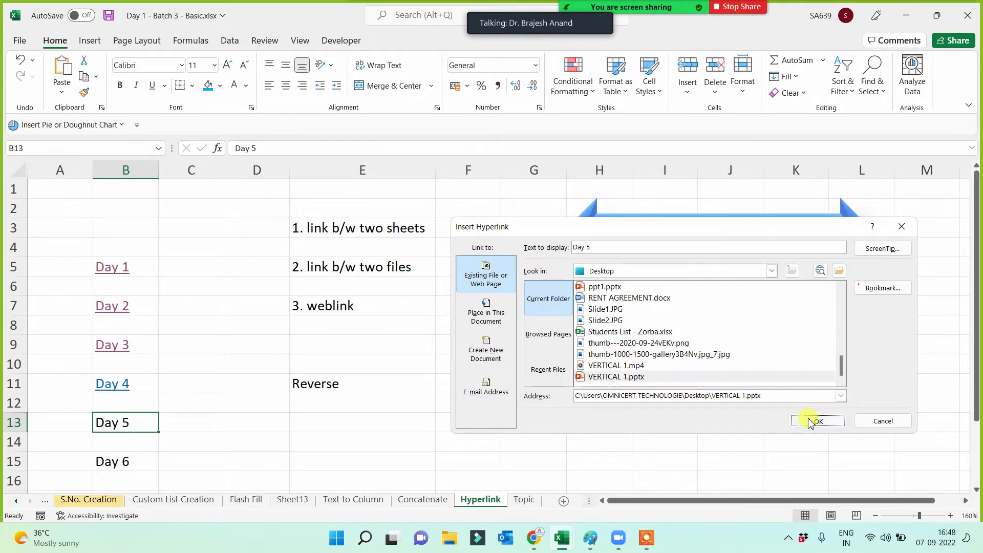
left_click(200, 445)
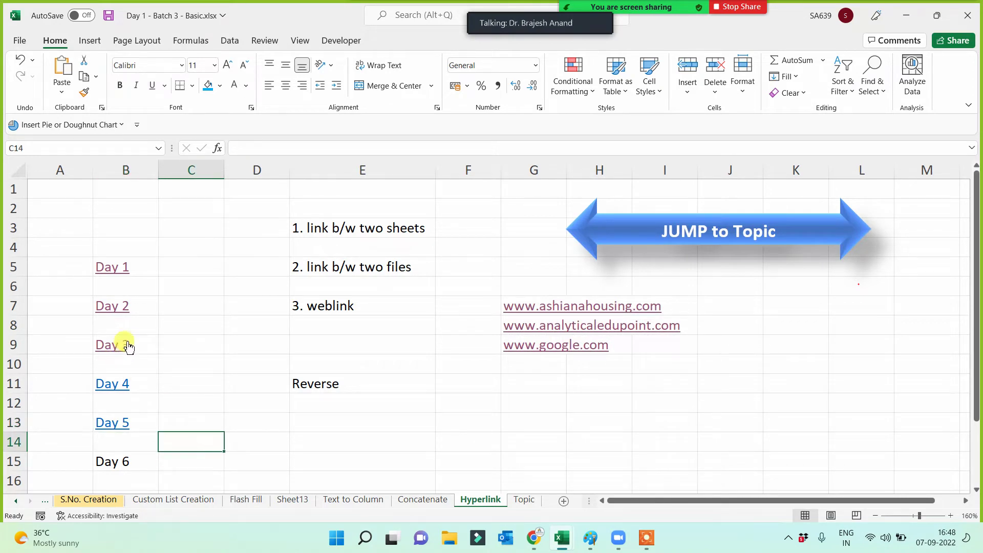
- Follow the Day 4 link in B11 to open the rent agreement
left_click(115, 385)
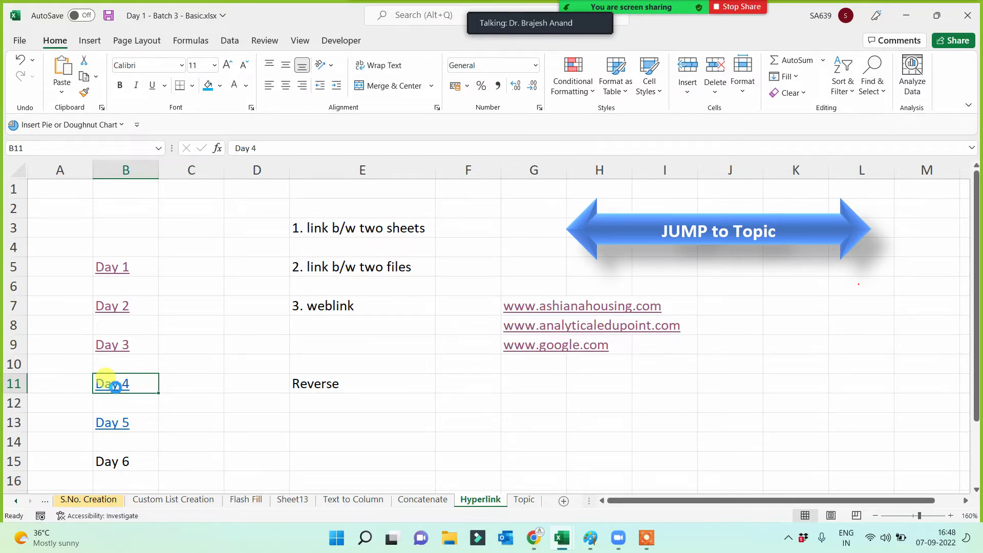
left_click(115, 385)
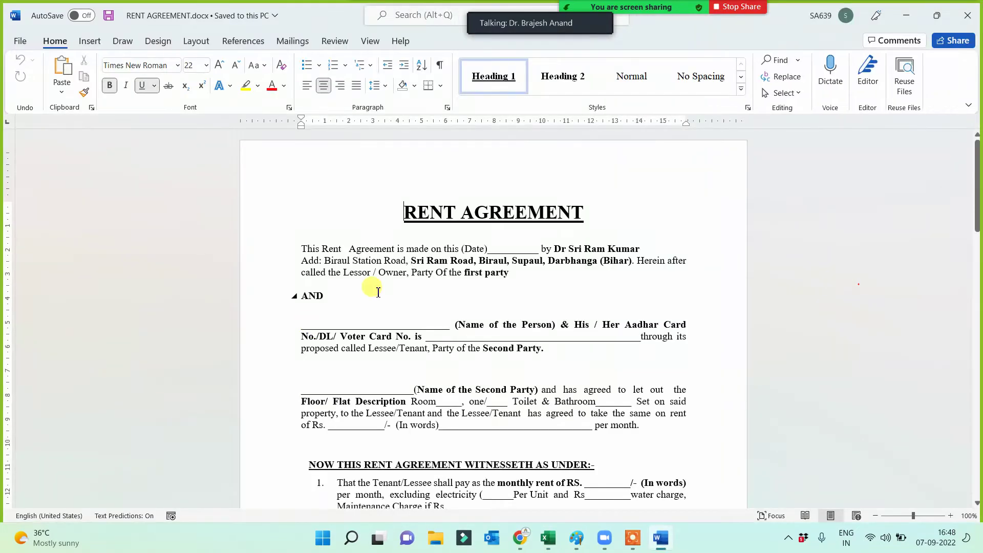
- Scroll through RENT AGREEMENT.docx in Word, then close the document
scroll(378, 293, "down", 15)
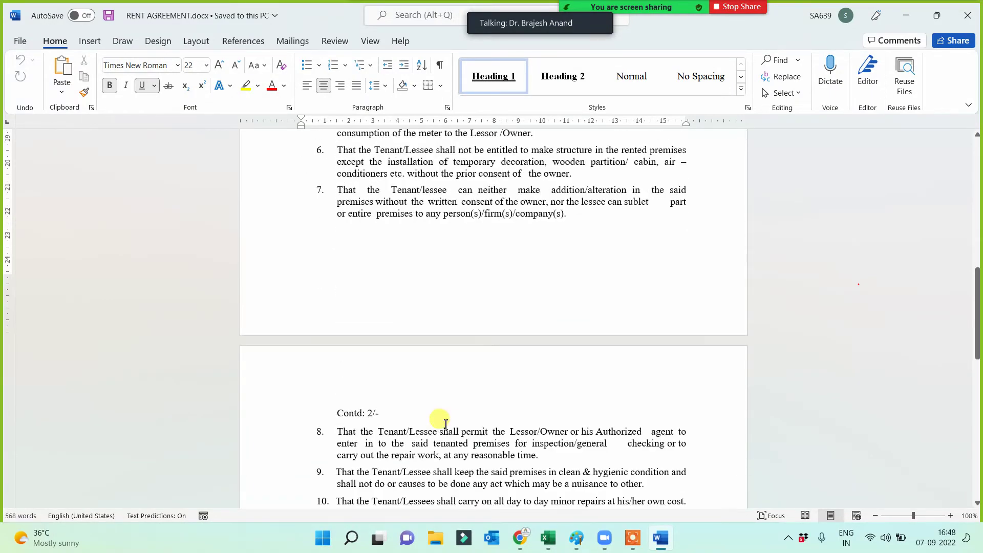
scroll(445, 420, "down", 7)
scroll(530, 393, "up", 3)
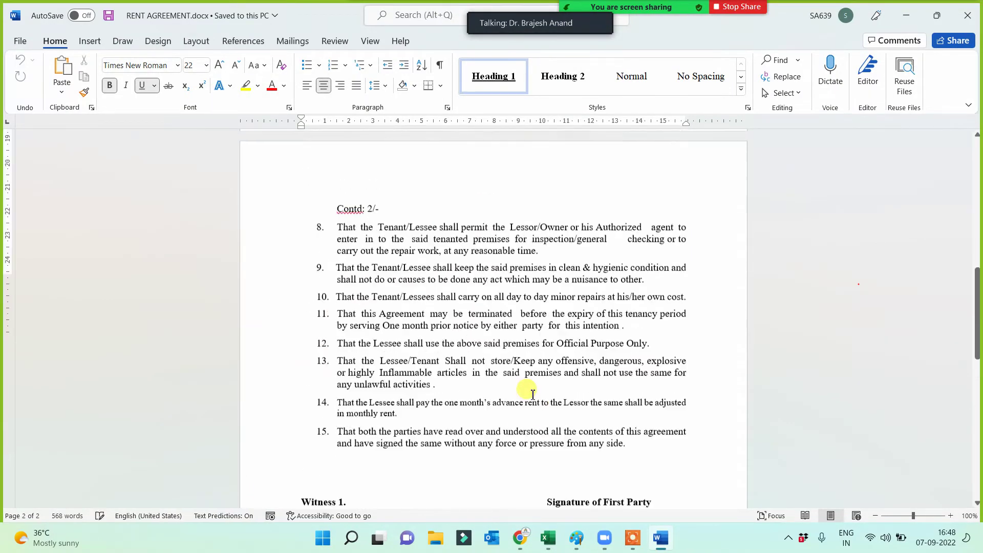
scroll(530, 393, "up", 15)
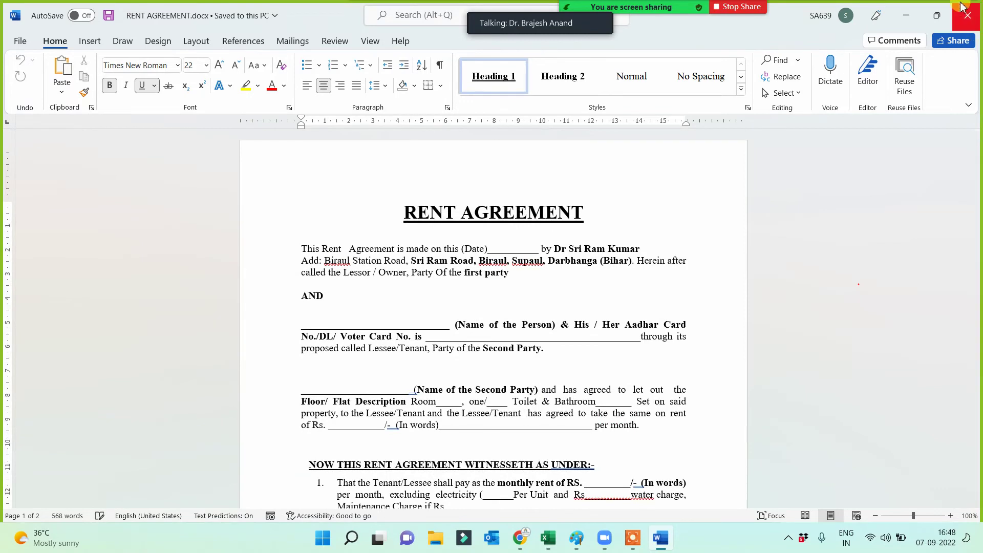
left_click(967, 17)
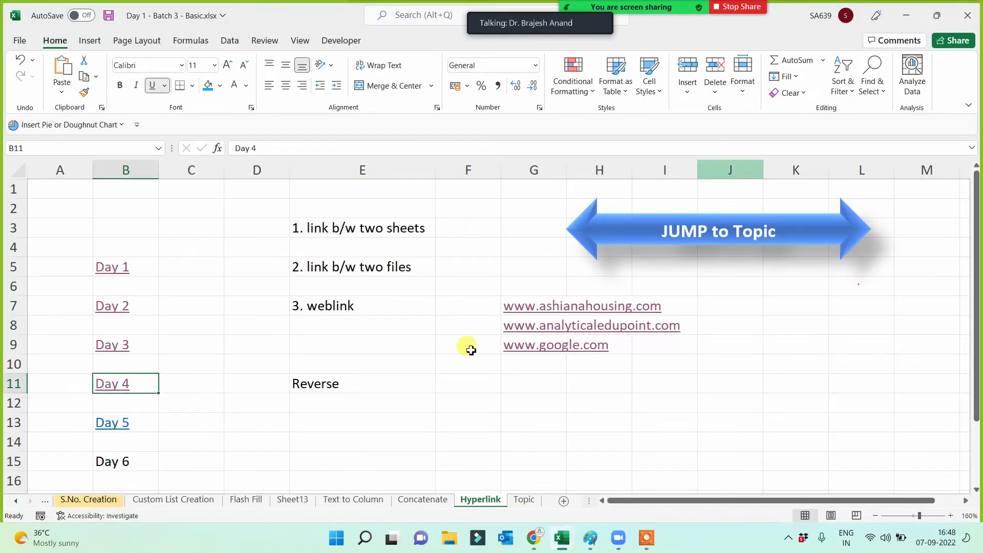
- Follow the Day 5 link in B13 to open VERTICAL 1.pptx
left_click(112, 428)
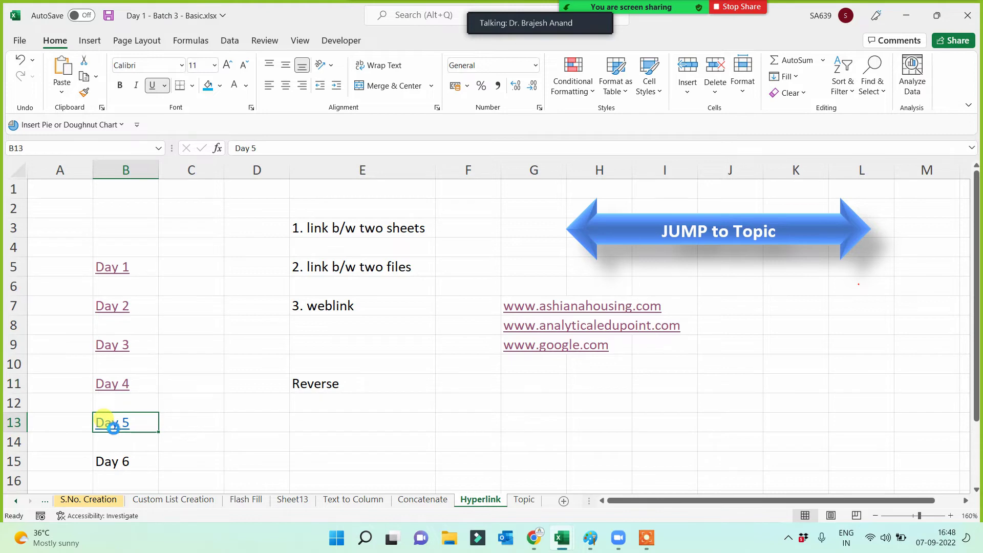
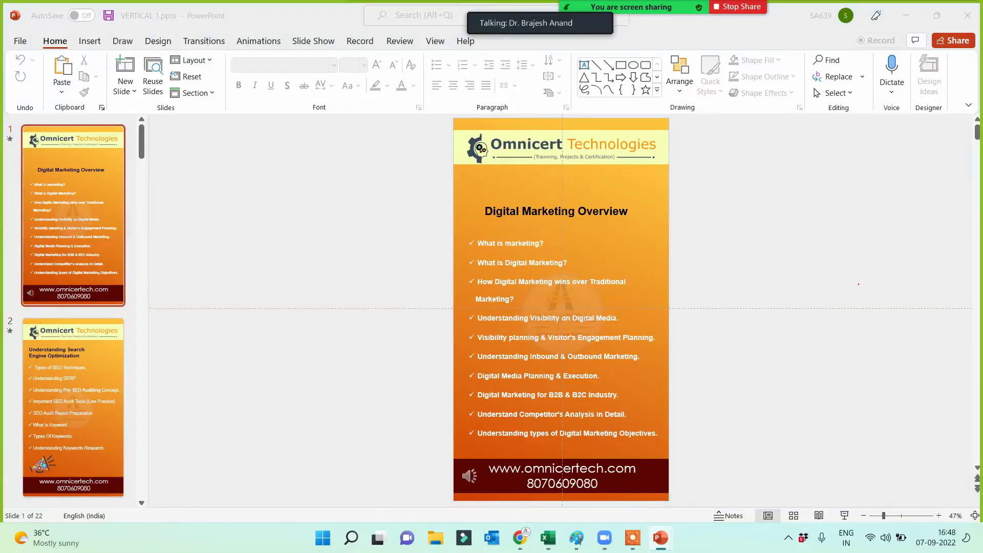
- Present the slide show through the search engine optimization and keywords slides, then close PowerPoint
key("F5")
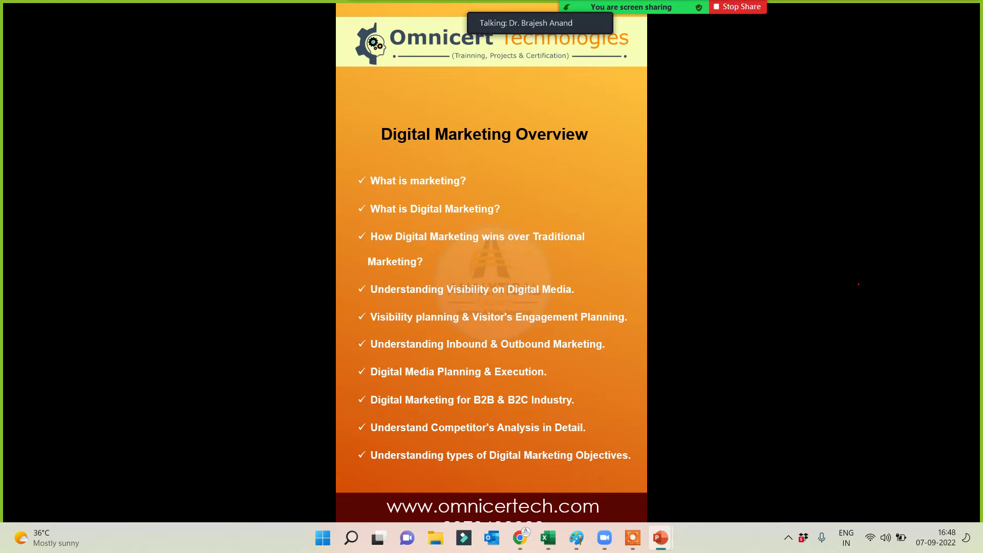
key("Right")
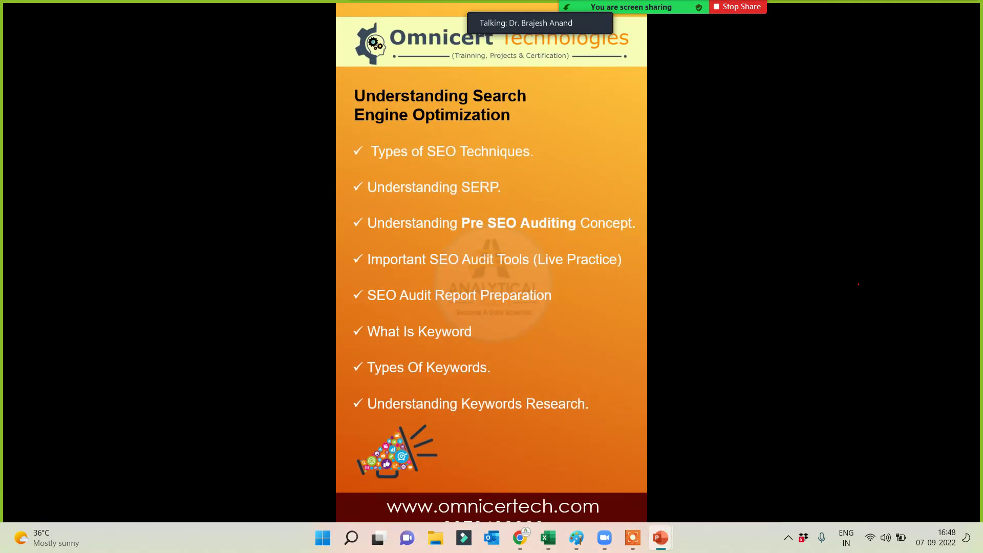
key("Right")
key("Escape")
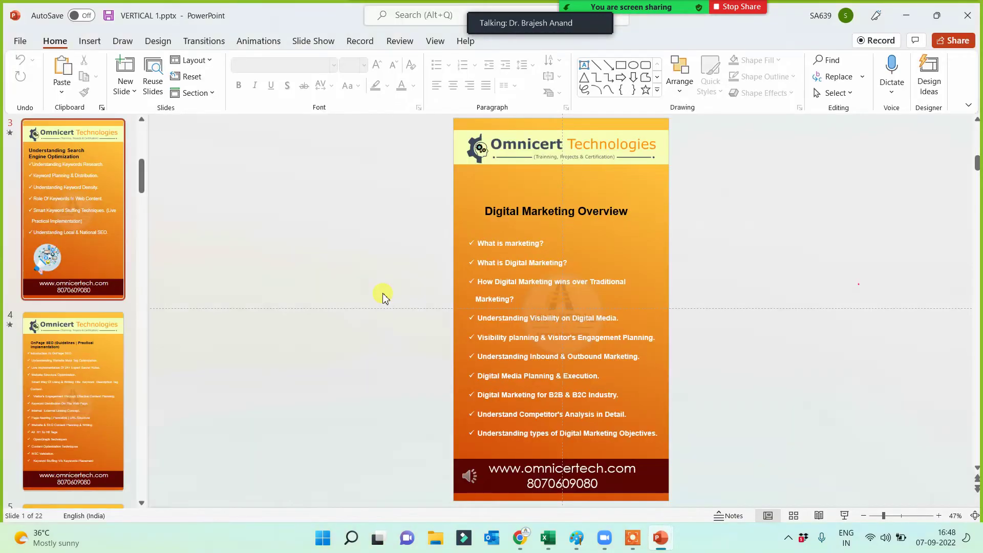
left_click(970, 10)
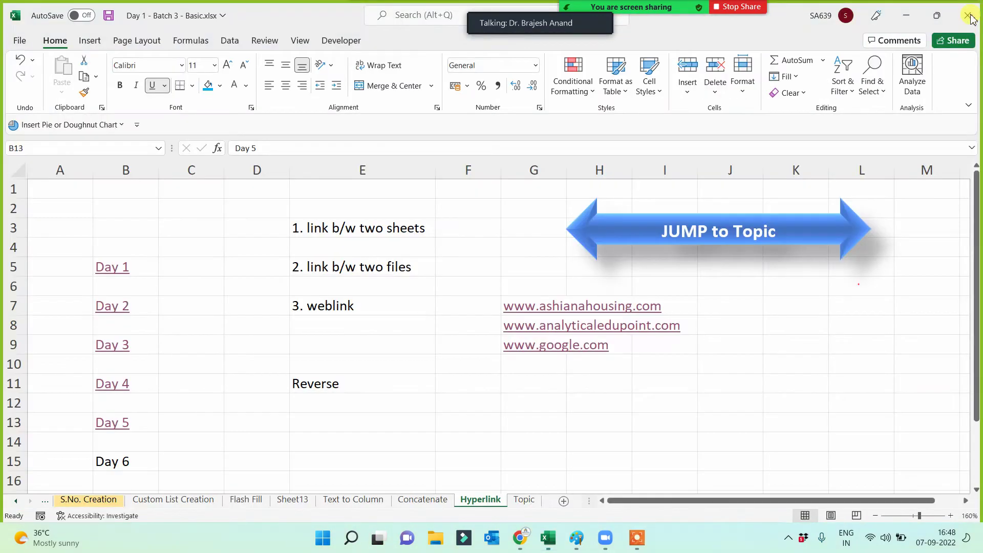
left_click(351, 264)
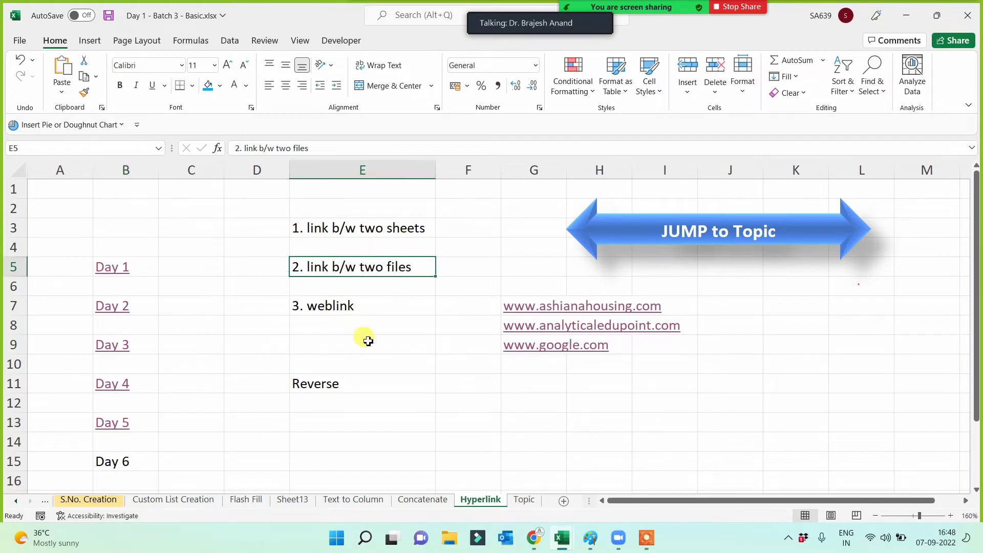
left_click(348, 306)
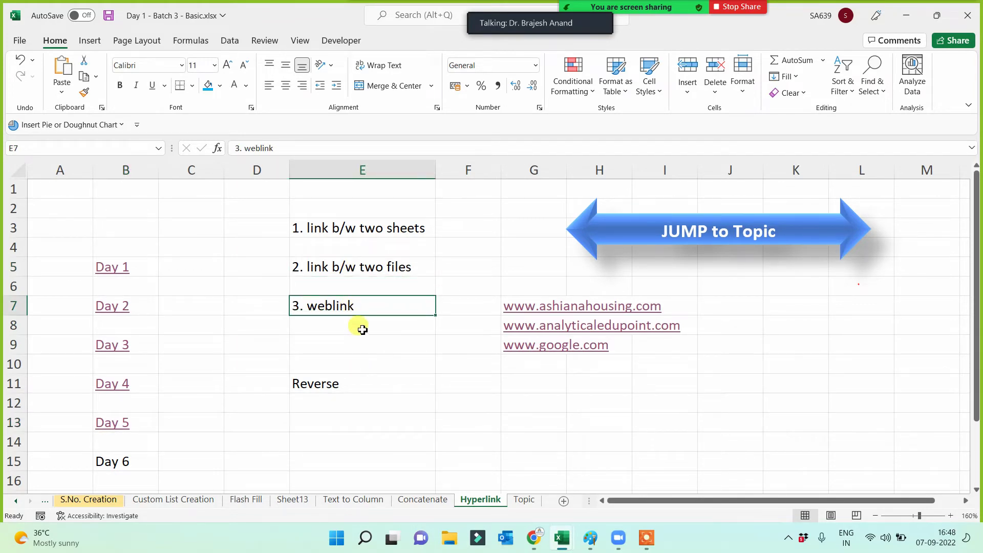
left_click(382, 269)
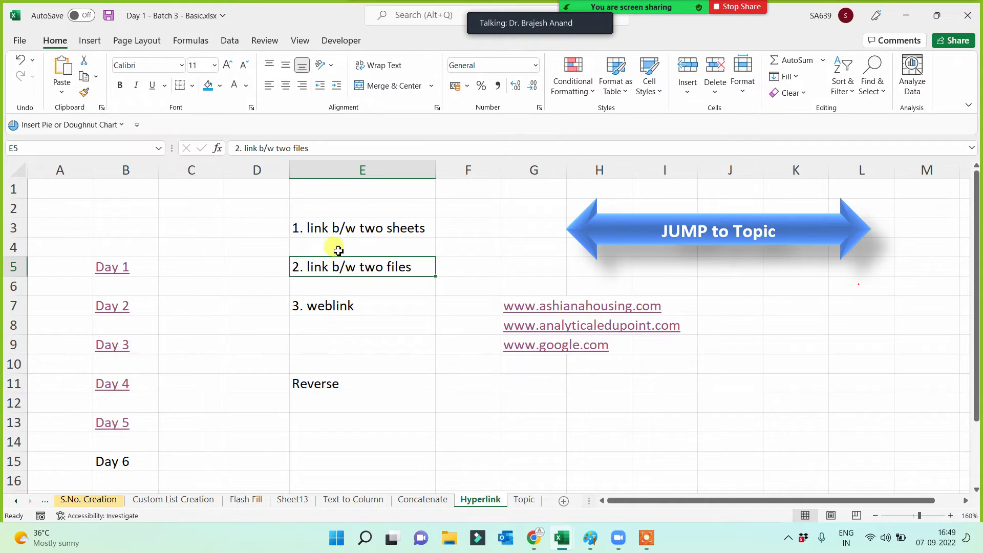
left_click(344, 233)
left_click(443, 439)
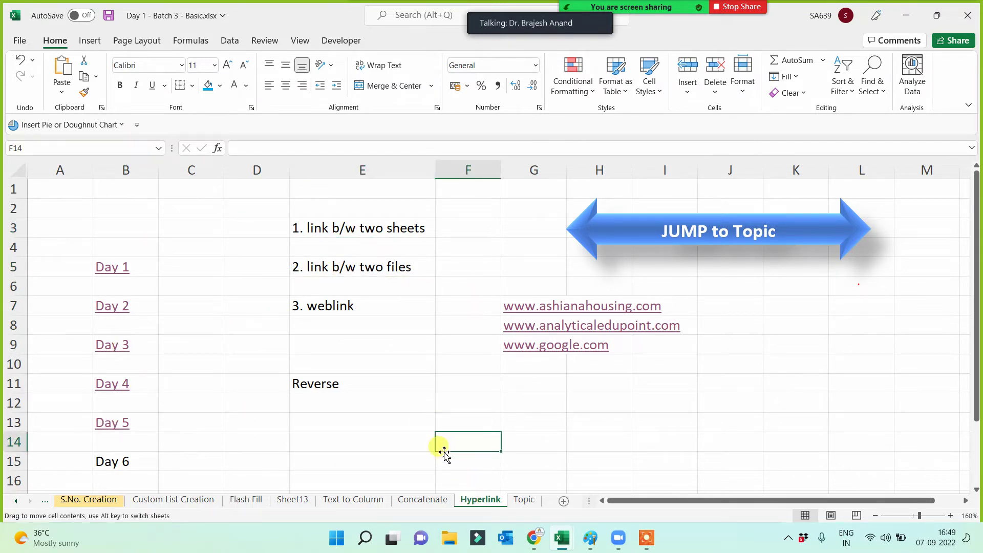
left_click(338, 386)
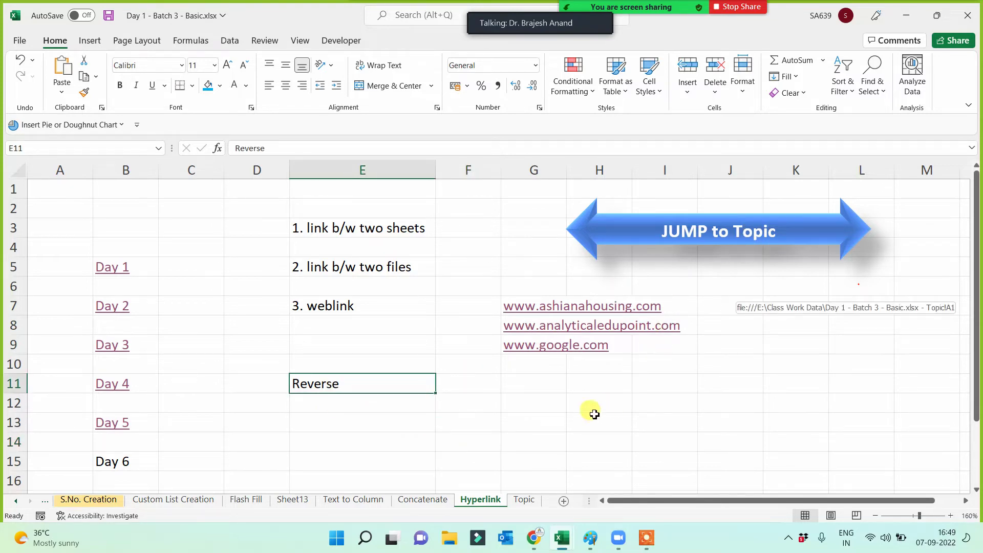
left_click(700, 235)
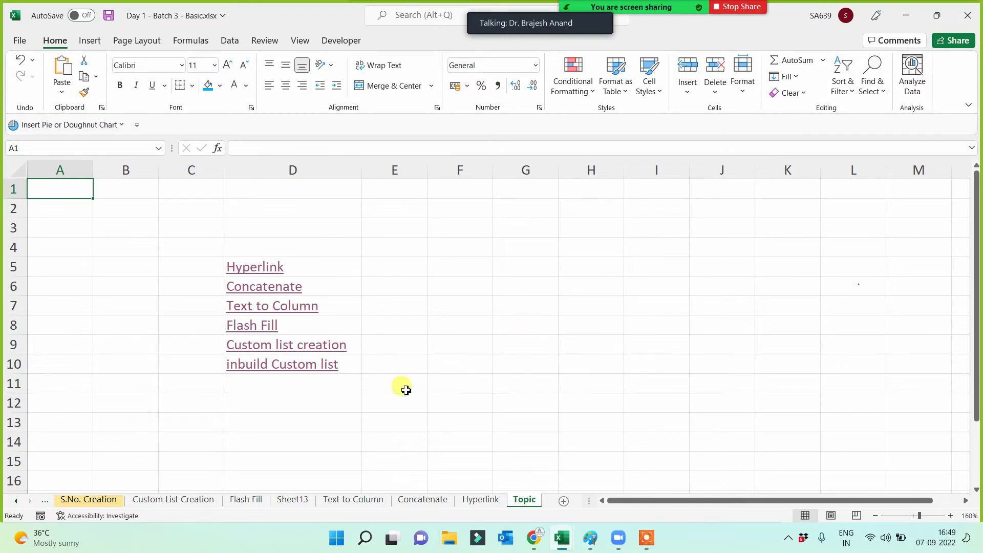
left_click(254, 348)
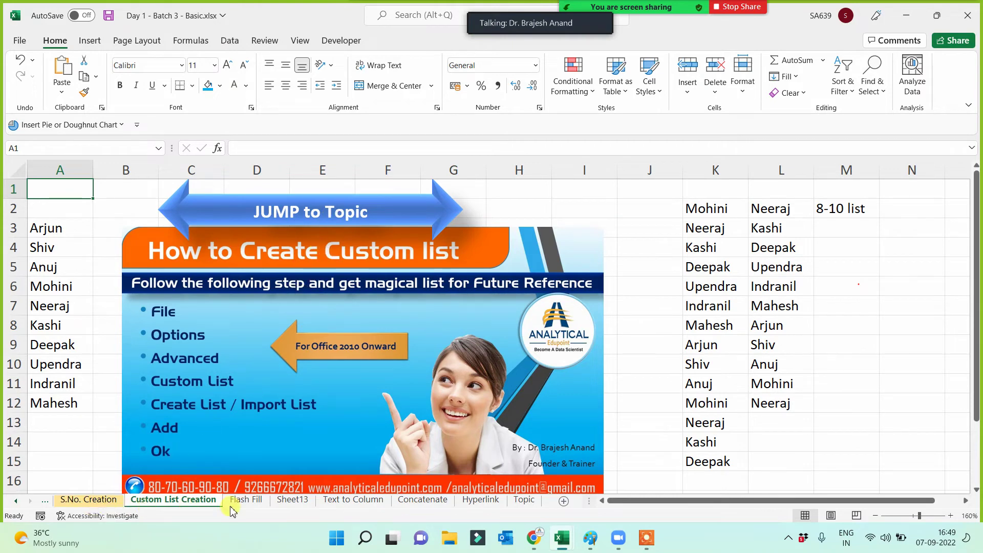
left_click(322, 210)
left_click(264, 286)
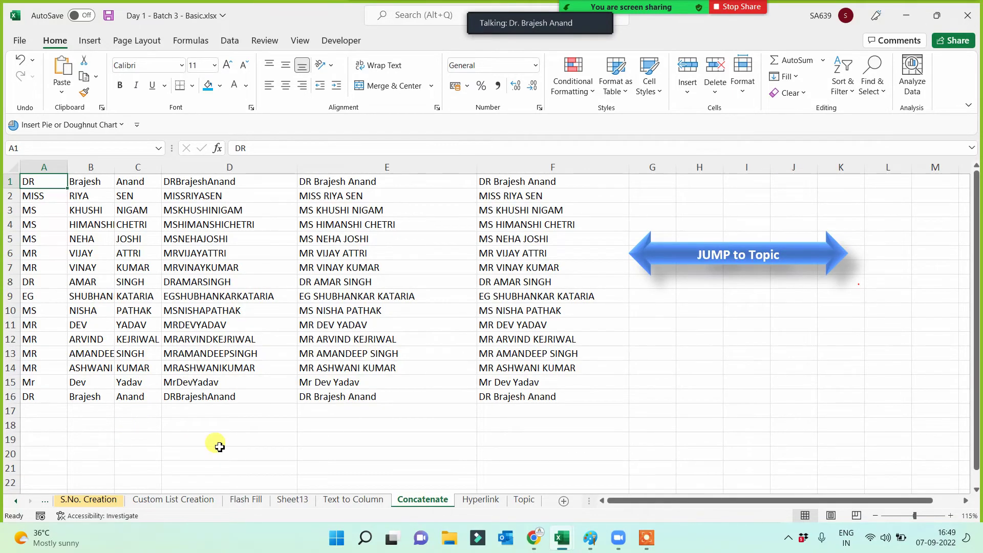
left_click(718, 254)
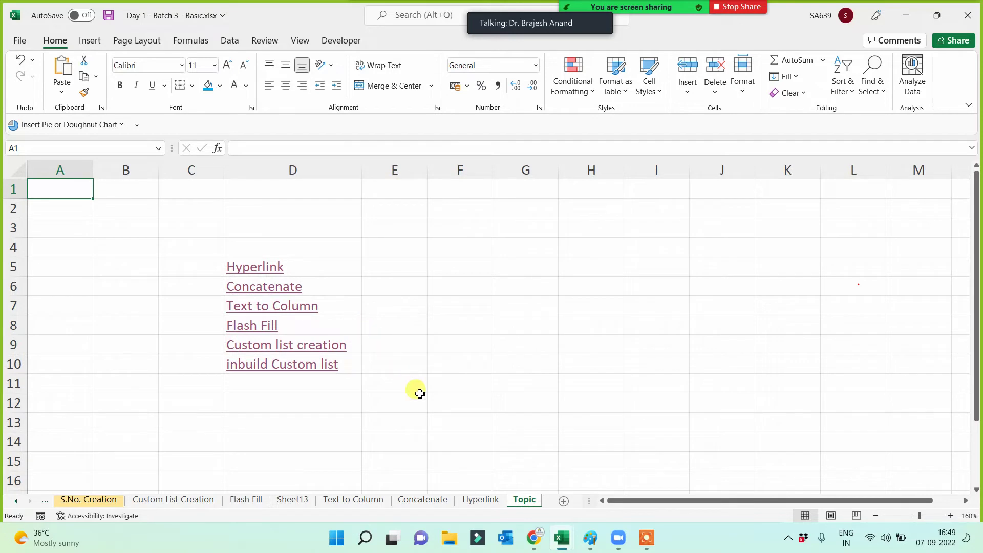
left_click(480, 500)
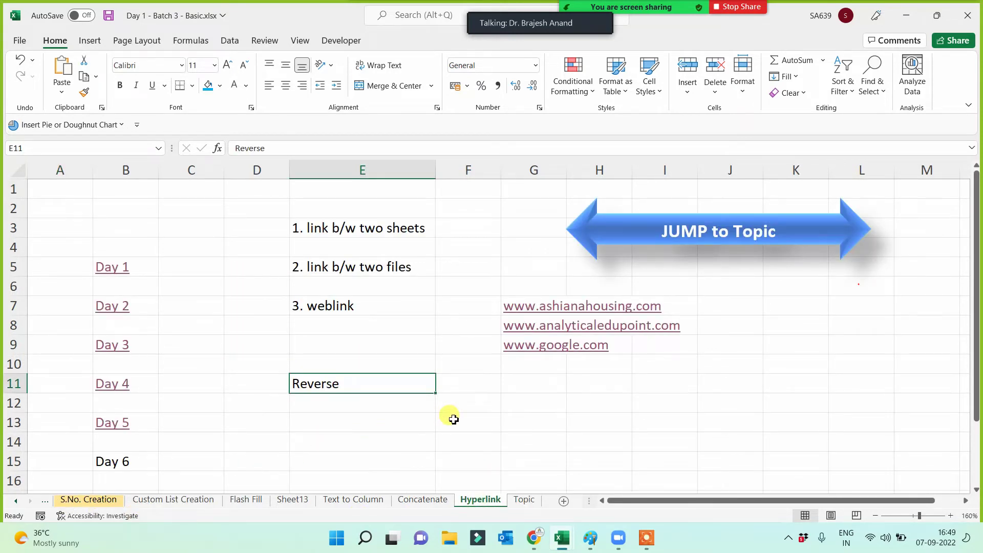
mouse_move(566, 15)
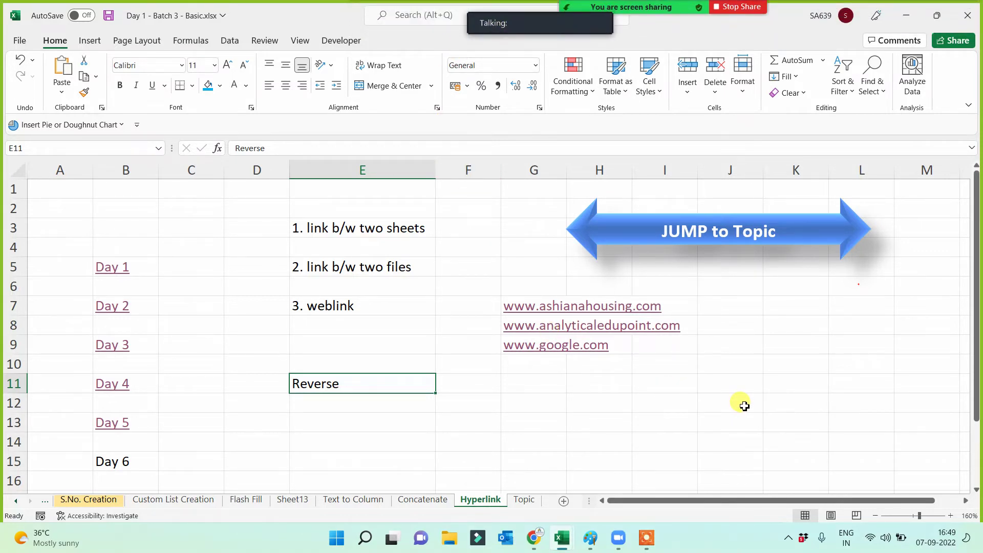
mouse_move(599, 16)
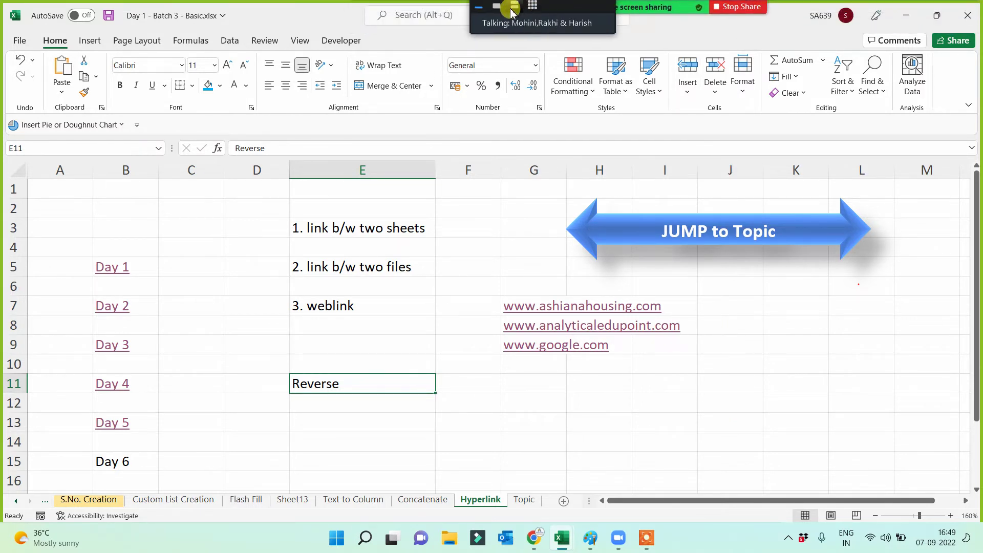
left_click(514, 6)
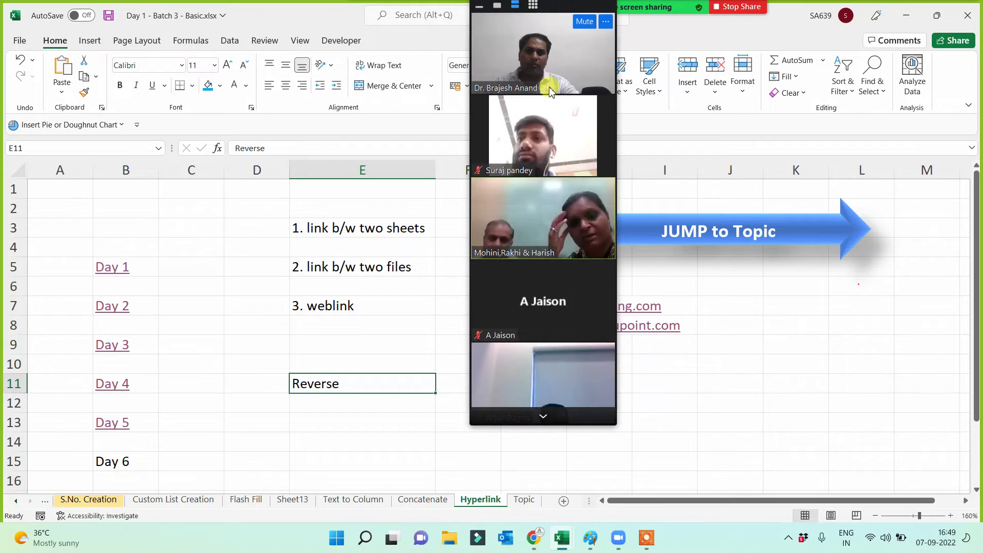
left_click(483, 5)
left_click_drag(594, 48, 636, 14)
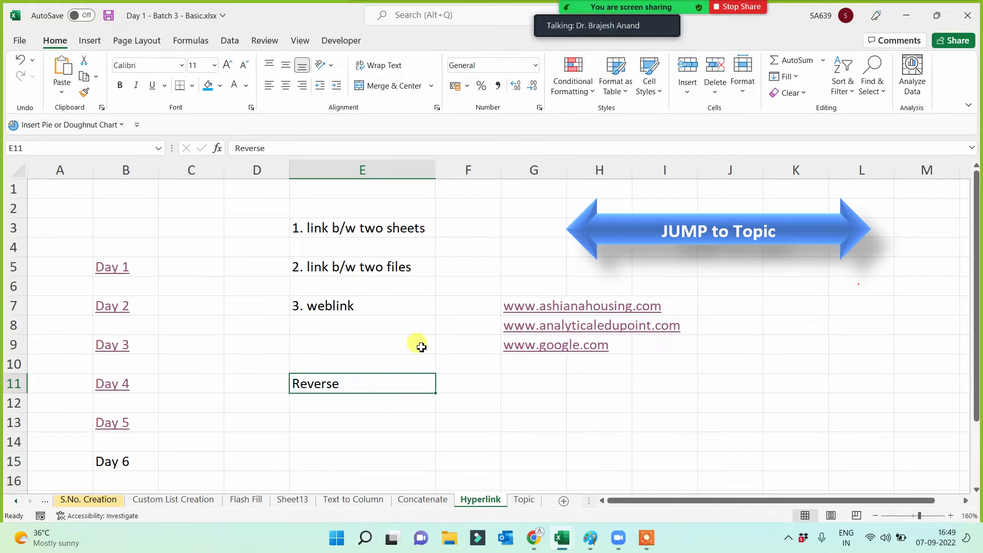
left_click(417, 344)
- On the Text to Column sheet, enter 'Jump to Topic' in F4 and widen column F to fit
left_click(345, 502)
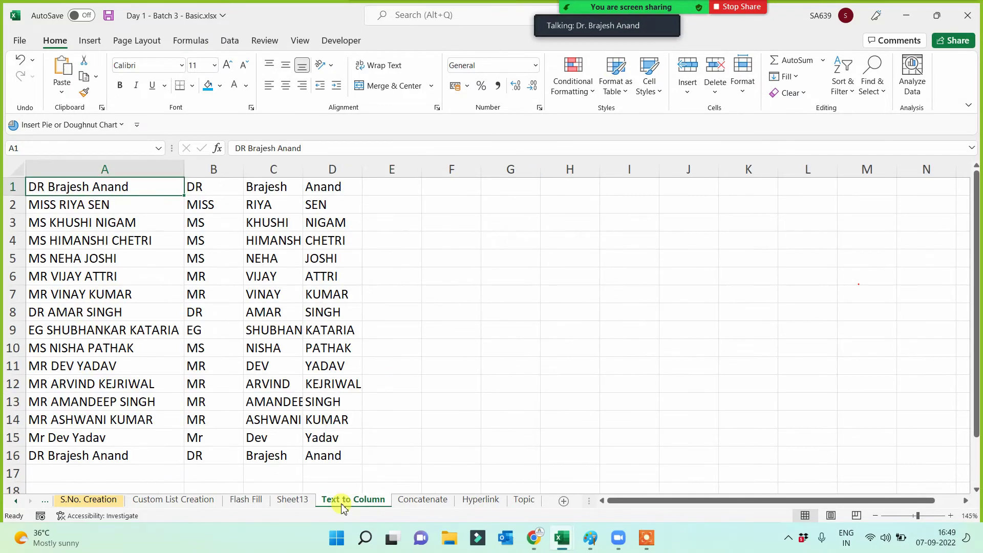
left_click(441, 218)
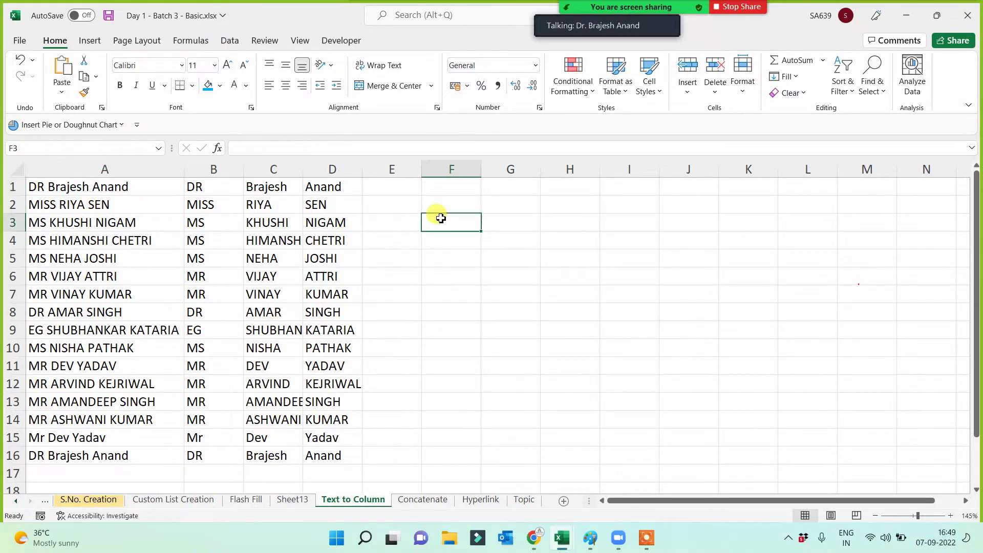
left_click(89, 41)
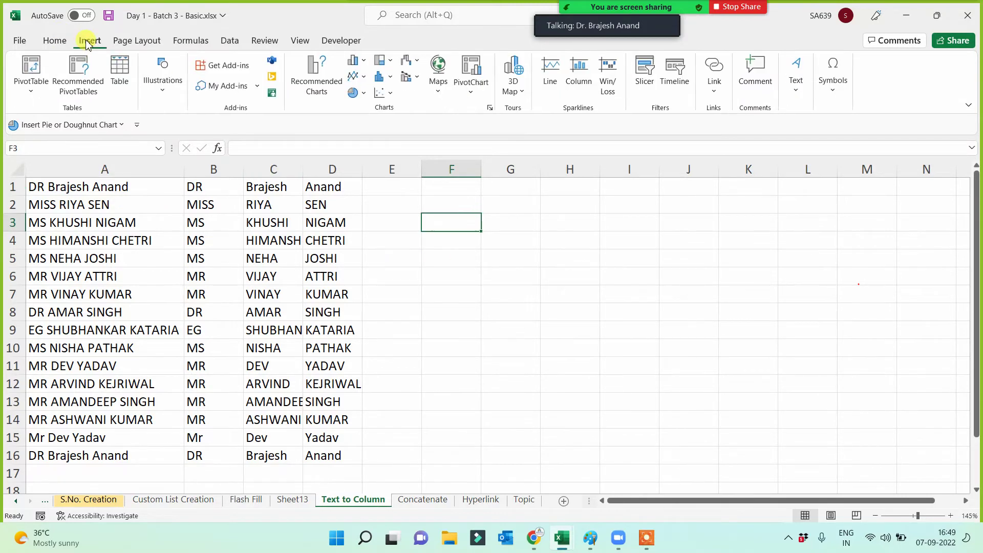
left_click(447, 289)
left_click(448, 237)
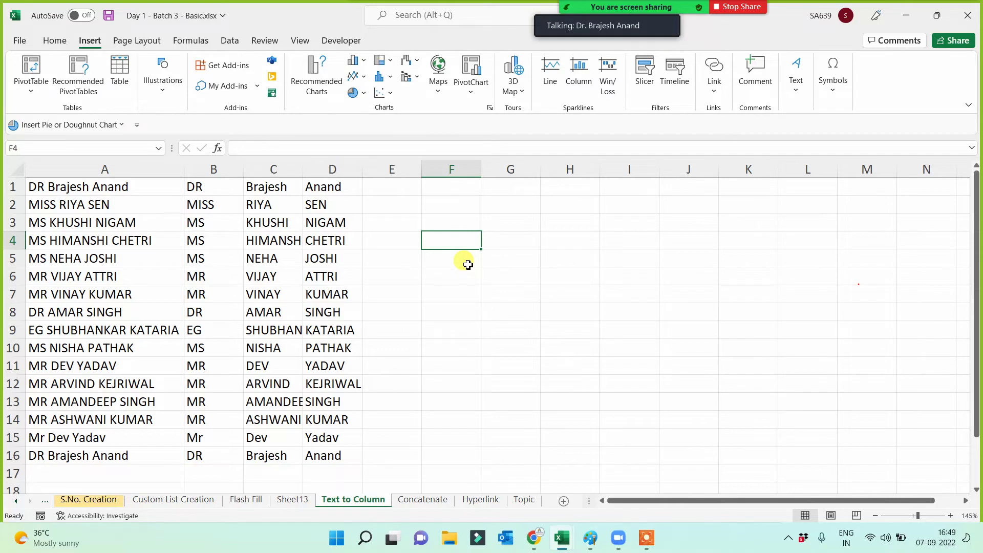
type("Jump to Topic")
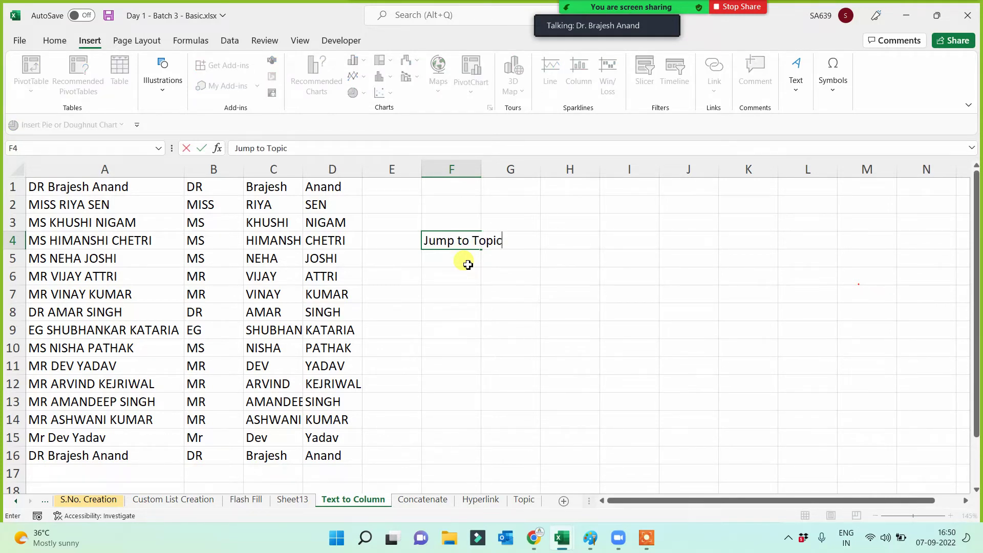
left_click(465, 288)
left_click_drag(481, 170, 524, 176)
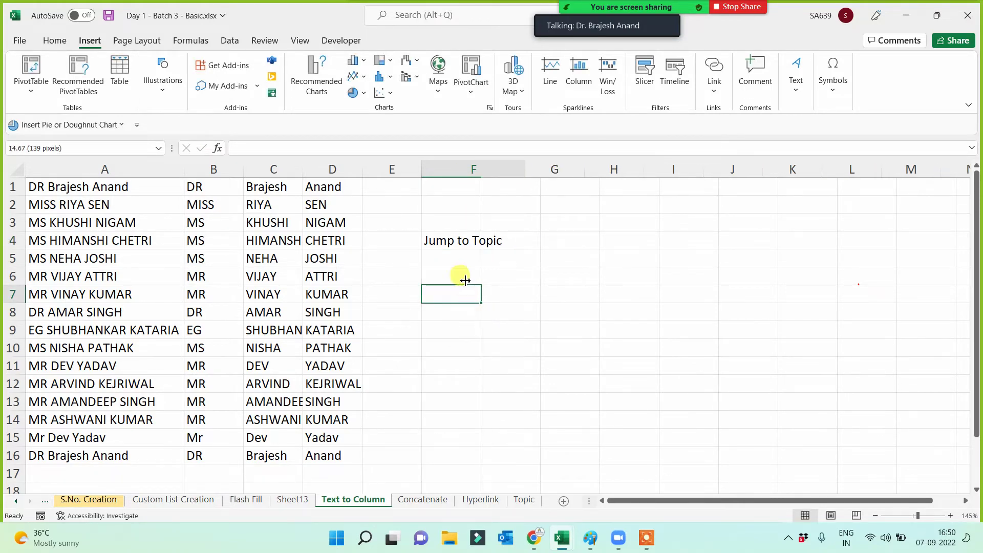
- Hyperlink F4 to the Topic sheet in this workbook
left_click(467, 241)
right_click(467, 242)
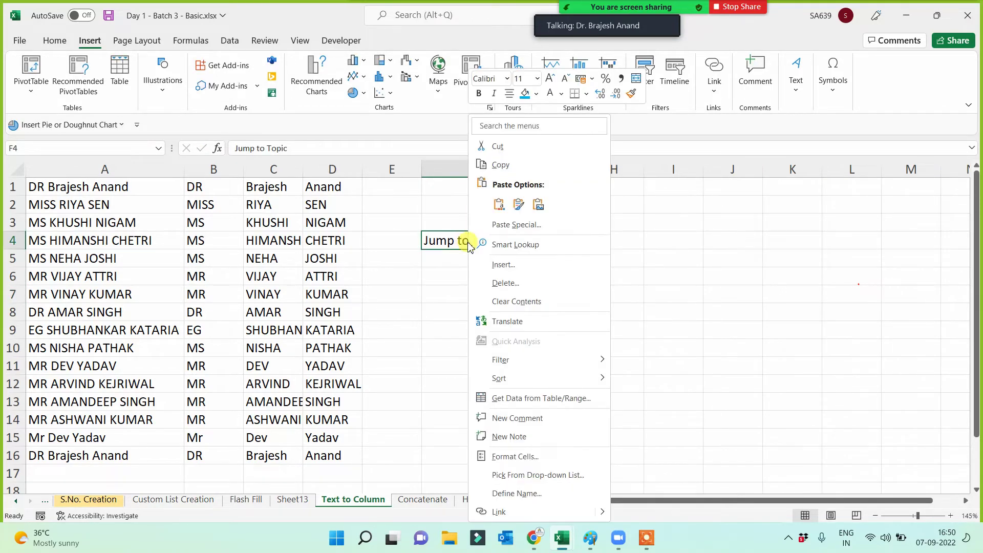
left_click(495, 508)
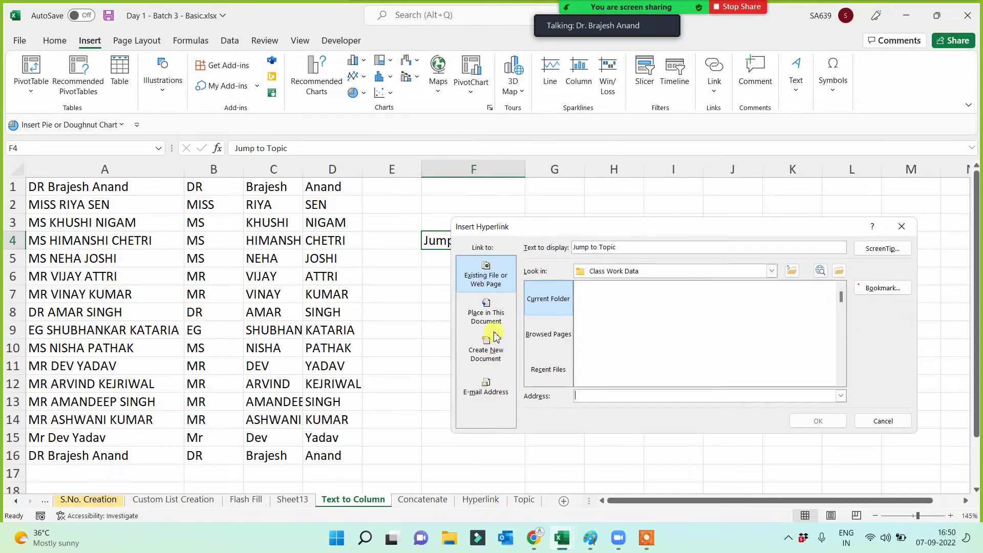
left_click(491, 317)
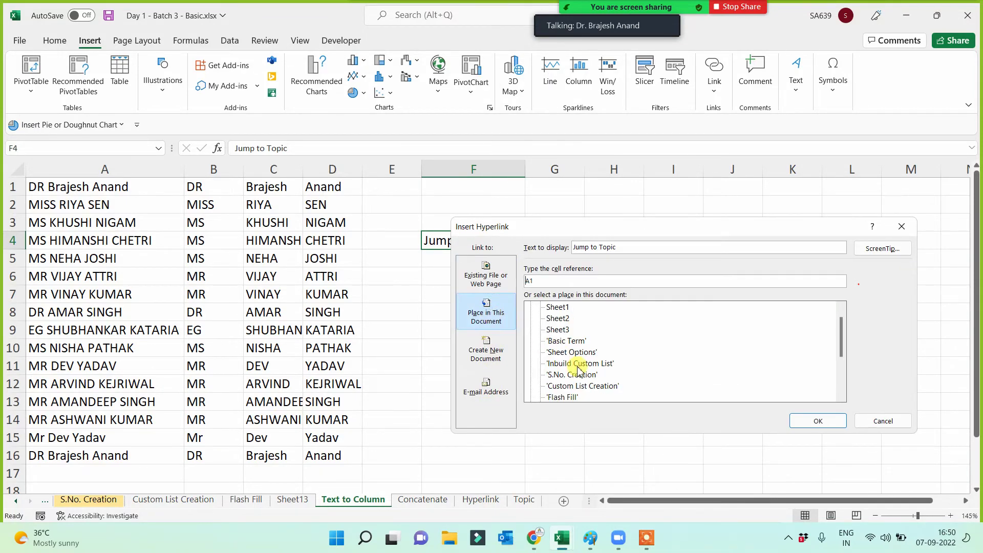
scroll(577, 399, "down", 3)
left_click(561, 374)
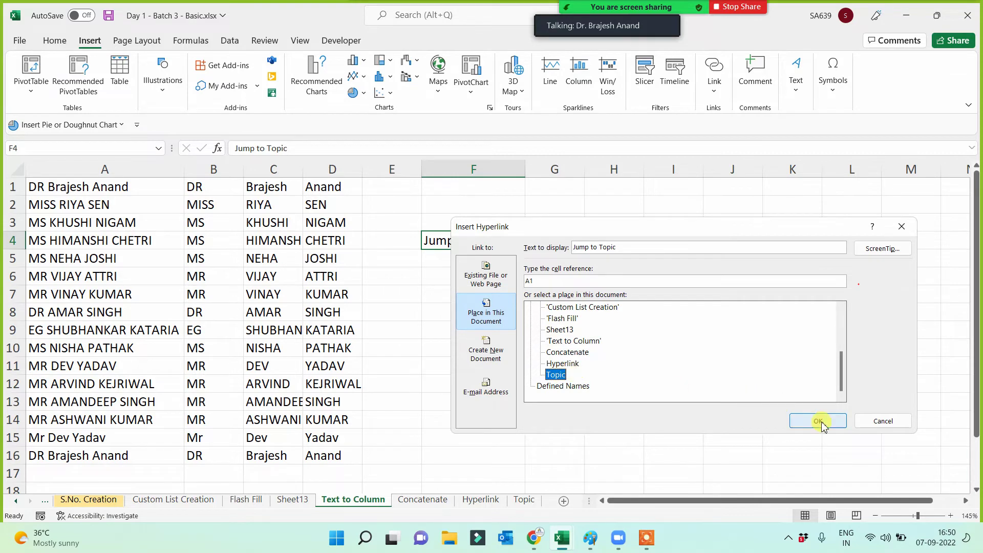
left_click(818, 421)
left_click(563, 383)
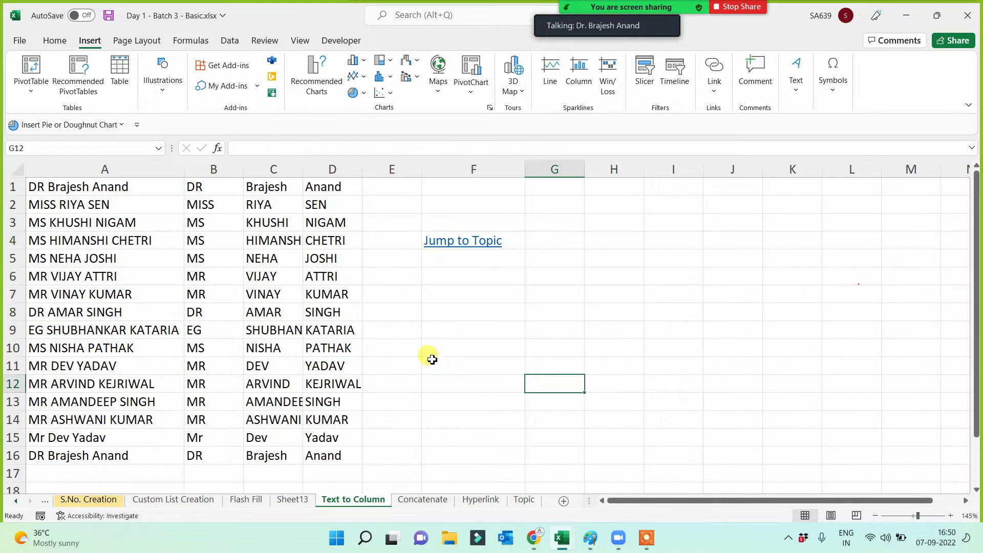
- Test the Jump to Topic and Text to Column links by following them back and forth
left_click(468, 247)
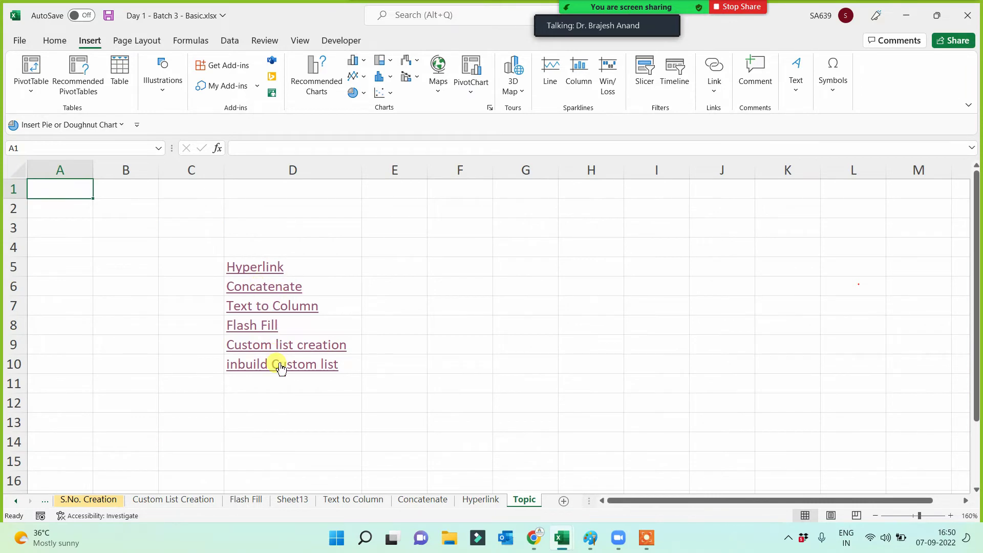
left_click(264, 305)
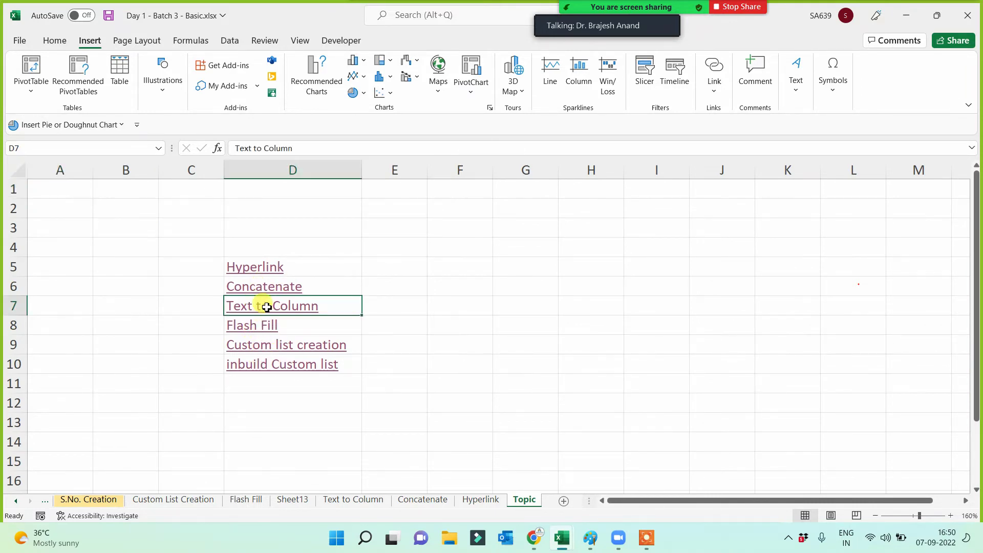
left_click(477, 244)
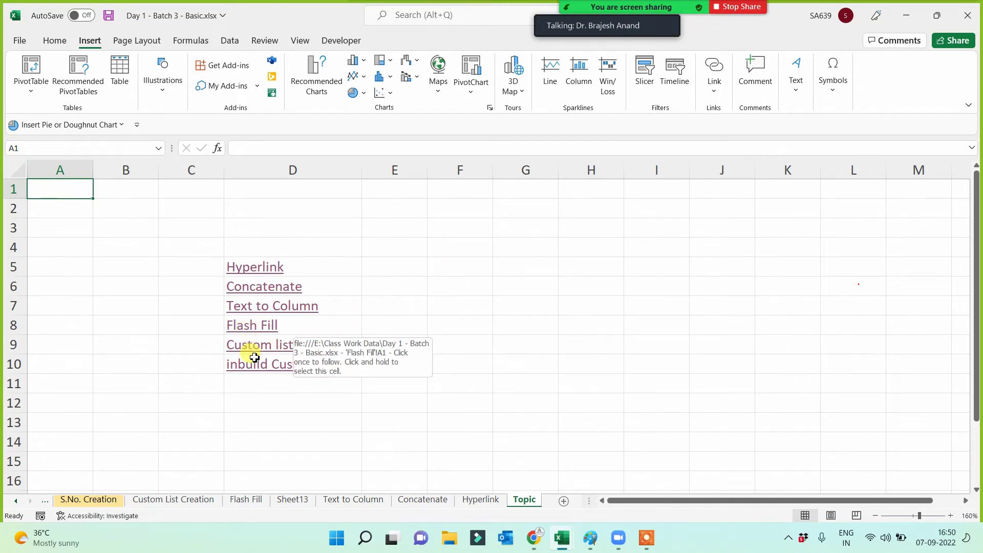
- Enter 'S.No. Creation' in D11, hyperlink it to the S.No. Creation sheet, and follow it
left_click(275, 389)
type("S.No. Creation")
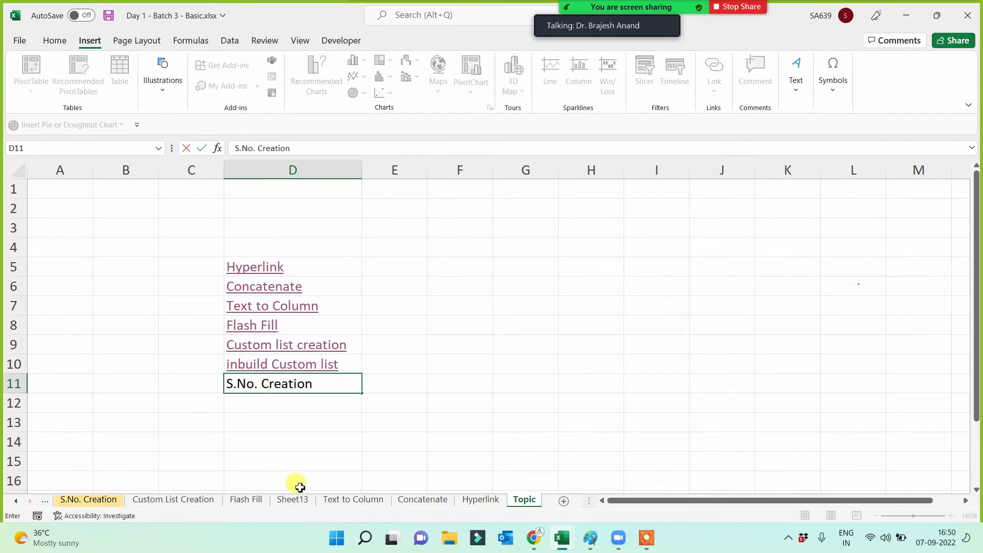
left_click(289, 461)
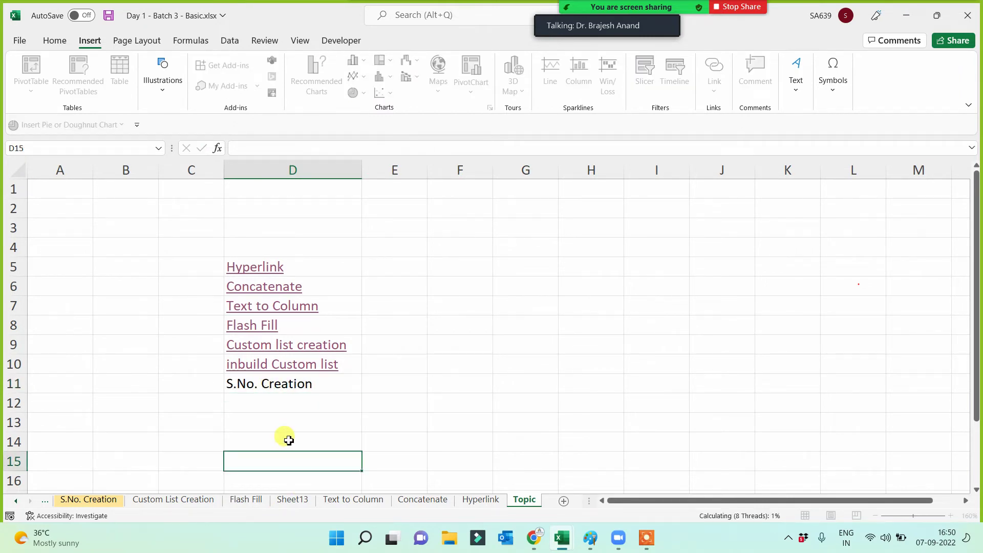
right_click(304, 384)
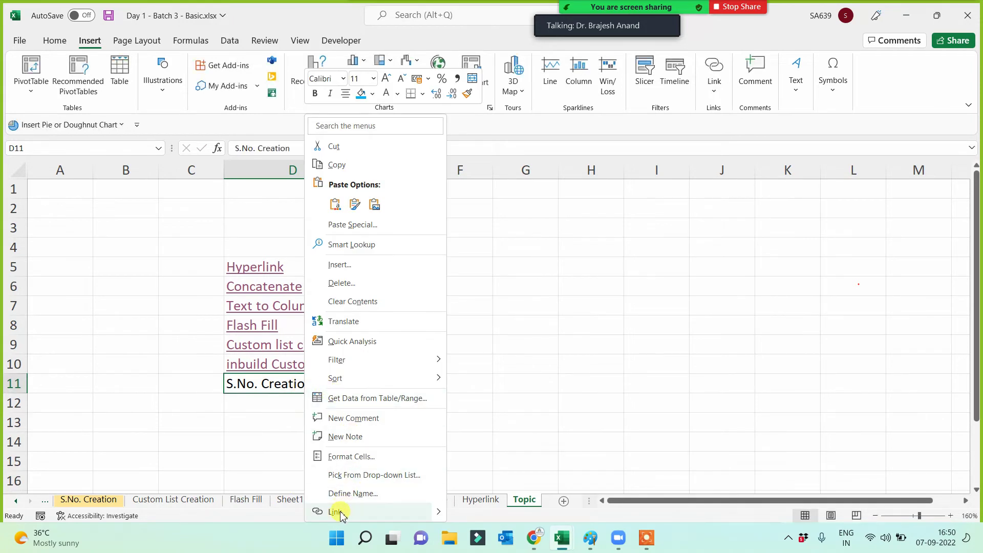
left_click(341, 512)
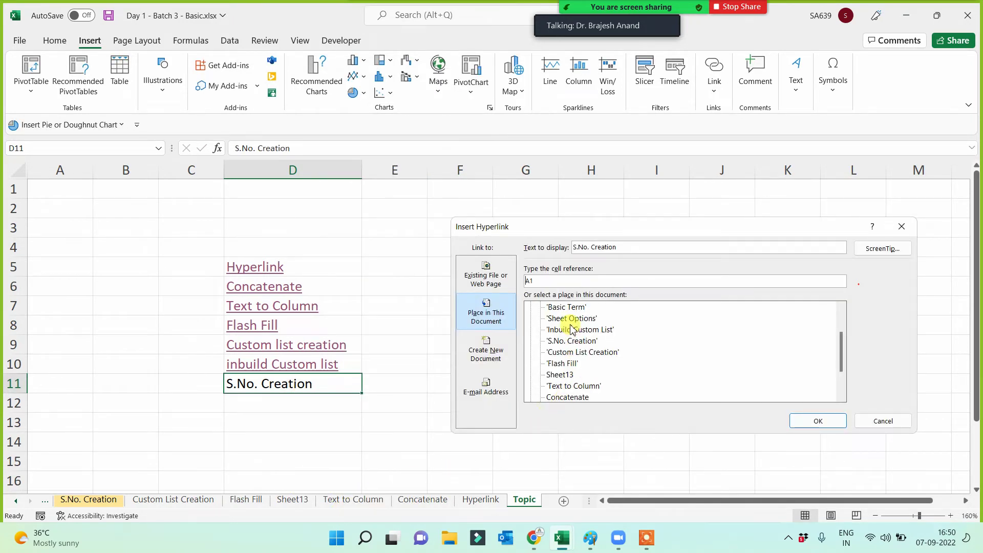
left_click(570, 341)
left_click(817, 421)
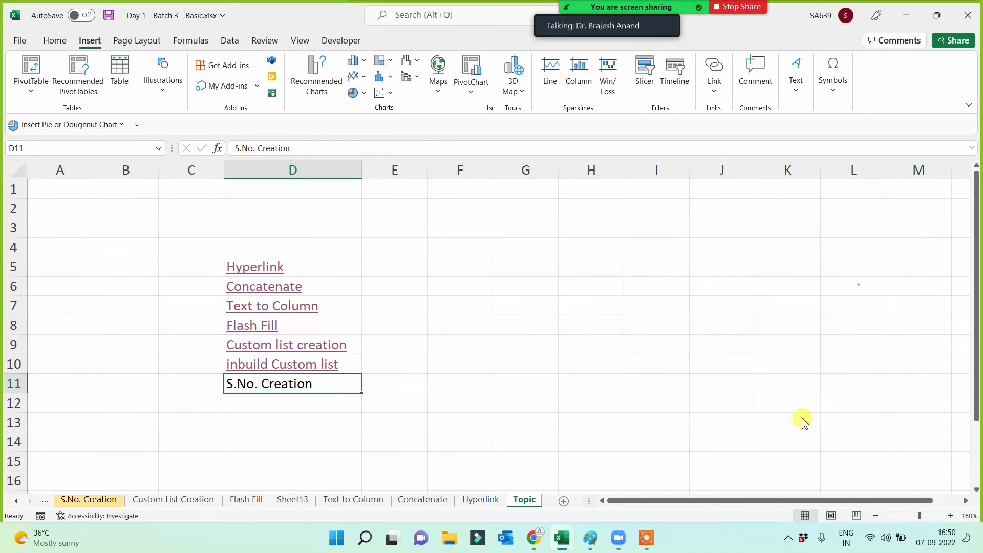
left_click(525, 403)
left_click(270, 383)
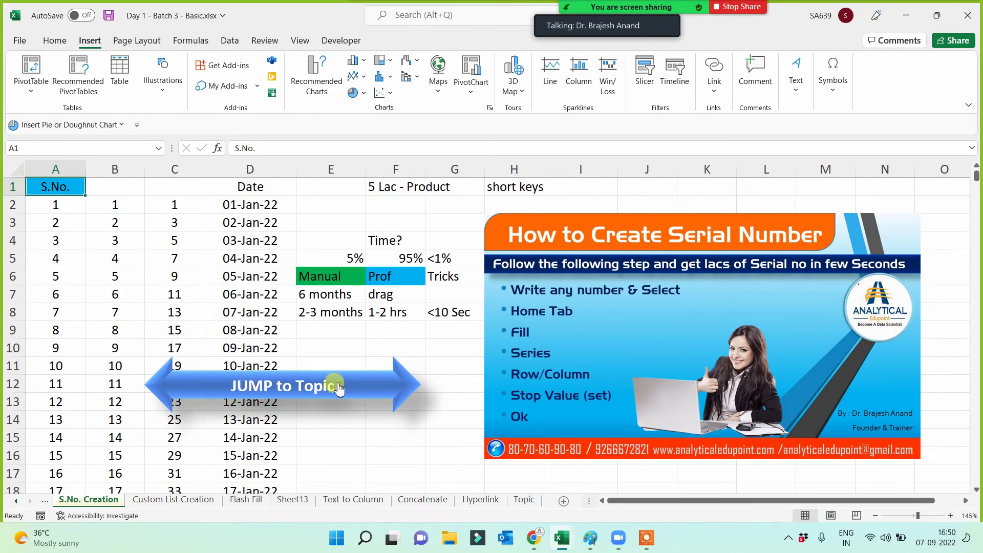
- Delete the old JUMP to Topic arrow shape from the S.No. Creation sheet
left_click(386, 389)
right_click(387, 389)
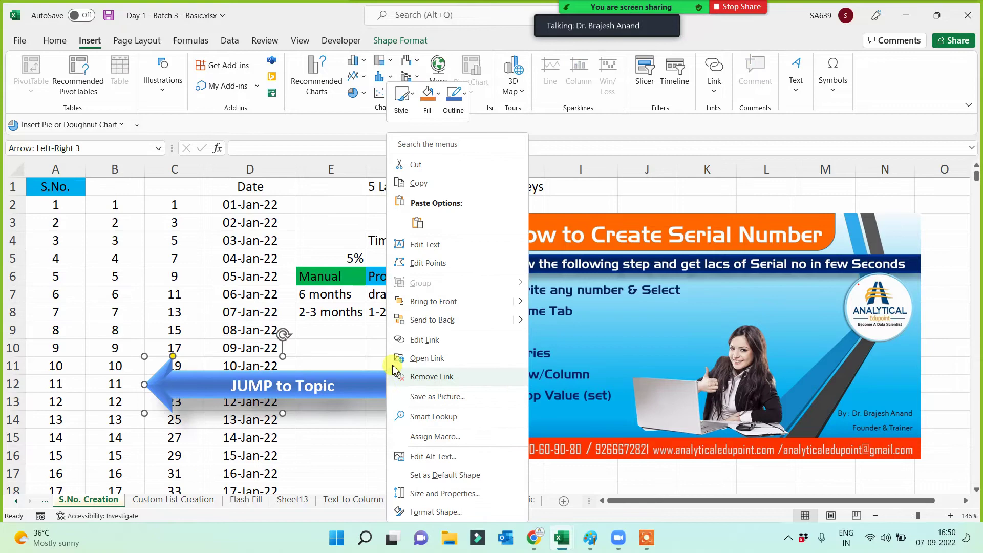
left_click(420, 174)
key("Delete")
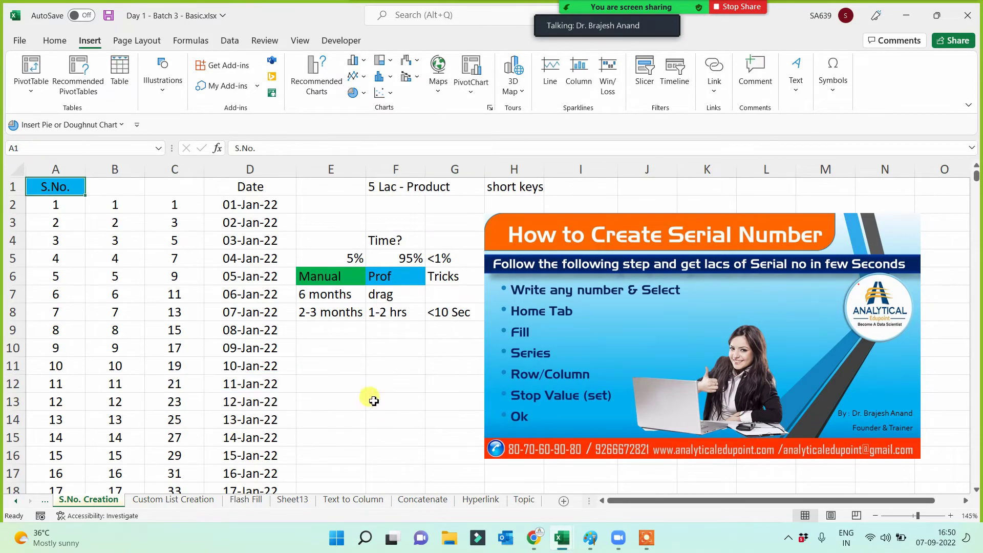
left_click(374, 400)
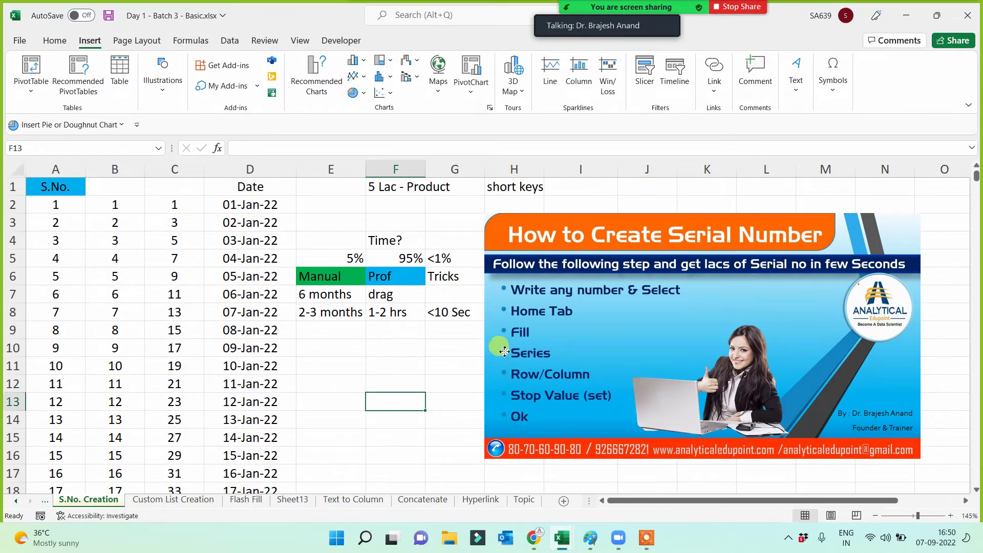
- Nudge the Serial Number picture slightly right and bring up the Shapes gallery
left_click_drag(506, 351, 519, 339)
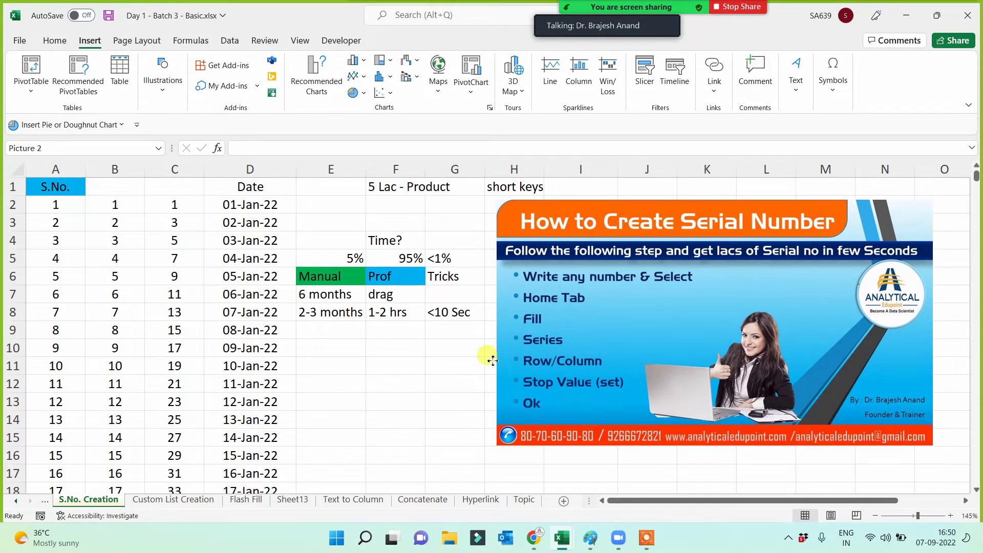
left_click(316, 383)
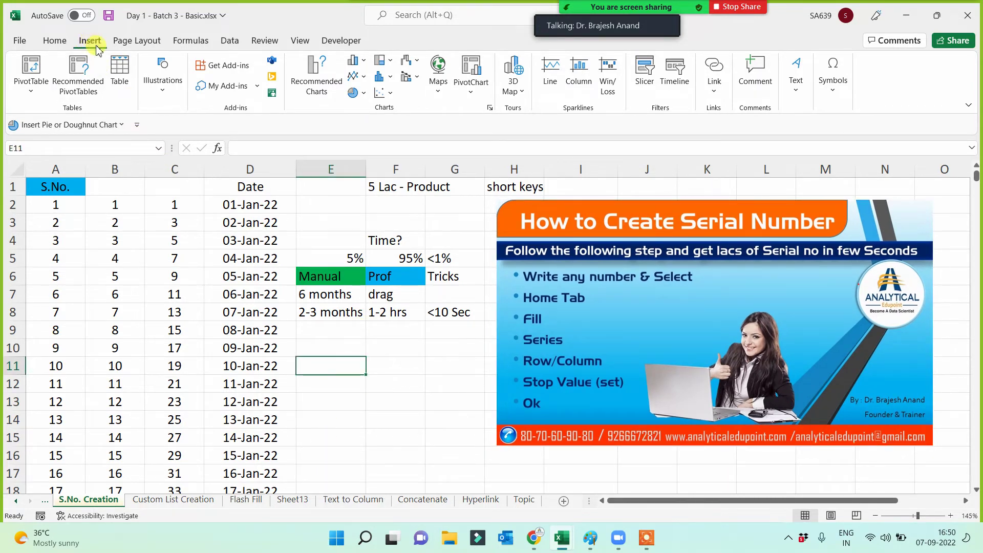
left_click(162, 82)
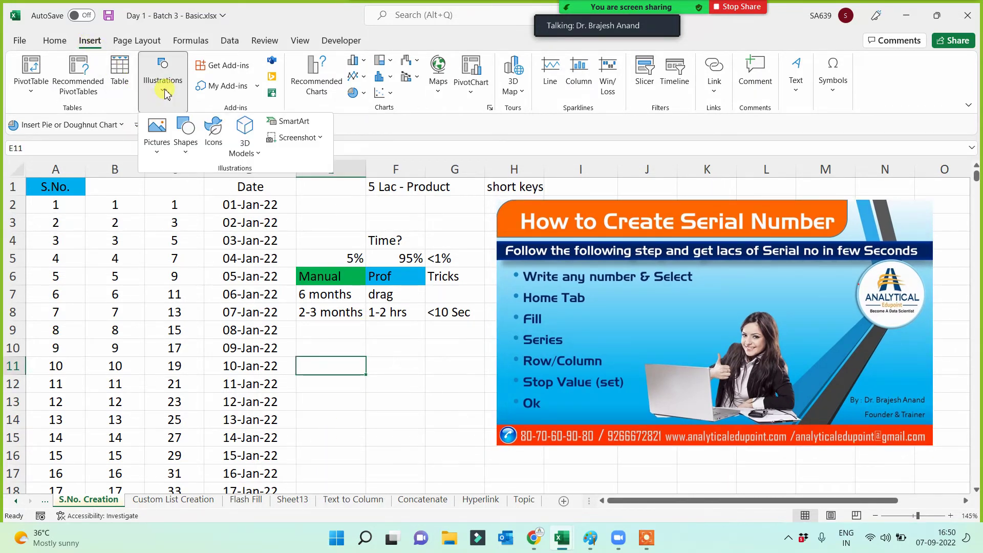
left_click(187, 139)
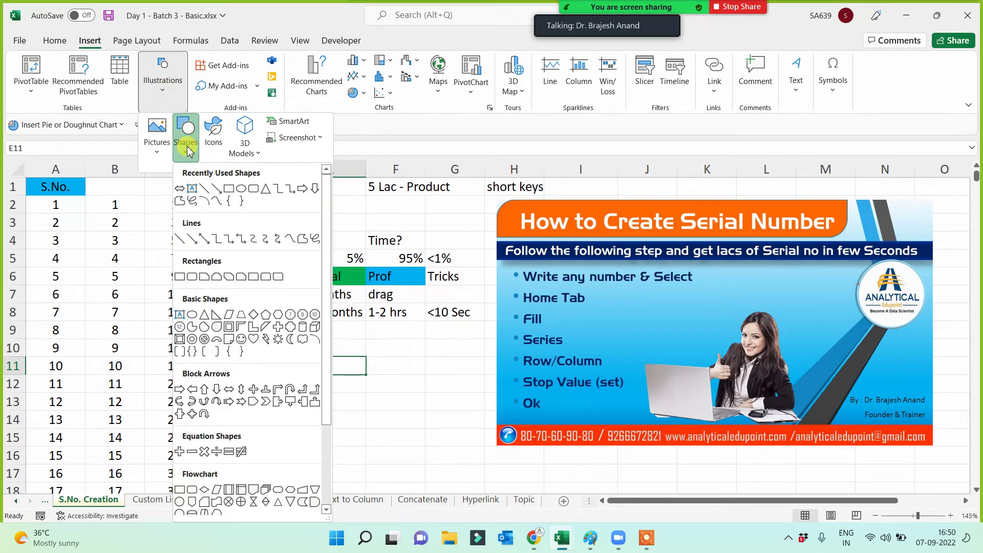
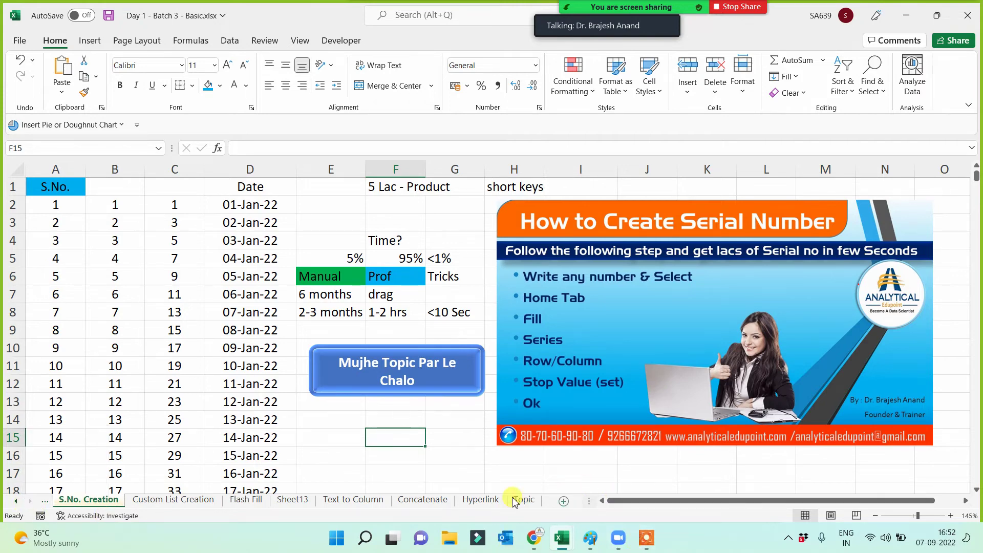
- Add a new blank sheet and rename it 'Random Data Creation'
left_click(572, 501)
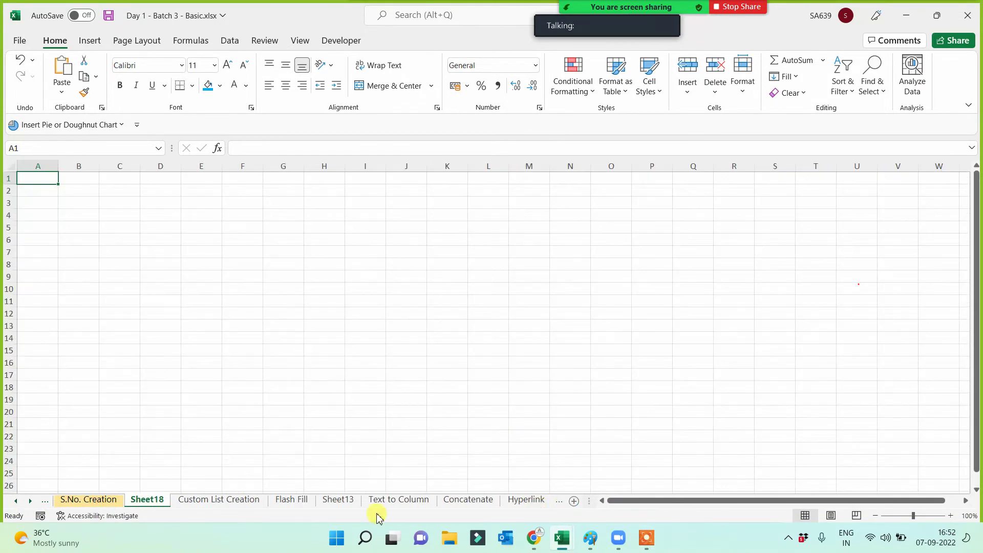
double_click(143, 499)
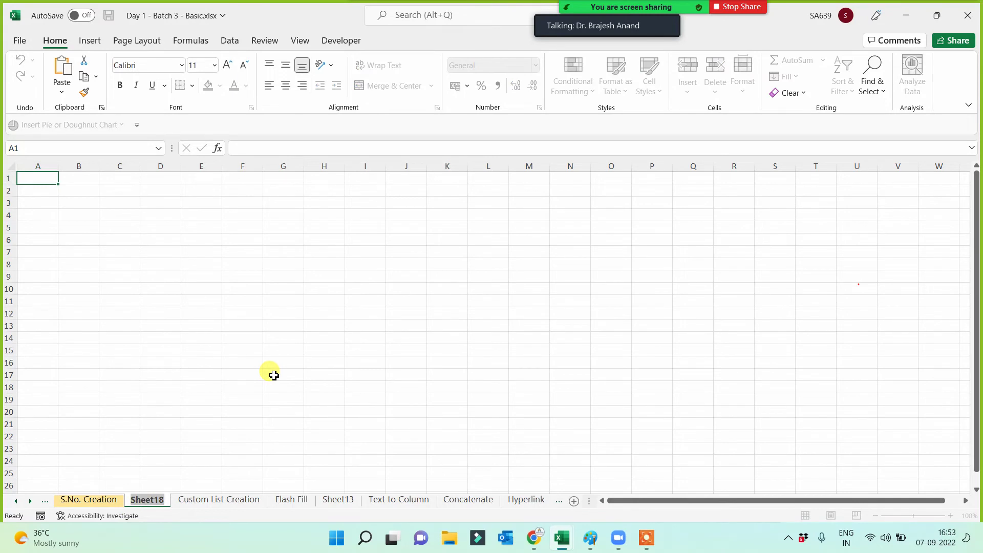
type("R")
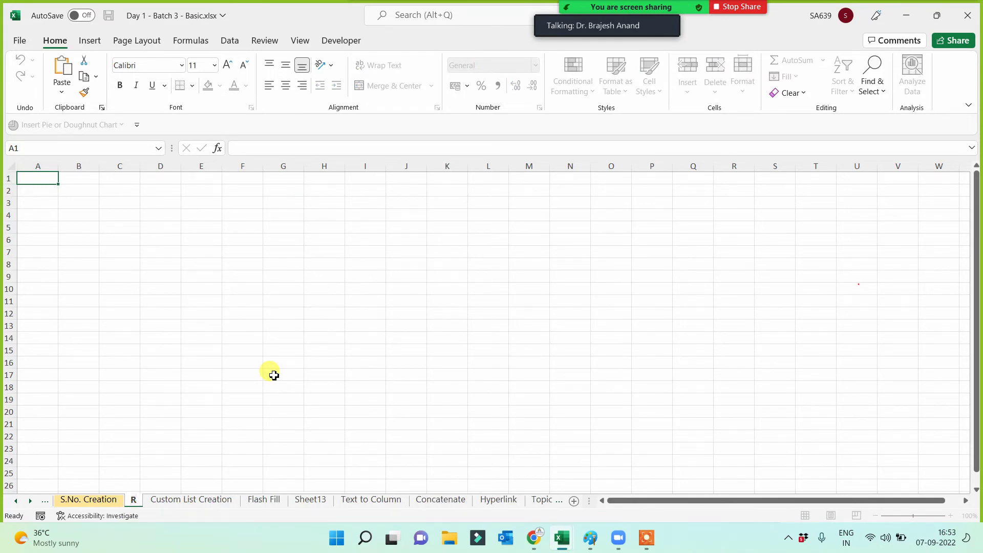
type("andom Da")
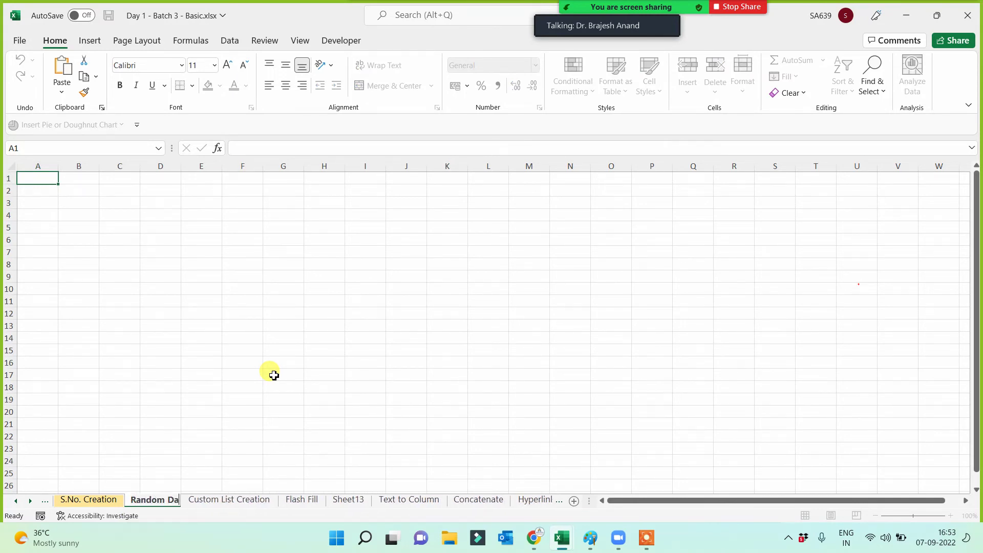
type("ta Creation")
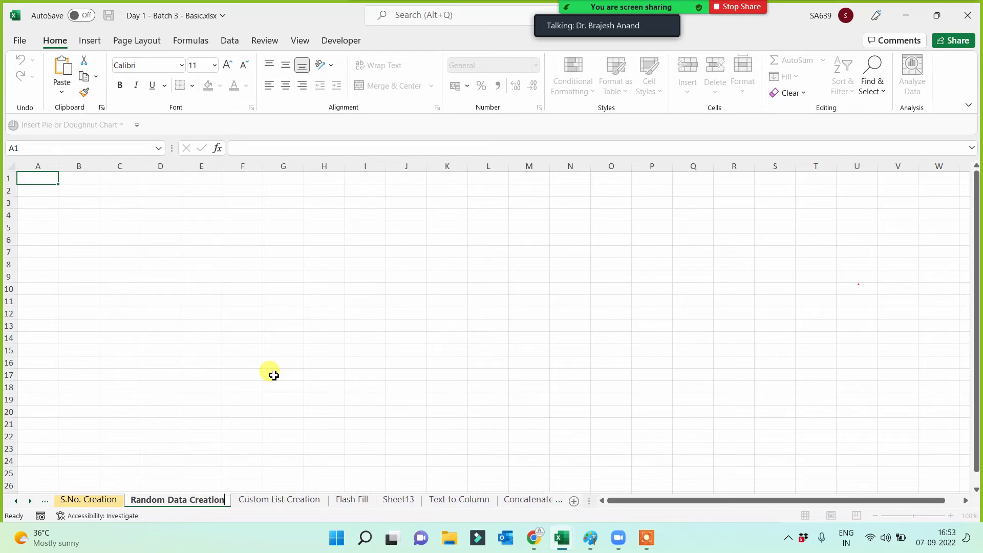
left_click(253, 366)
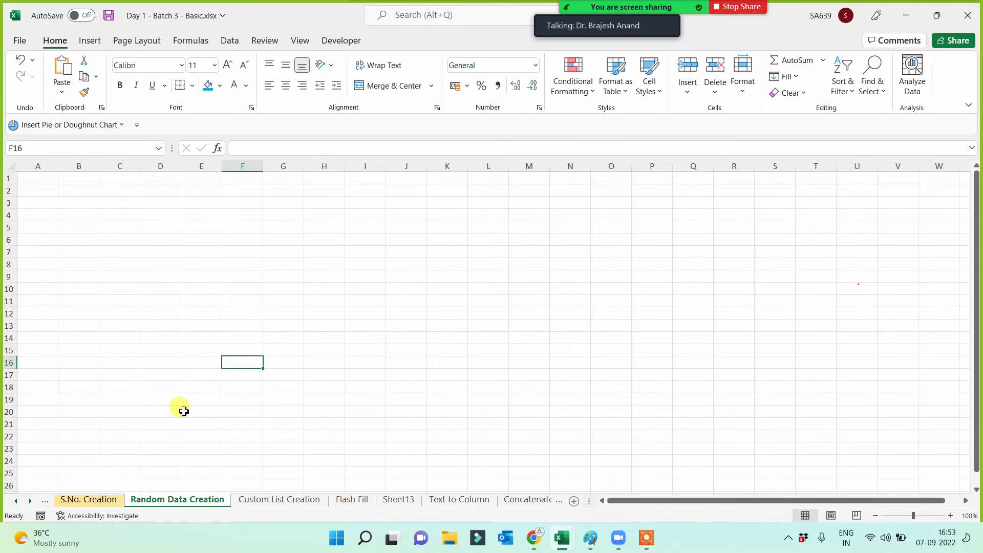
- Give the blocks B3:I21 and K3:R21 thick outside borders
left_click(187, 326)
left_click(84, 203)
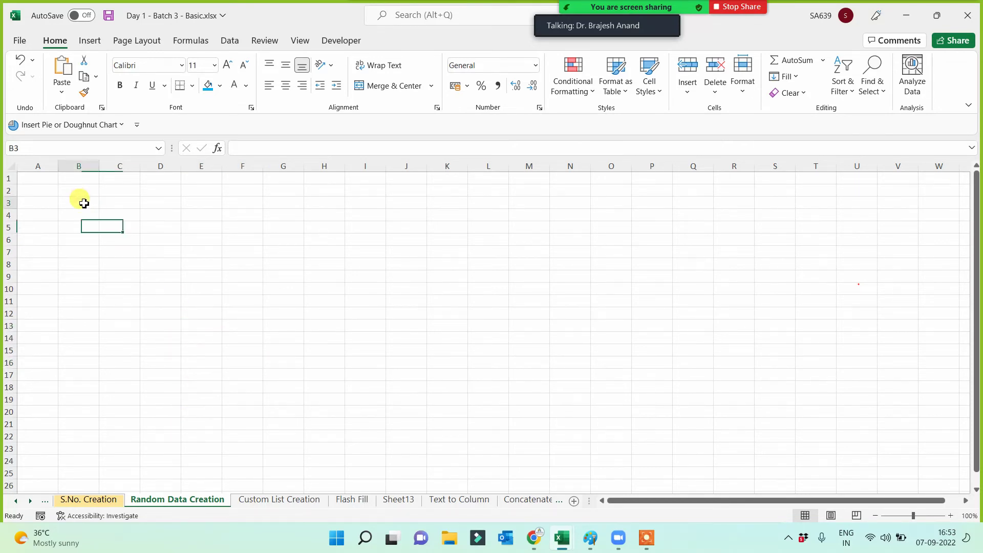
left_click_drag(84, 204, 369, 428)
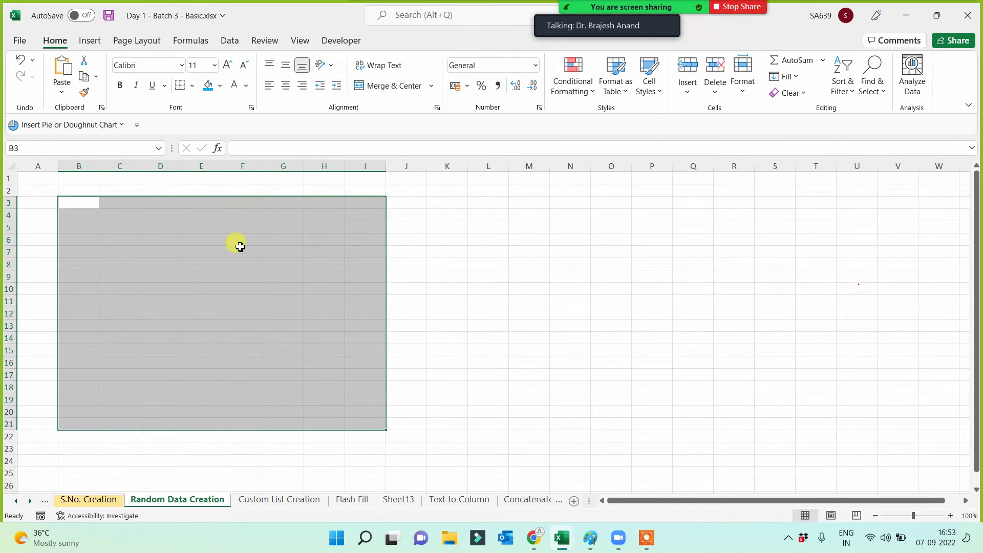
left_click(192, 86)
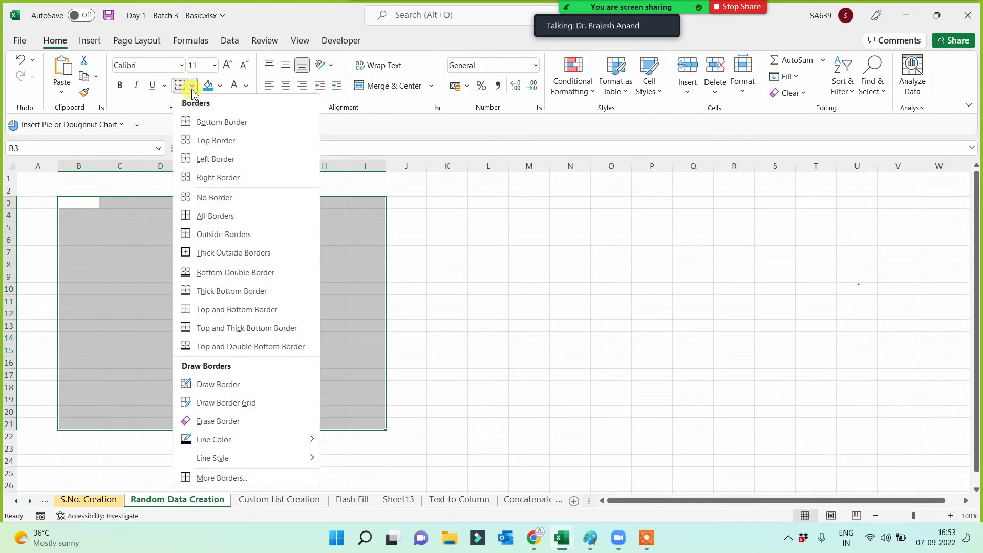
left_click(186, 253)
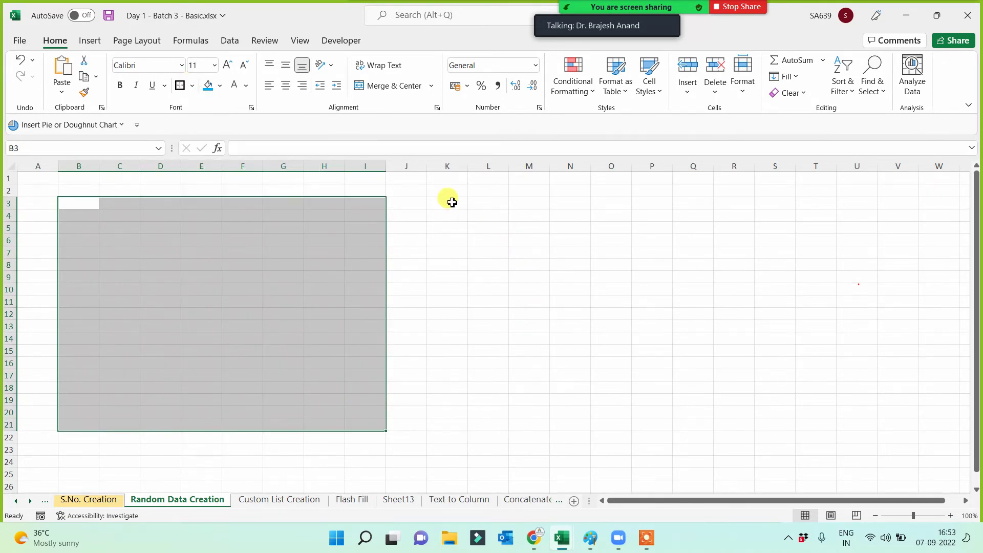
left_click(448, 202)
left_click_drag(448, 202, 728, 425)
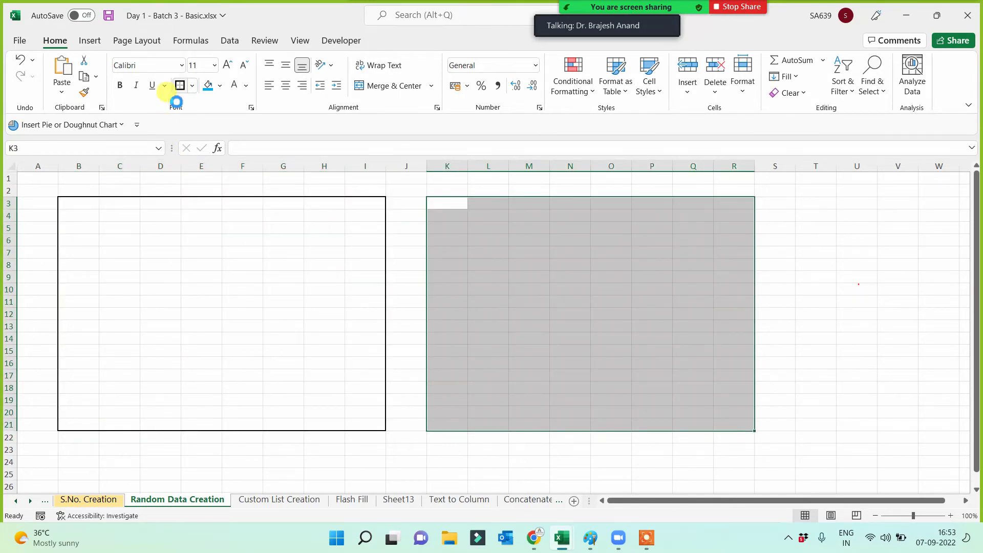
left_click(198, 375)
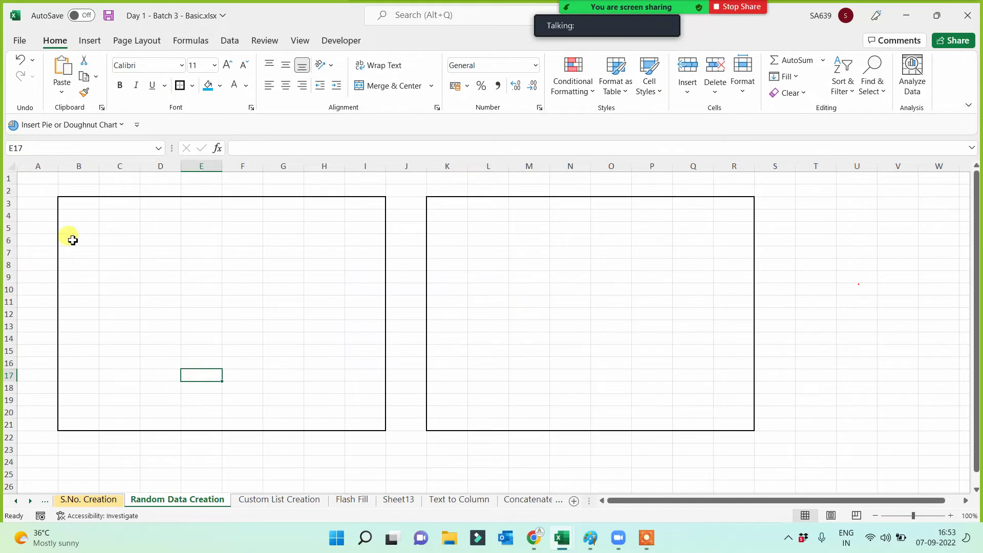
- Enter =RAND() in B3 and fill it across B3:I21
left_click(77, 206)
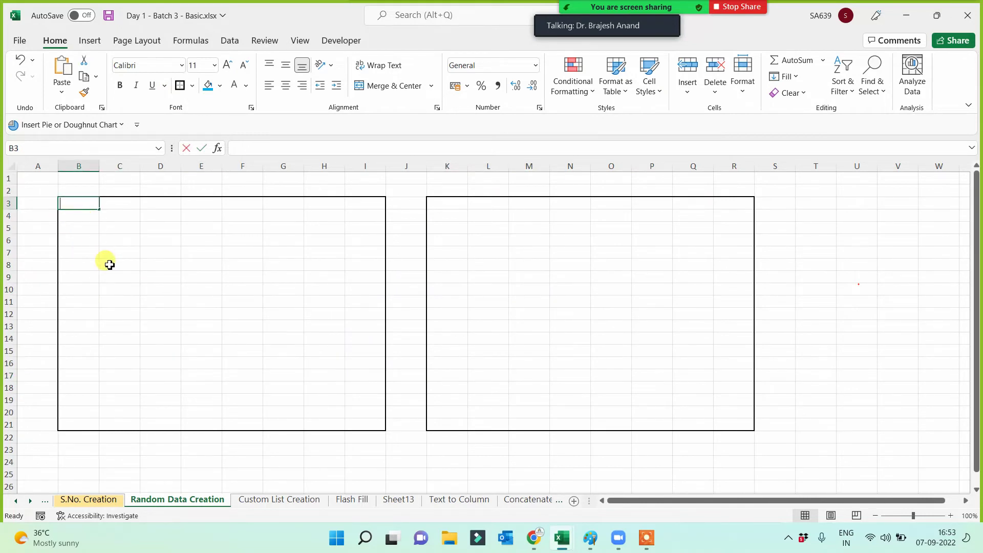
type("=rand")
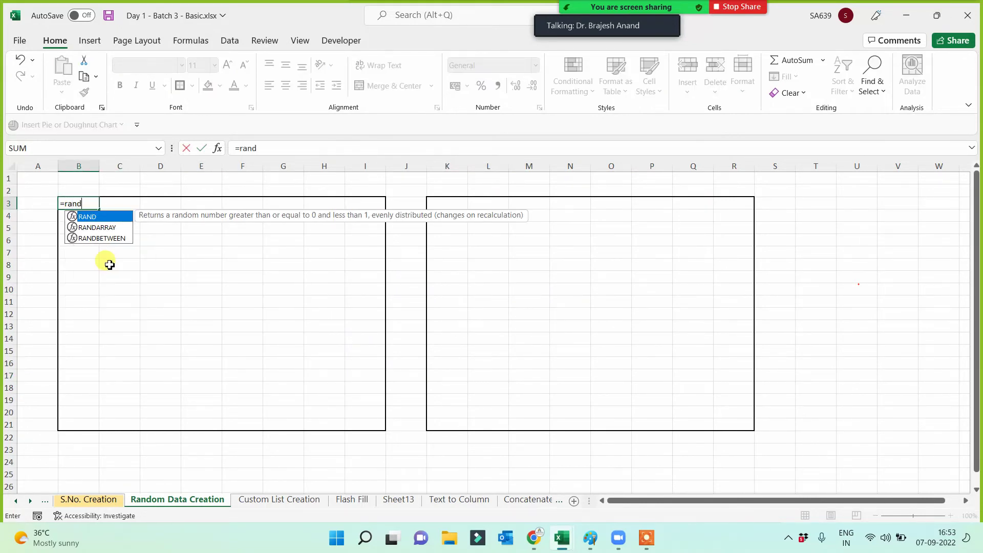
type("()")
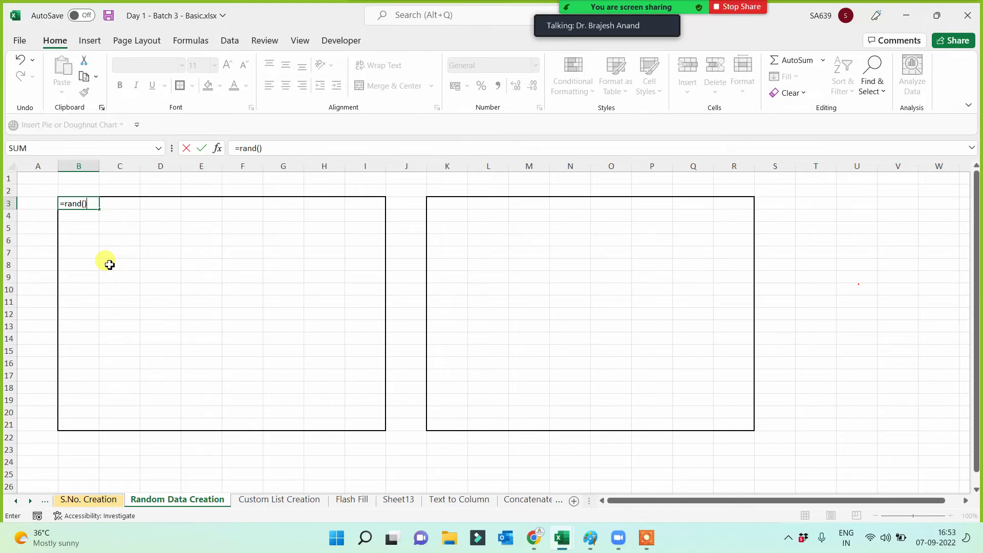
key("Return")
left_click(91, 204)
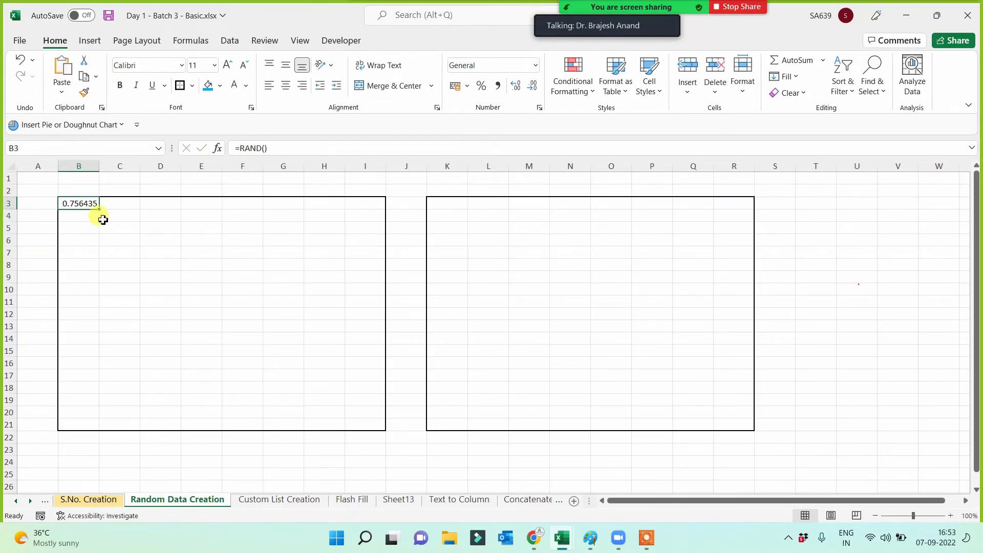
left_click_drag(100, 212, 375, 433)
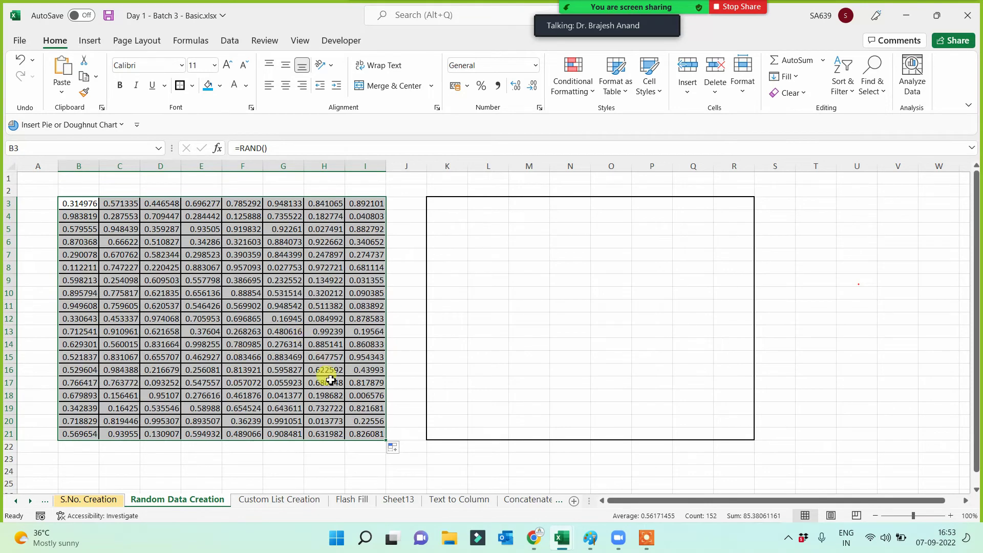
scroll(288, 396, "up", 3, "ctrl")
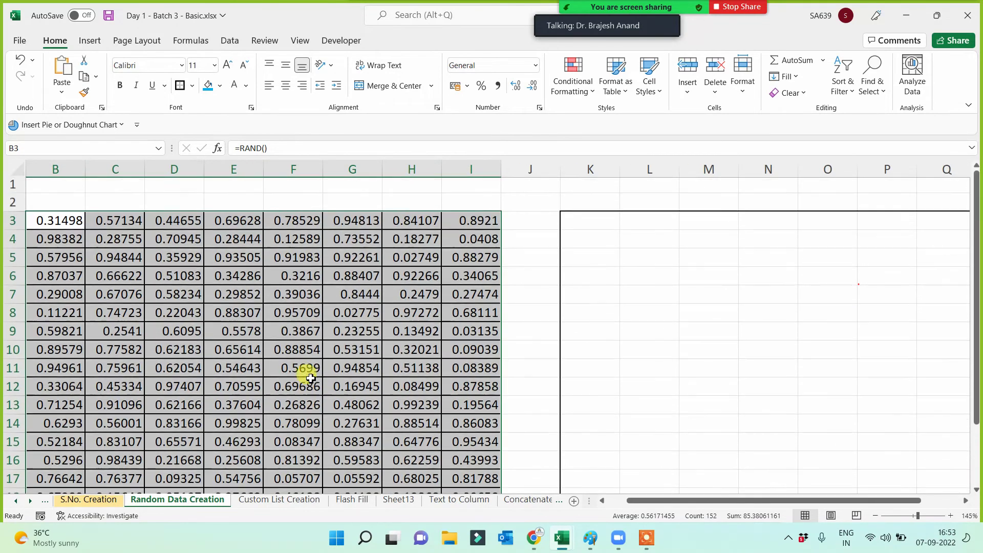
left_click(185, 185)
key("Left")
key("Left")
key("Left")
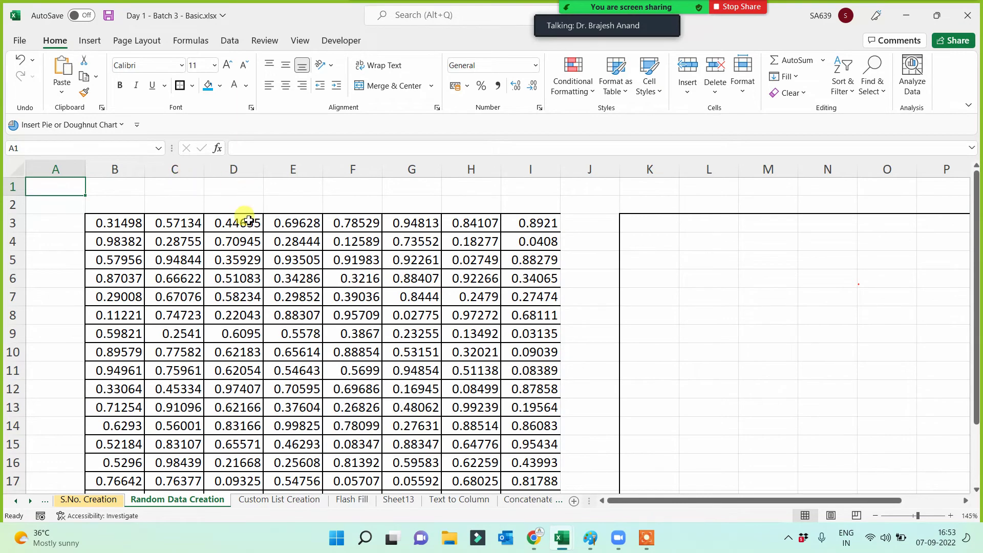
scroll(253, 222, "down", 1, "ctrl")
scroll(283, 332, "down", 2, "ctrl")
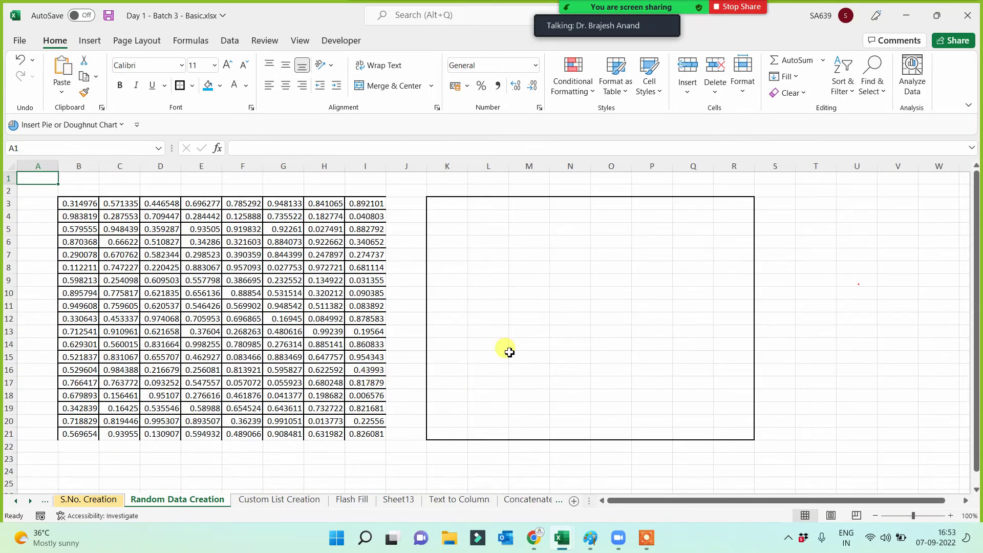
left_click(484, 315)
left_click(457, 201)
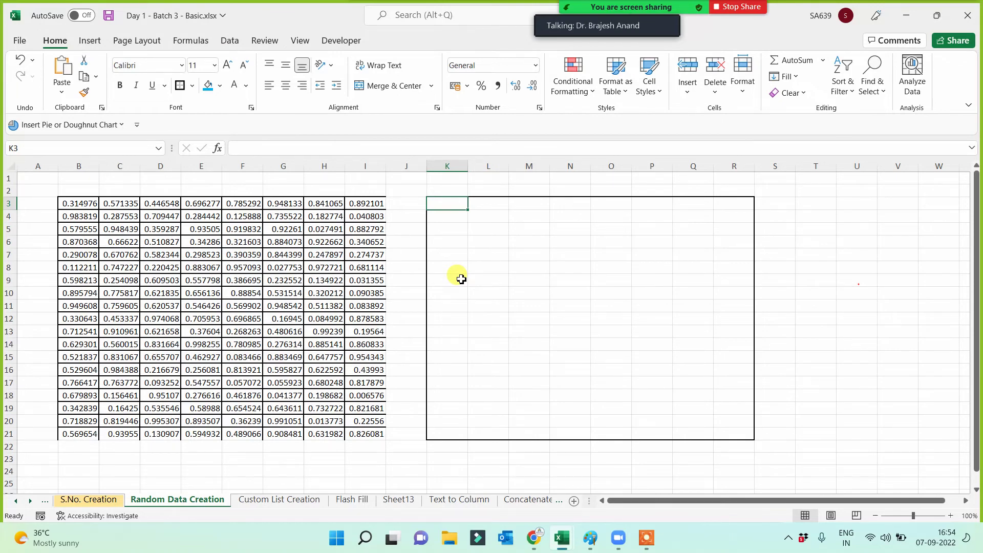
- Enter =RANDBETWEEN(1000,5000) in K3 and fill it across K3:R21
type("=rand")
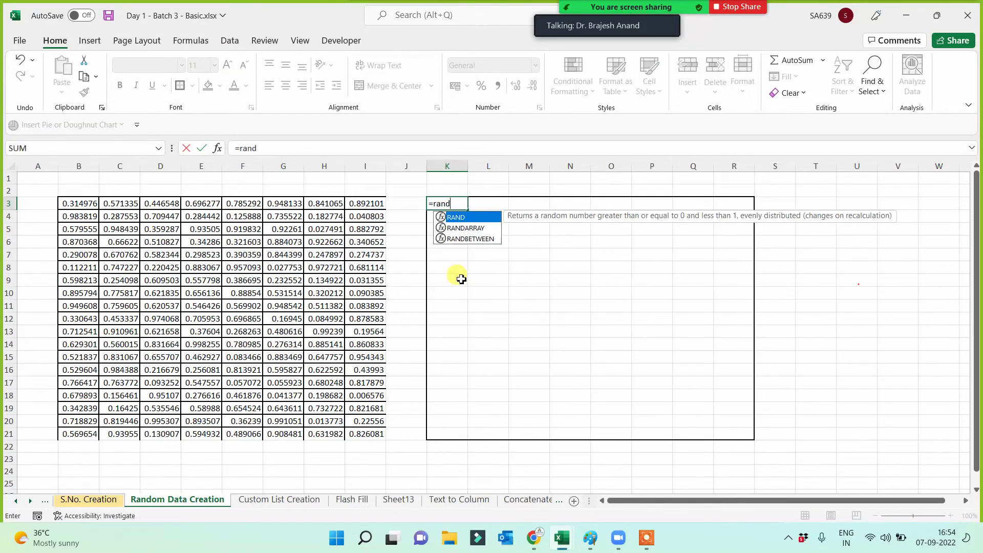
key("Down")
key("Down")
key("Tab")
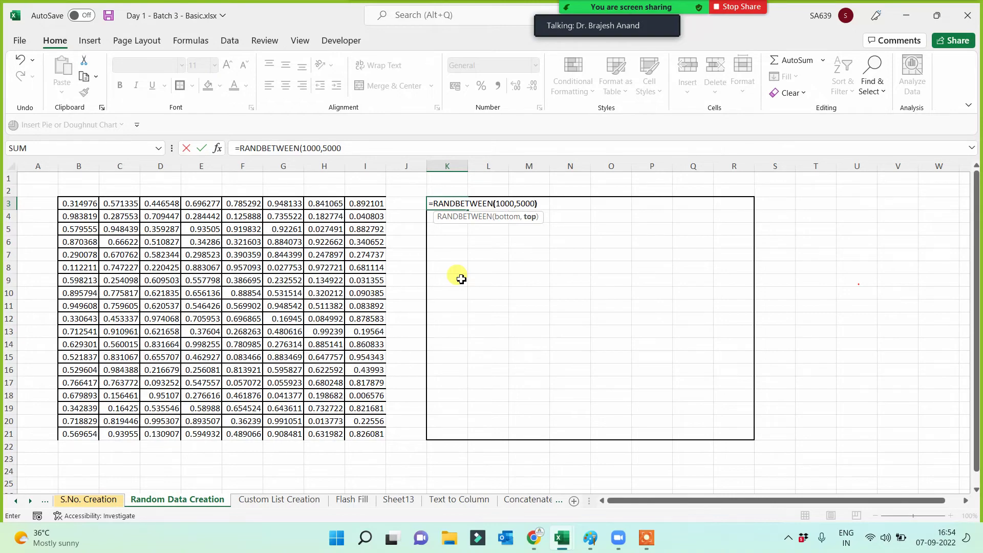
key("Return")
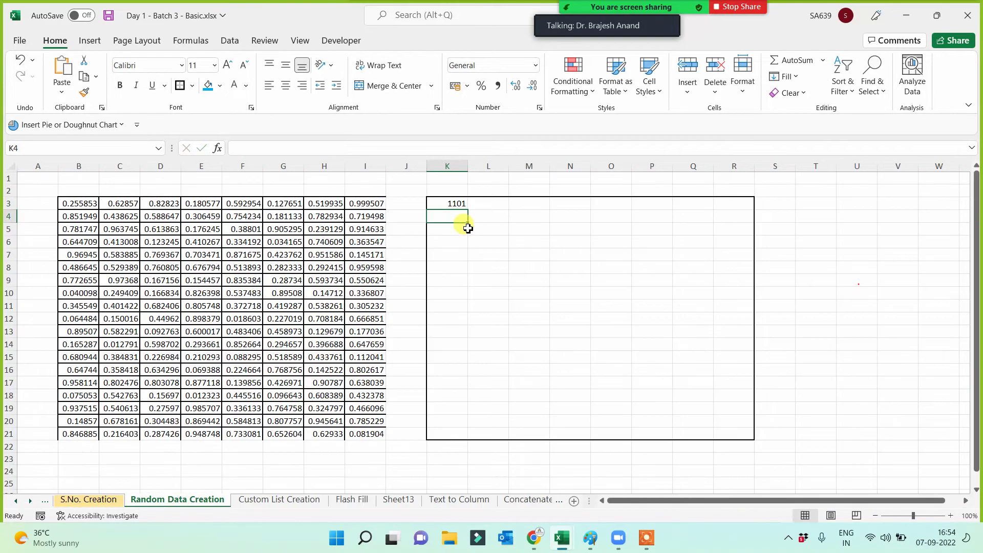
left_click(448, 203)
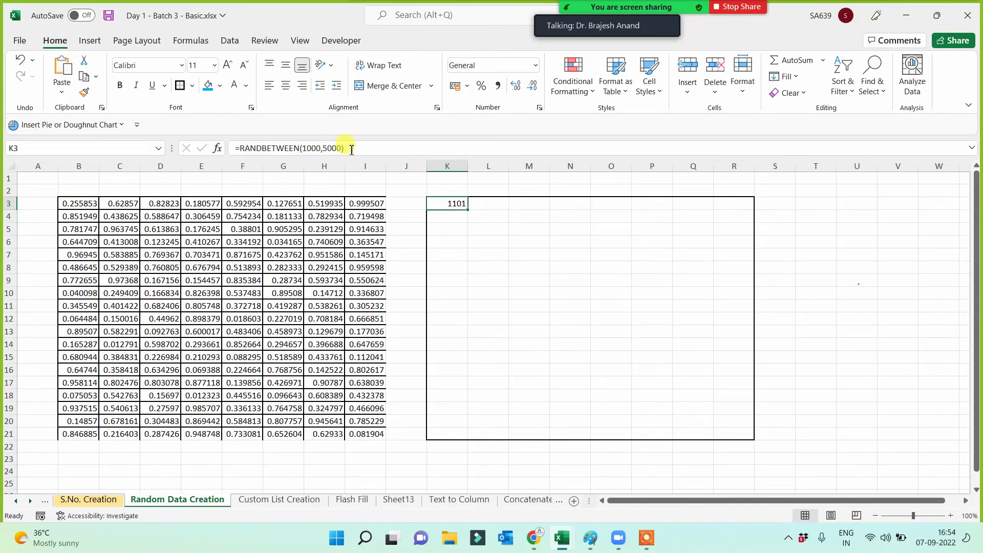
mouse_move(469, 211)
left_mouse_down()
mouse_move(756, 210)
mouse_move(735, 445)
mouse_move(743, 439)
mouse_move(639, 373)
left_mouse_up()
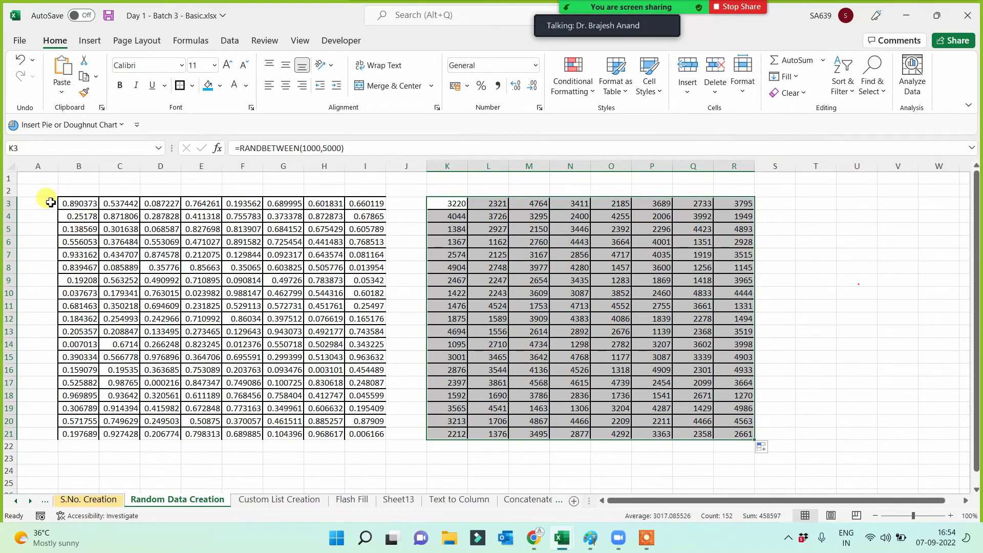
- Repeat the blue fill from K3 onto cell I3
left_click(71, 203)
left_click_drag(105, 241, 378, 434)
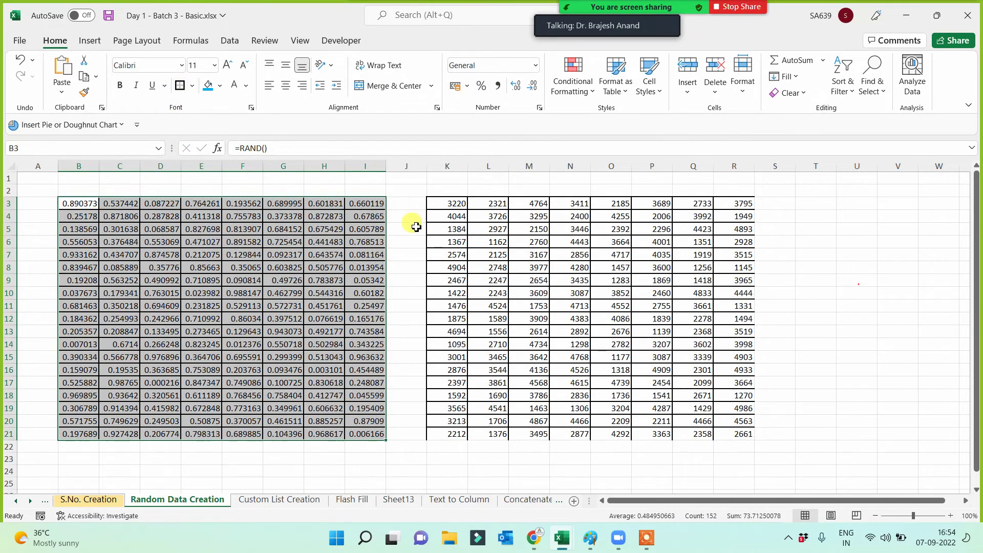
left_click(409, 197)
left_click(450, 204)
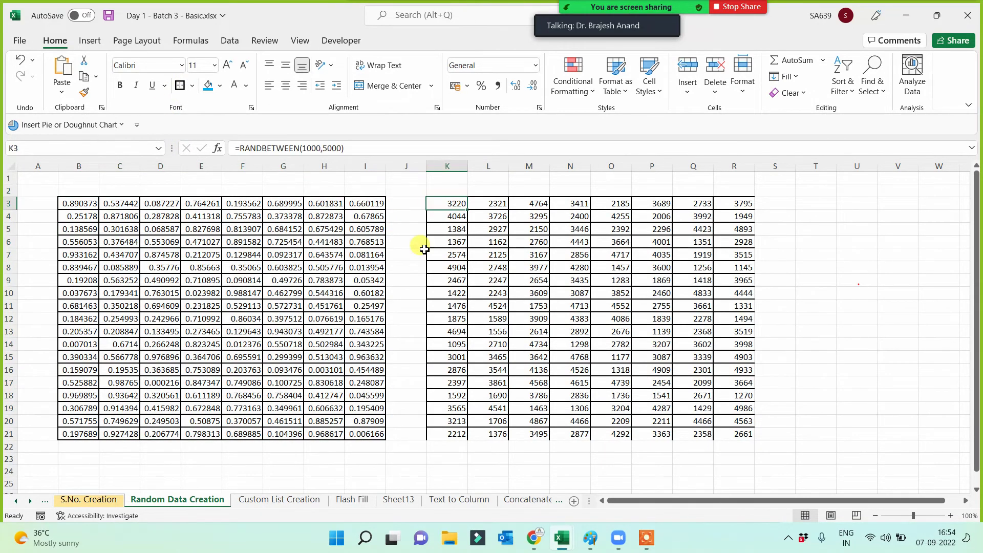
scroll(577, 353, "up", 6, "ctrl")
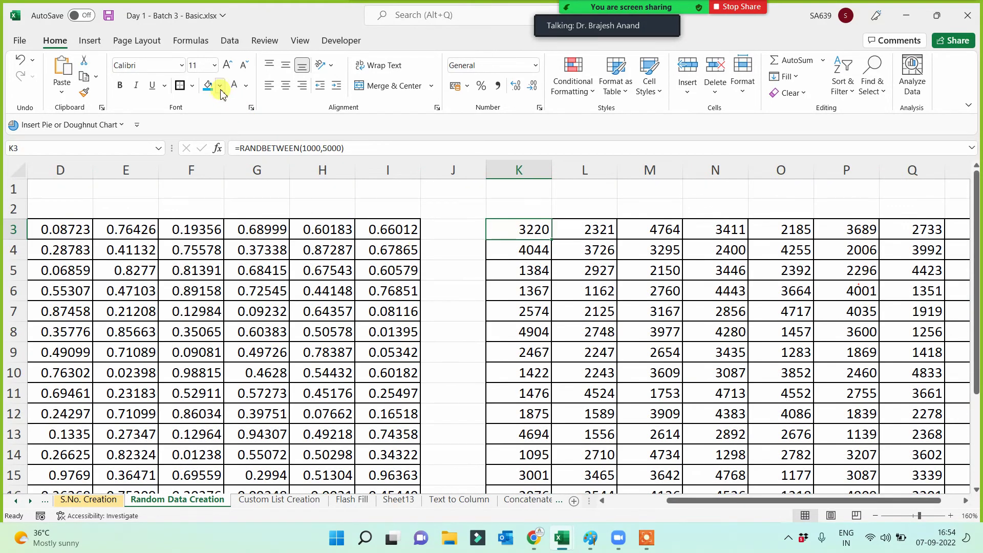
left_click(378, 228)
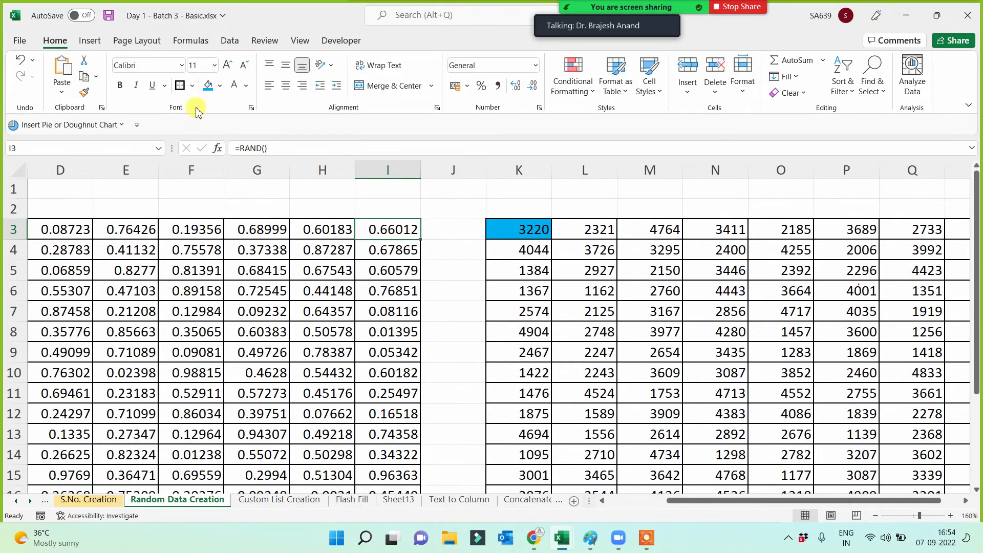
key("F4")
left_click(466, 288)
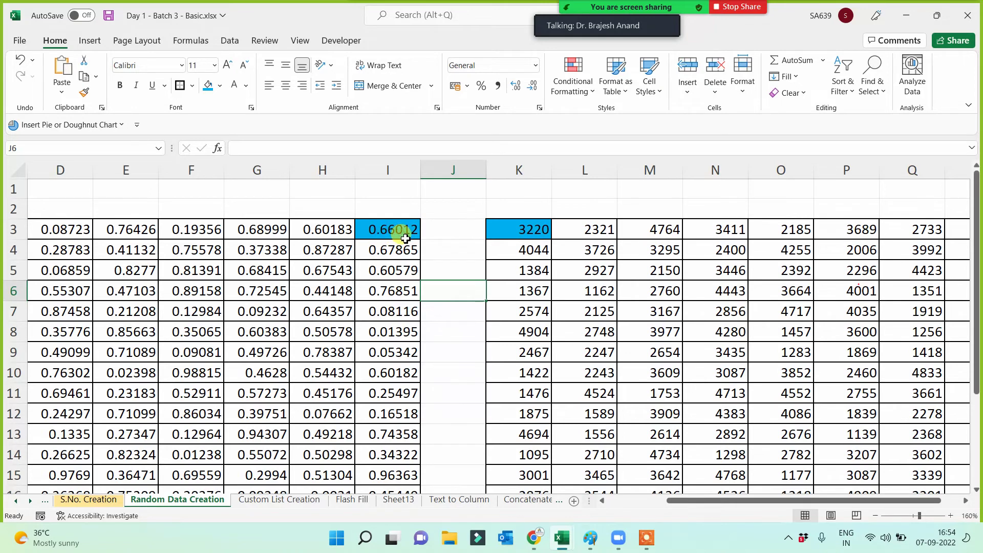
- Type two sample names into J1 and J2
left_click(449, 212)
left_click(454, 189)
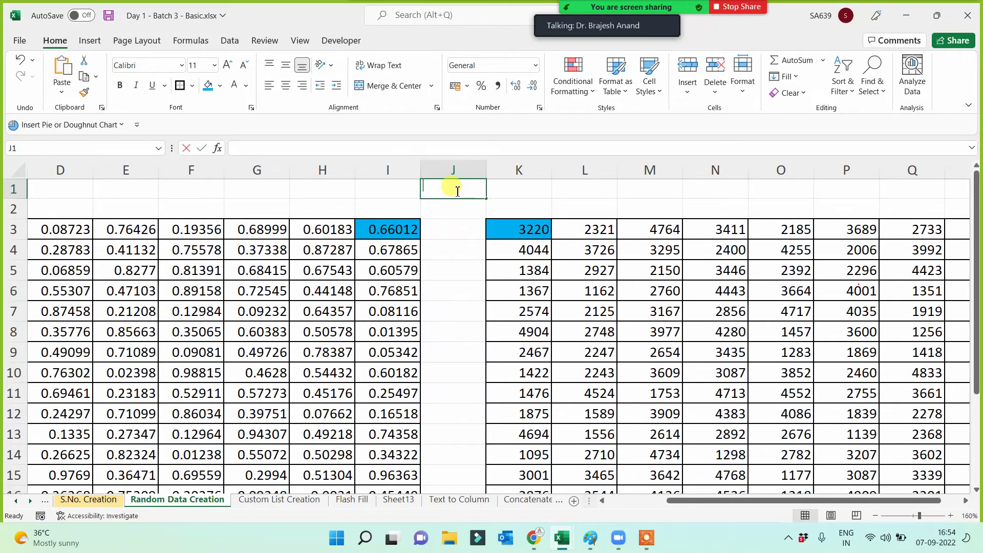
type("manish")
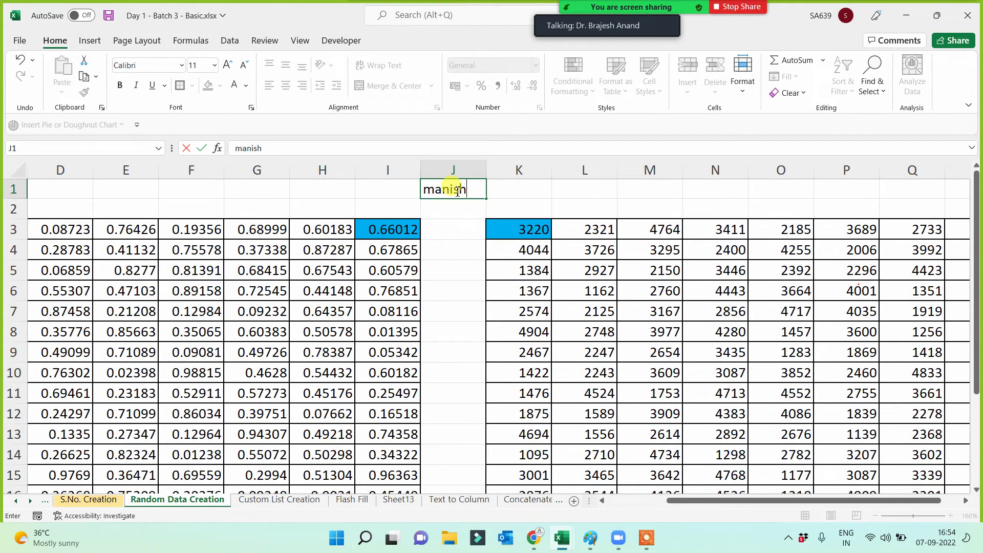
key("Return")
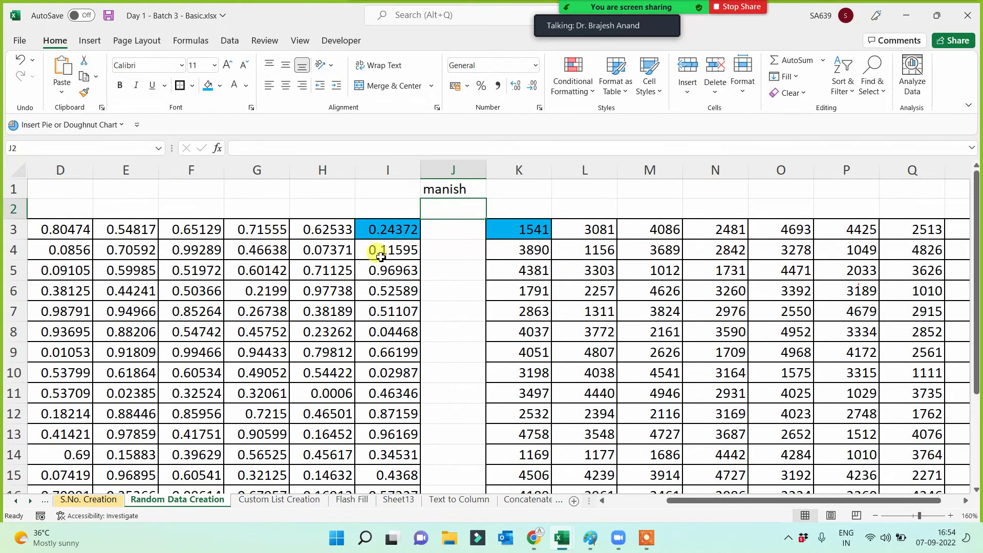
type("shubham")
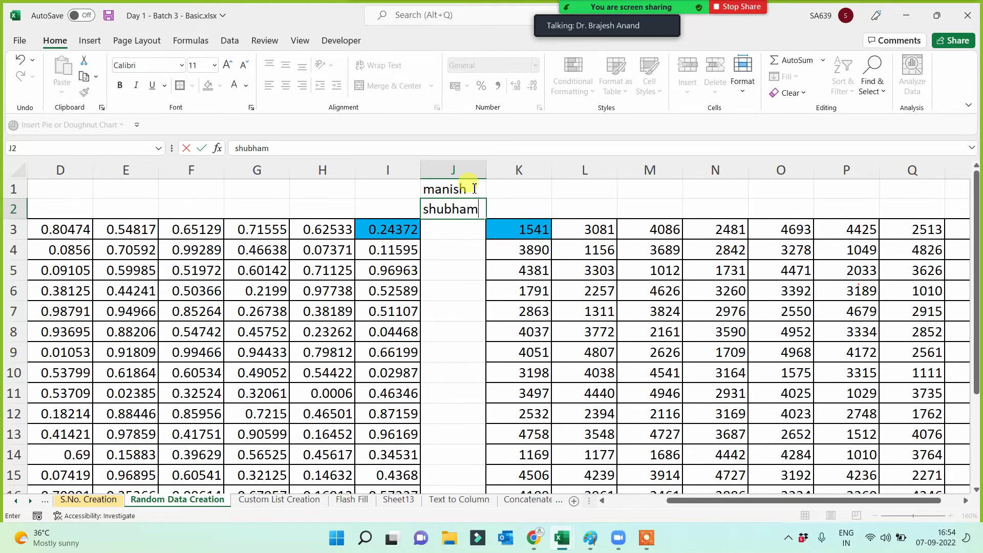
key("Return")
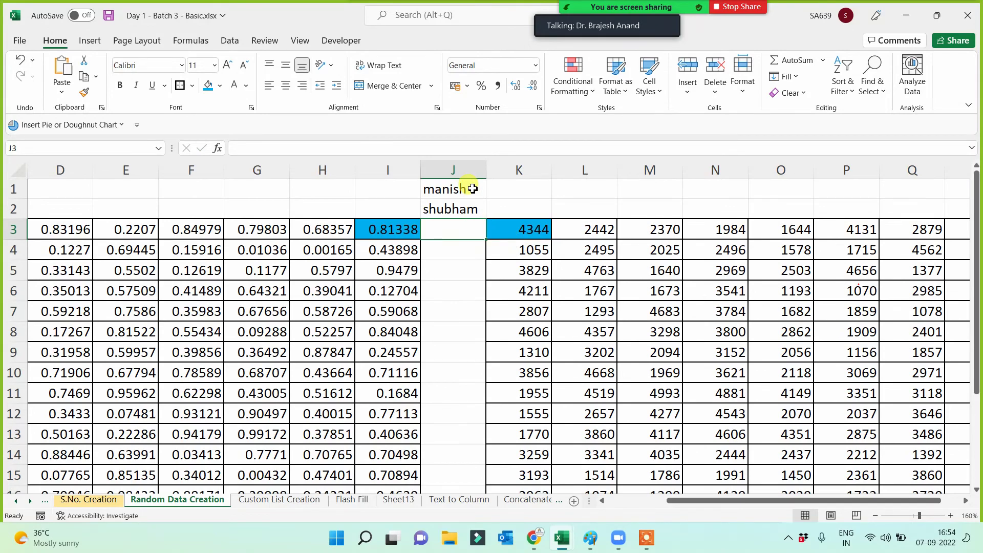
- Clear J1 and J2, then select H1 for the heading
left_click(450, 208)
key("Delete")
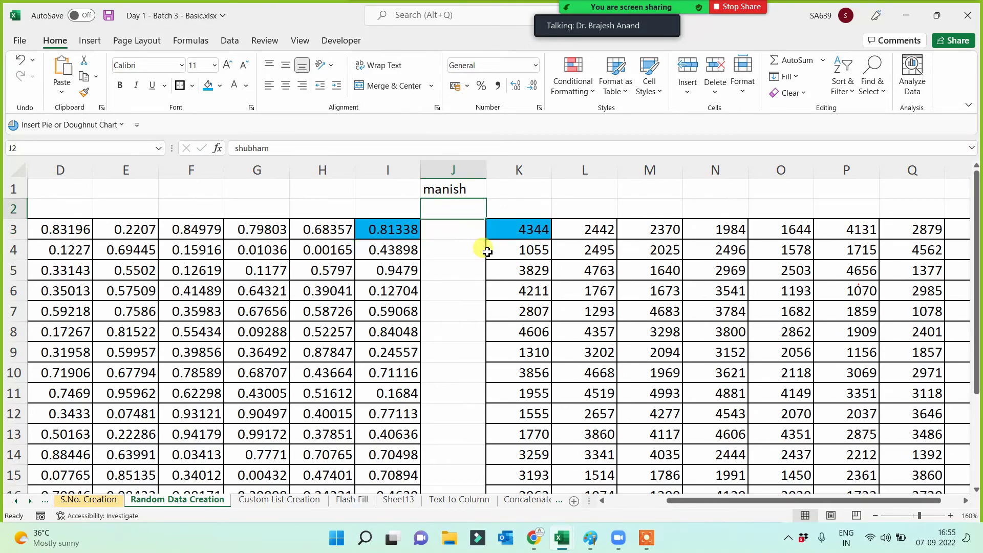
left_click(451, 189)
key("Delete")
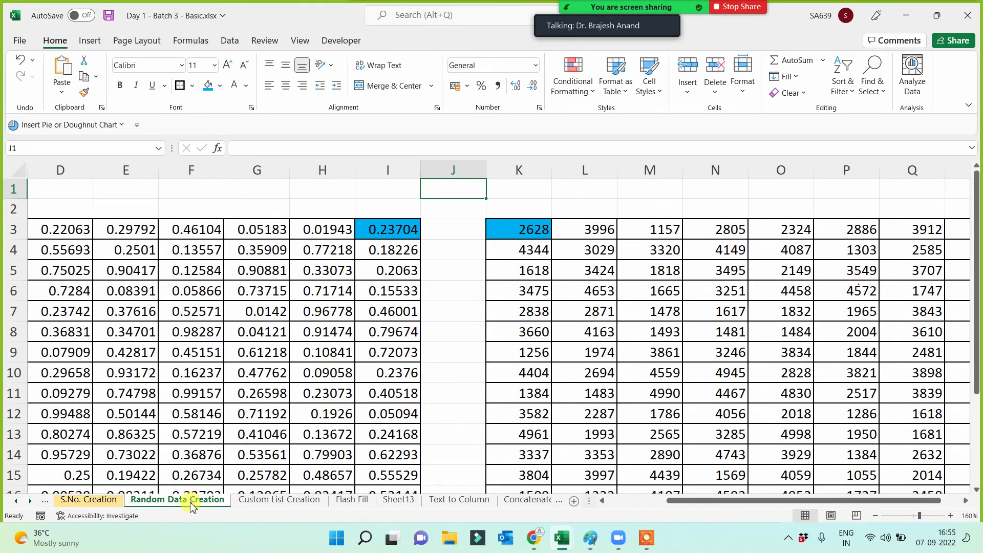
left_click(322, 186)
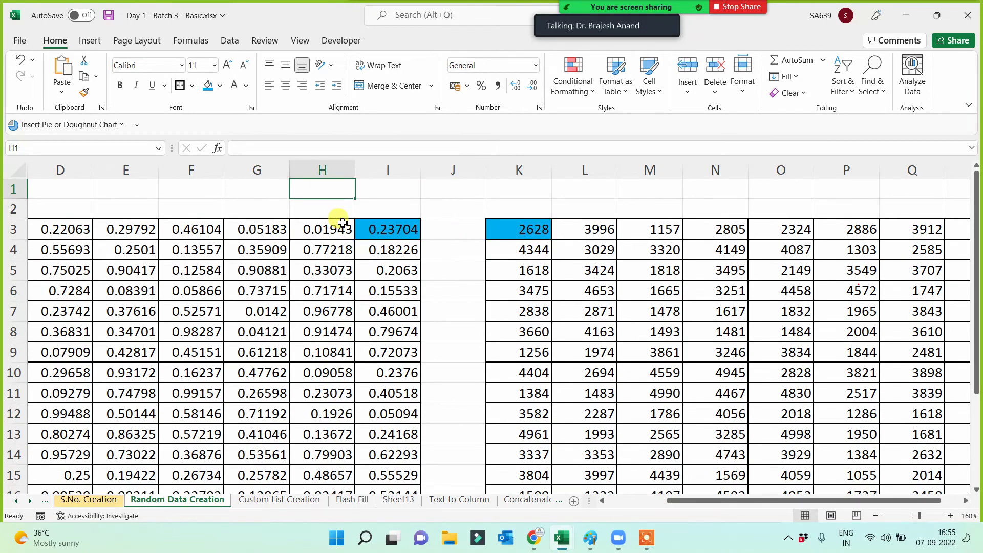
- Label H1 'Rand' and K1 'randbetween'
type("RAnd")
left_click(518, 190)
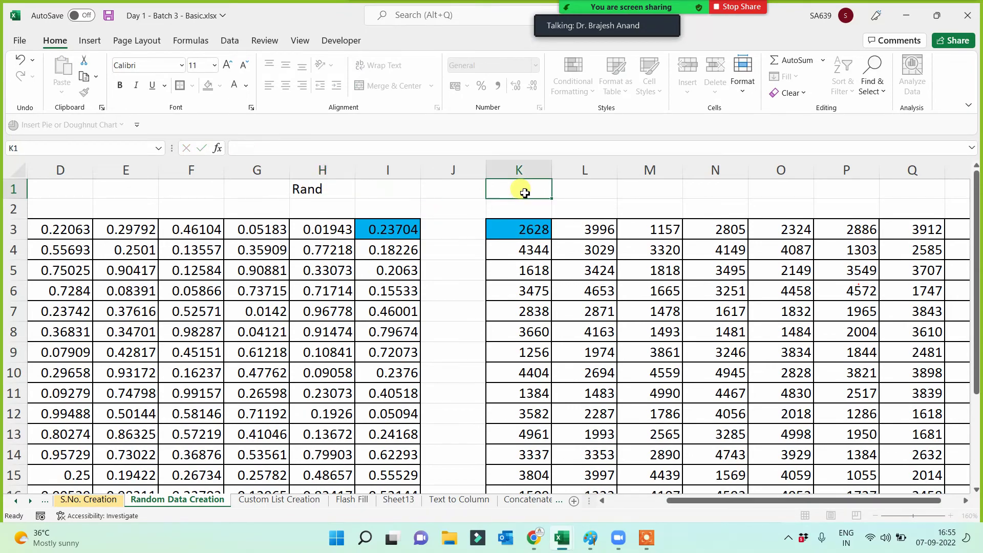
type("randbetween")
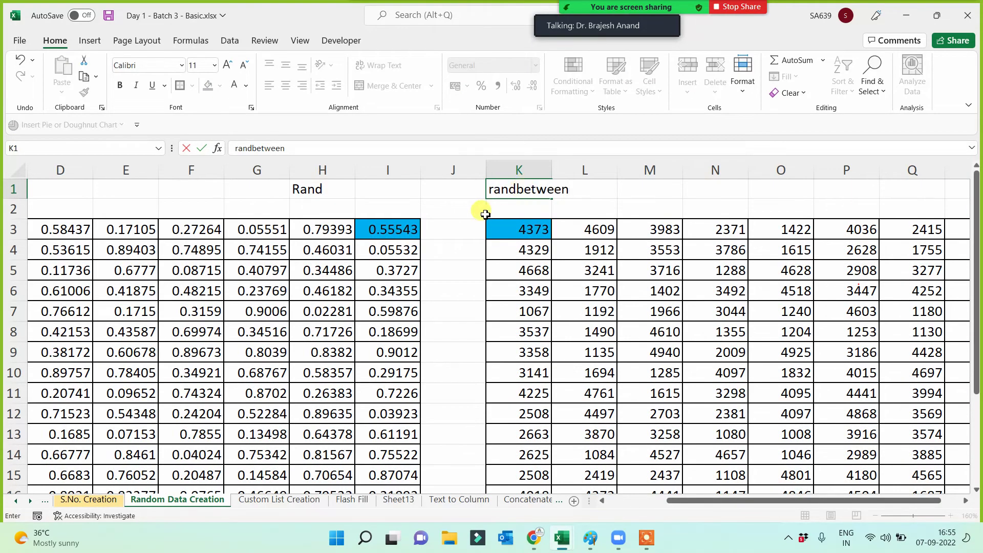
left_click(474, 235)
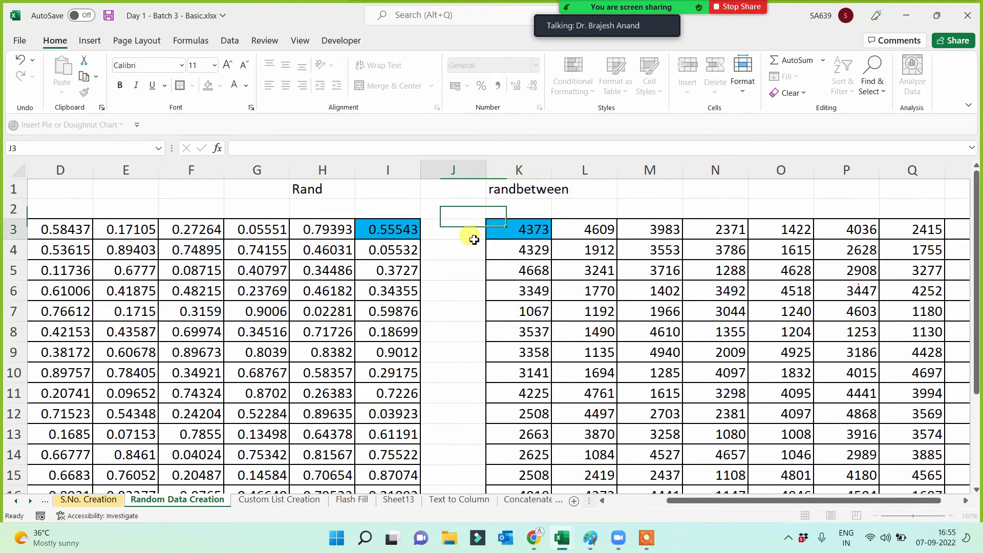
- Scroll the sheet and review the RANDBETWEEN formula in K3
left_click(426, 288)
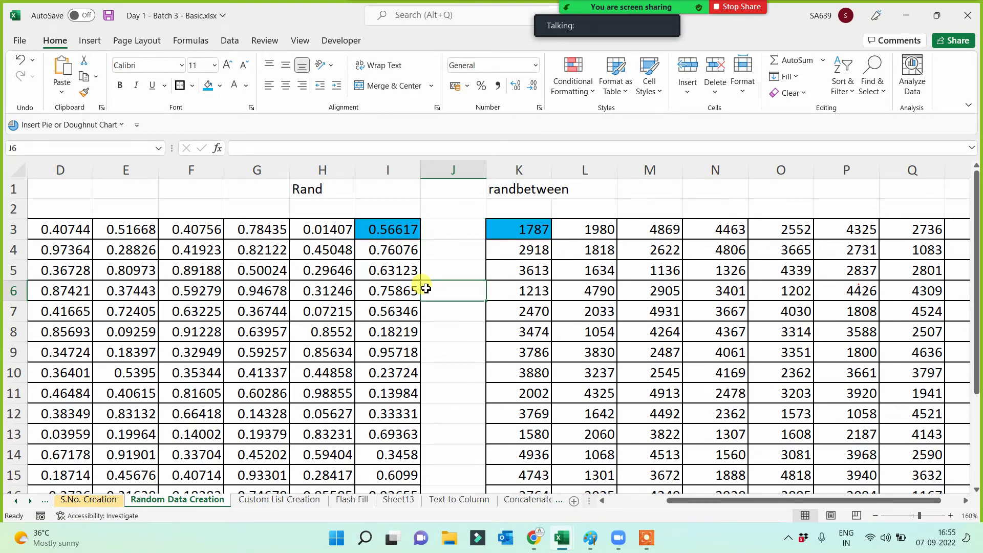
scroll(439, 299, "down", 1)
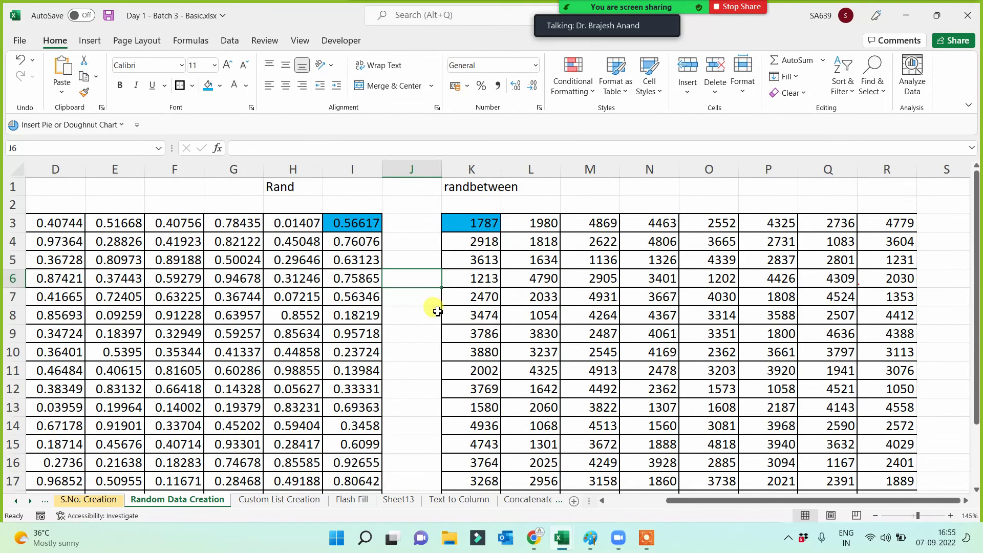
scroll(419, 307, "down", 1)
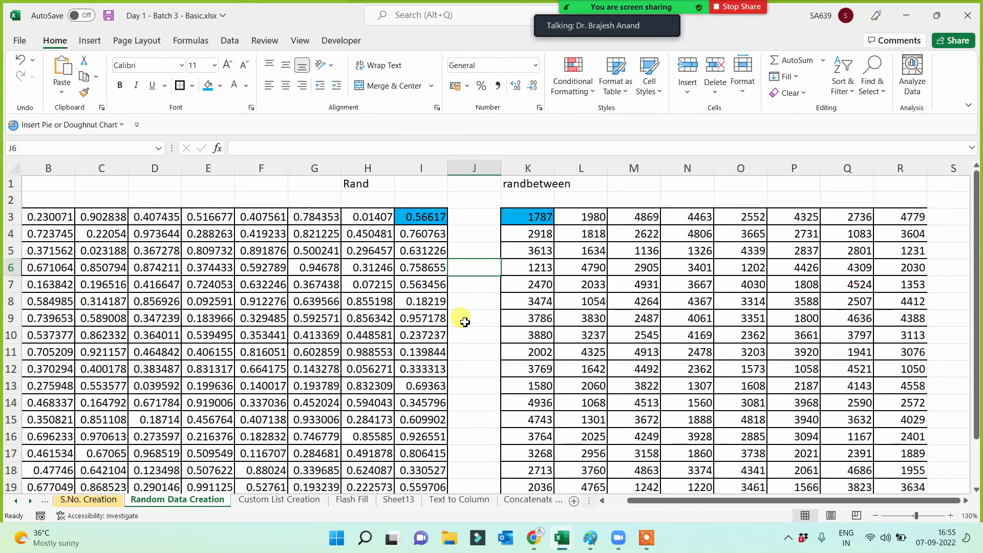
scroll(458, 323, "down", 1)
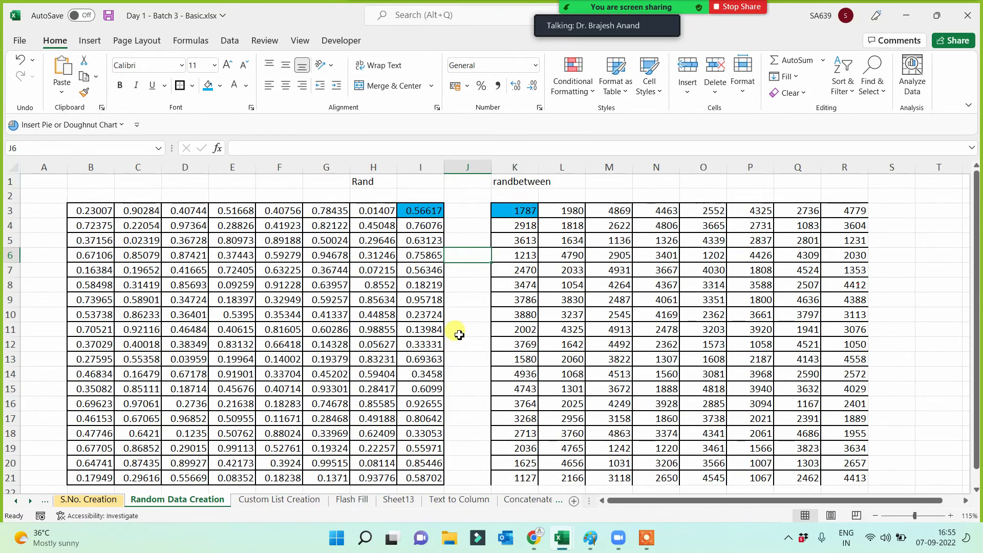
scroll(459, 334, "down", 1)
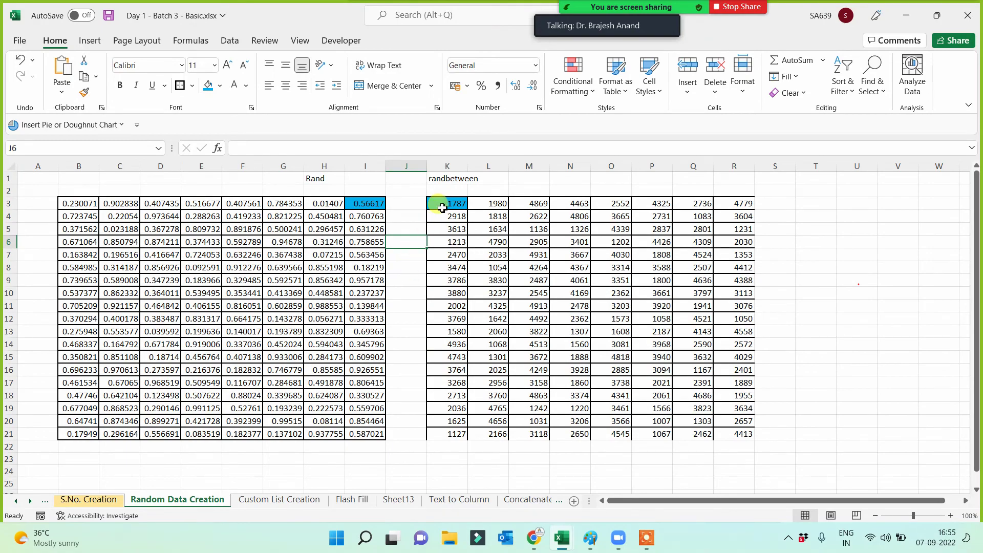
scroll(423, 292, "up", 3)
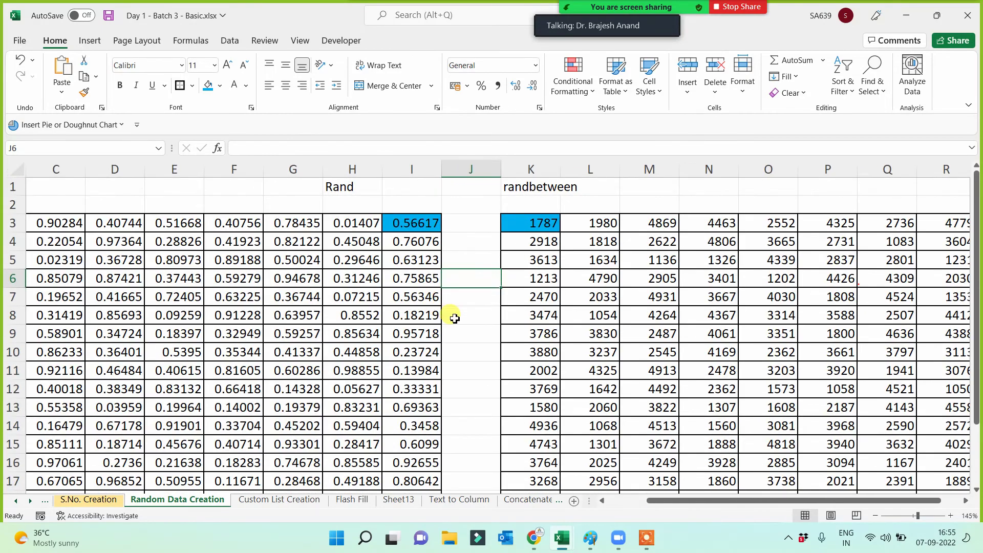
scroll(454, 315, "up", 2)
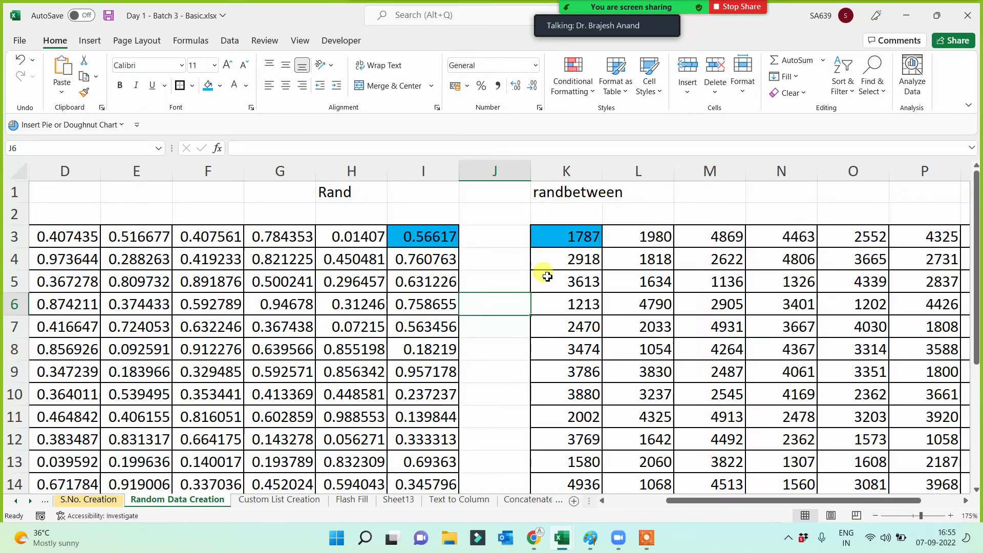
left_click(577, 233)
left_click(562, 194)
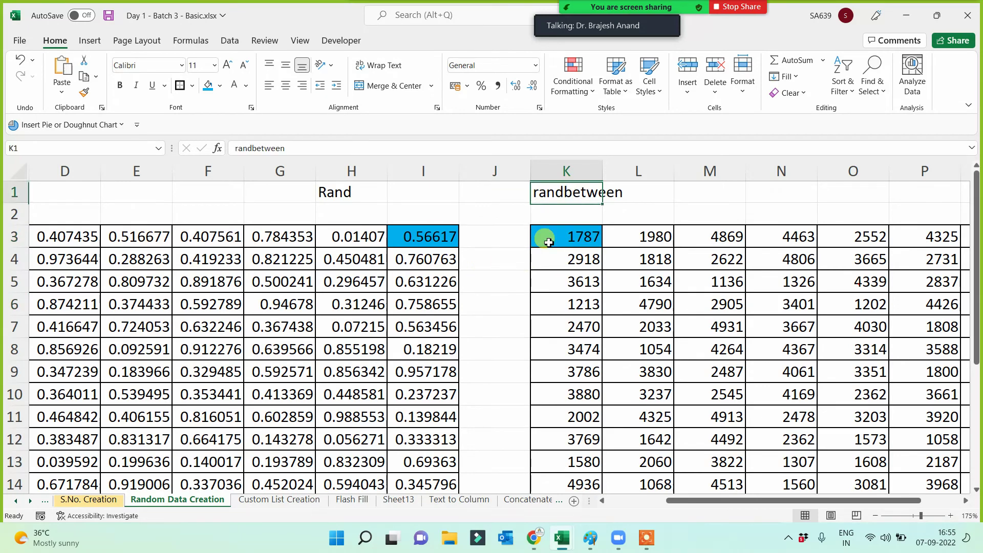
left_click(566, 233)
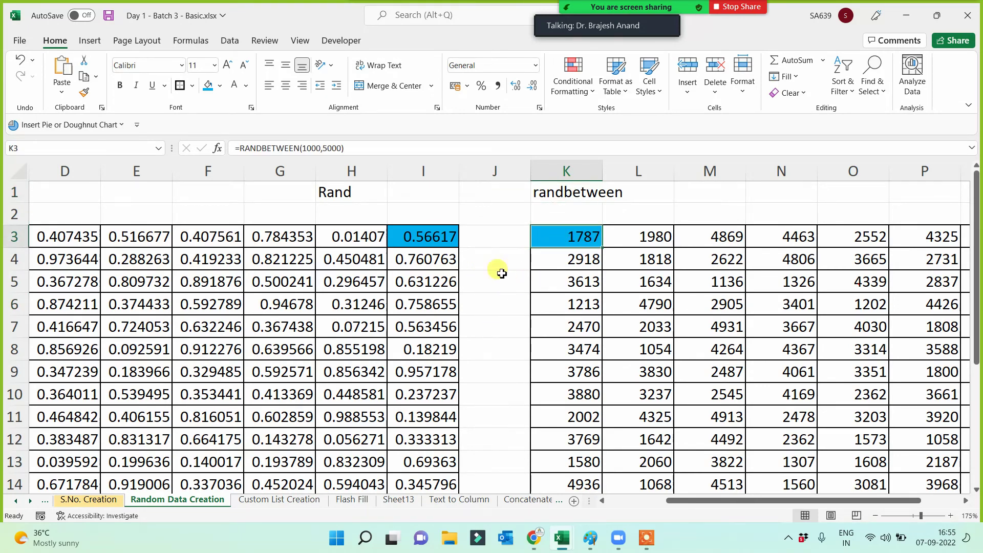
left_click(487, 190)
- Enter 'OTP' in J1, 10000 in J6 and 5000 in J7
type("O")
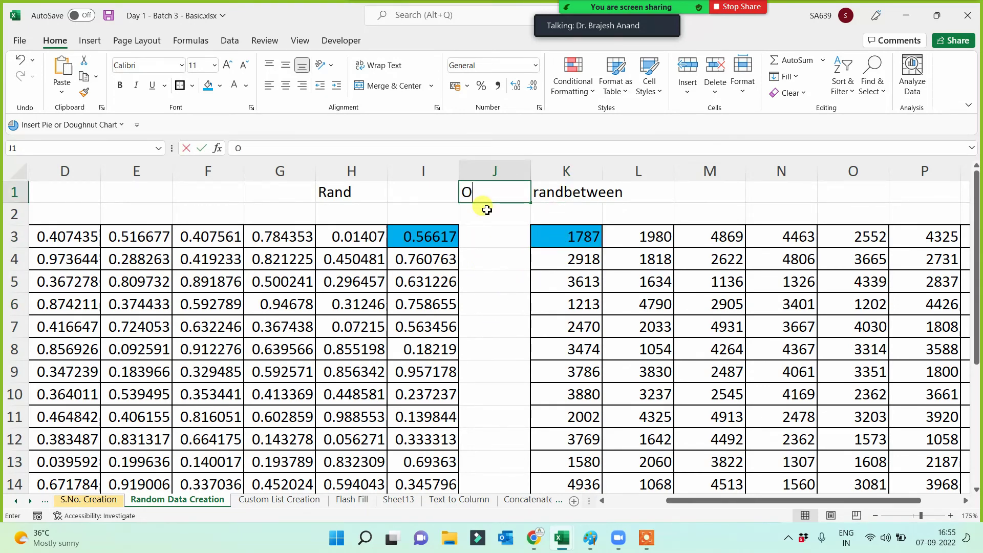
type("TP")
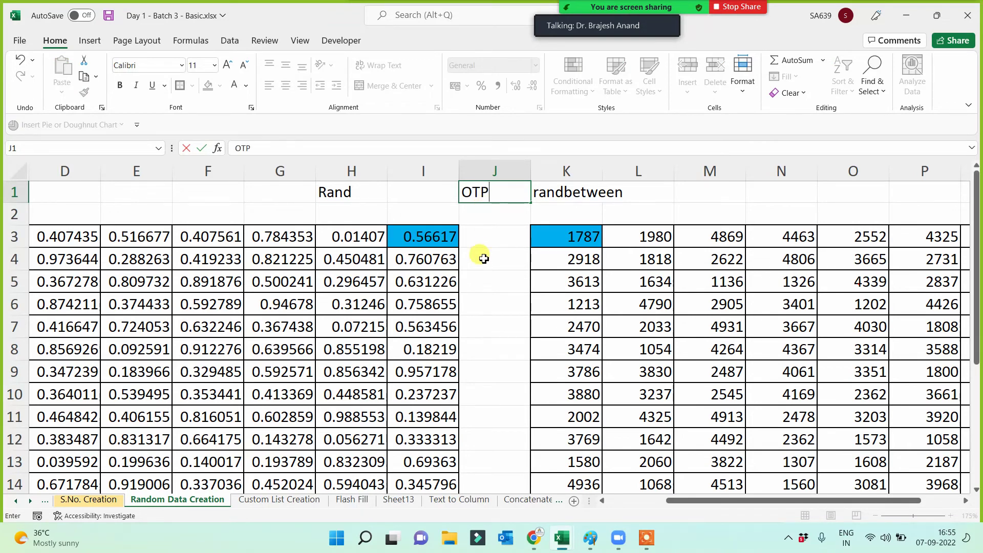
left_click(494, 302)
type("10000")
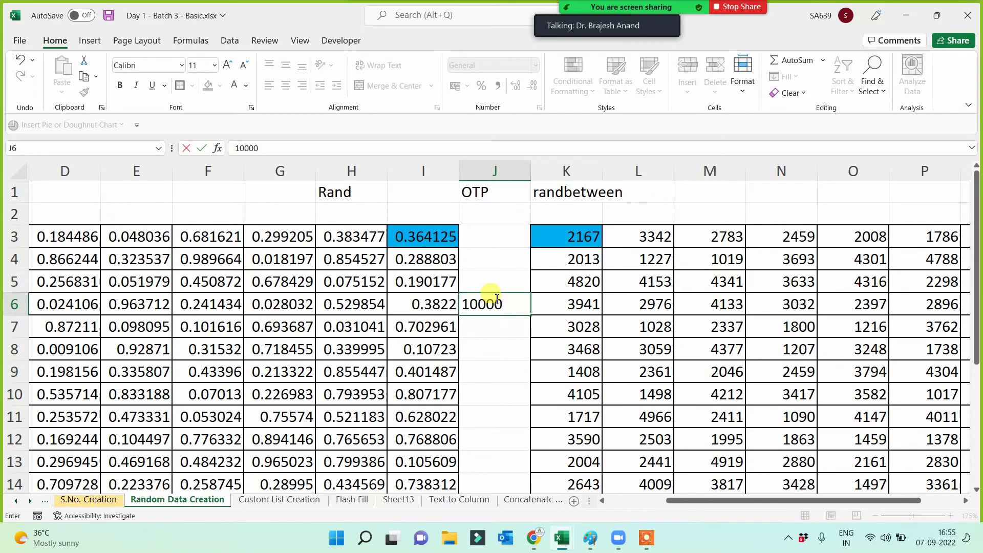
key("ctrl+Return")
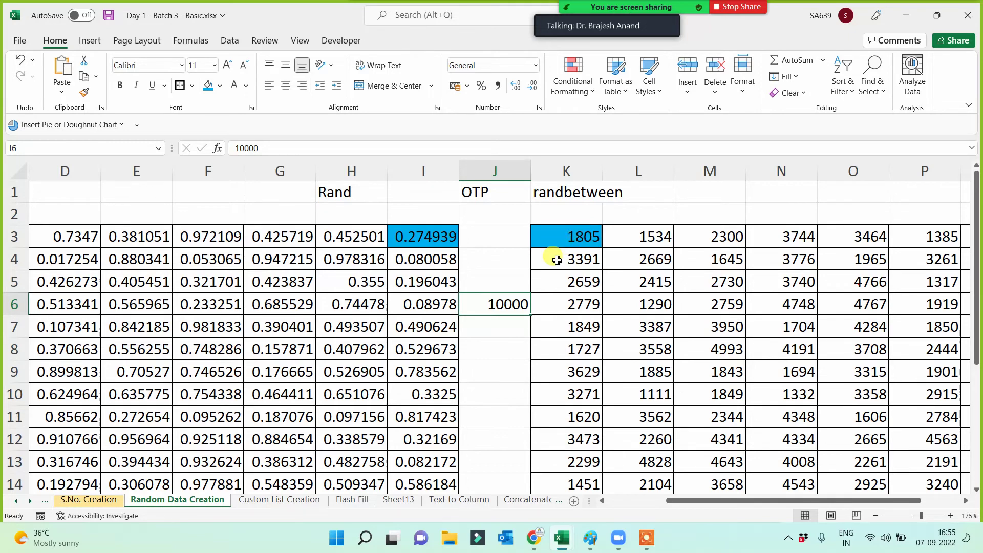
left_click(505, 328)
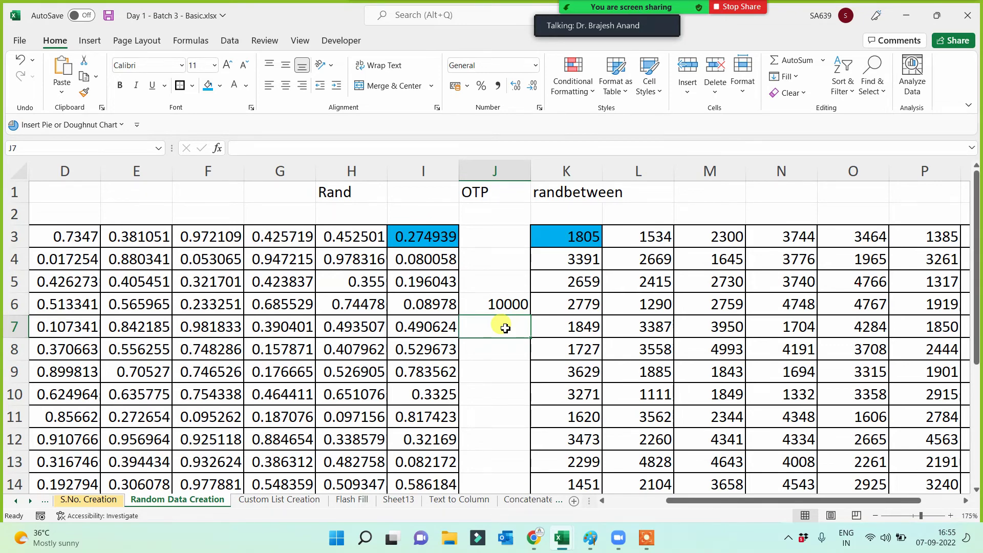
type("5000")
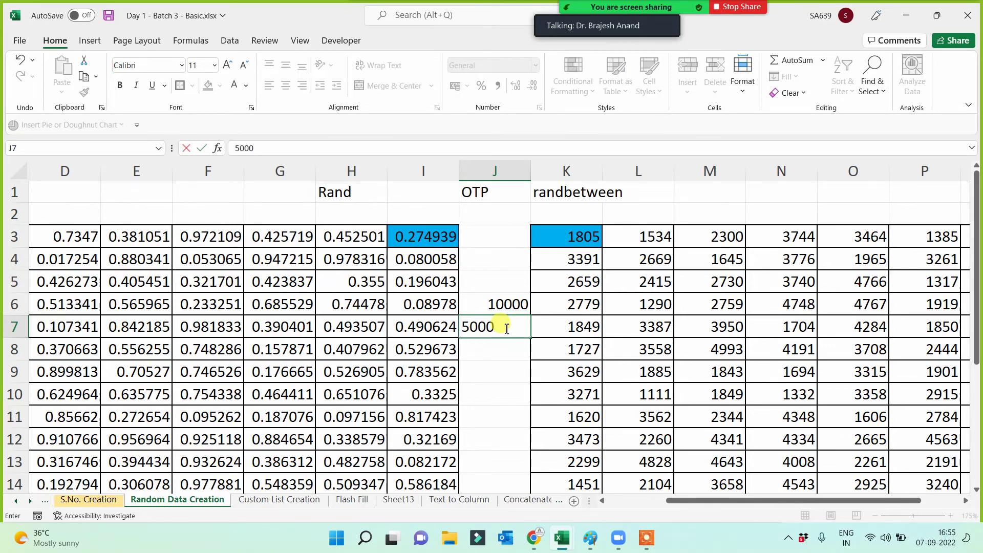
key("Return")
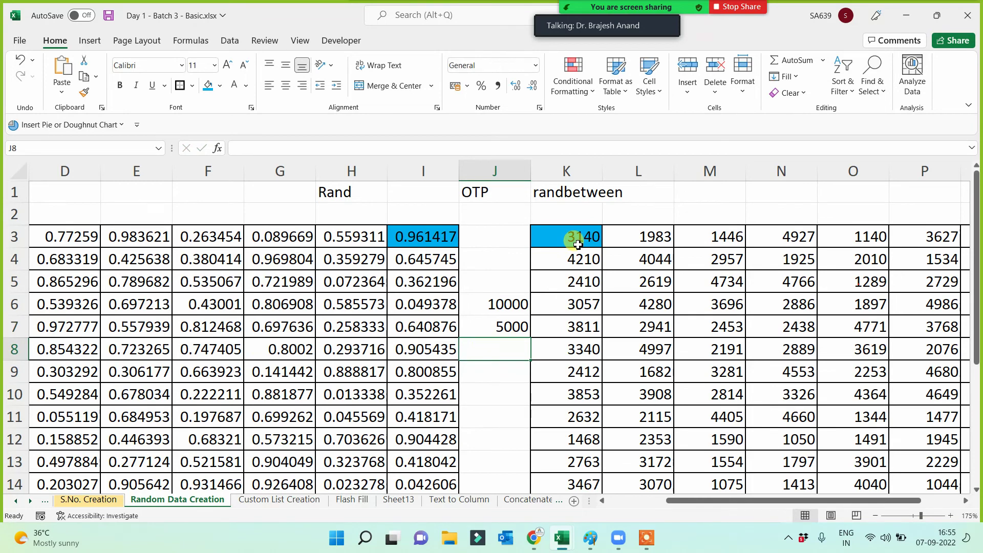
left_click(579, 246)
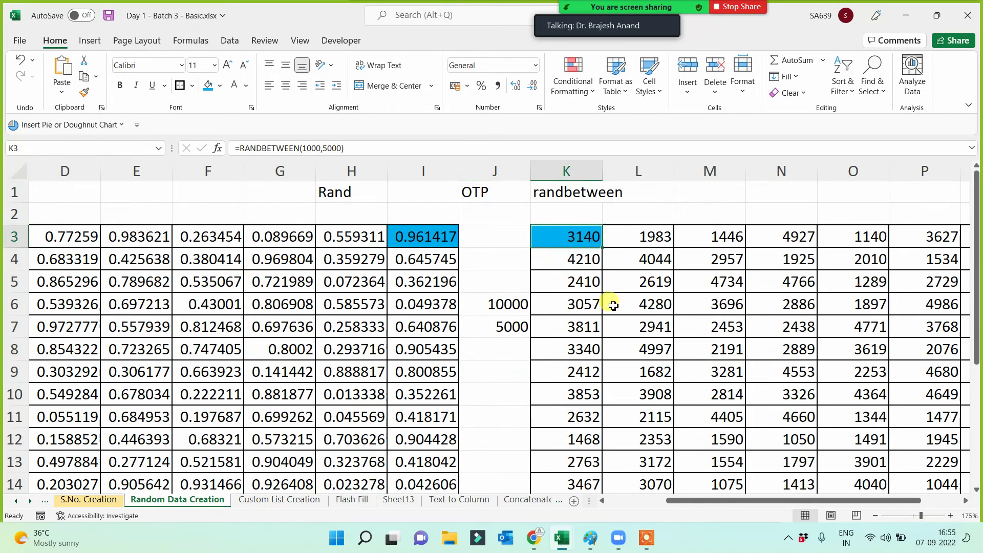
- Centre the entries of the OTP column J
left_click(505, 350)
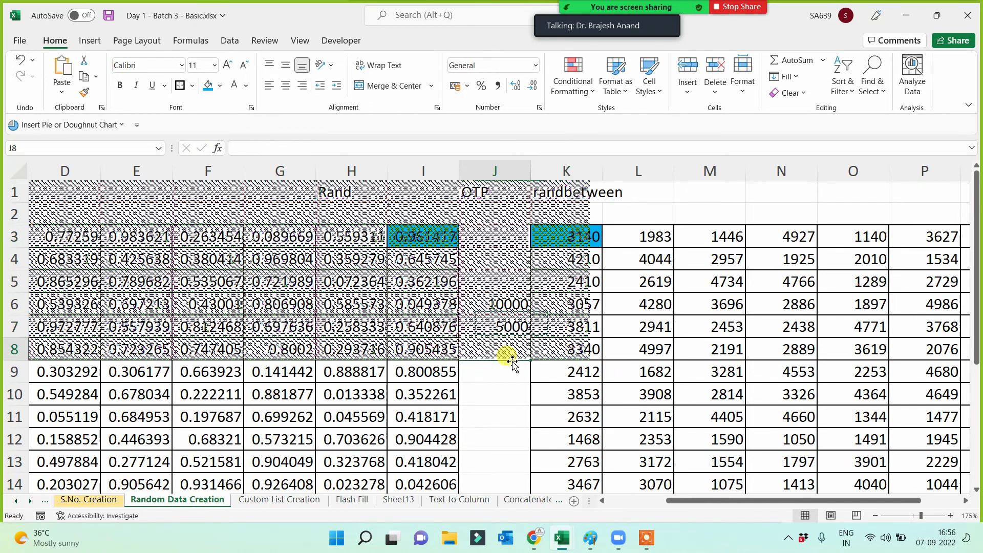
left_click(496, 188)
left_click(495, 168)
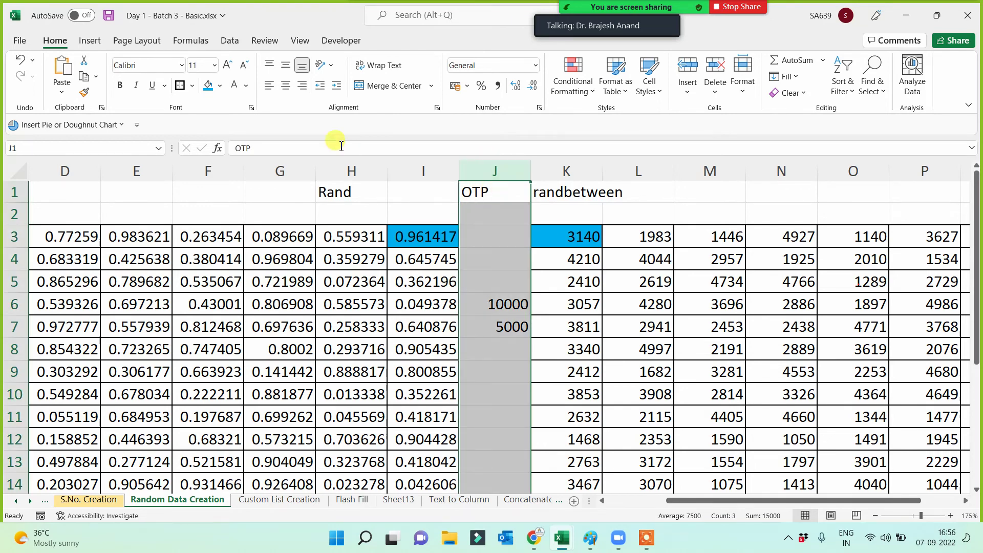
left_click(285, 85)
- Copy the random-data range G3:M10
left_click(488, 368)
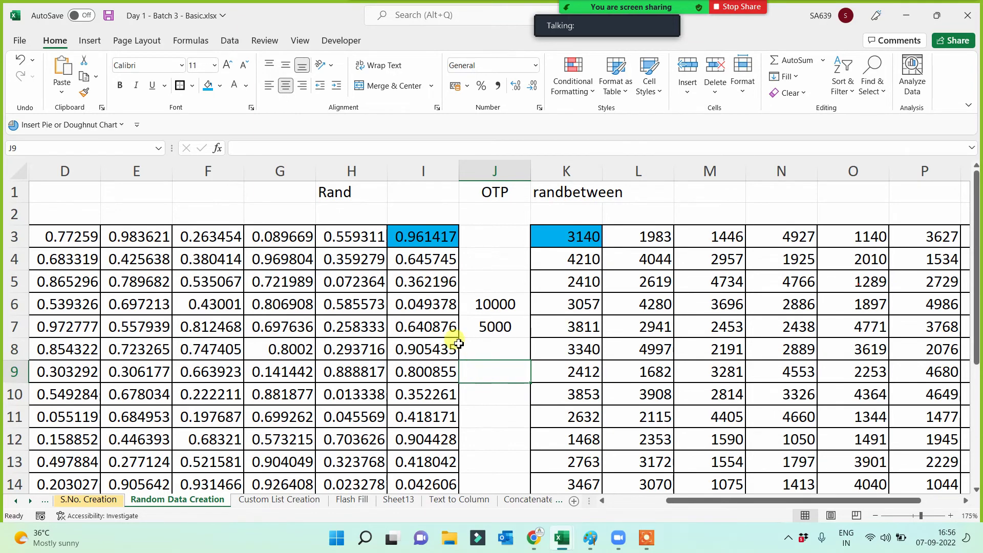
left_click_drag(279, 229, 711, 397)
key("ctrl+c")
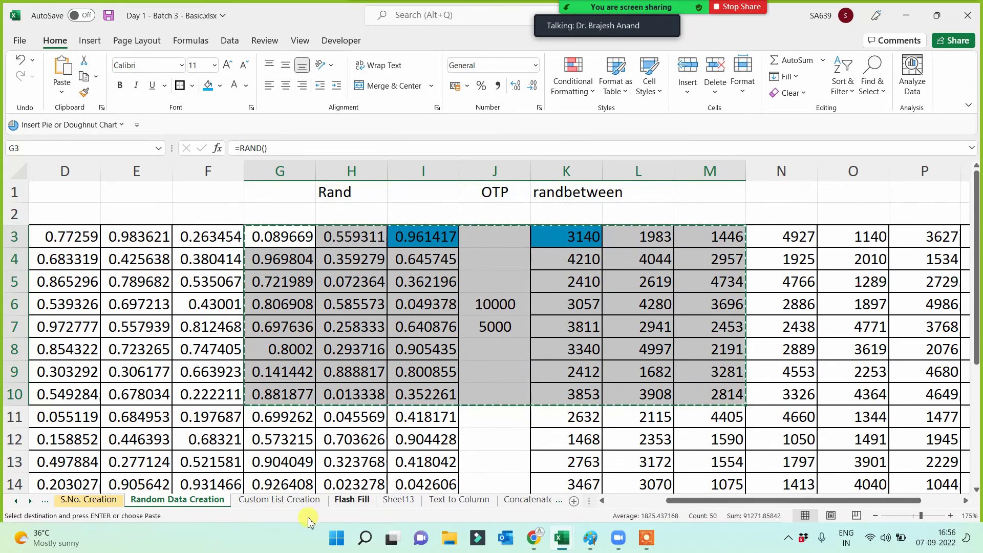
- Add a new sheet and paste the copied data at A1
left_click(574, 501)
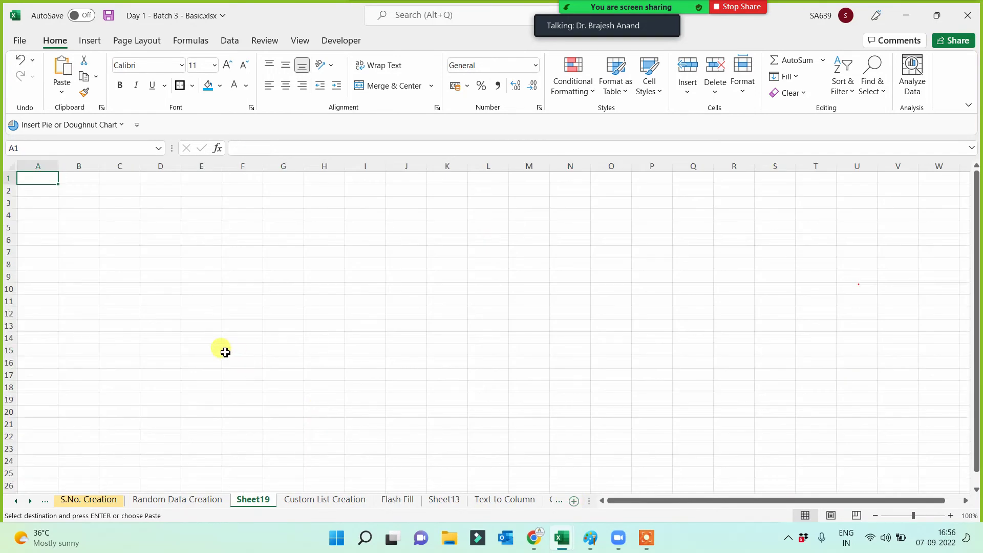
key("ctrl+v")
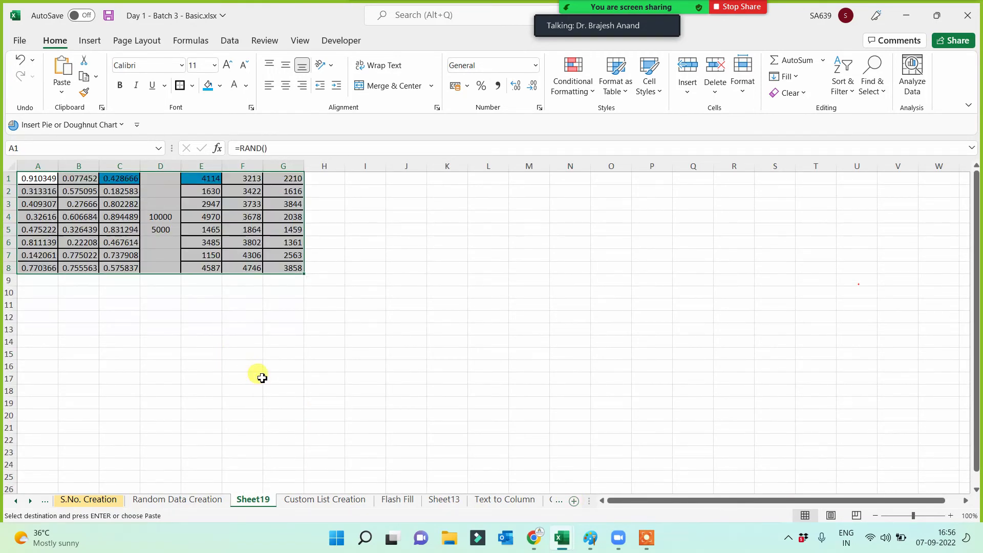
scroll(262, 377, "up", 2)
left_click(403, 345)
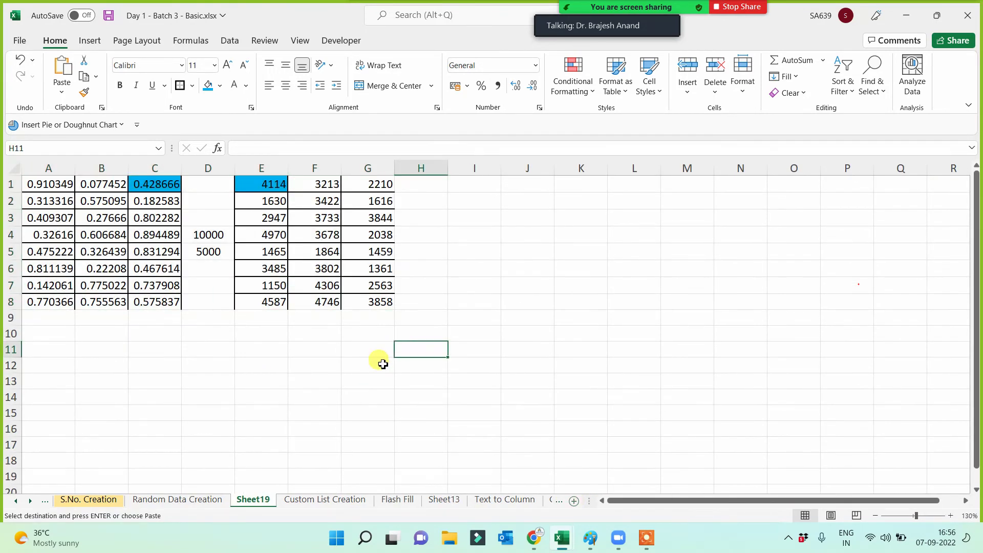
- Rename the new sheet 'Paste Special'
double_click(252, 500)
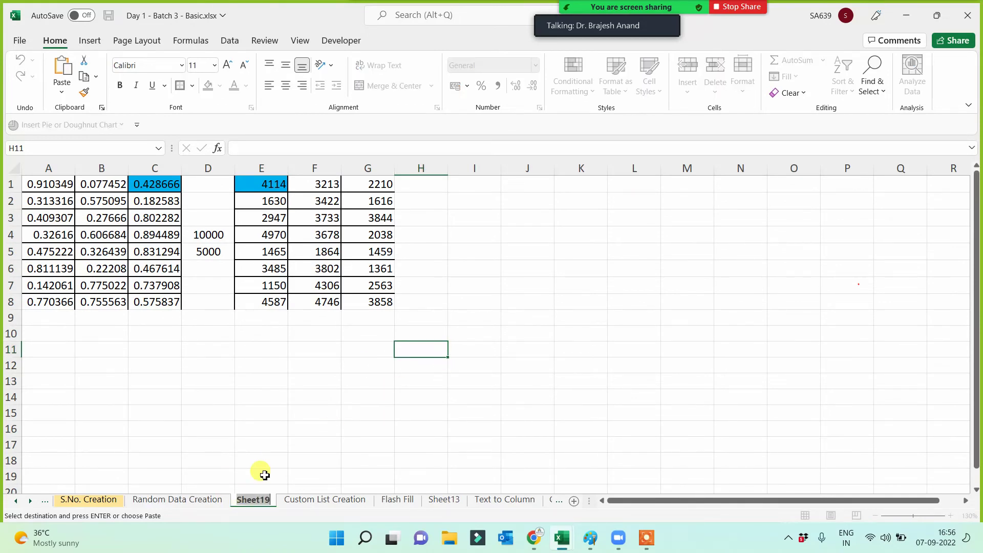
type("Paste")
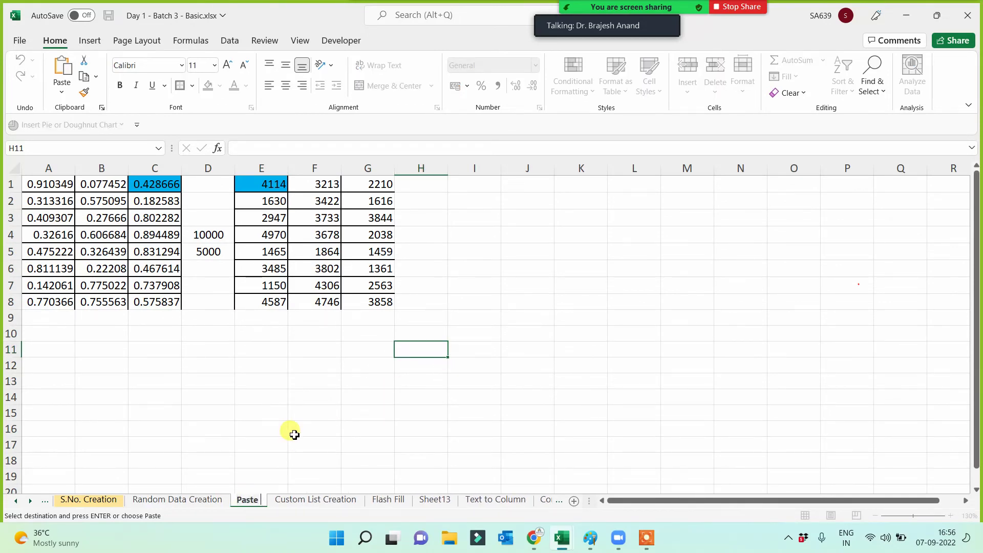
type(" Special")
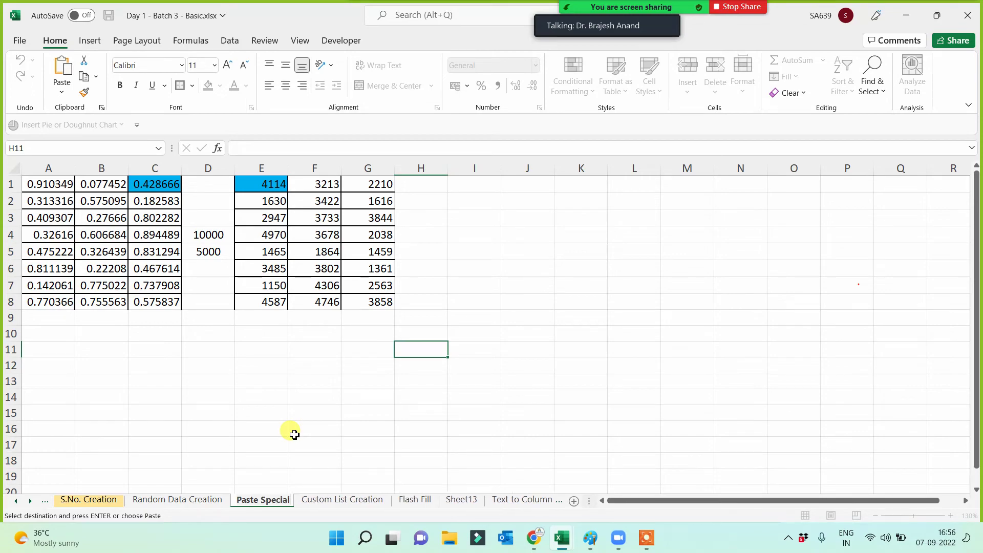
key("Return")
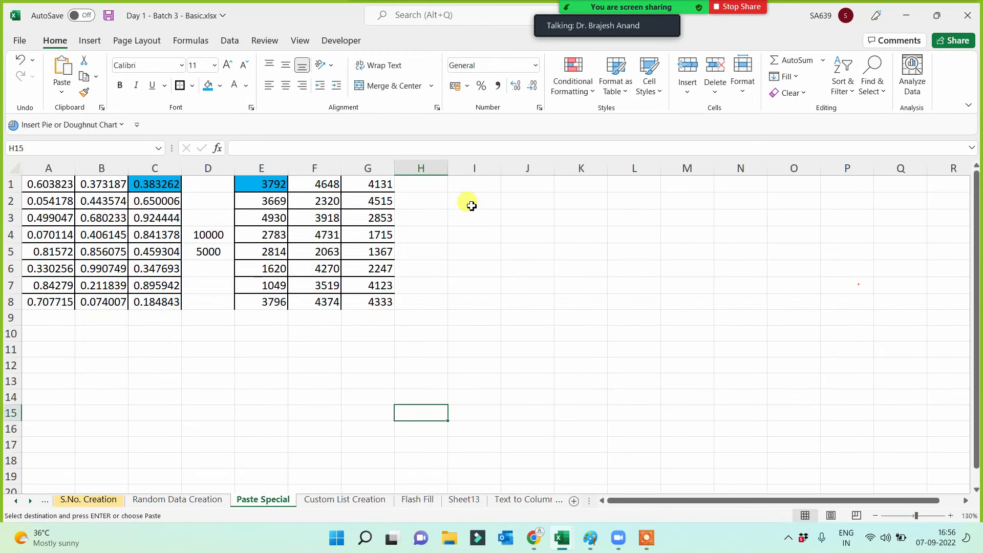
left_click(472, 191)
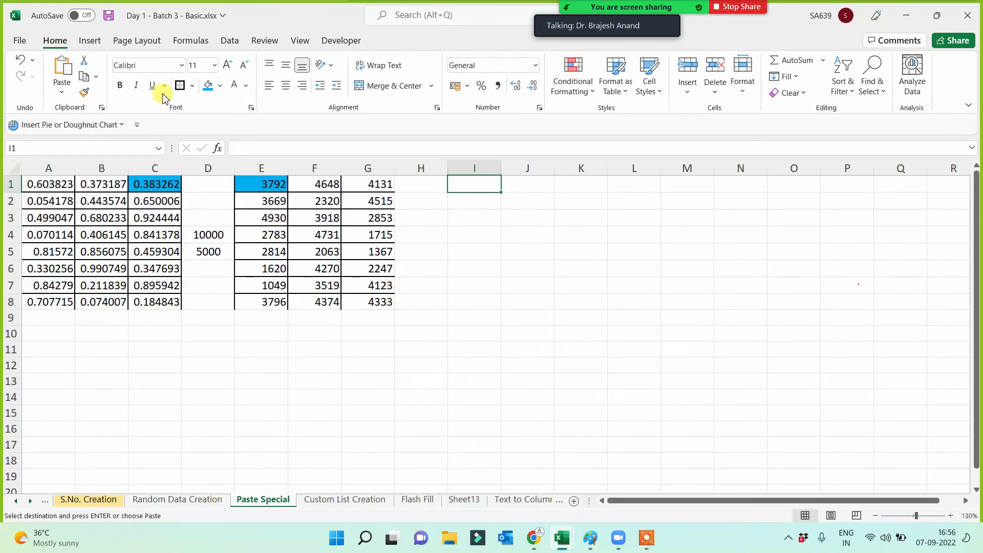
- Paste A1:G8 back over itself as values only
left_click_drag(48, 181, 374, 309)
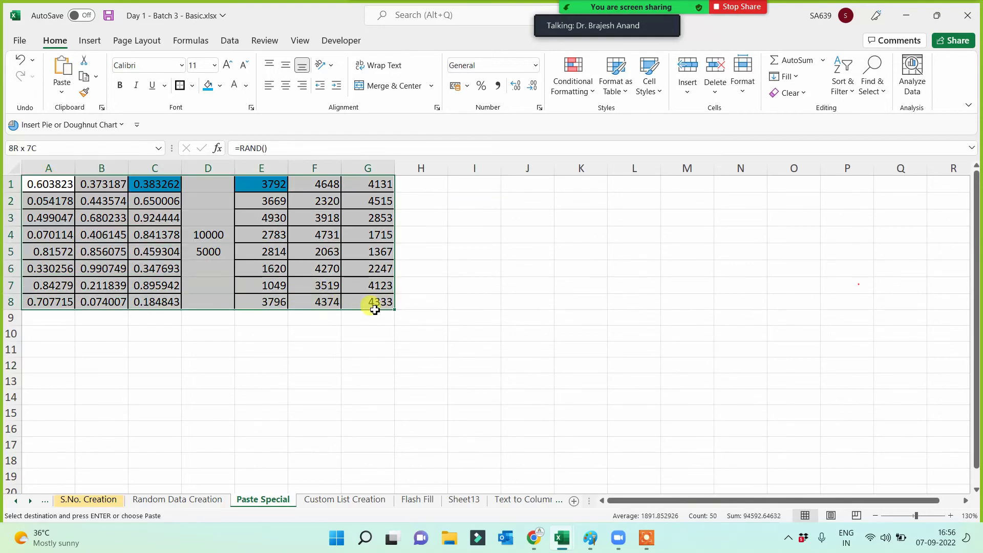
key("ctrl+c")
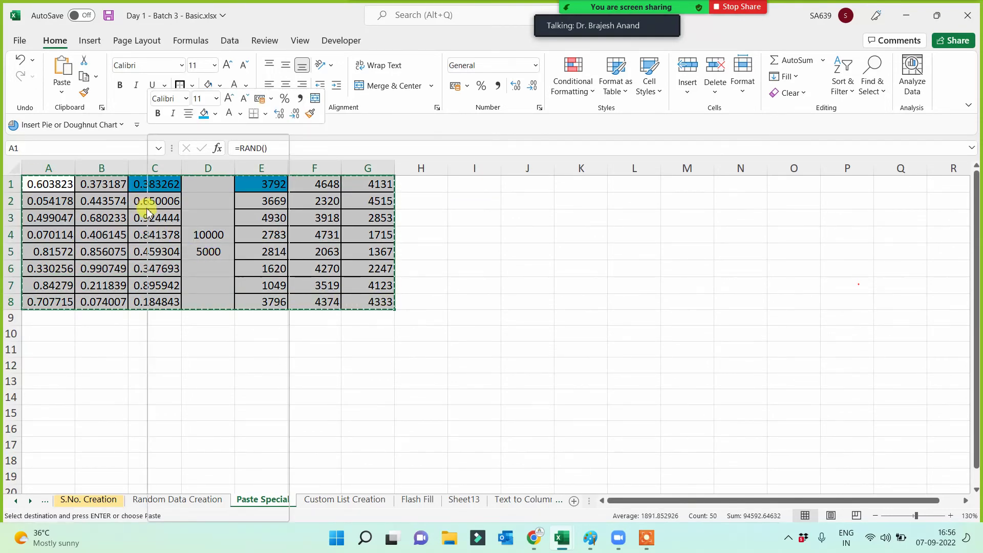
right_click(145, 216)
left_click(184, 247)
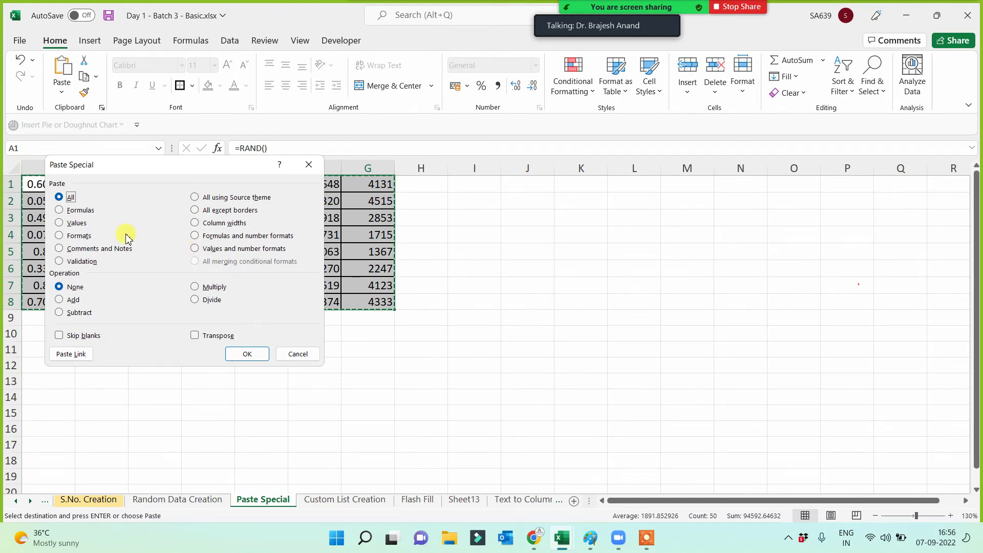
left_click(74, 223)
left_click(248, 353)
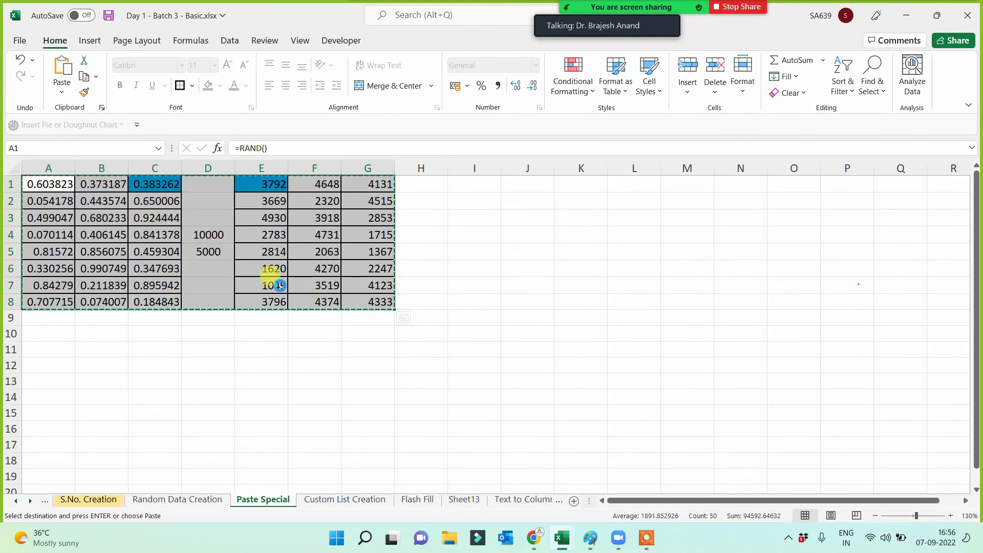
left_click(490, 270)
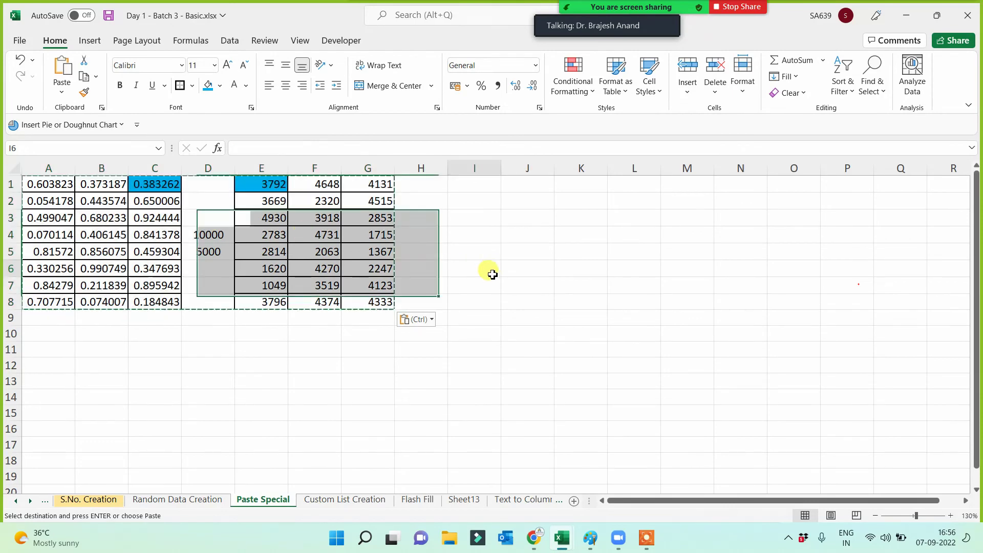
scroll(528, 305, "up", 3)
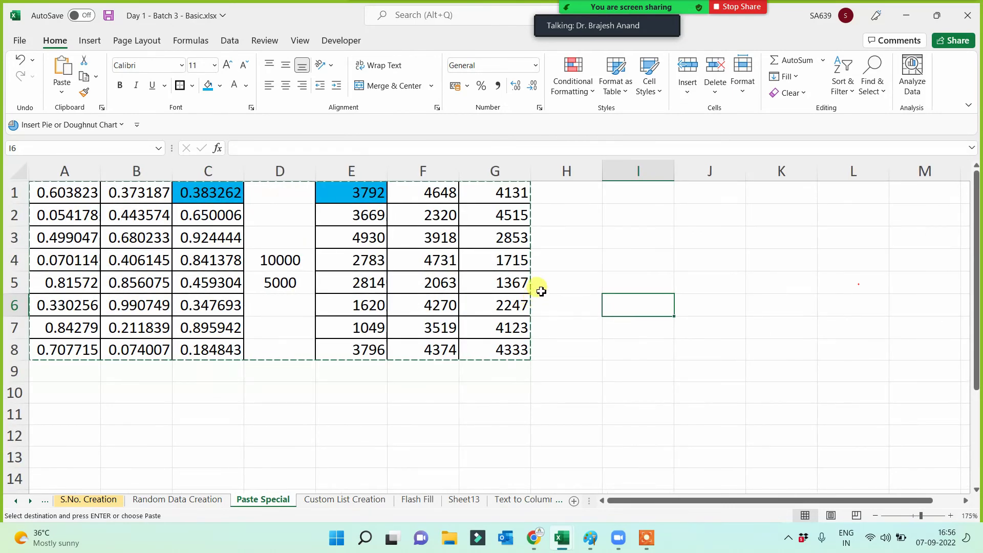
key("Escape")
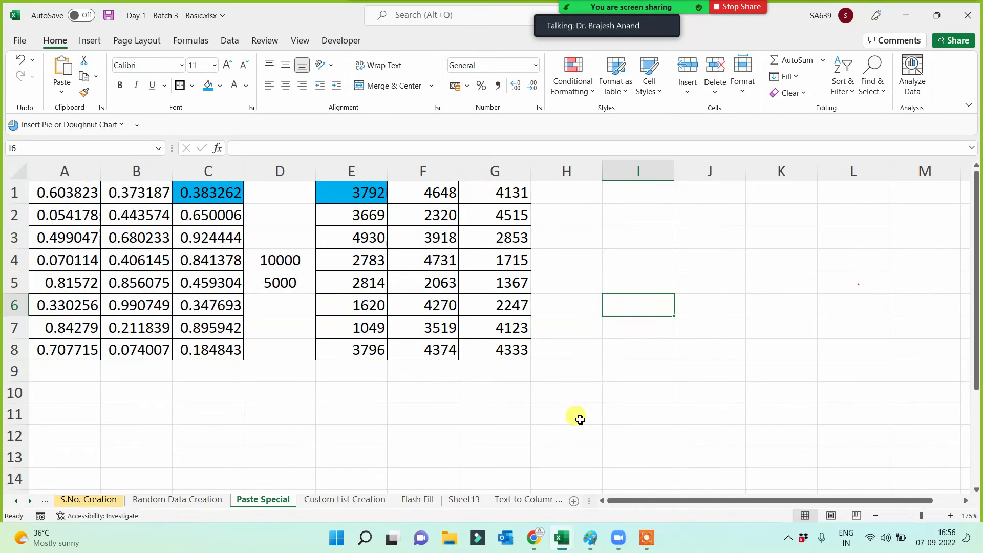
- Clear the stray letter from H9
left_click_drag(566, 328, 586, 391)
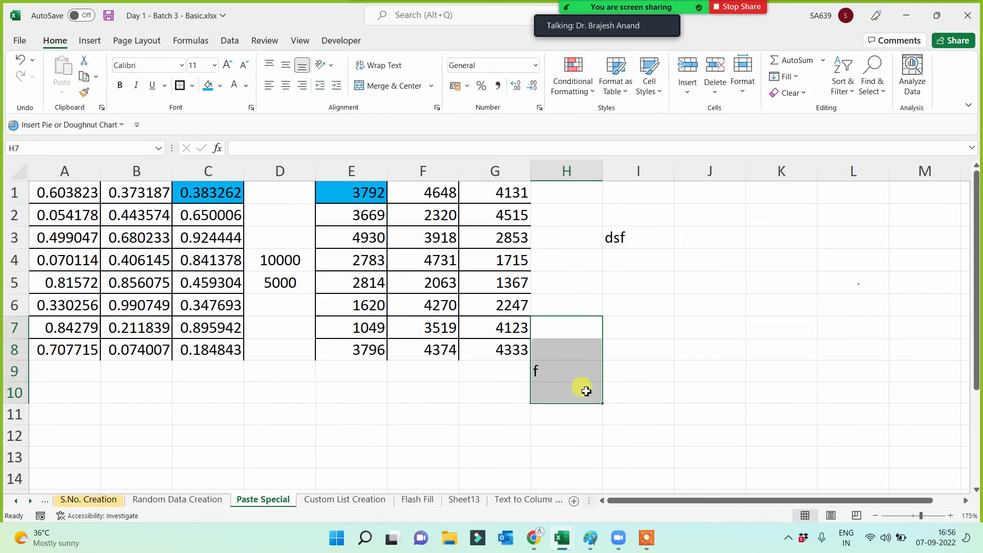
key("Delete")
left_click(626, 234)
- Delete the stray text in I3 and insert the picture '5. Paste Special.jpg' at I2
key("Delete")
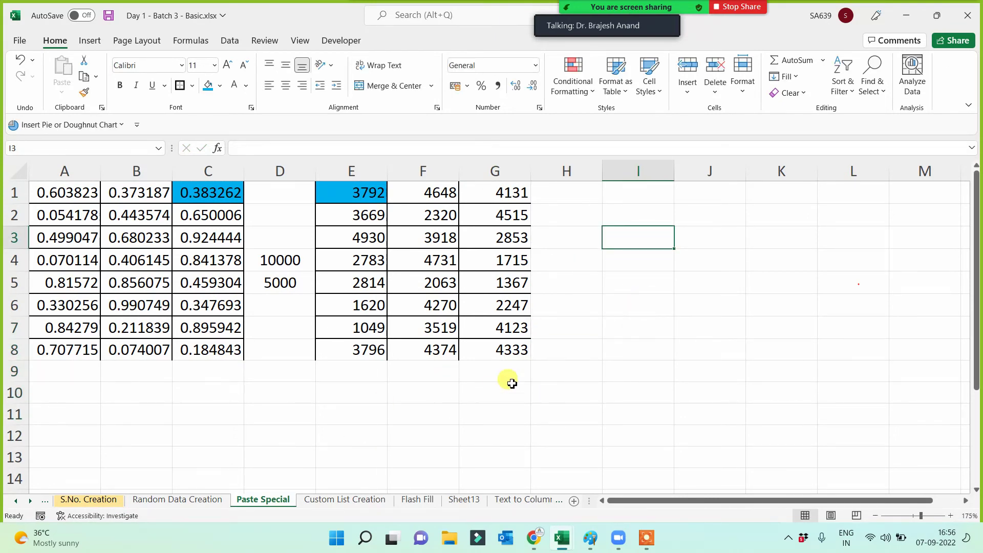
scroll(506, 378, "down", 2)
left_click(513, 204)
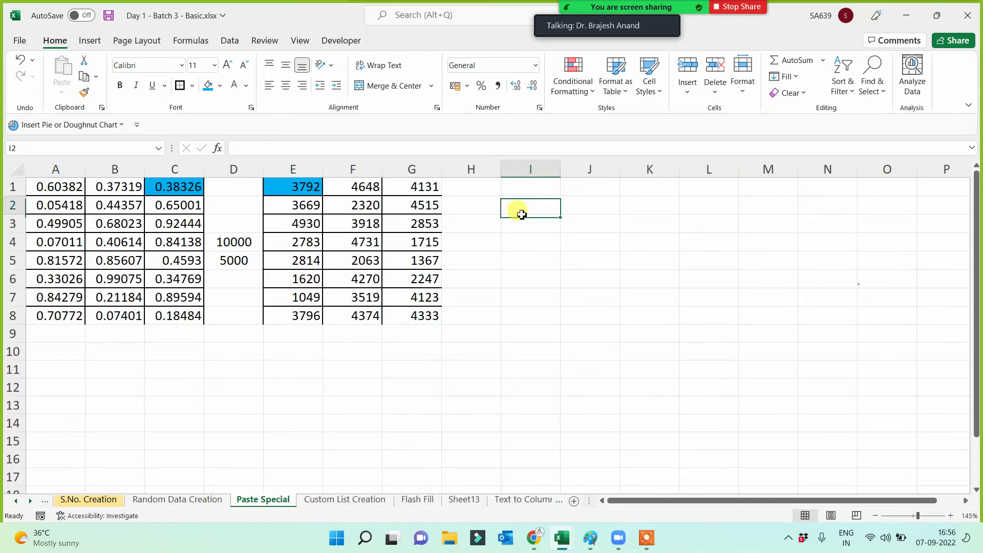
left_click(88, 42)
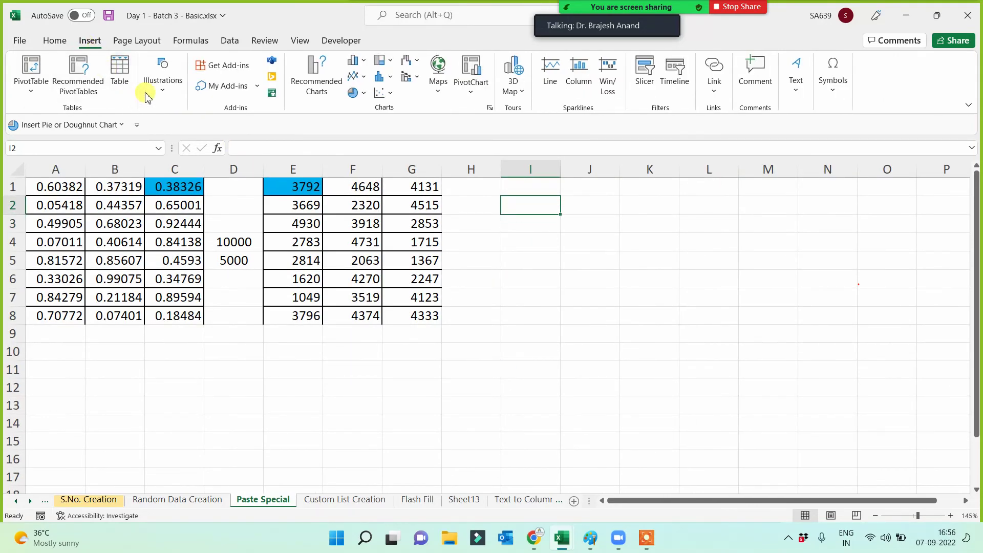
left_click(162, 82)
left_click(157, 128)
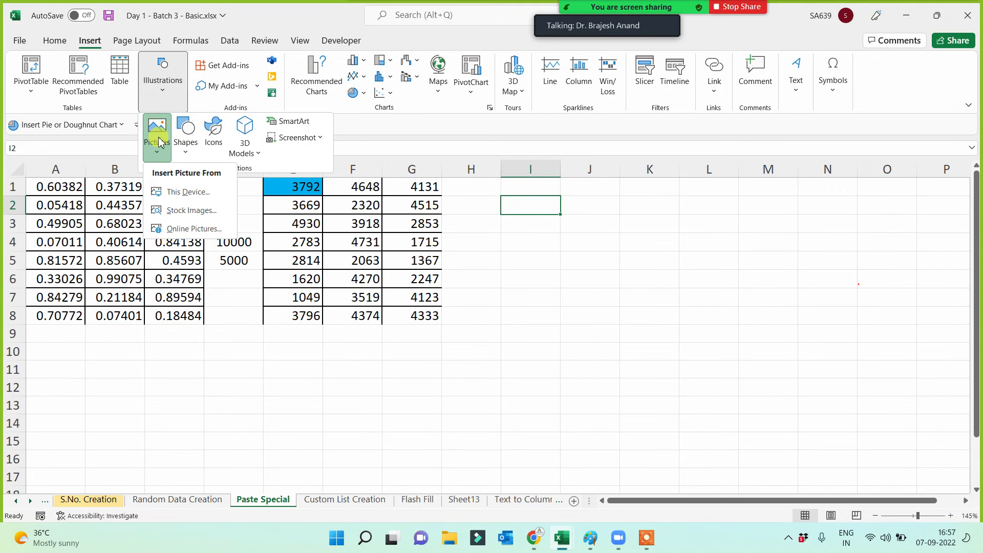
left_click(176, 194)
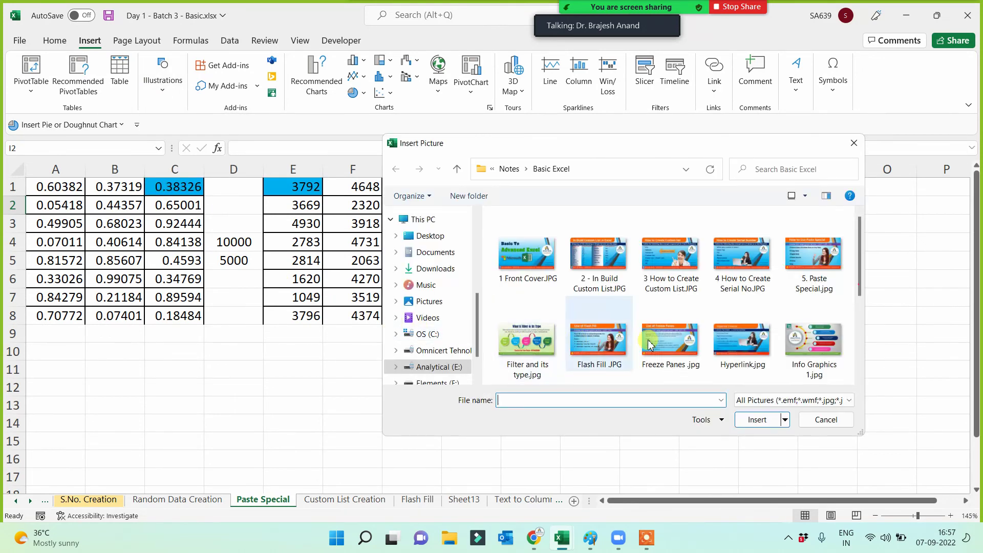
double_click(802, 264)
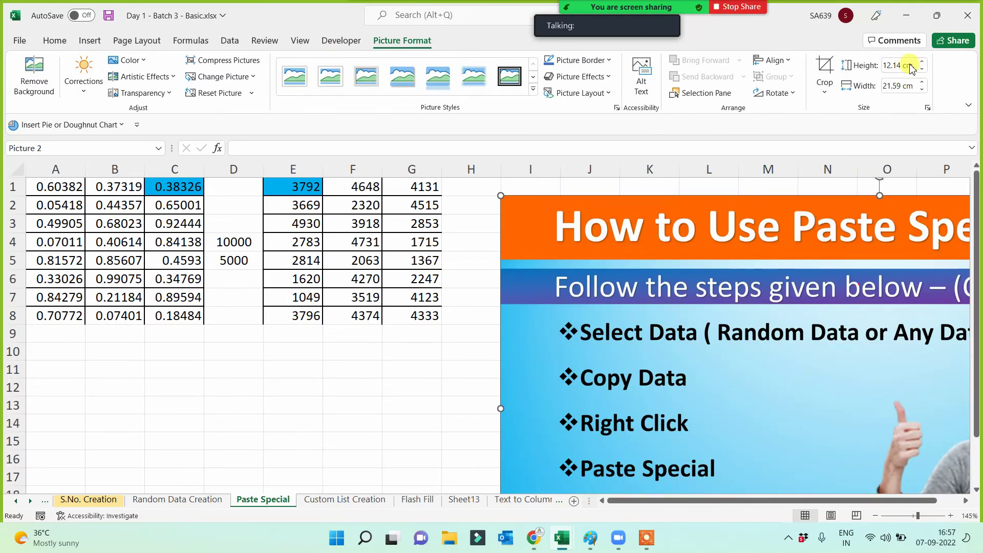
- Set the picture's height to 7 cm
left_click(902, 63)
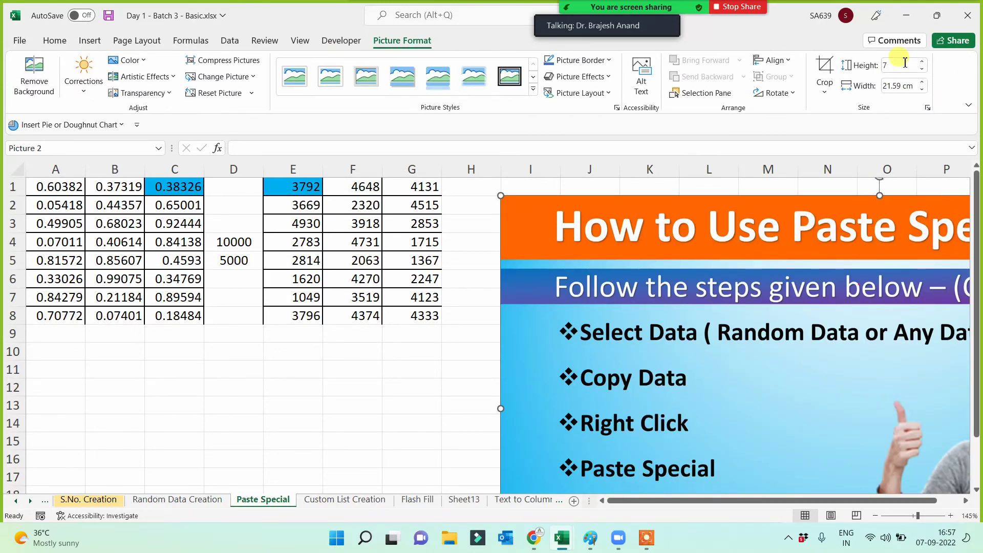
key("Return")
left_click(390, 395)
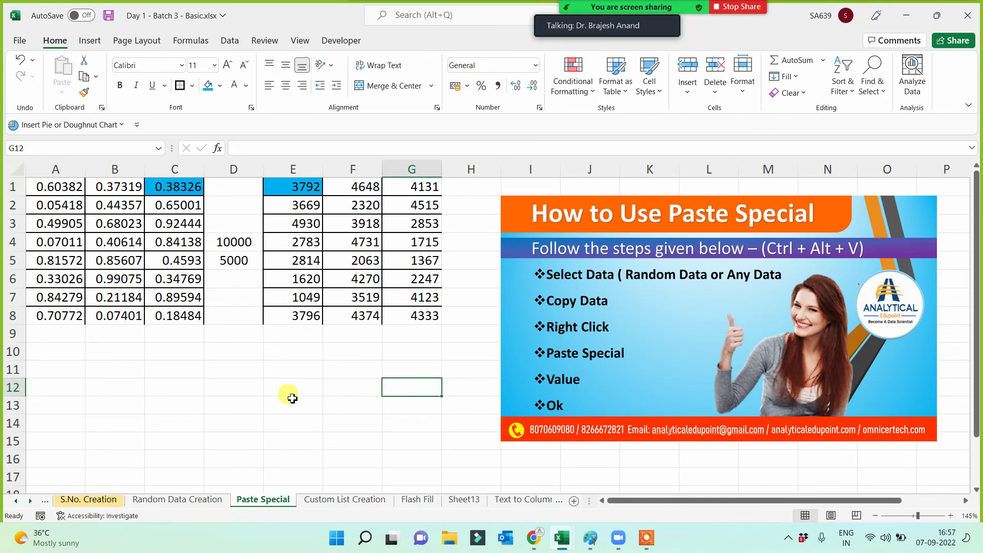
- Save the workbook, show the participant thumbnails, and page through them back to the first page
key("ctrl+s")
mouse_move(580, 12)
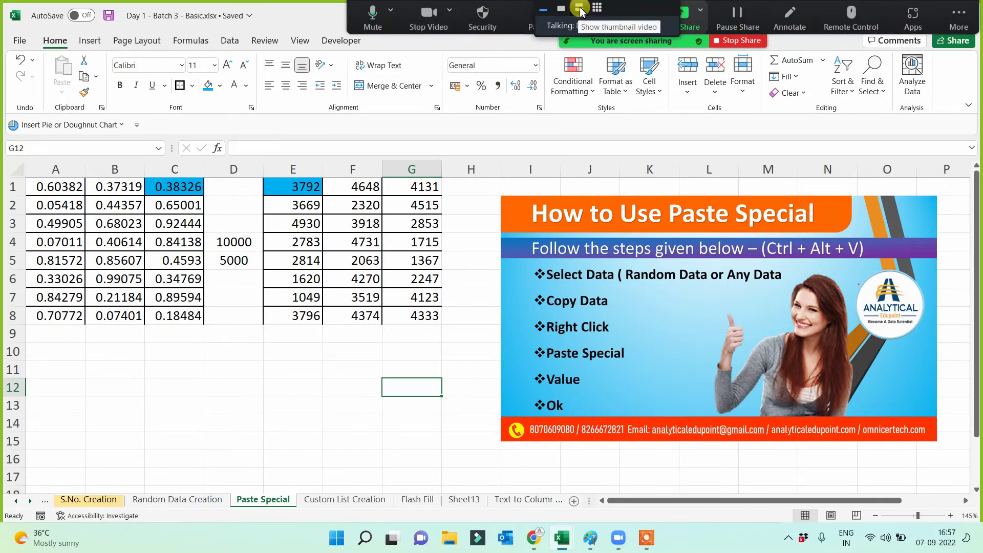
left_click(580, 11)
mouse_move(592, 140)
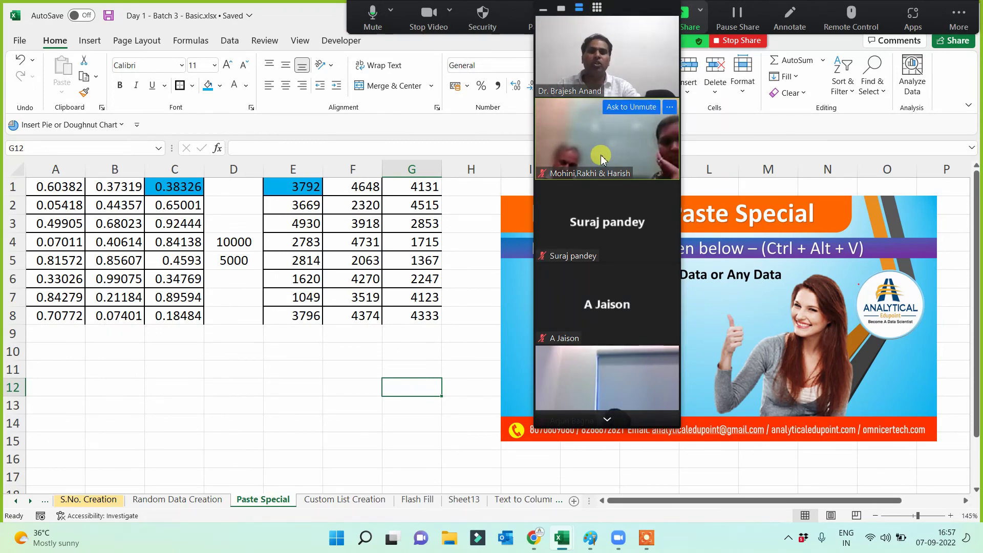
left_click(608, 419)
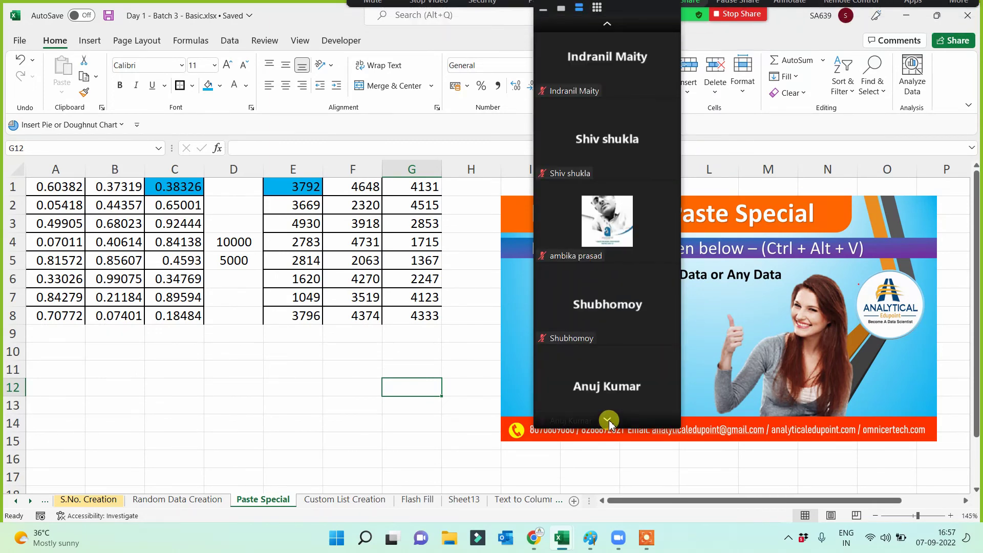
left_click(608, 420)
left_click(608, 421)
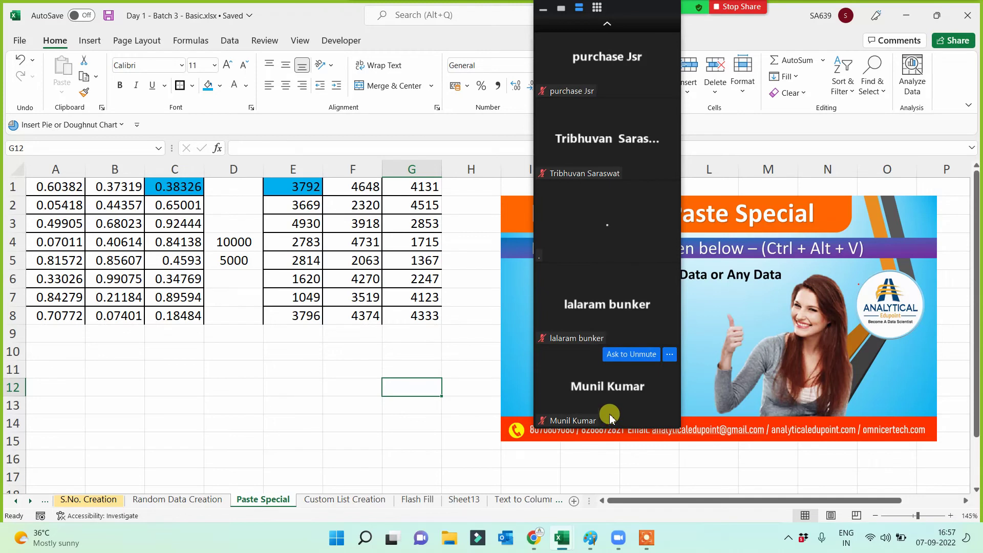
left_click(613, 25)
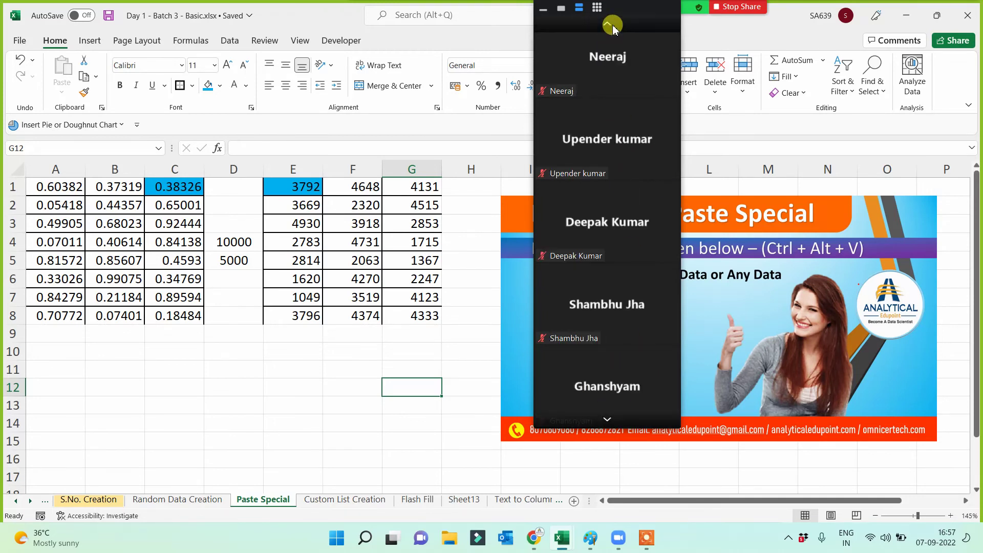
left_click(612, 25)
left_click(608, 25)
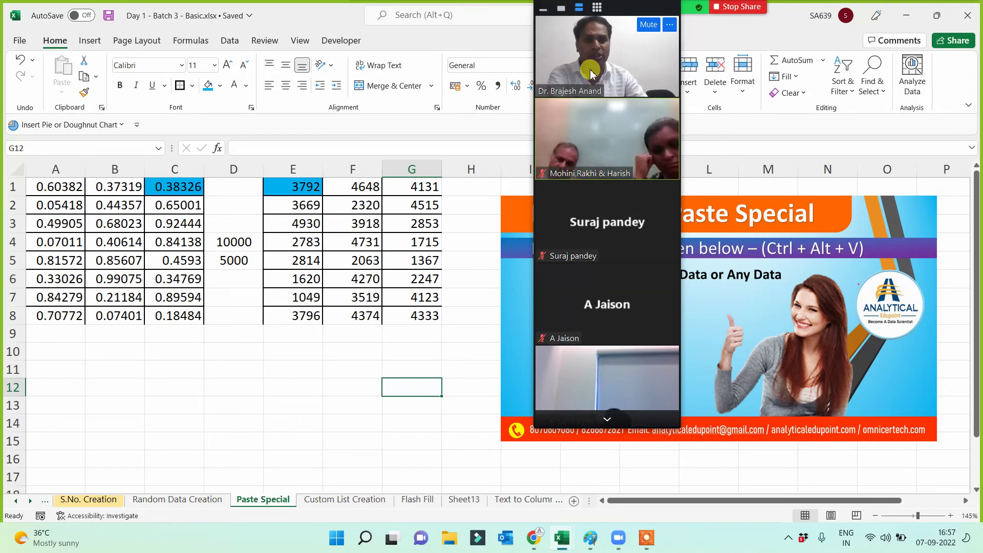
- Collapse Zoom to one active-speaker tile at the top-right and hide the thumbnail video
left_click(562, 11)
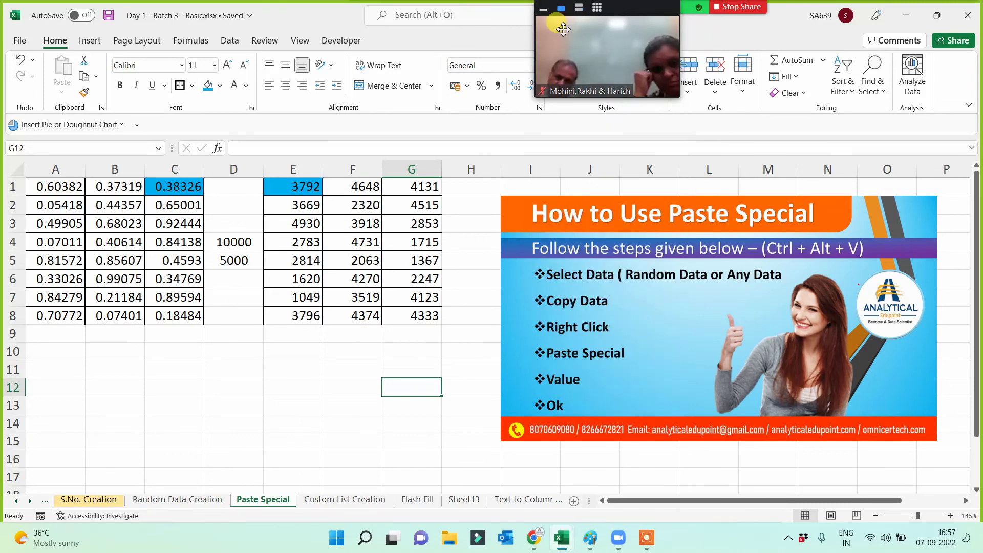
left_click_drag(563, 29, 849, 39)
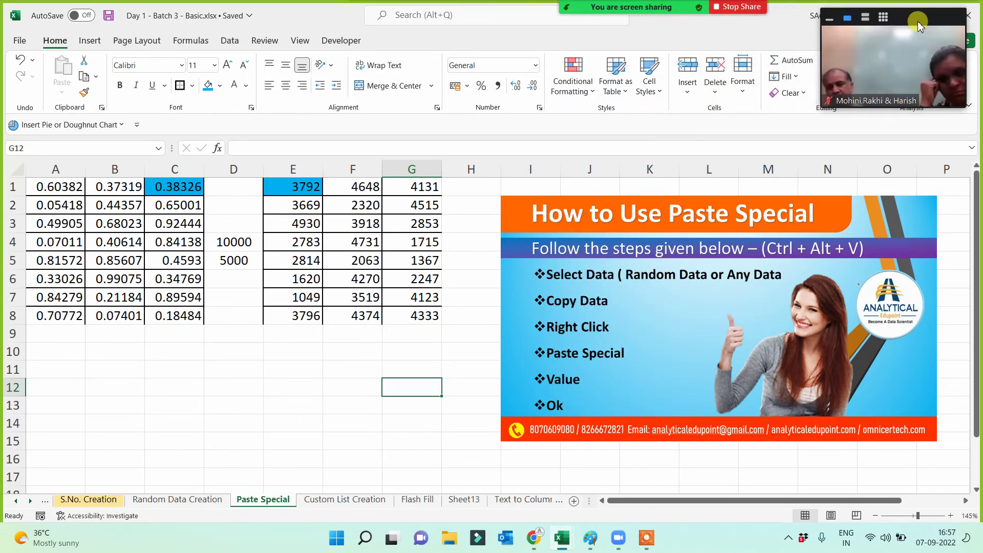
left_click_drag(920, 27, 925, 26)
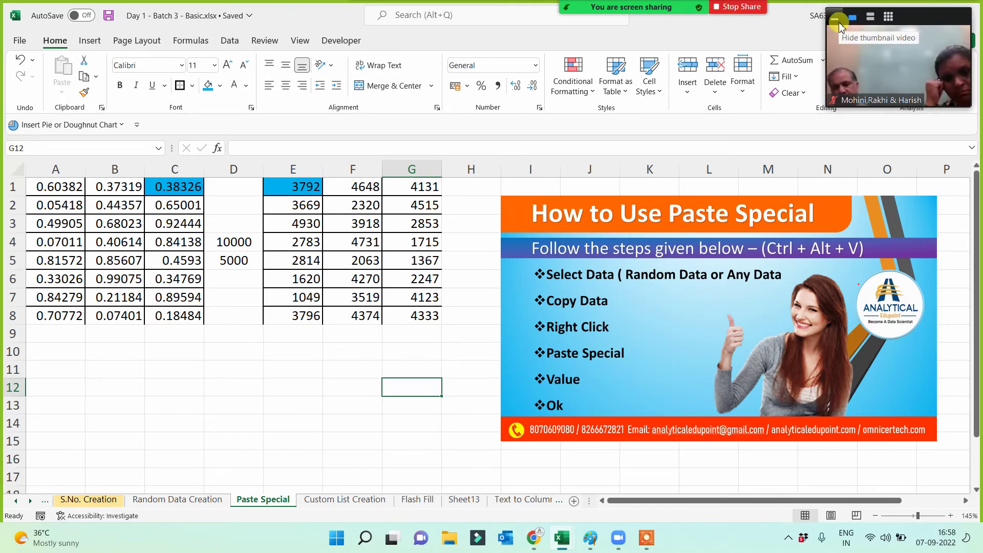
left_click(837, 20)
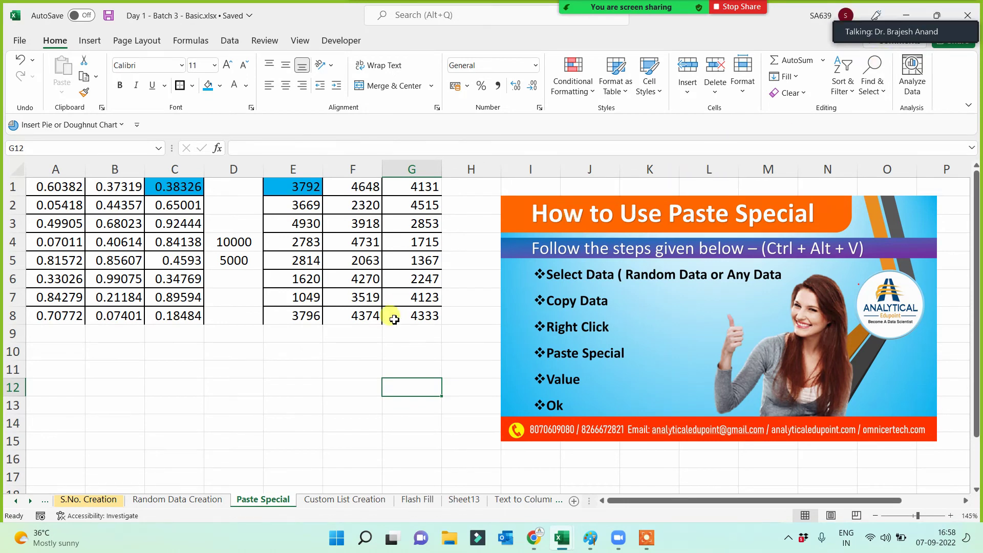
- Apply All Borders to the first data block A1:C8
left_click(411, 370)
left_click_drag(56, 186, 179, 319)
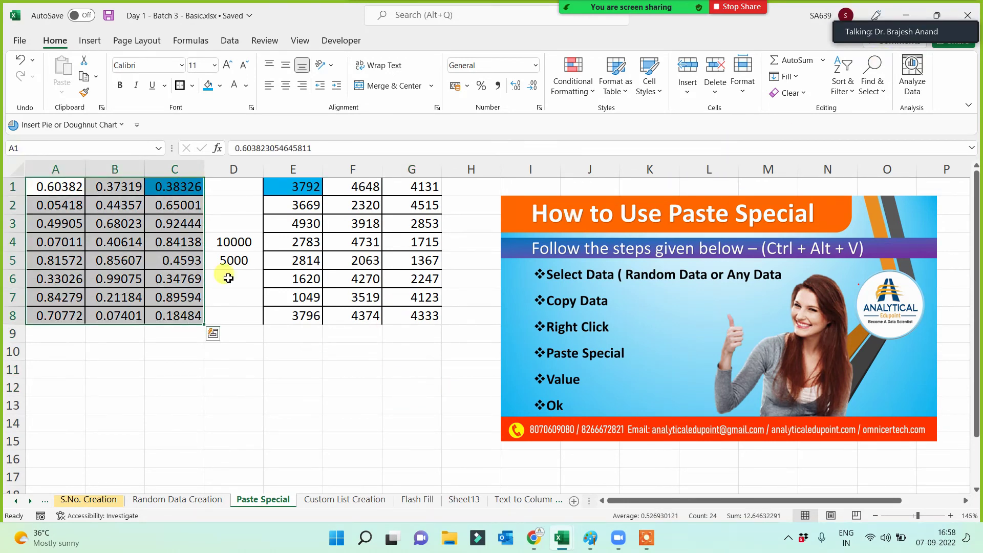
left_click(183, 86)
left_click_drag(289, 187, 417, 316)
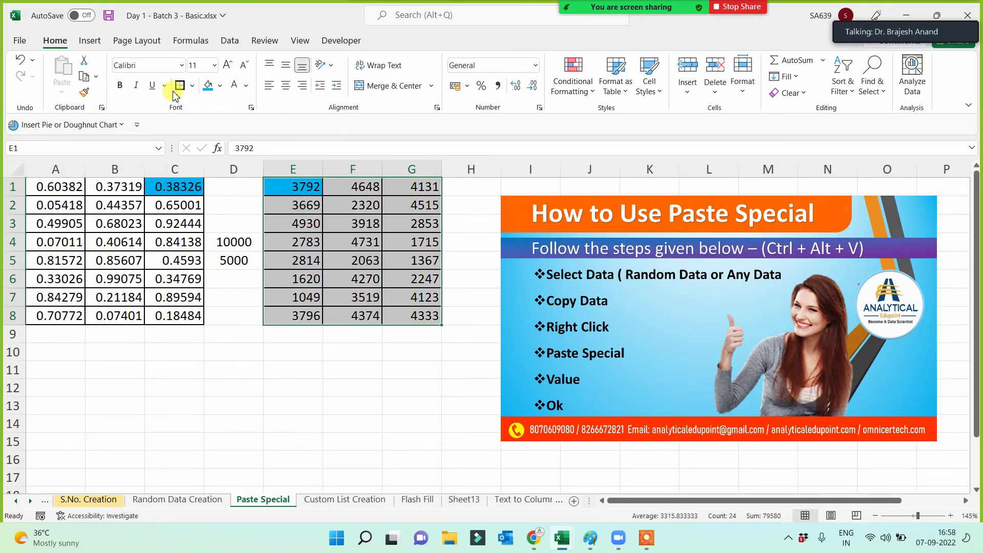
left_click(273, 360)
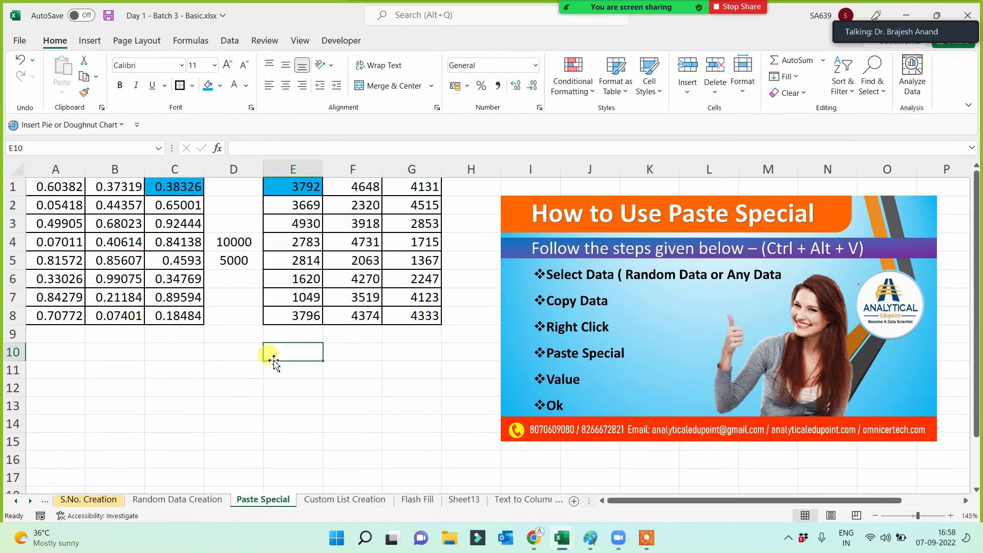
- Center-align columns A to C, then the second block E1:G8
left_click_drag(174, 169, 66, 170)
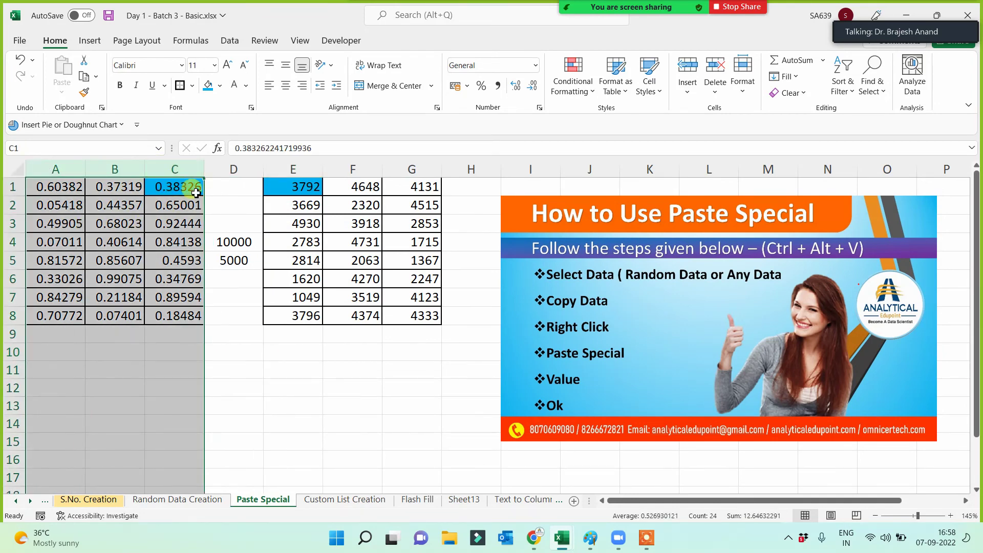
left_click(287, 87)
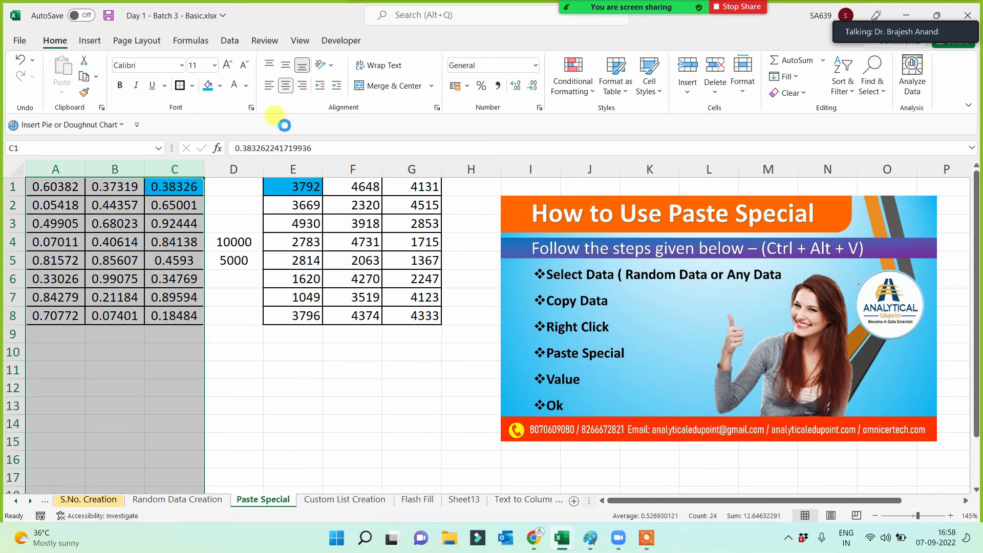
left_click(267, 337)
left_click_drag(303, 194, 413, 314)
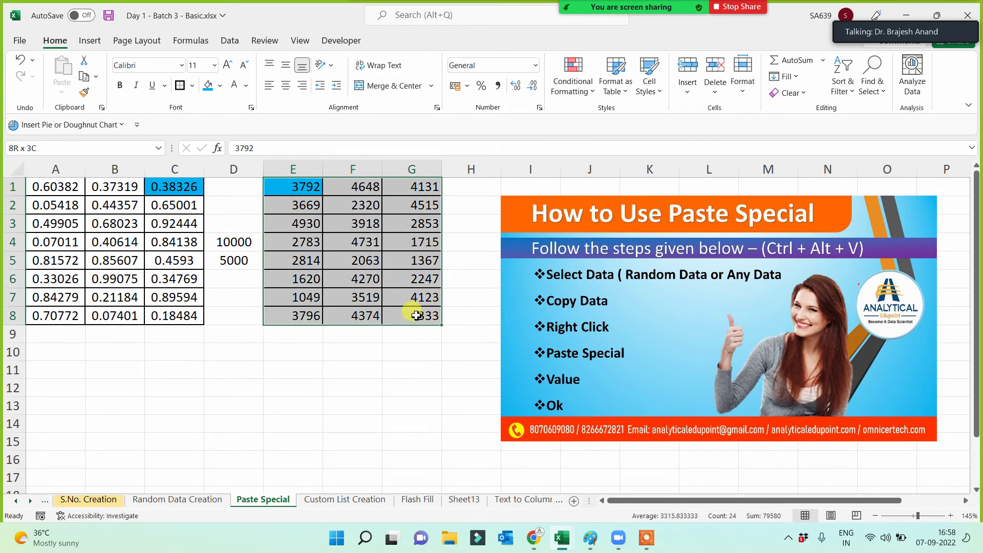
left_click(288, 92)
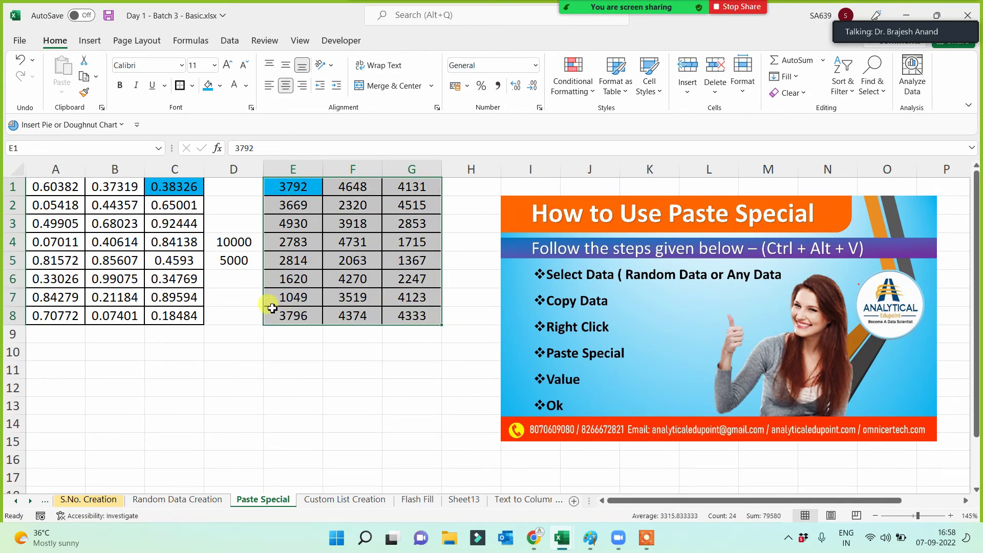
left_click(246, 339)
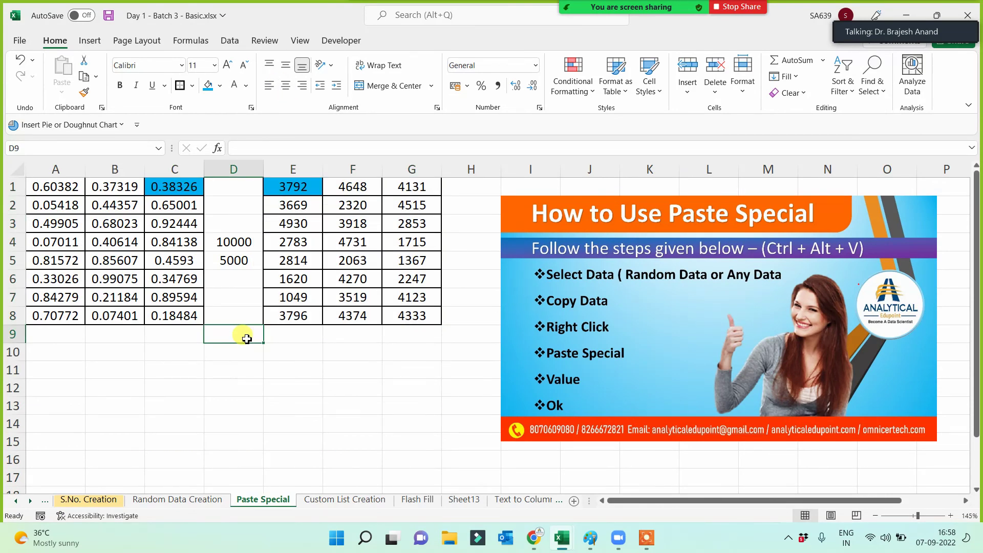
mouse_move(875, 18)
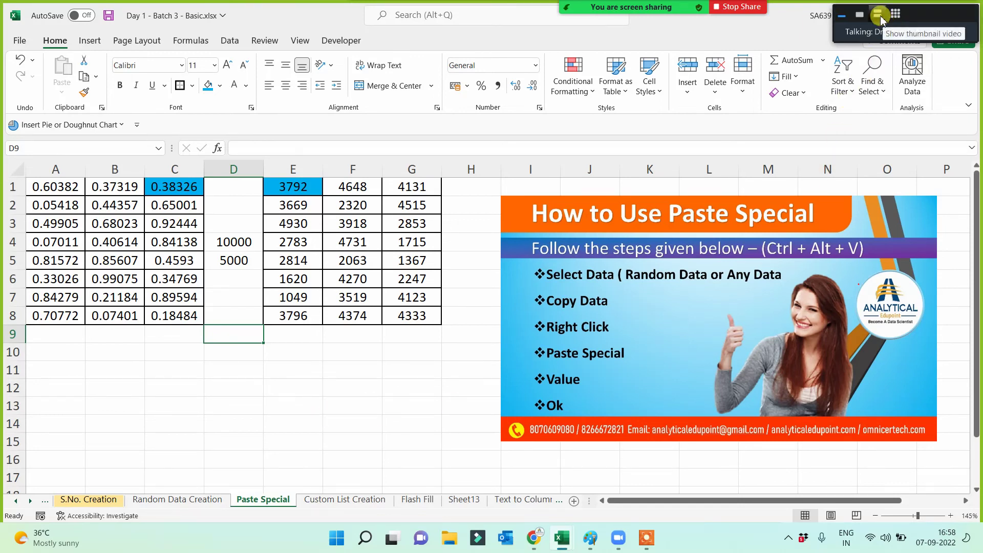
- Expand the speaker bar into a participant video strip and page down and back up through it
left_click(869, 14)
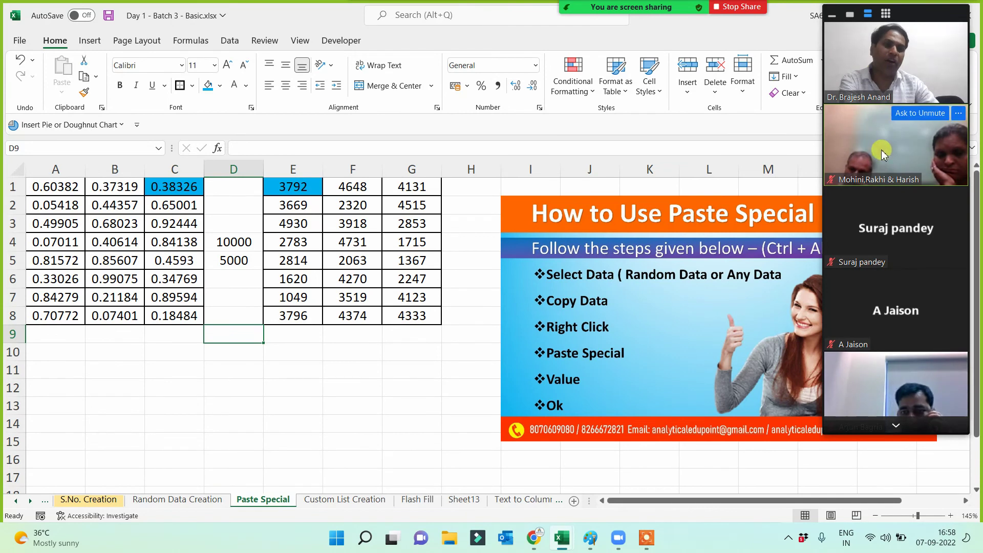
left_click(900, 428)
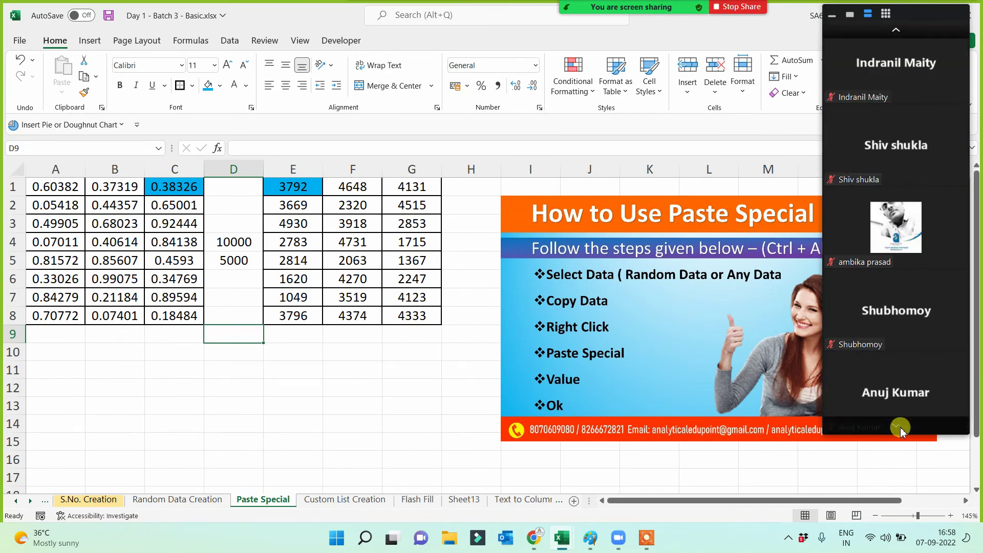
left_click(900, 428)
left_click(900, 428)
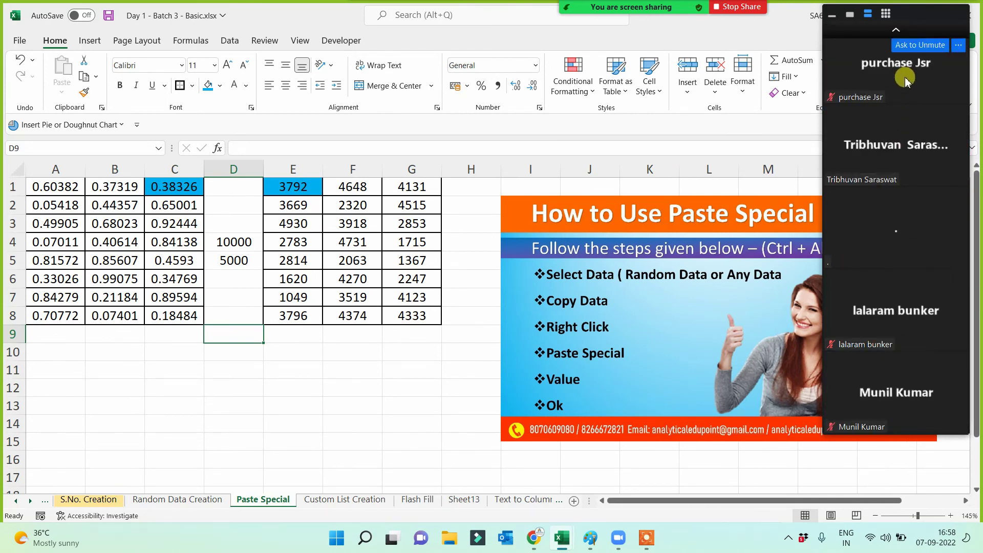
left_click(897, 31)
left_click(899, 32)
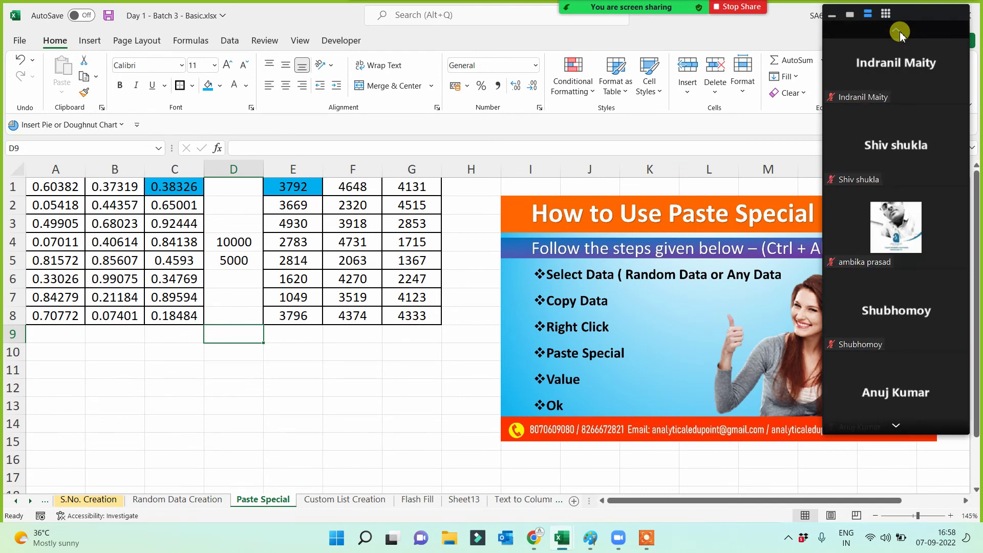
left_click(900, 32)
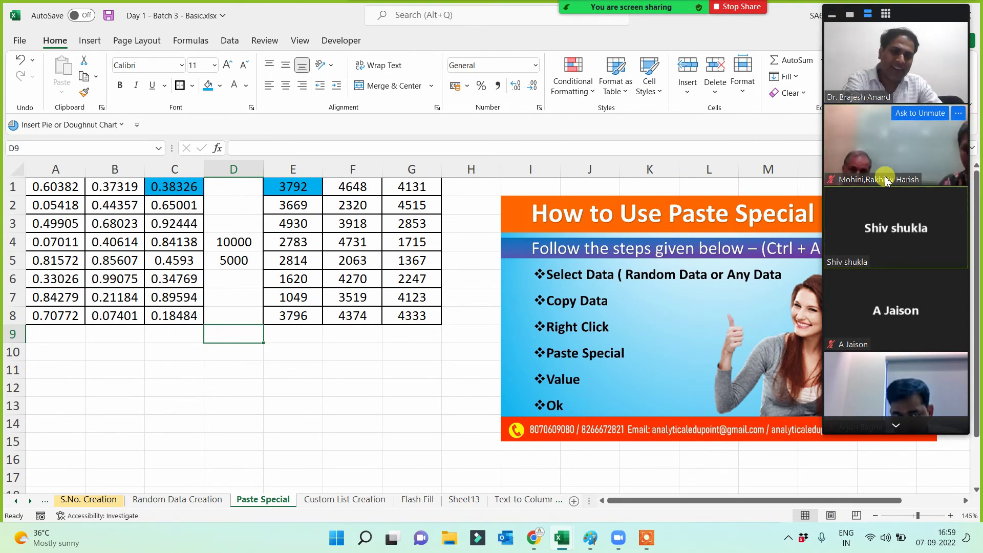
- View another page of participant videos, then return to the first page
mouse_move(635, 13)
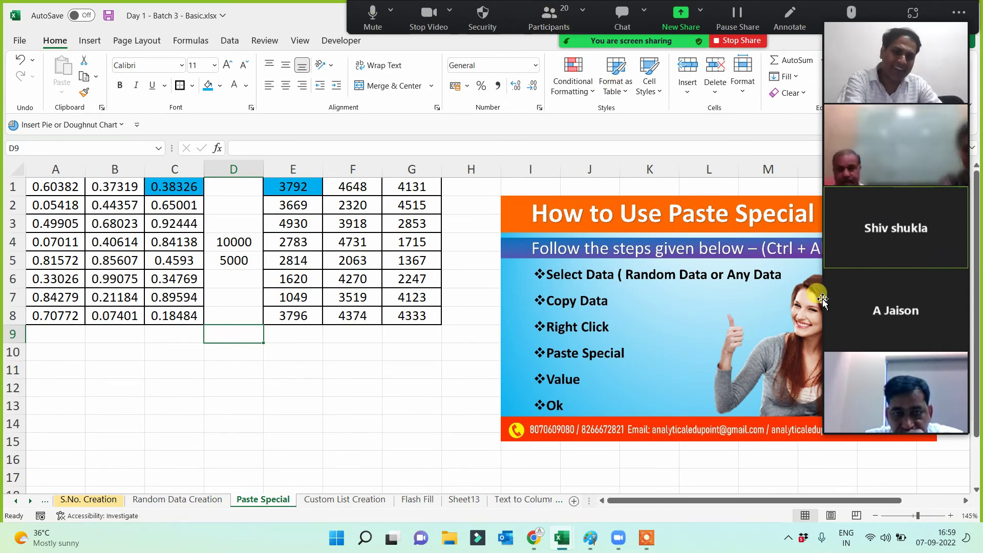
mouse_move(920, 398)
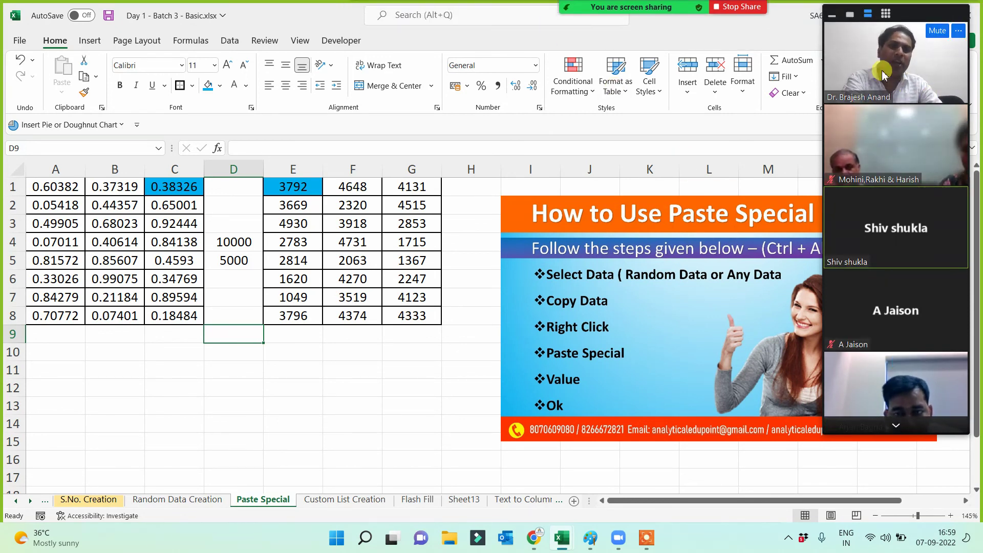
mouse_move(532, 18)
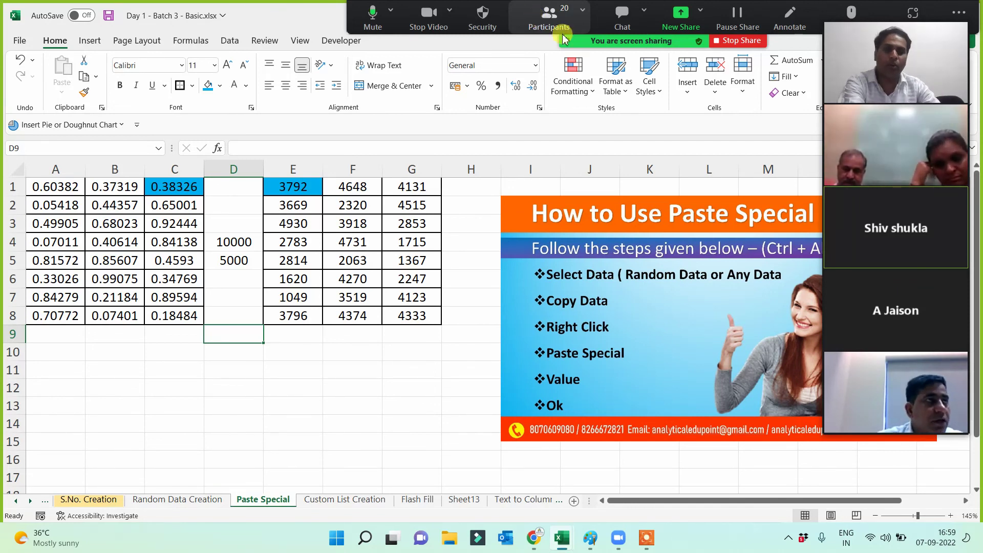
left_click(895, 431)
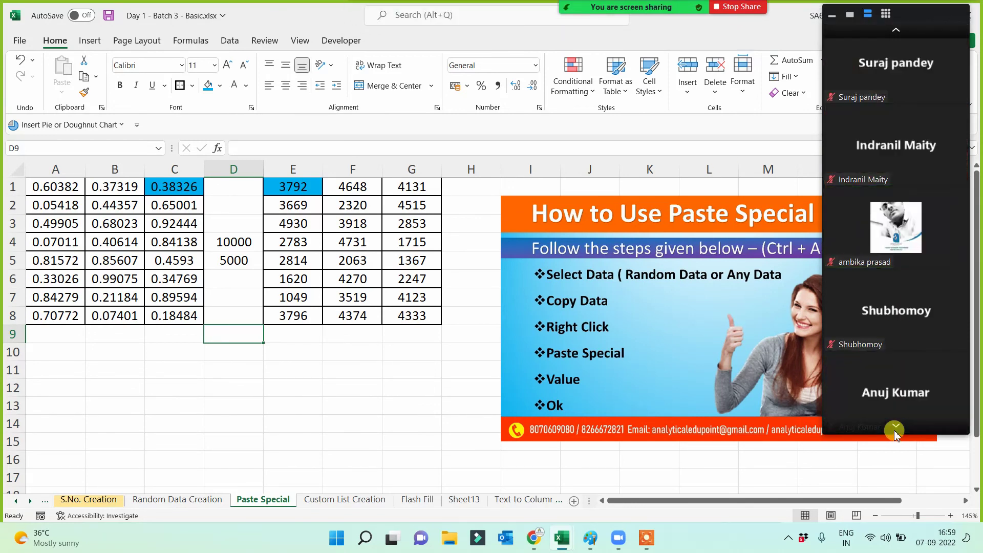
left_click(896, 29)
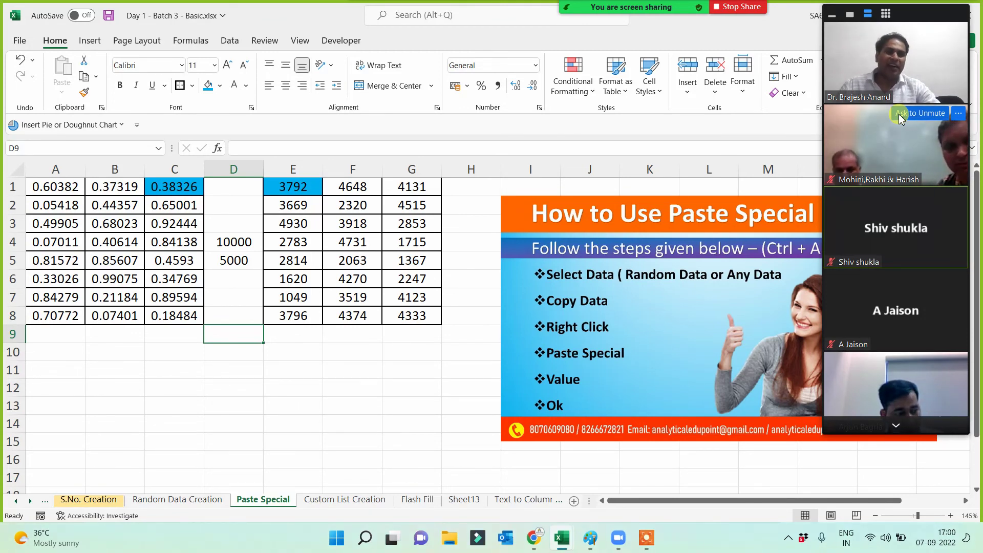
mouse_move(542, 20)
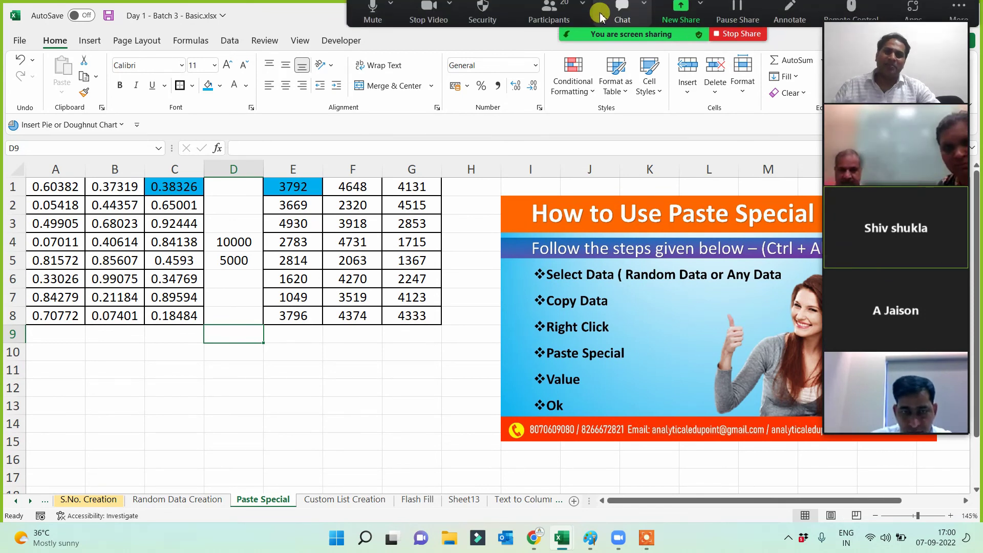